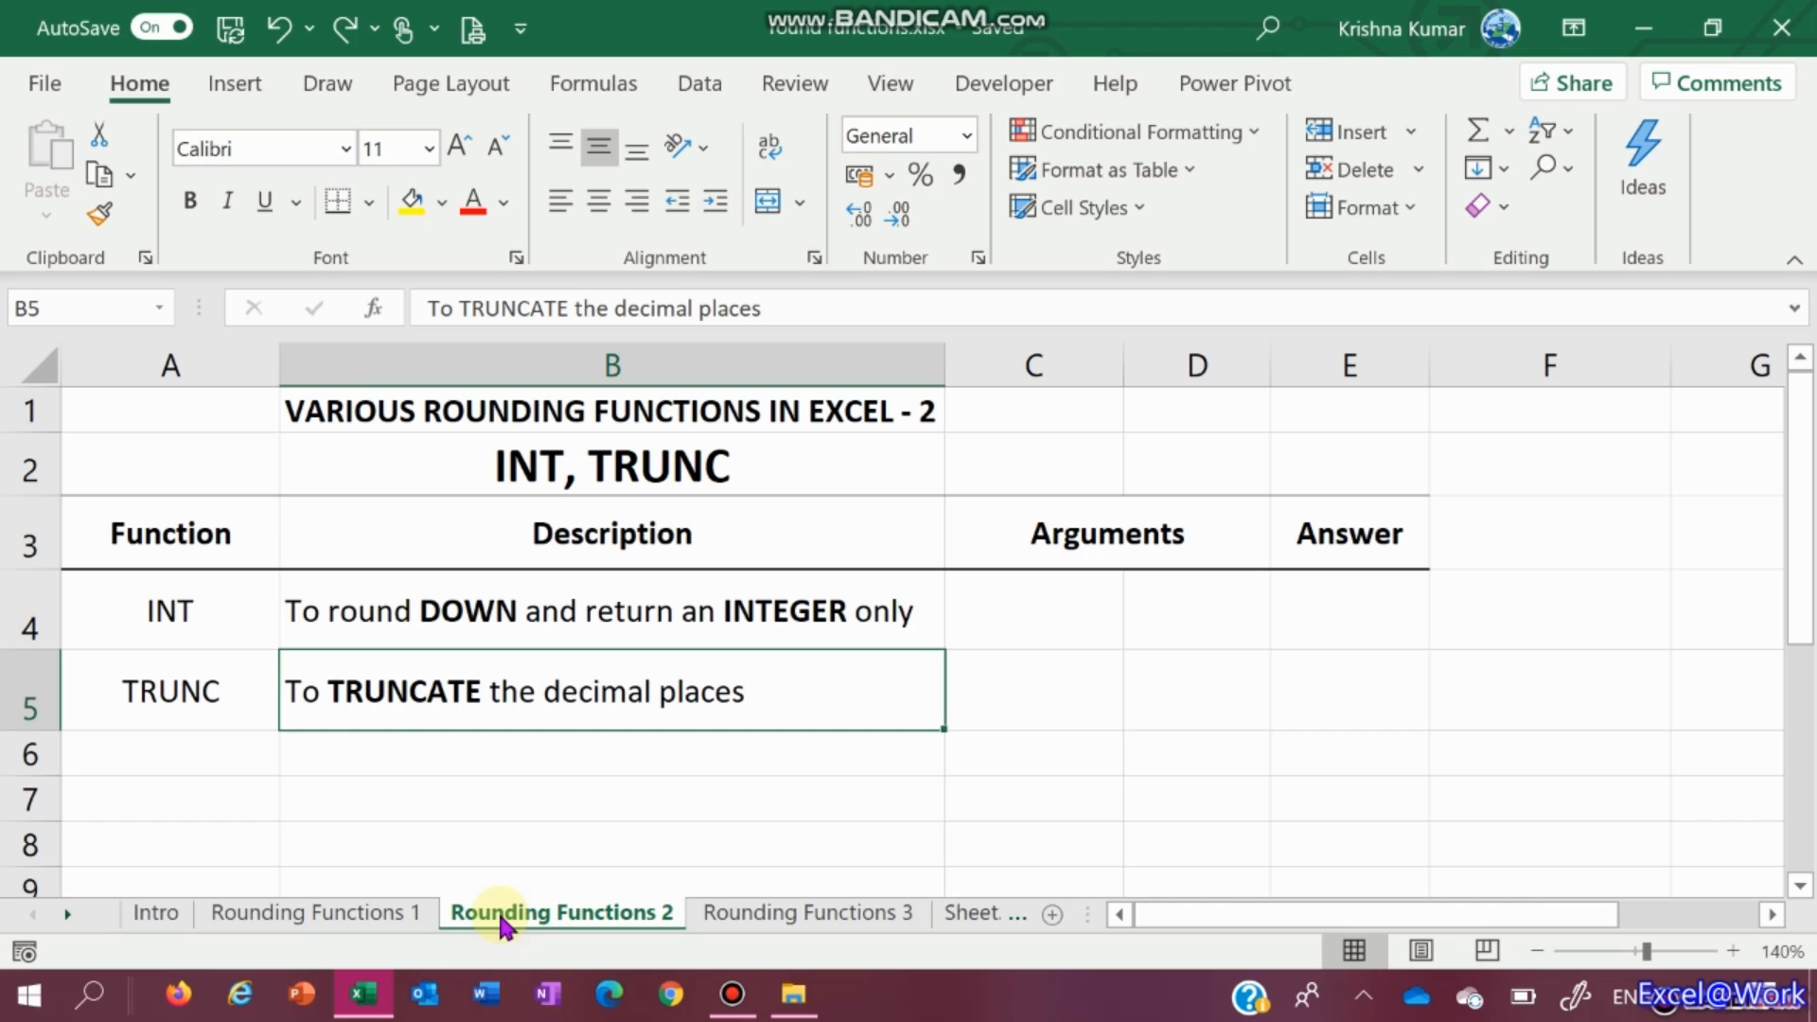
Enter =INT(C4) in E4, the INT row's Answer cell, which shows 0 for now
key("Up")
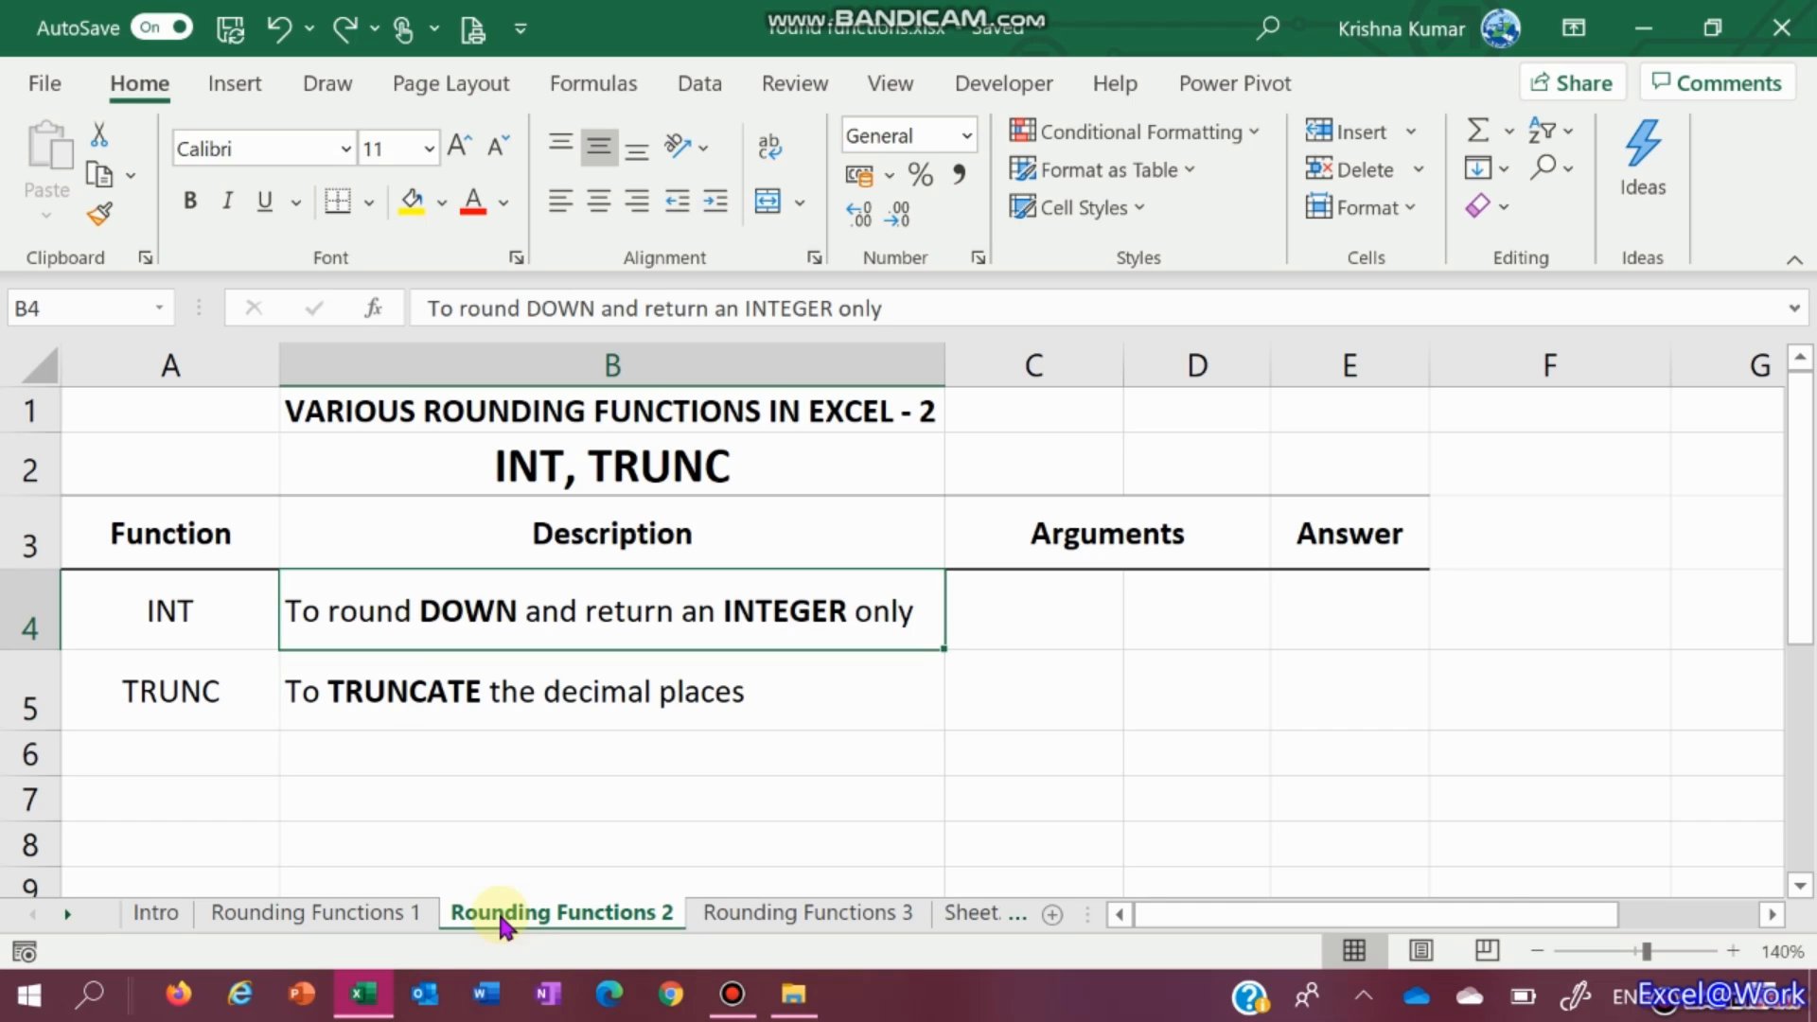
key("Right")
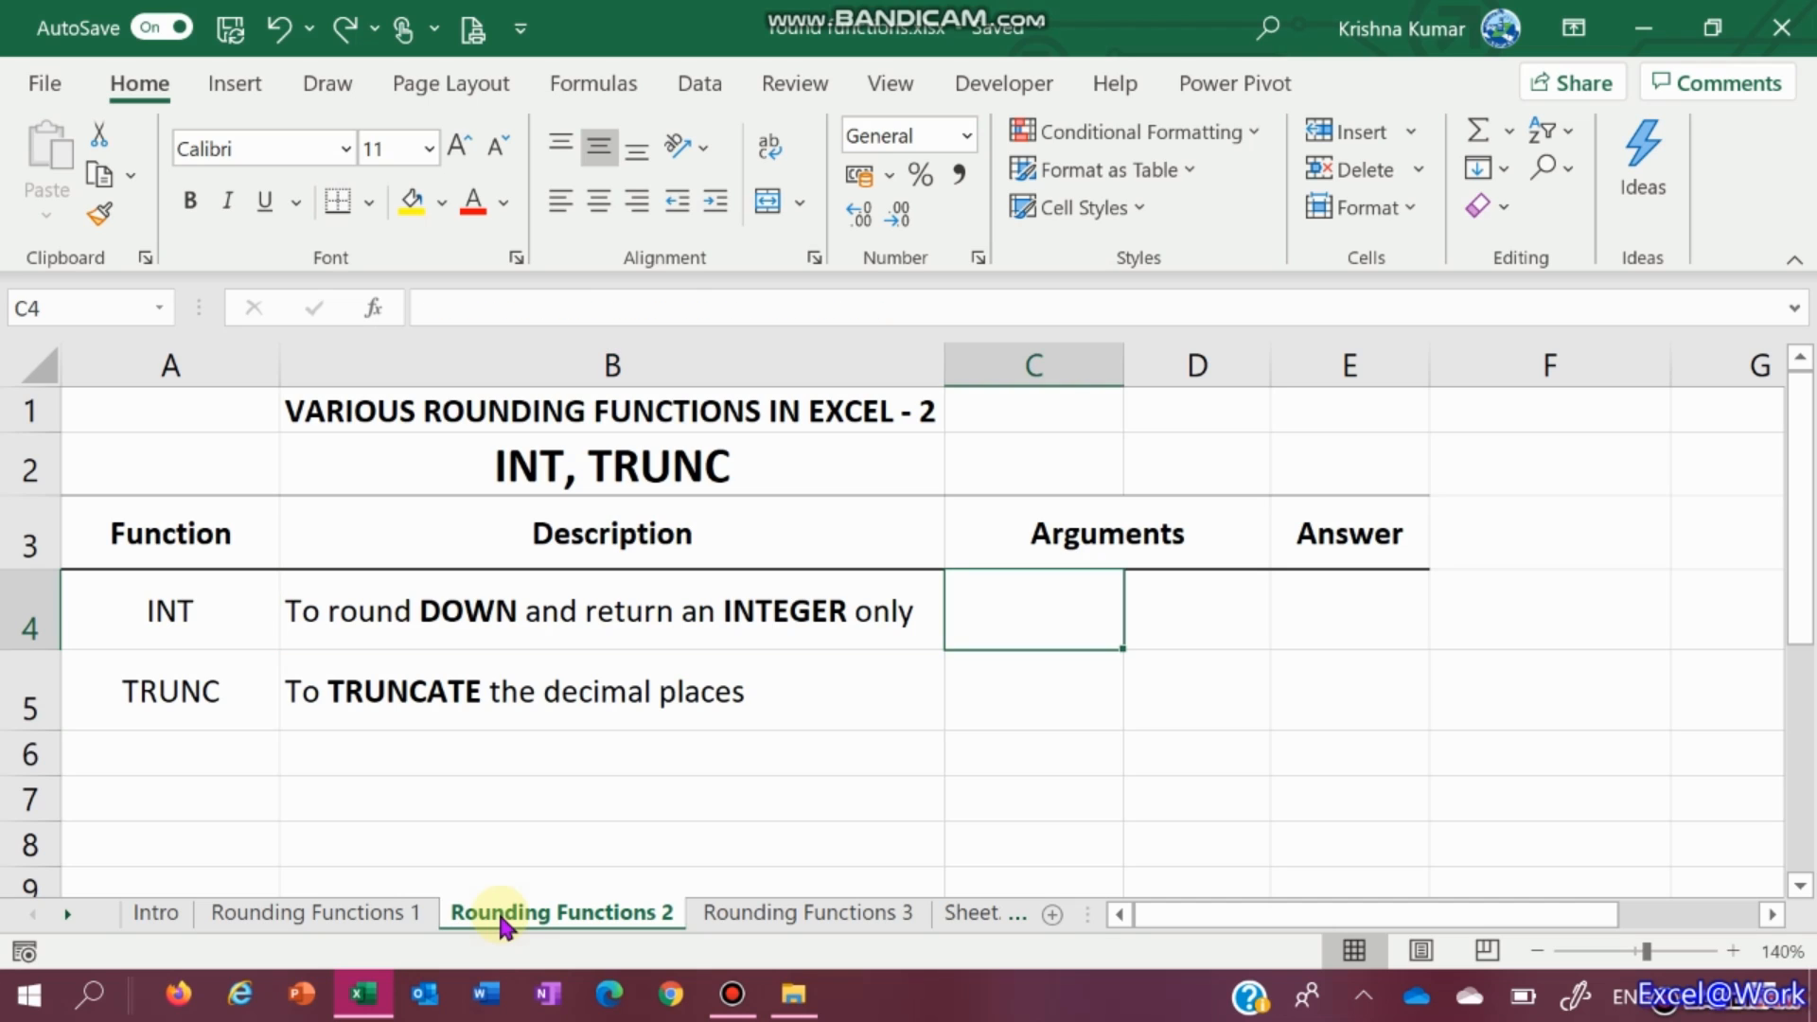
key("Right")
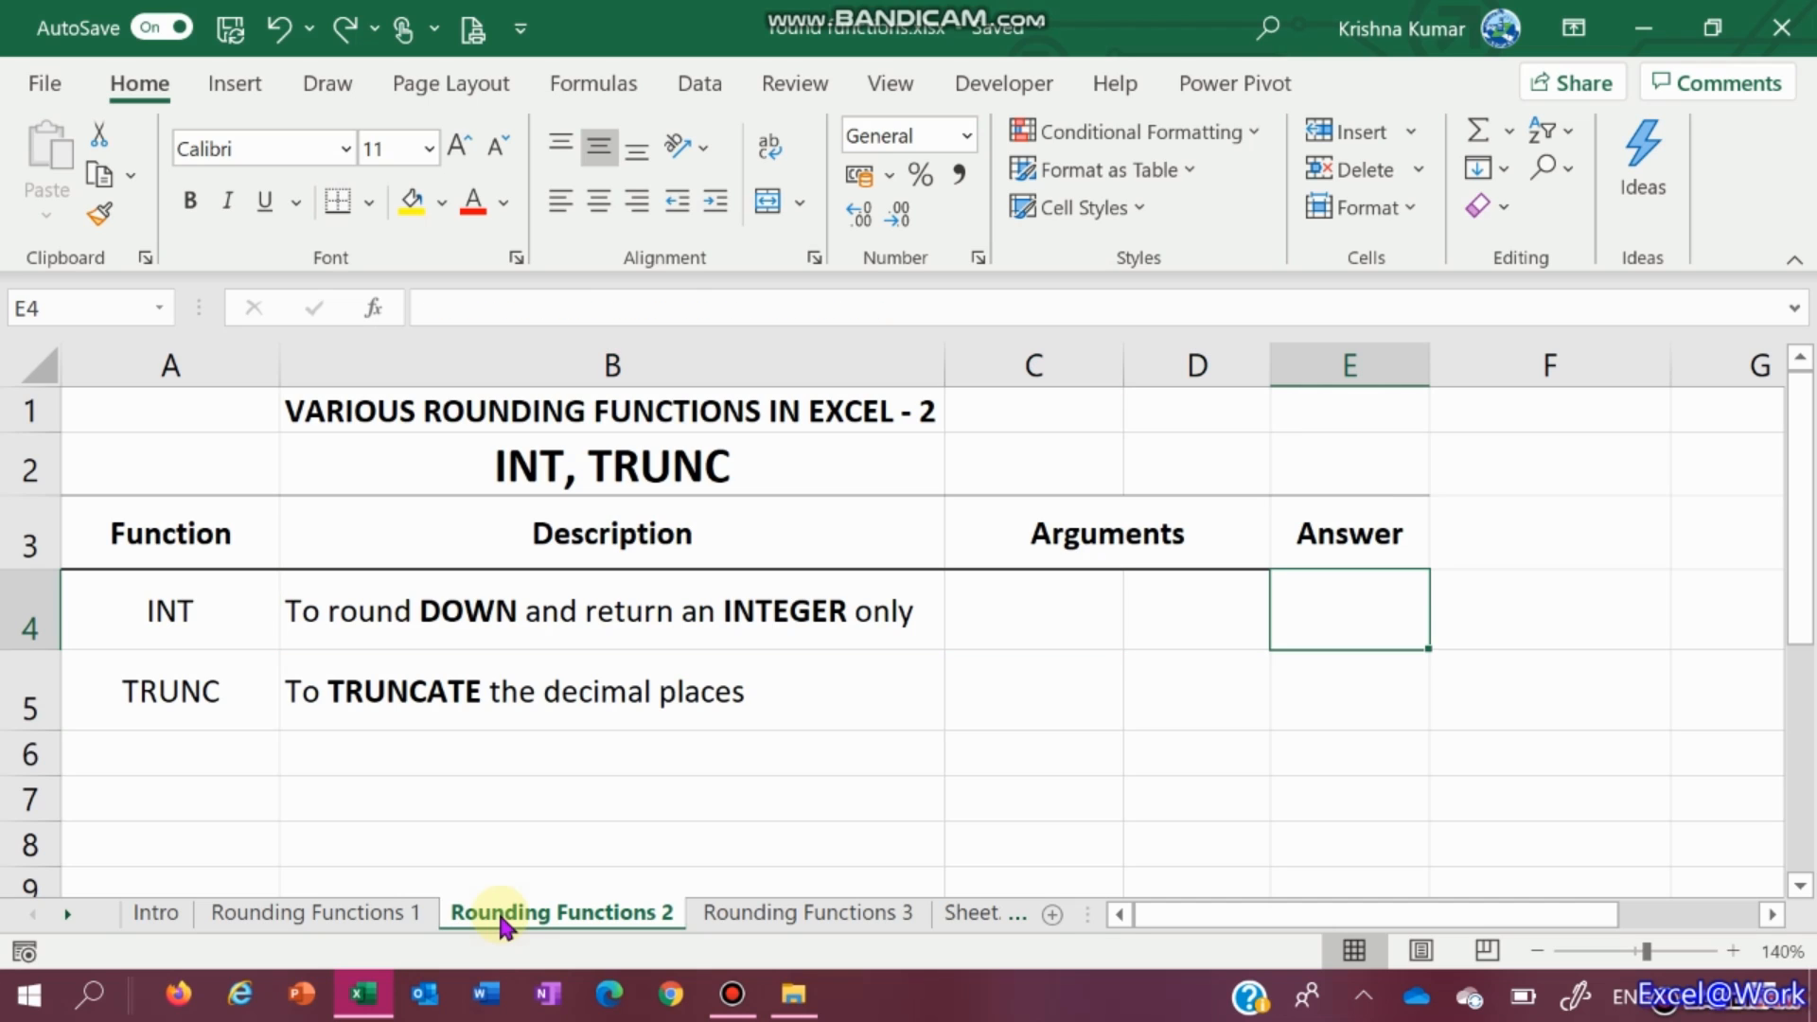
type("=i")
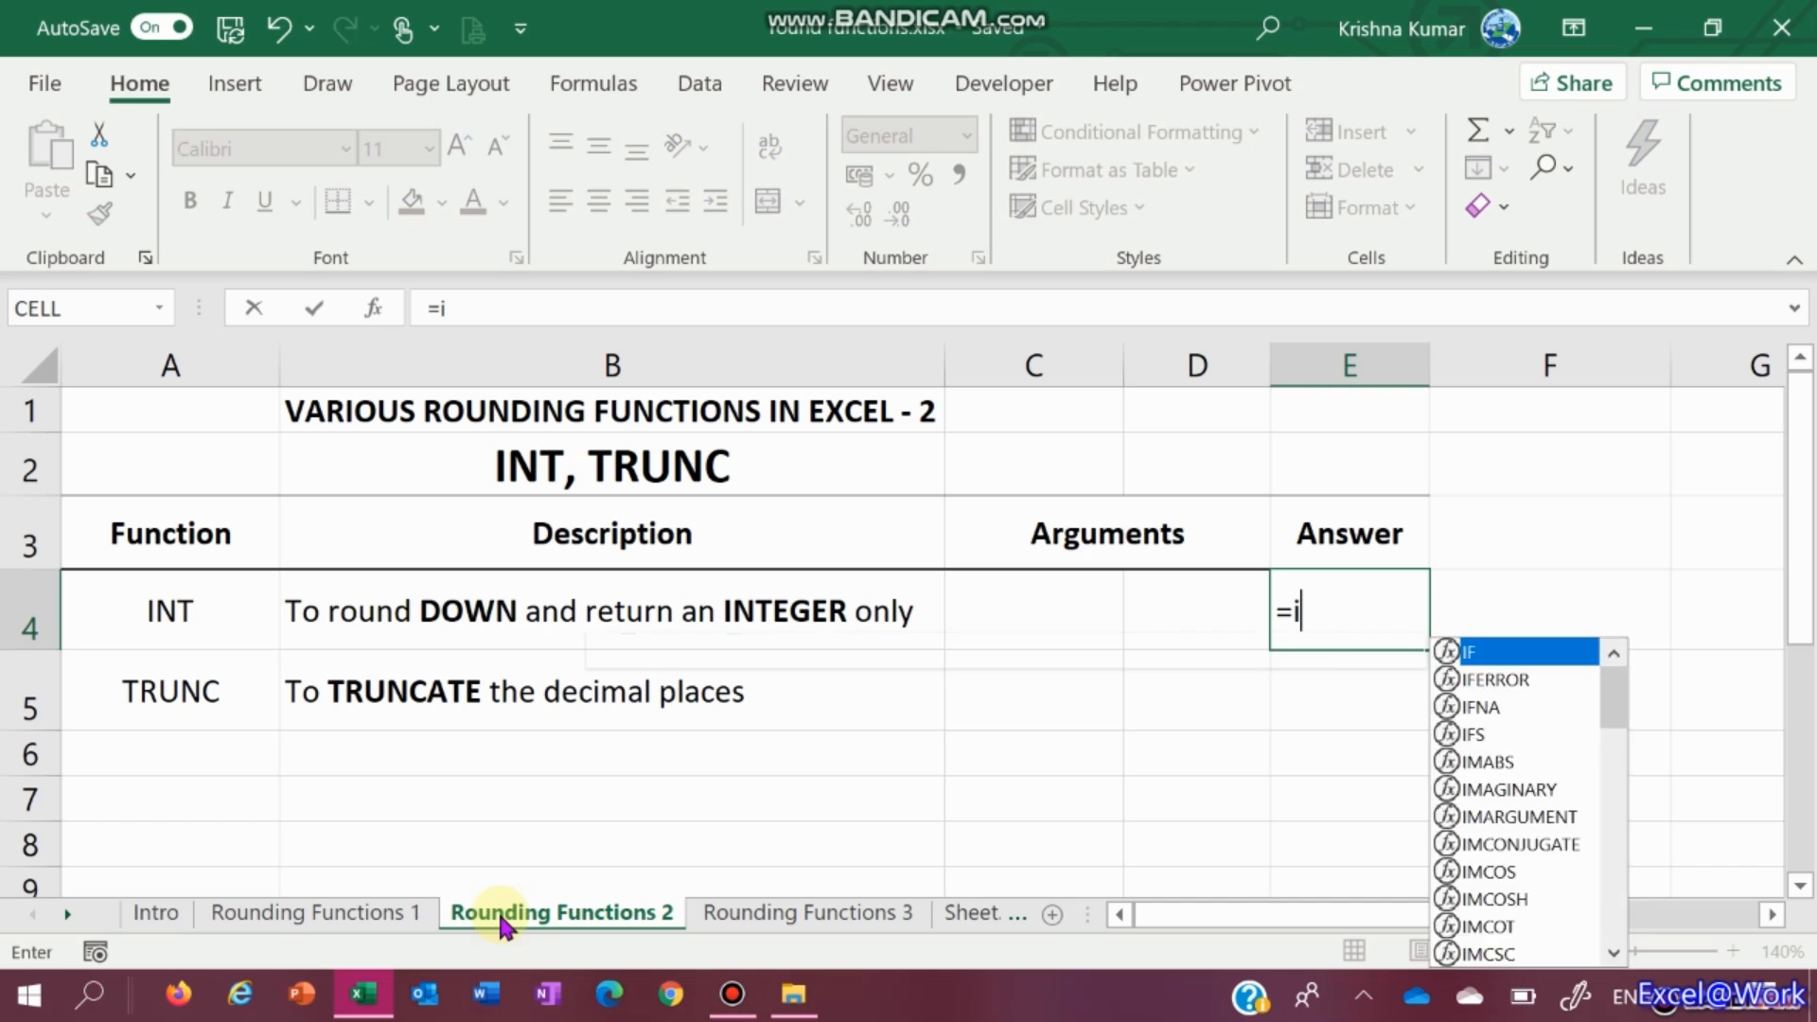
type("nt")
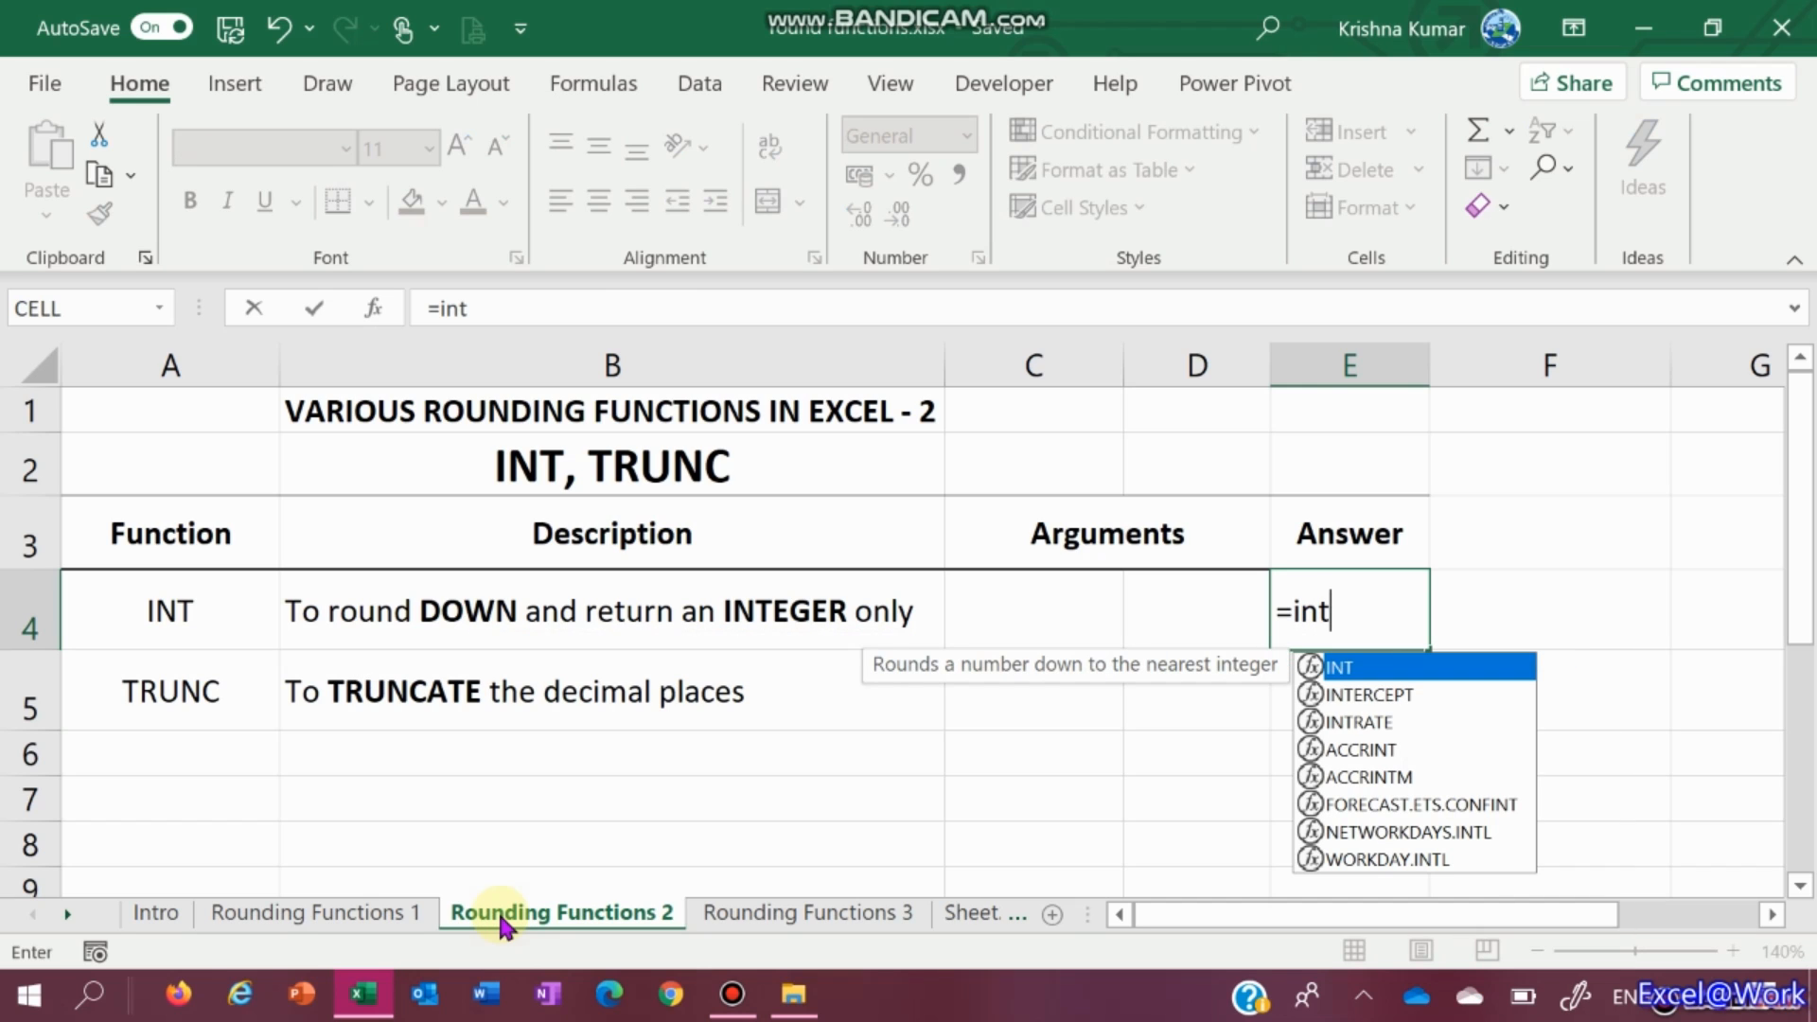
type("(")
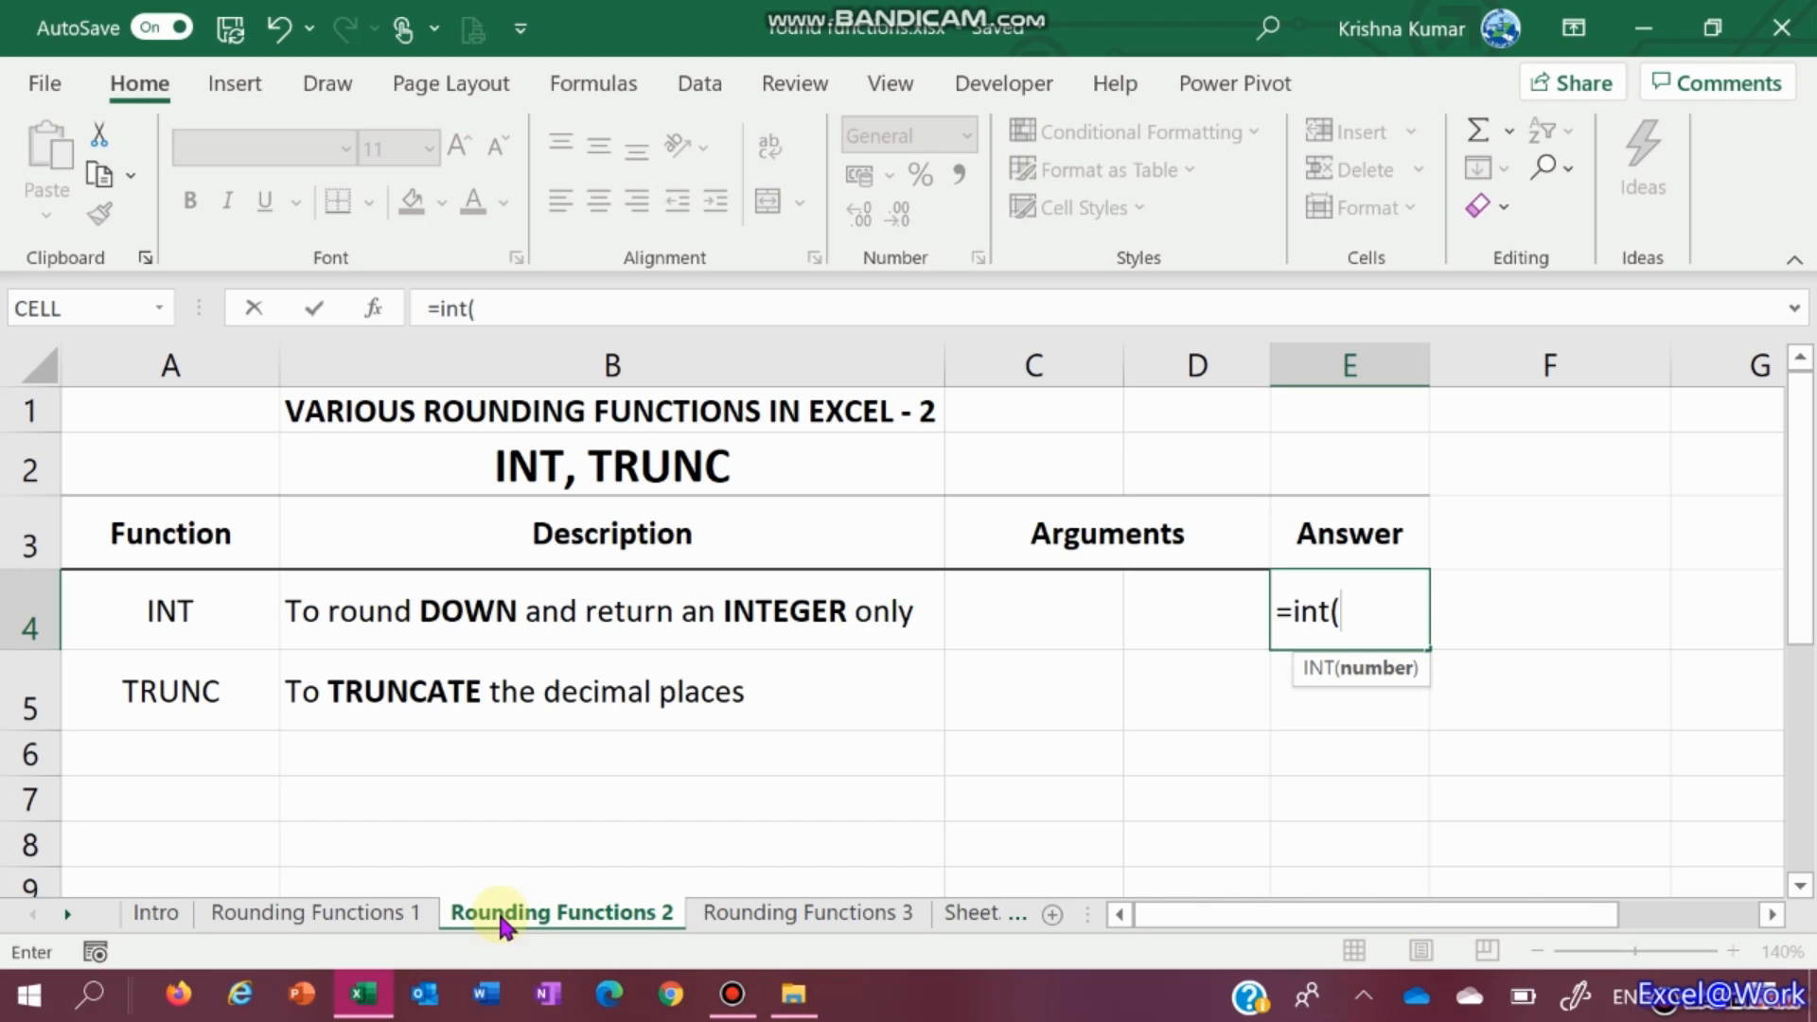
left_click(1038, 622)
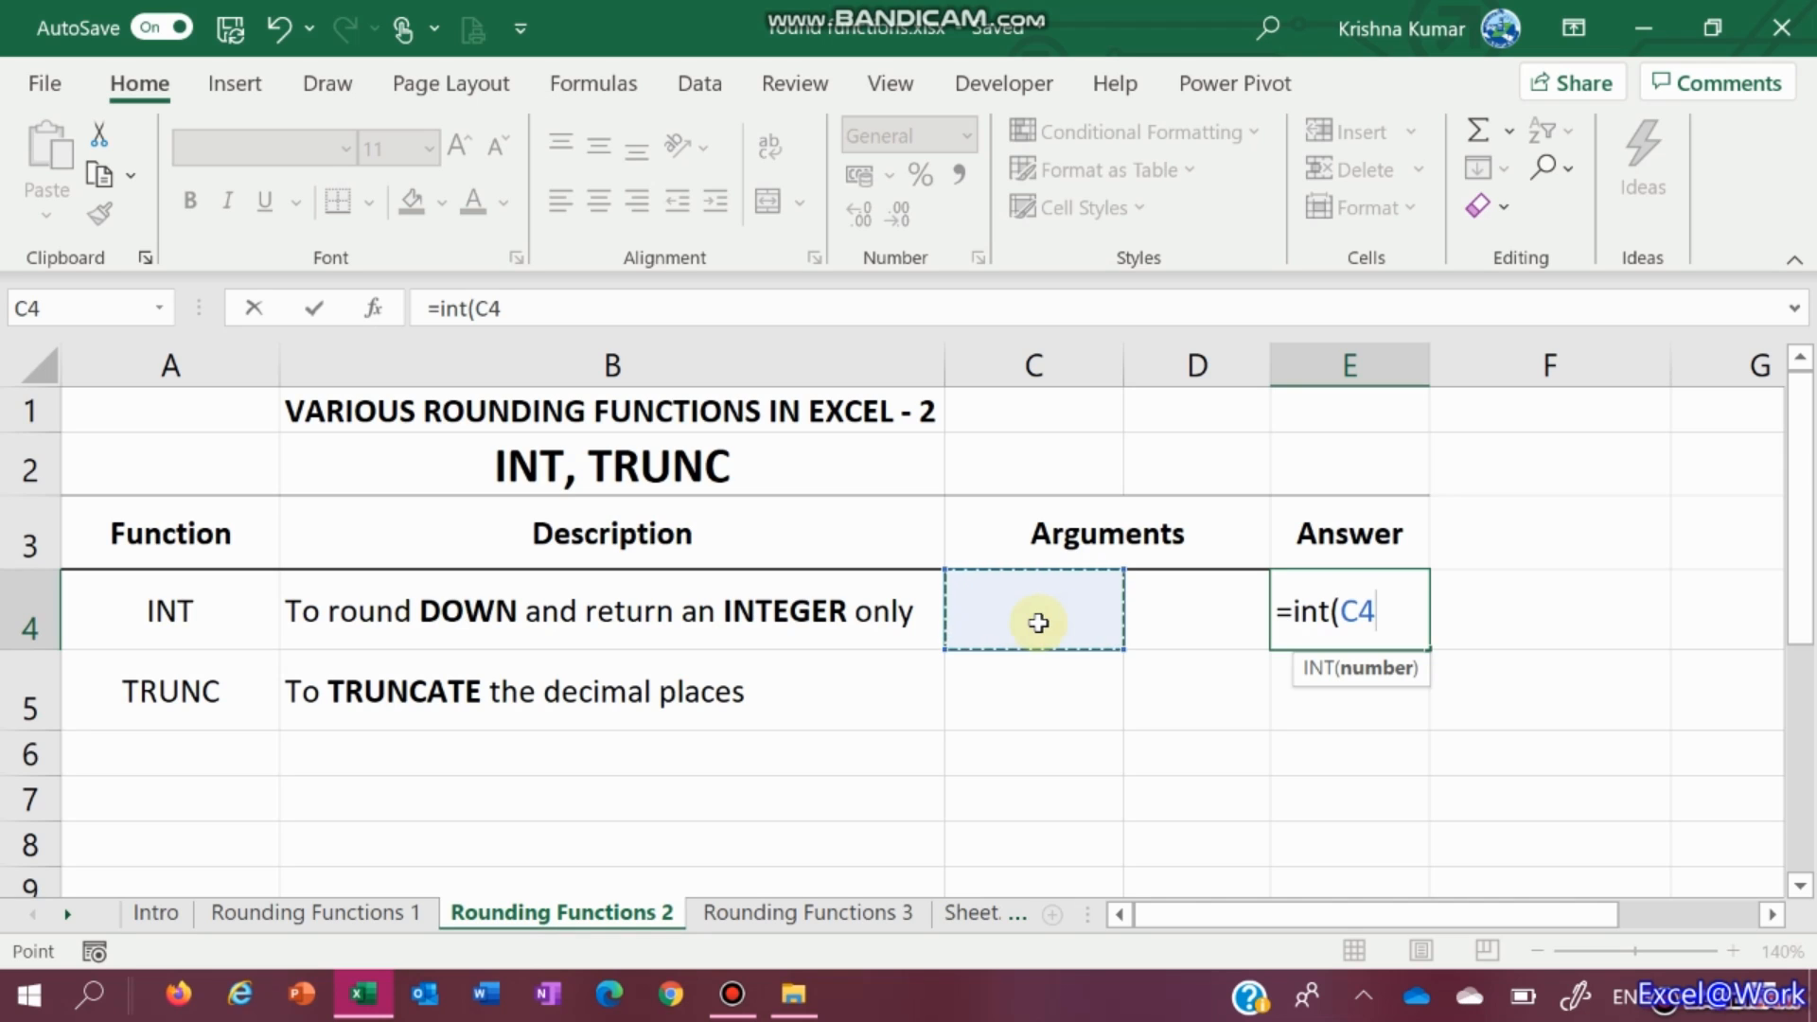
type(")")
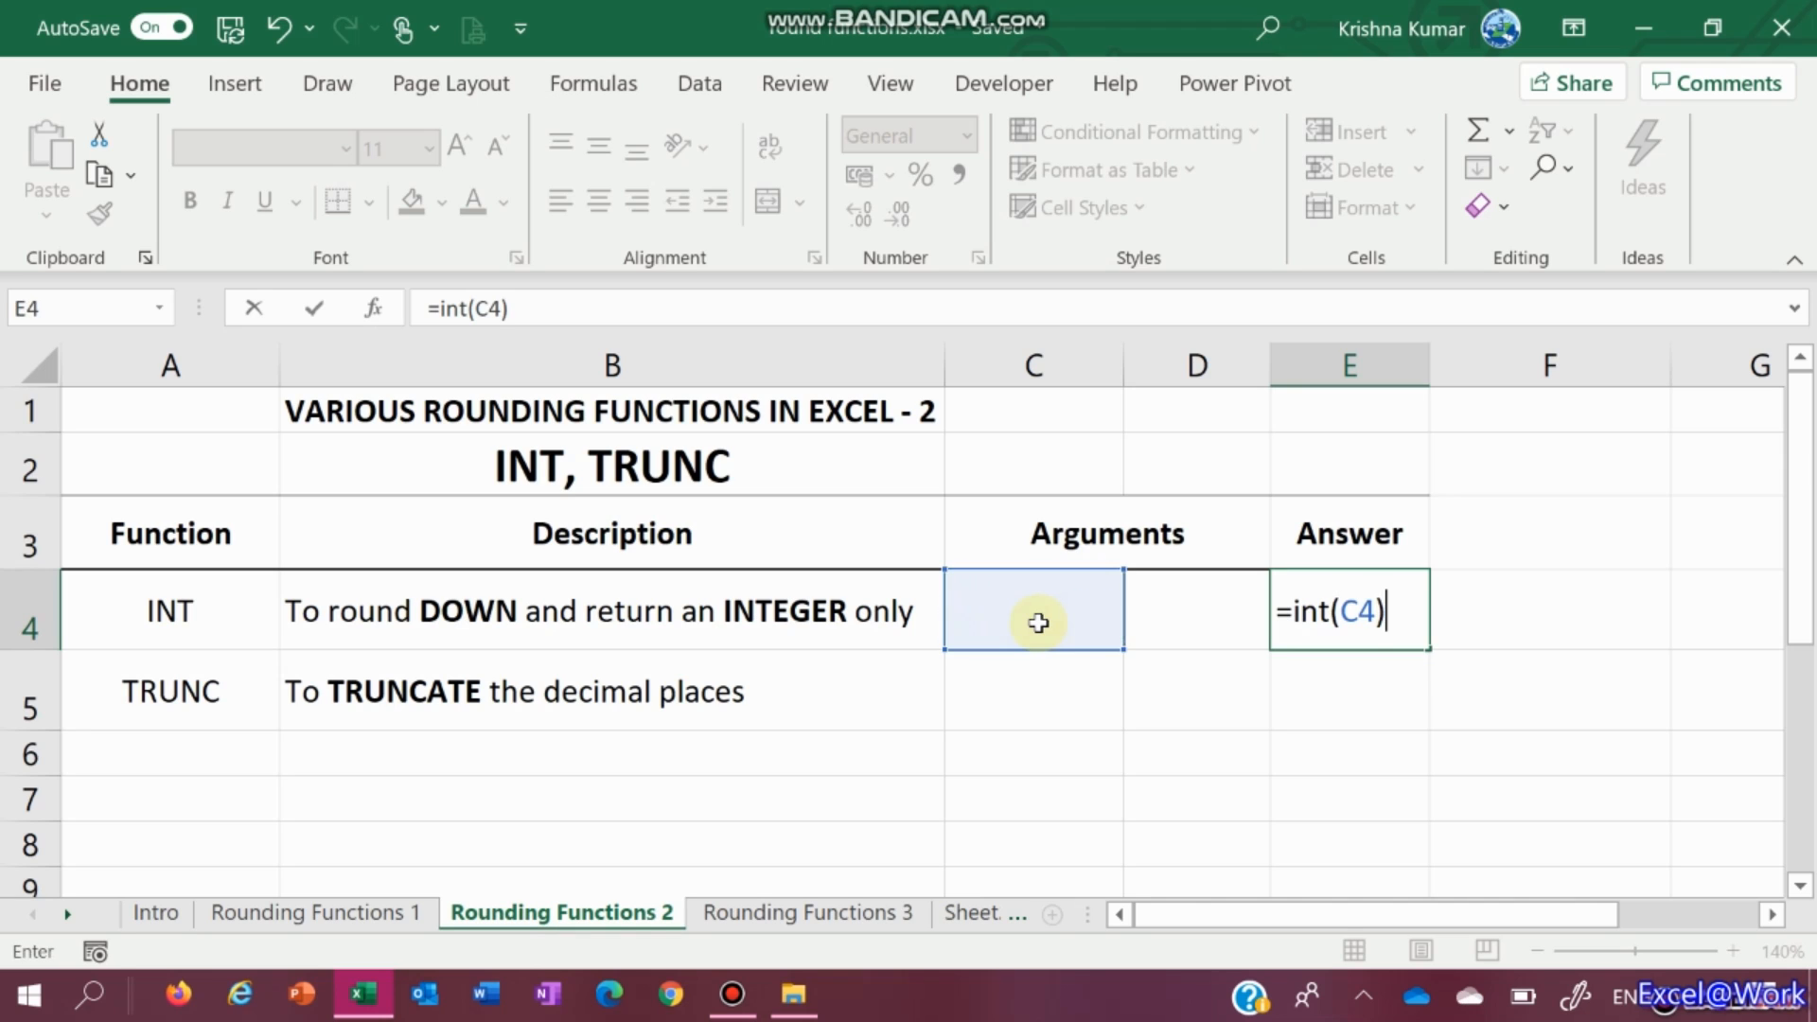
key("Return")
key("Down")
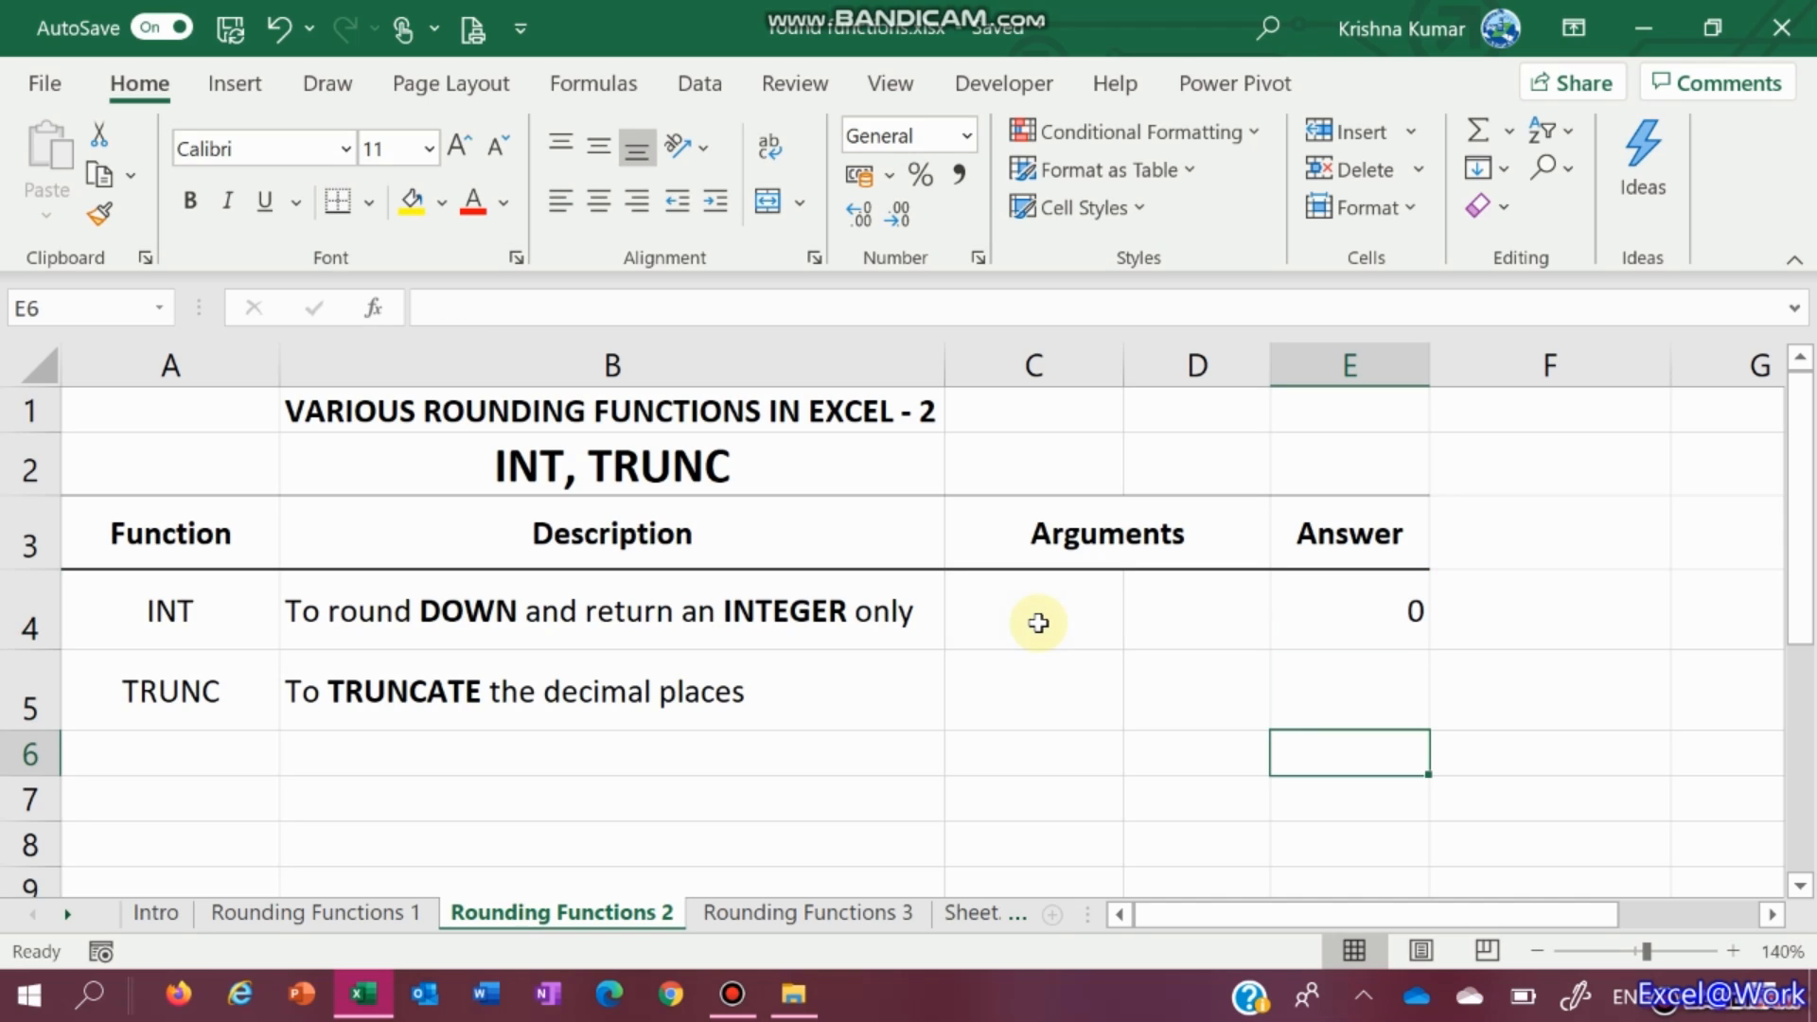
key("Up")
key("Up")
key("Left")
key("Left")
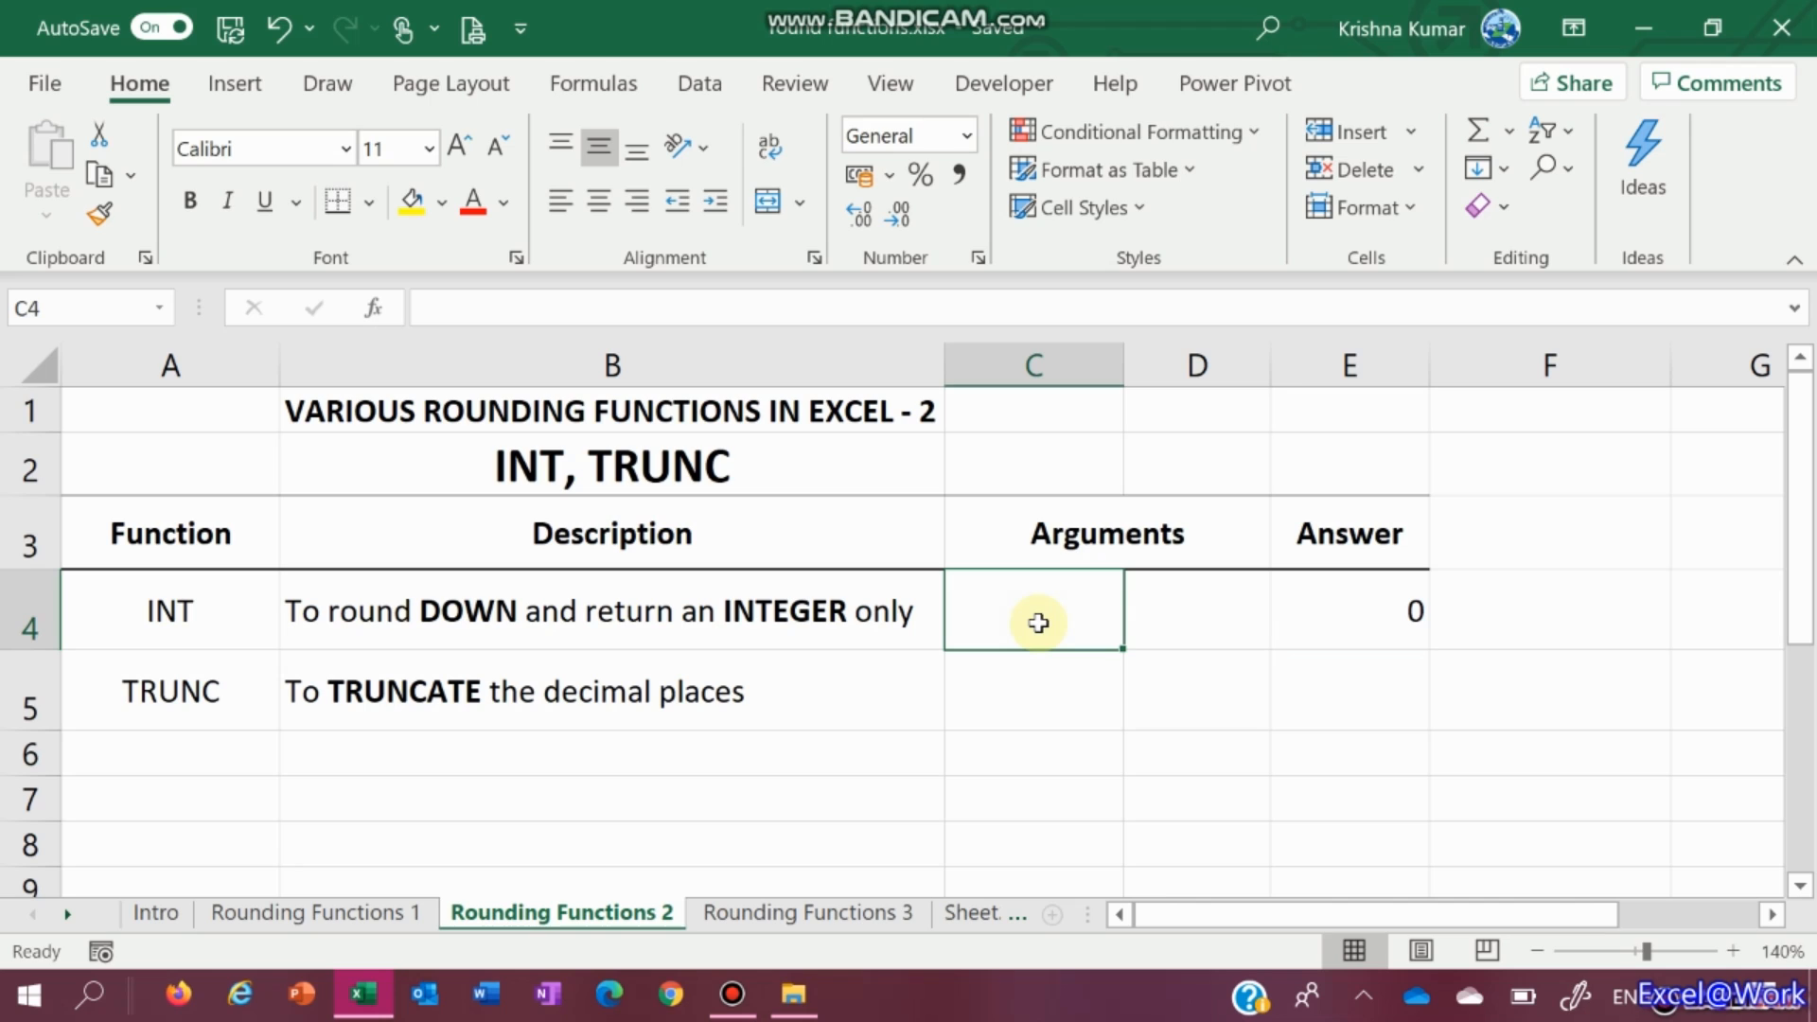
Enter 123.45 in C4 so the INT answer reads 123
type("1 ")
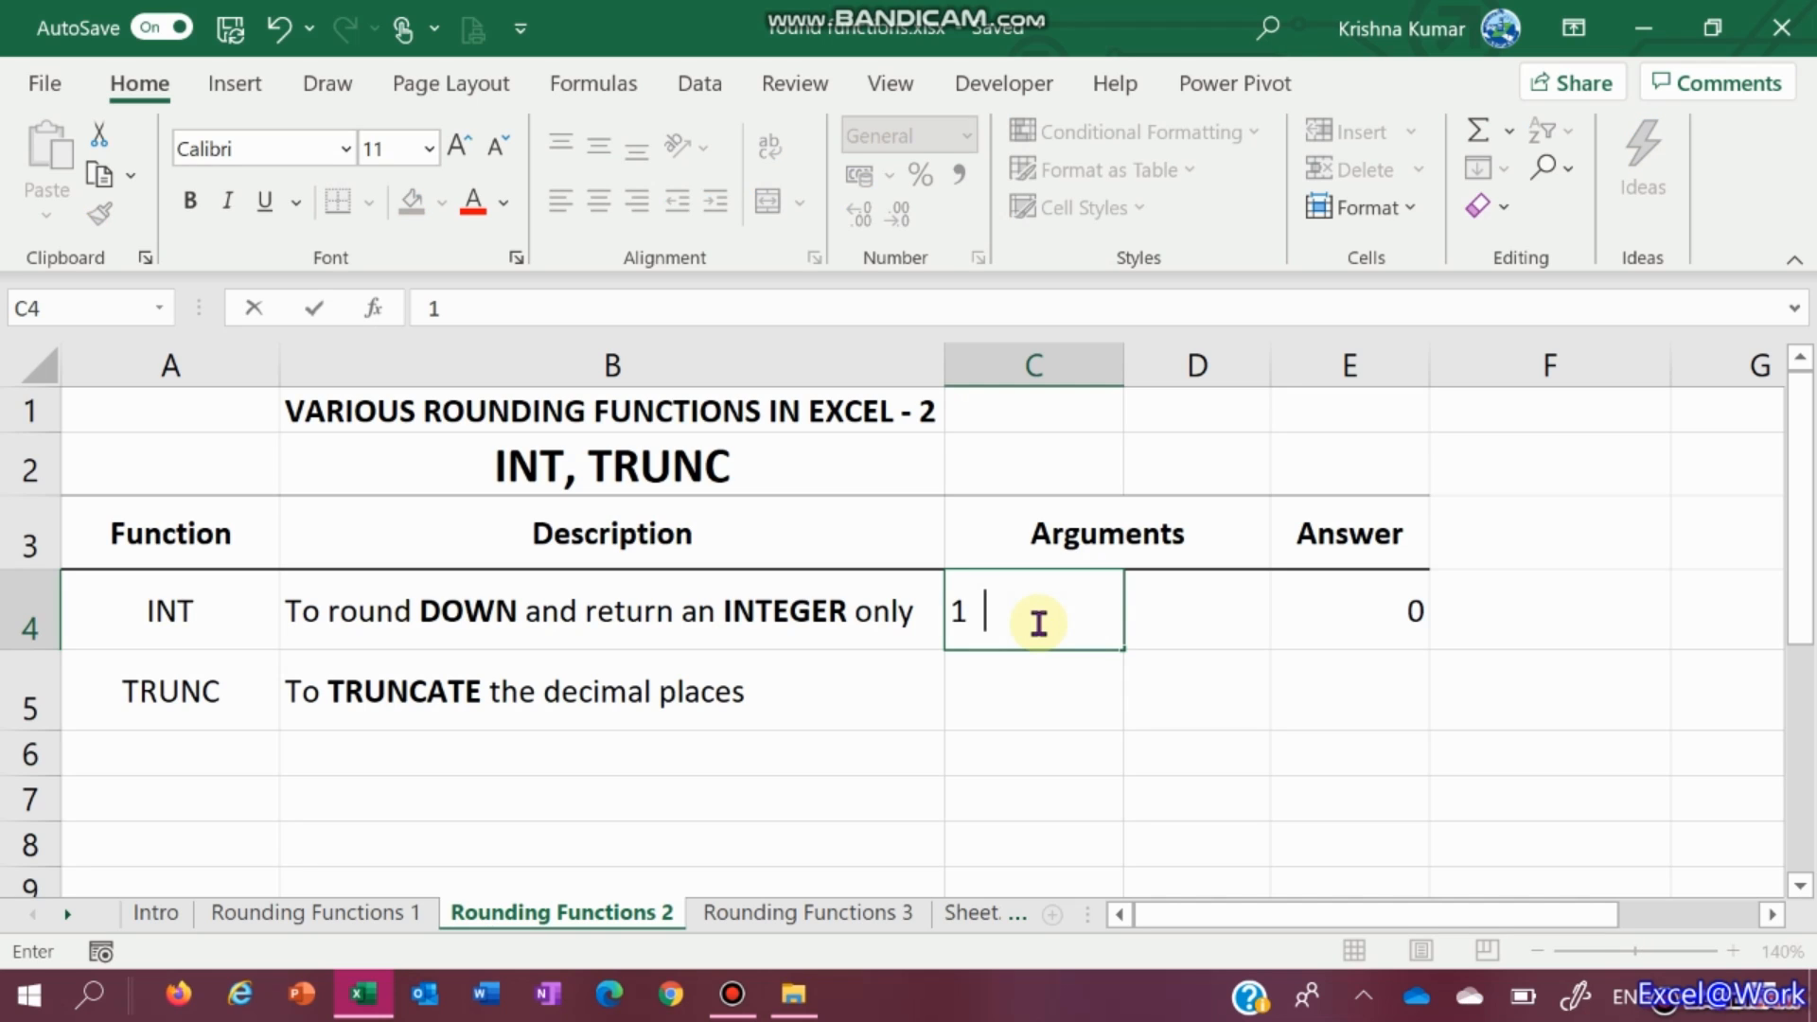
type("23.45")
key("Return")
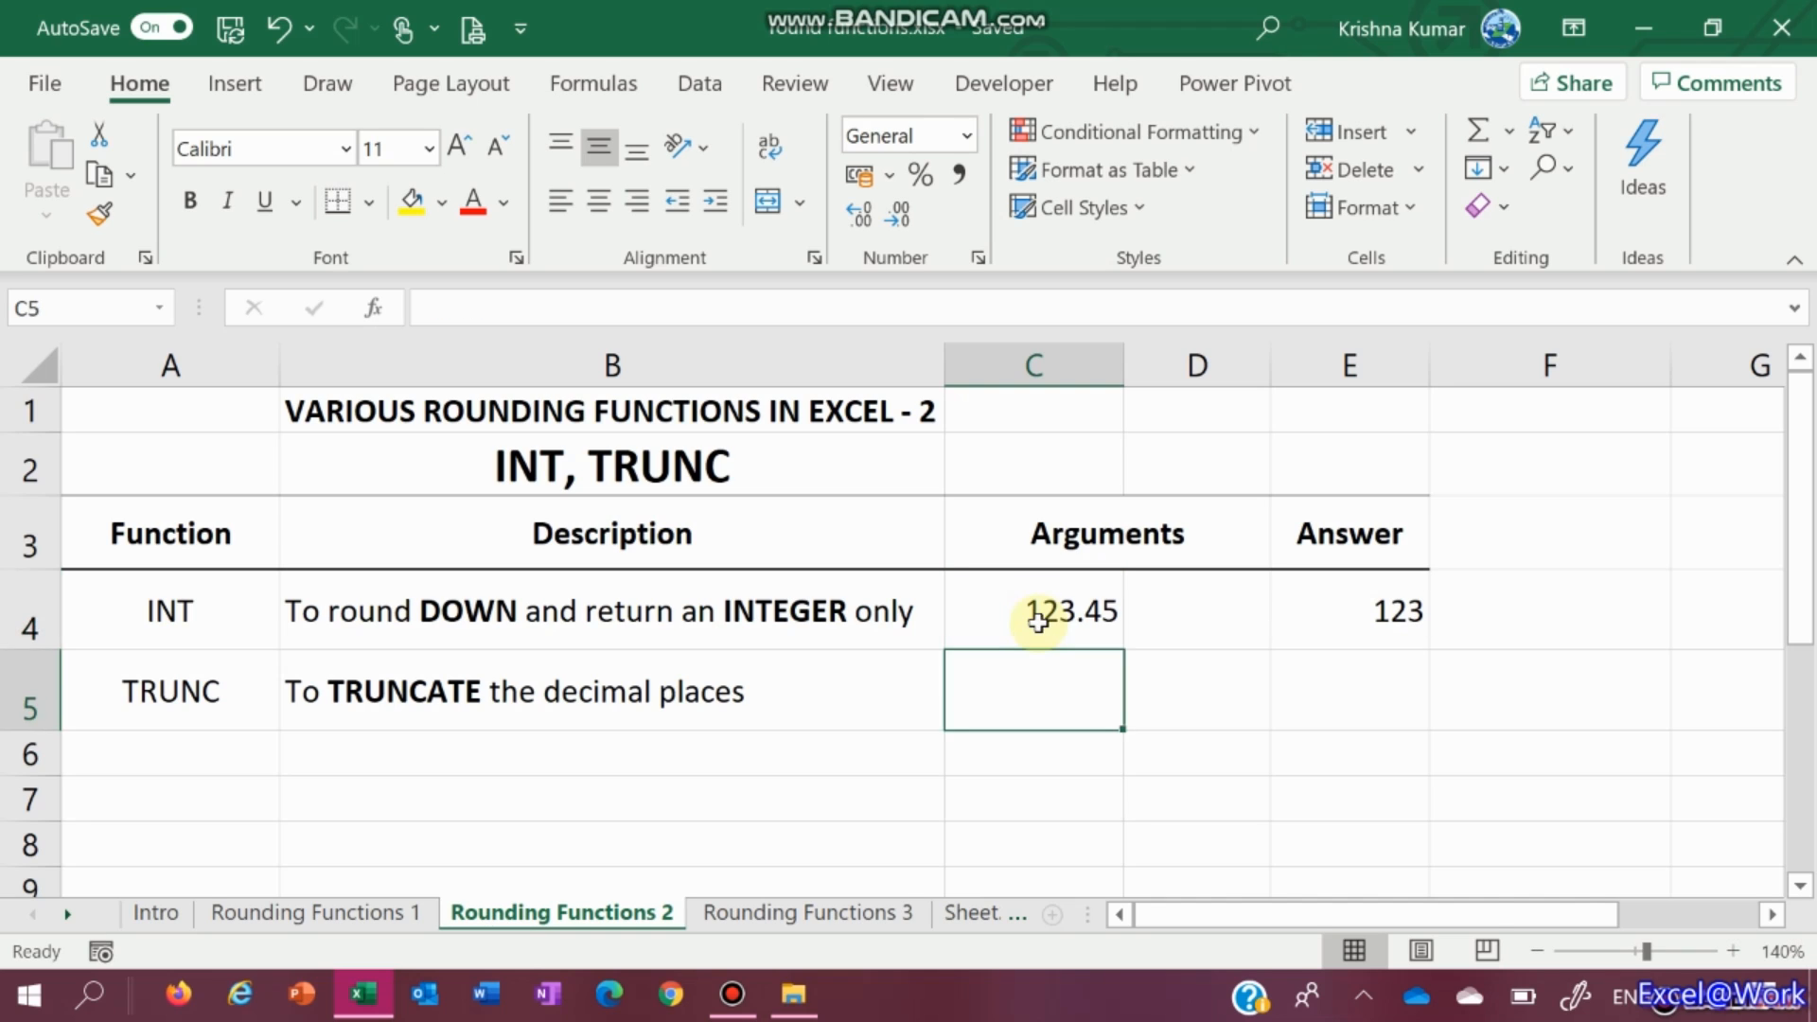
left_click(1038, 622)
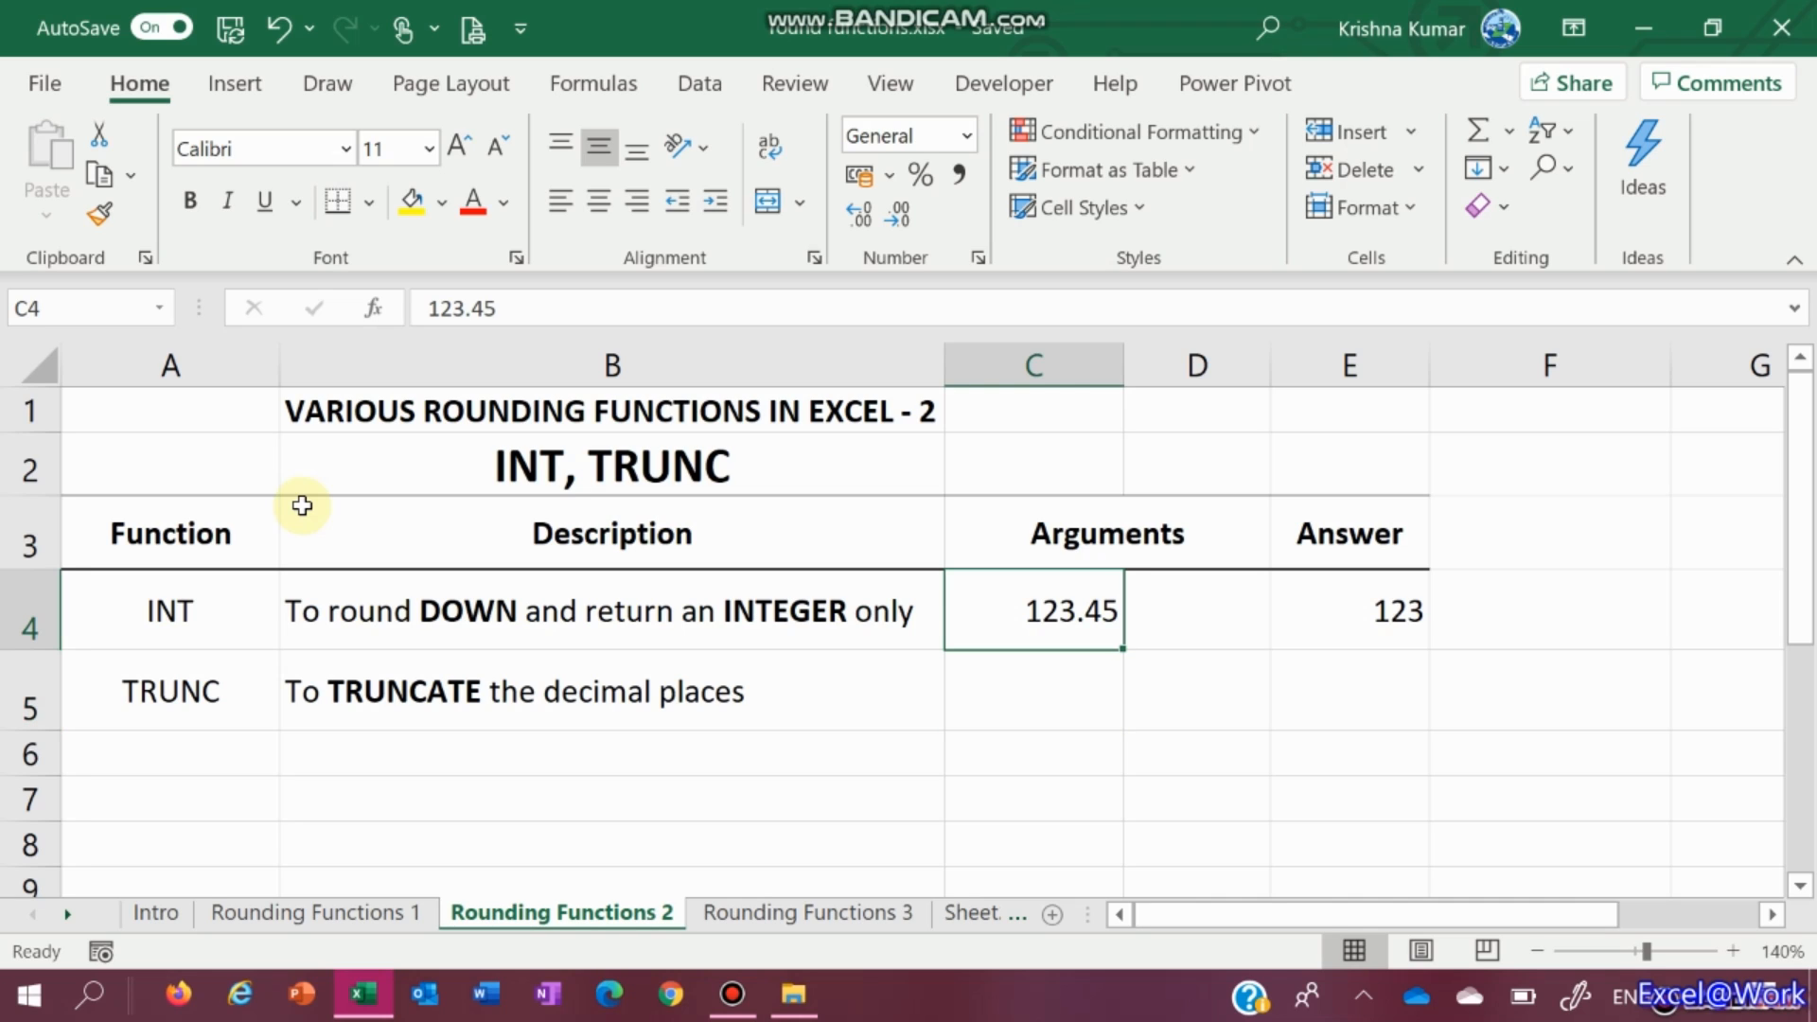
Link C5 to C4 with =C4 and begin the TRUNC formula in E5
key("Down")
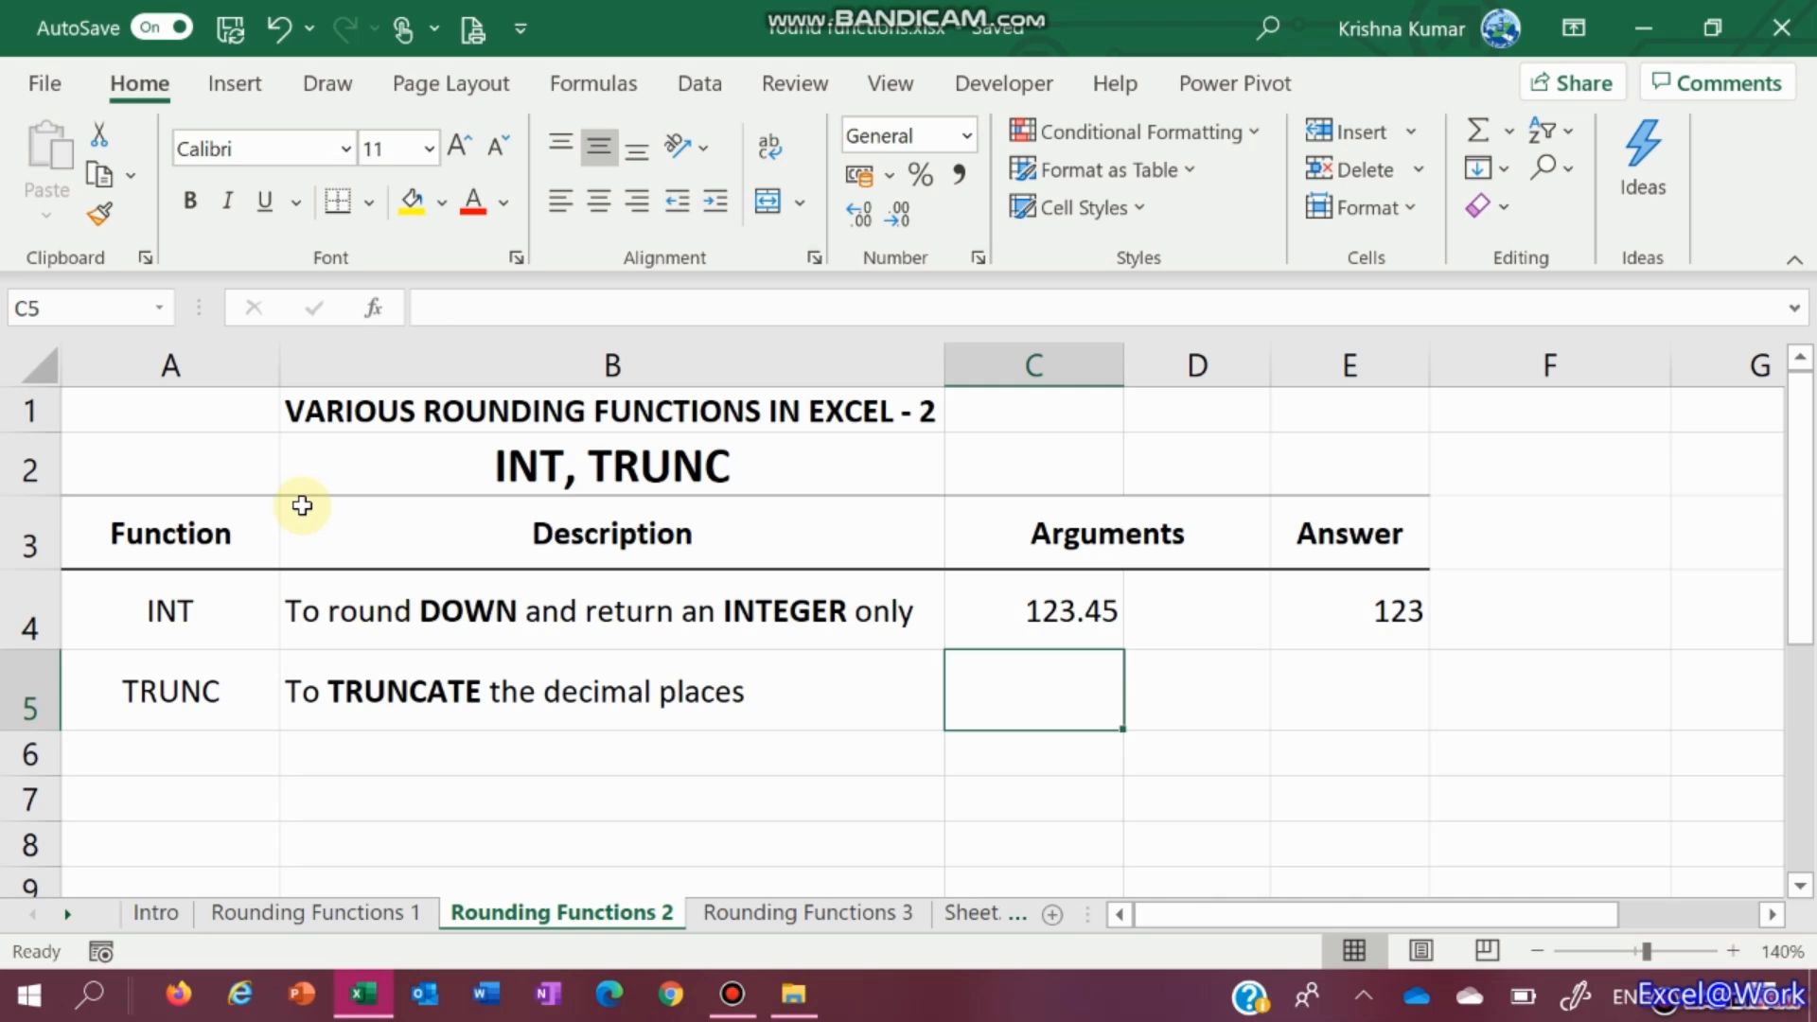
type("=")
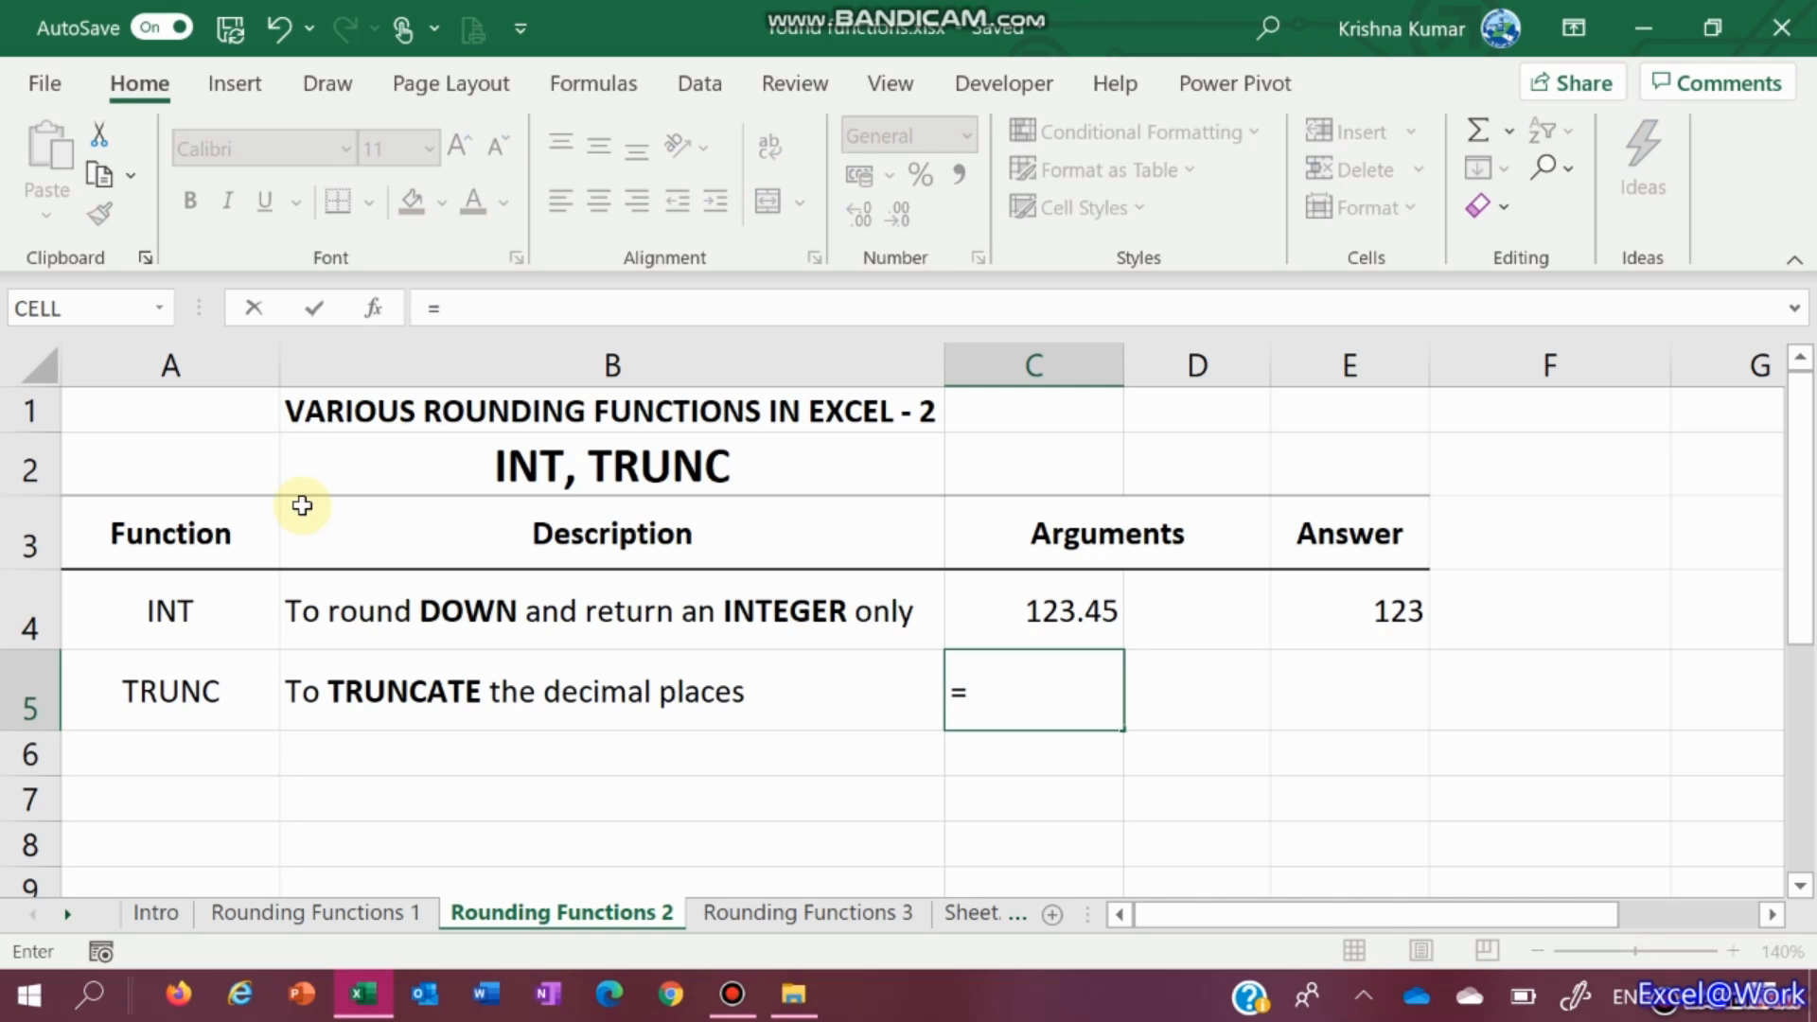
key("Up")
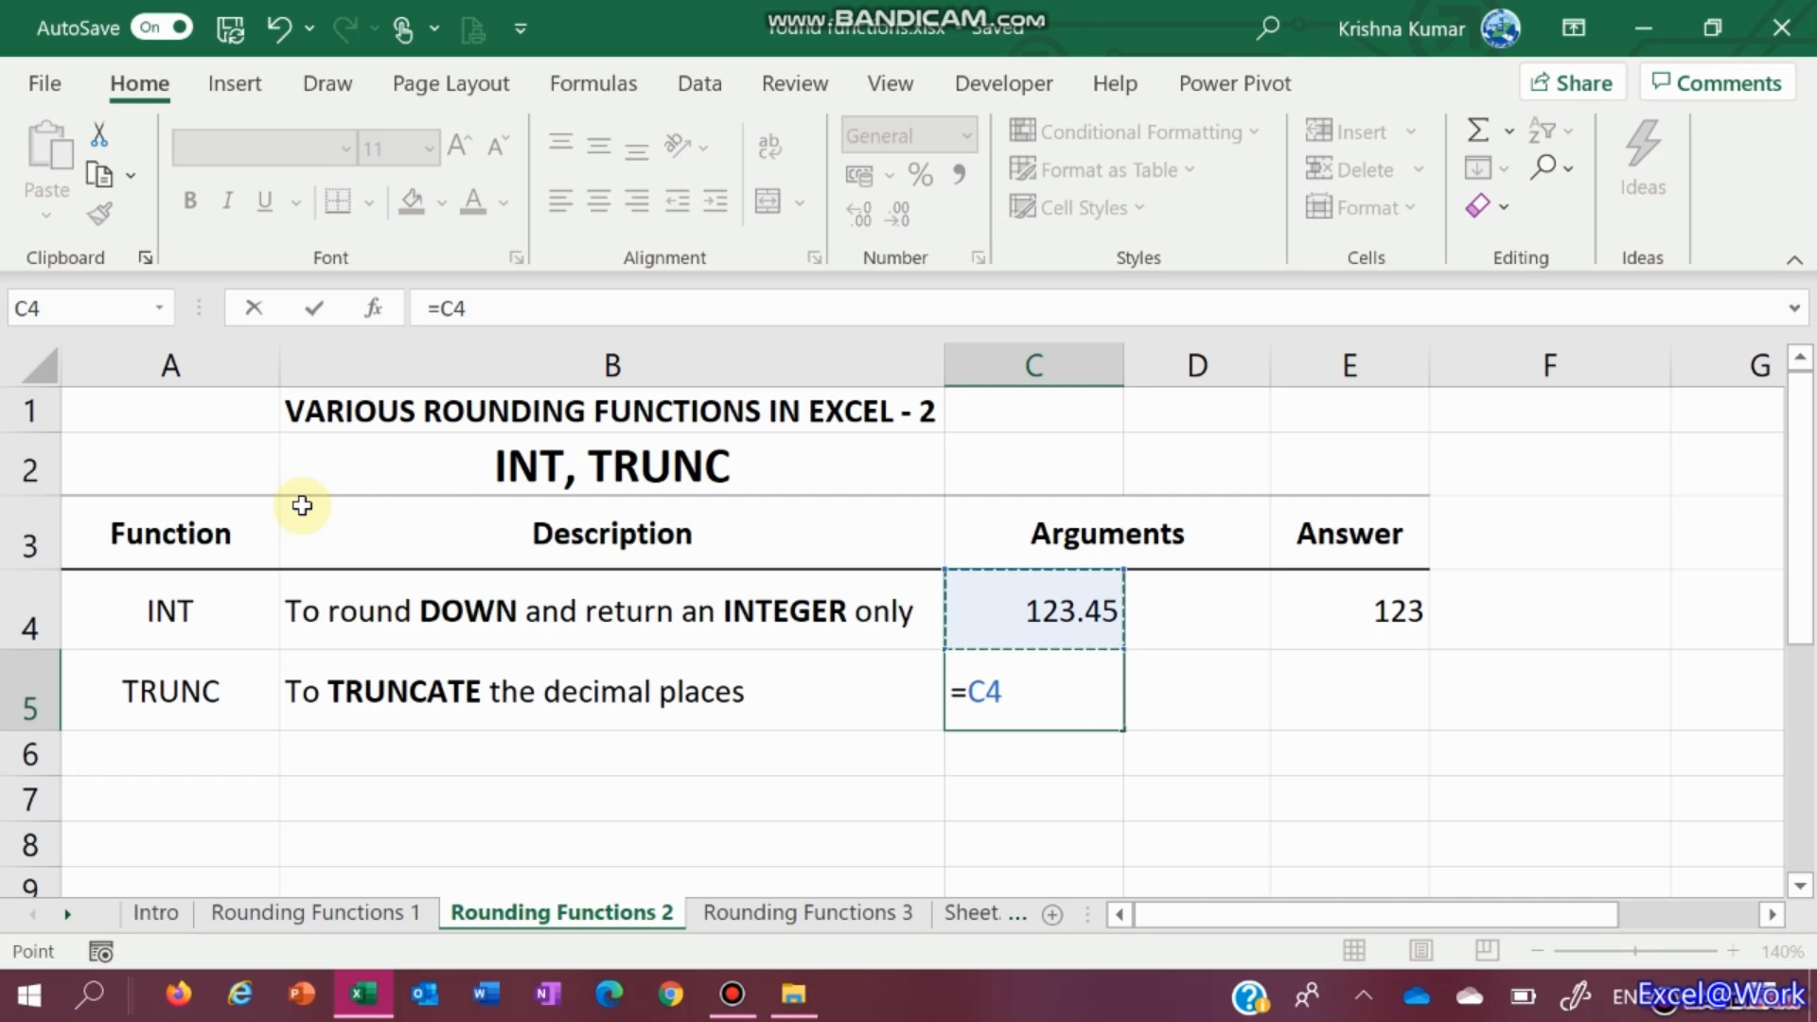
key("Return")
key("Up")
key("Right")
key("Right")
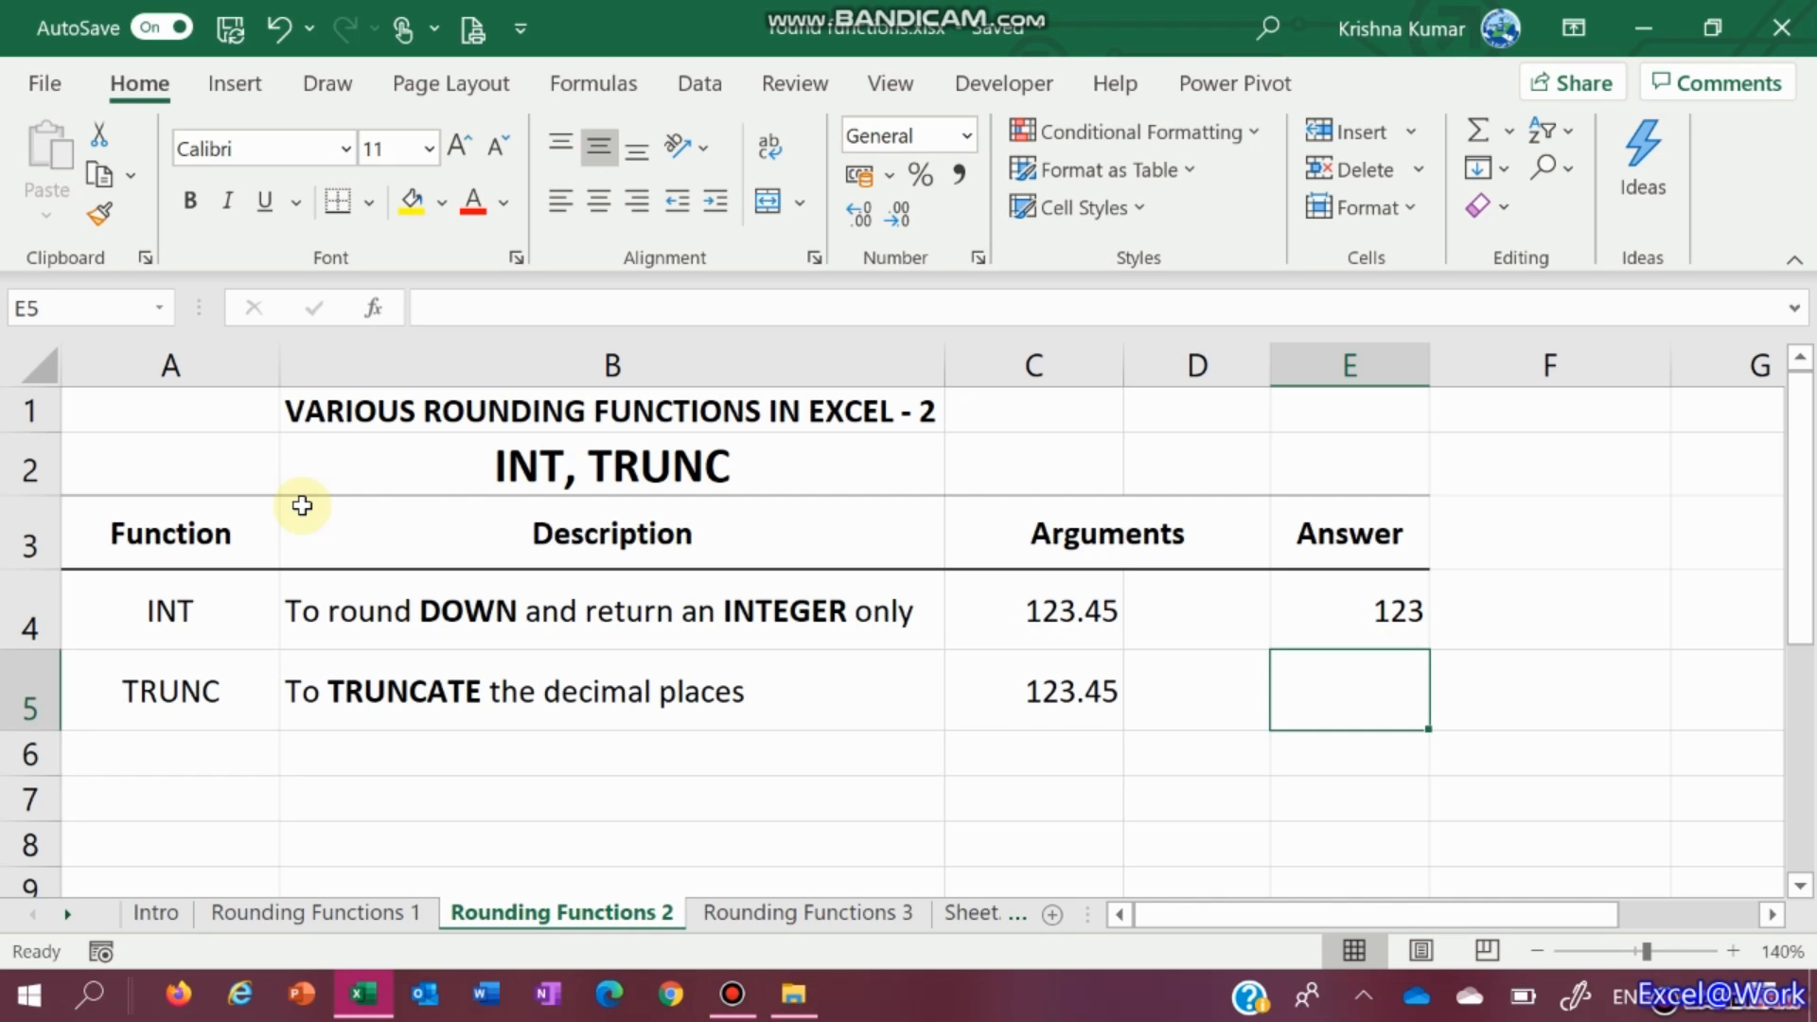
type("=")
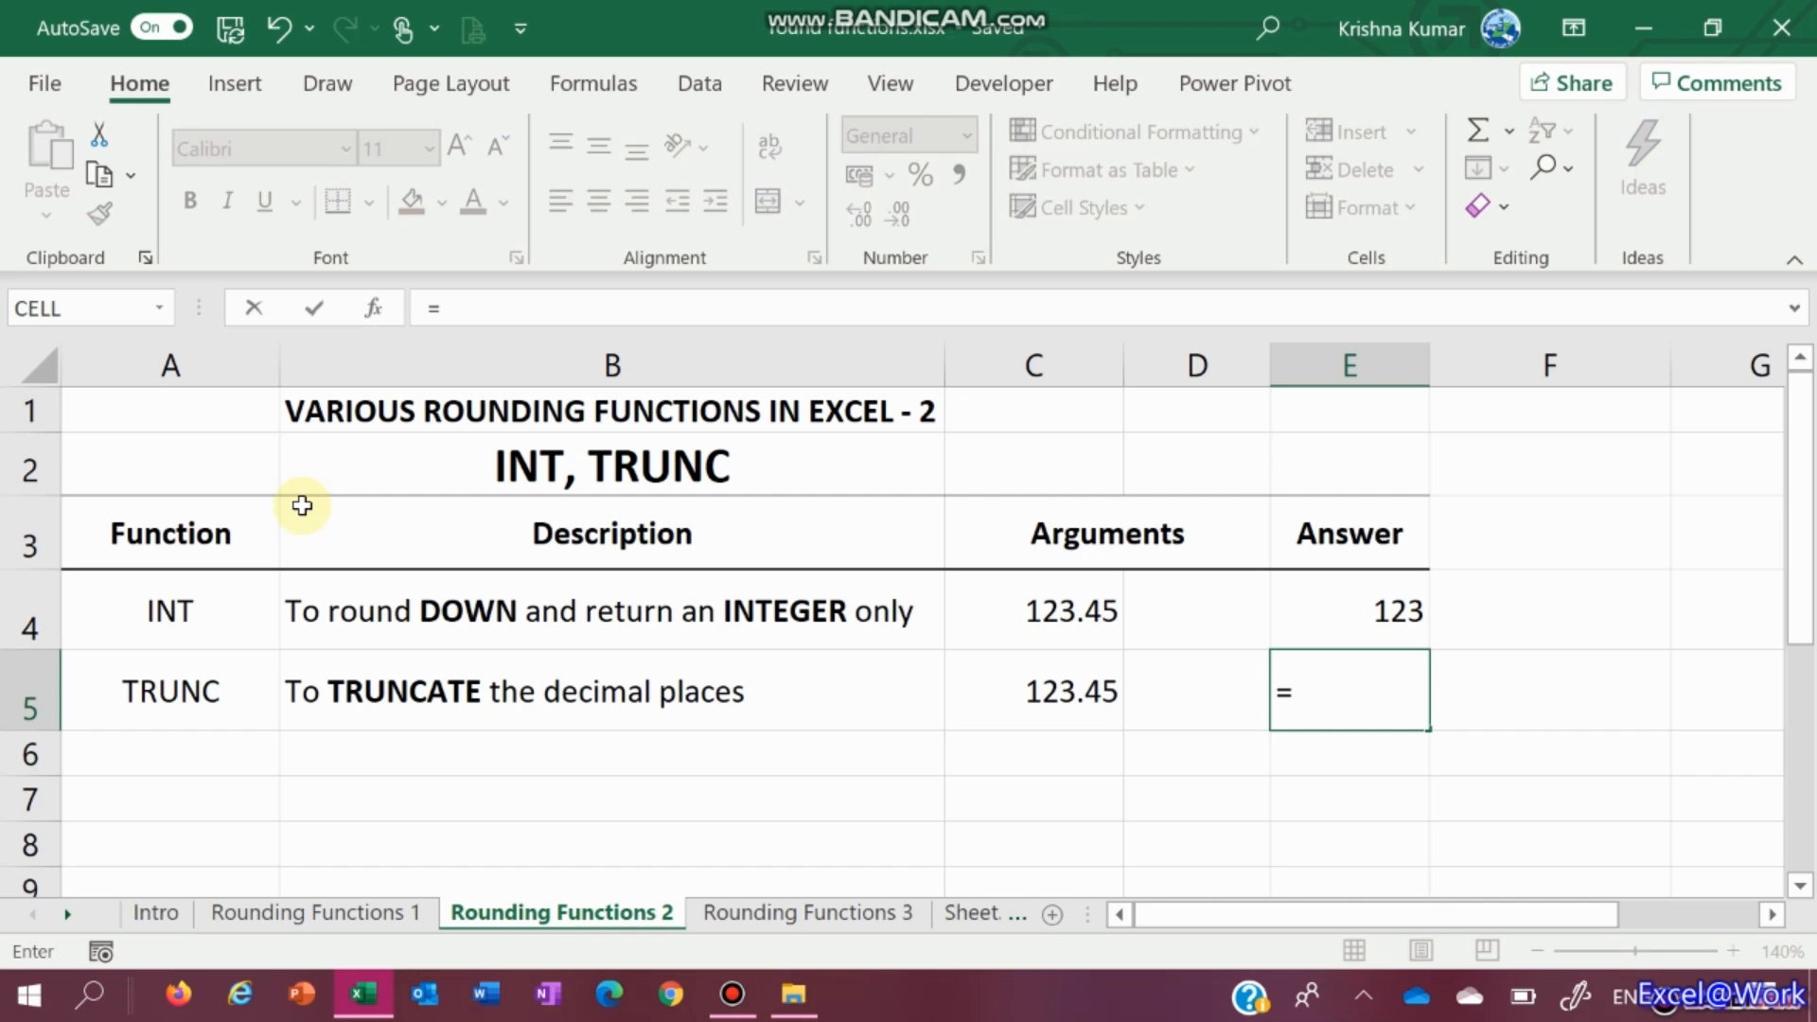
type("trunc")
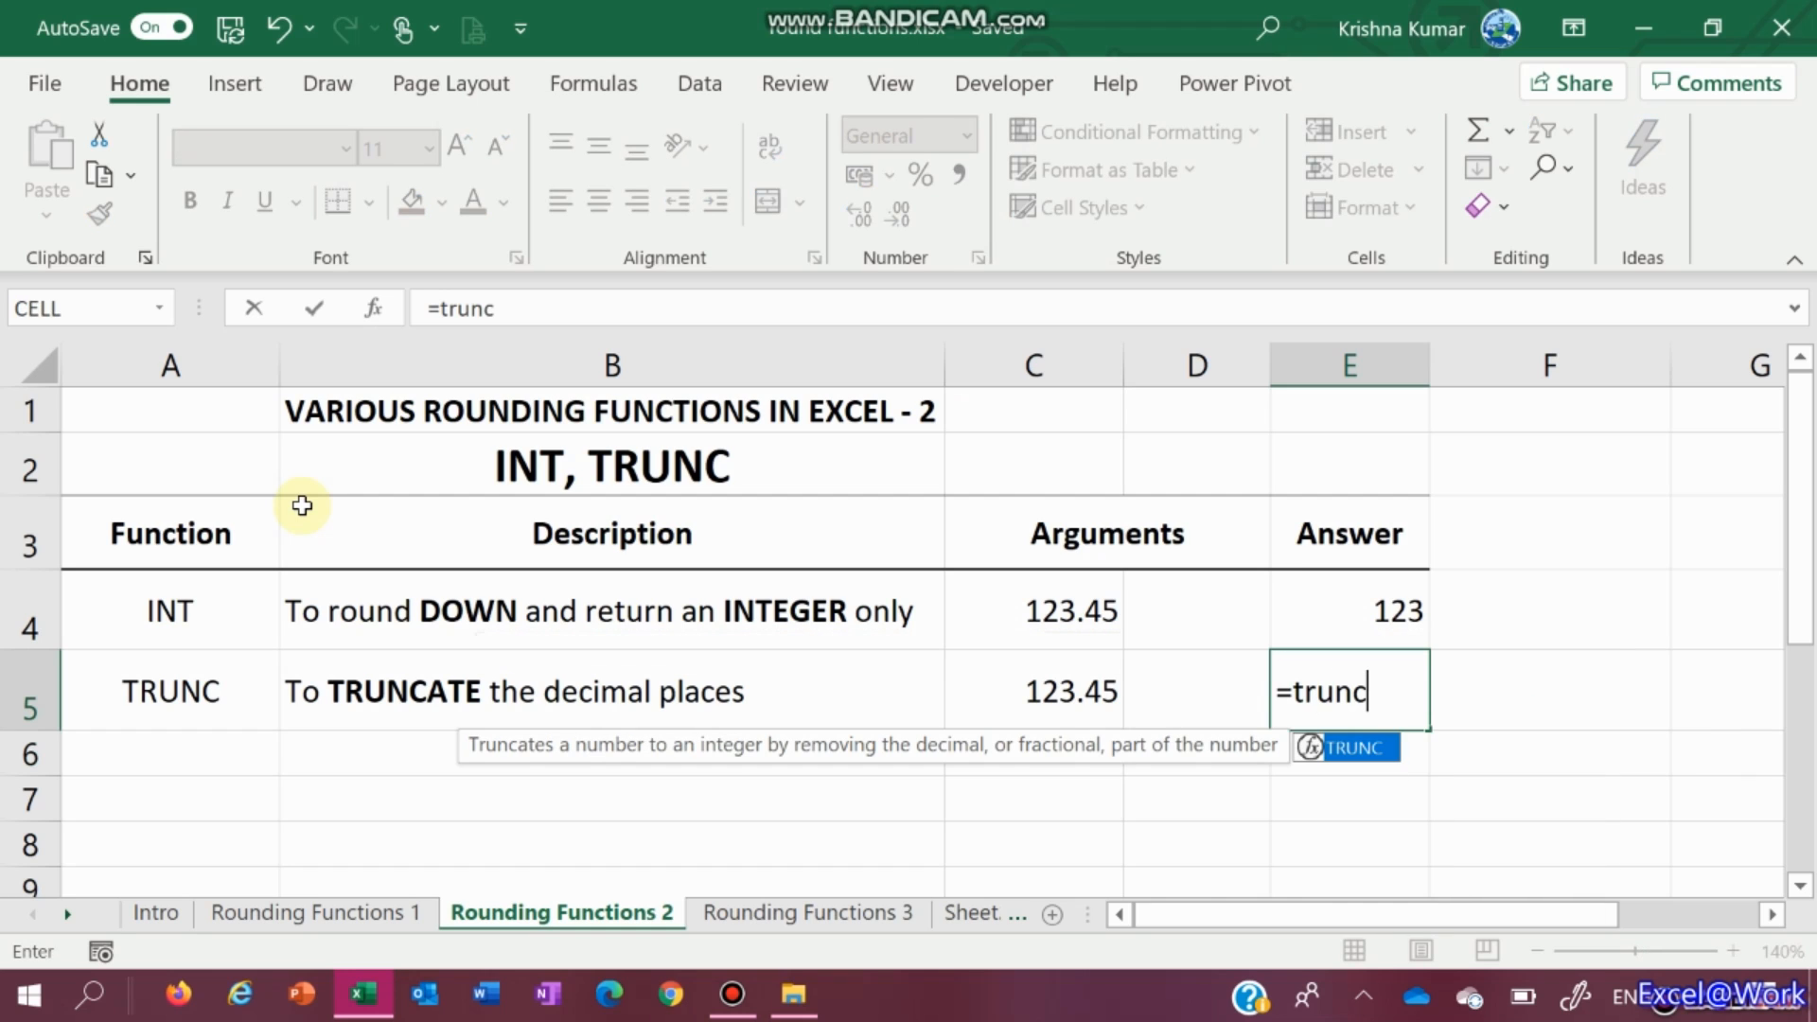
type("(")
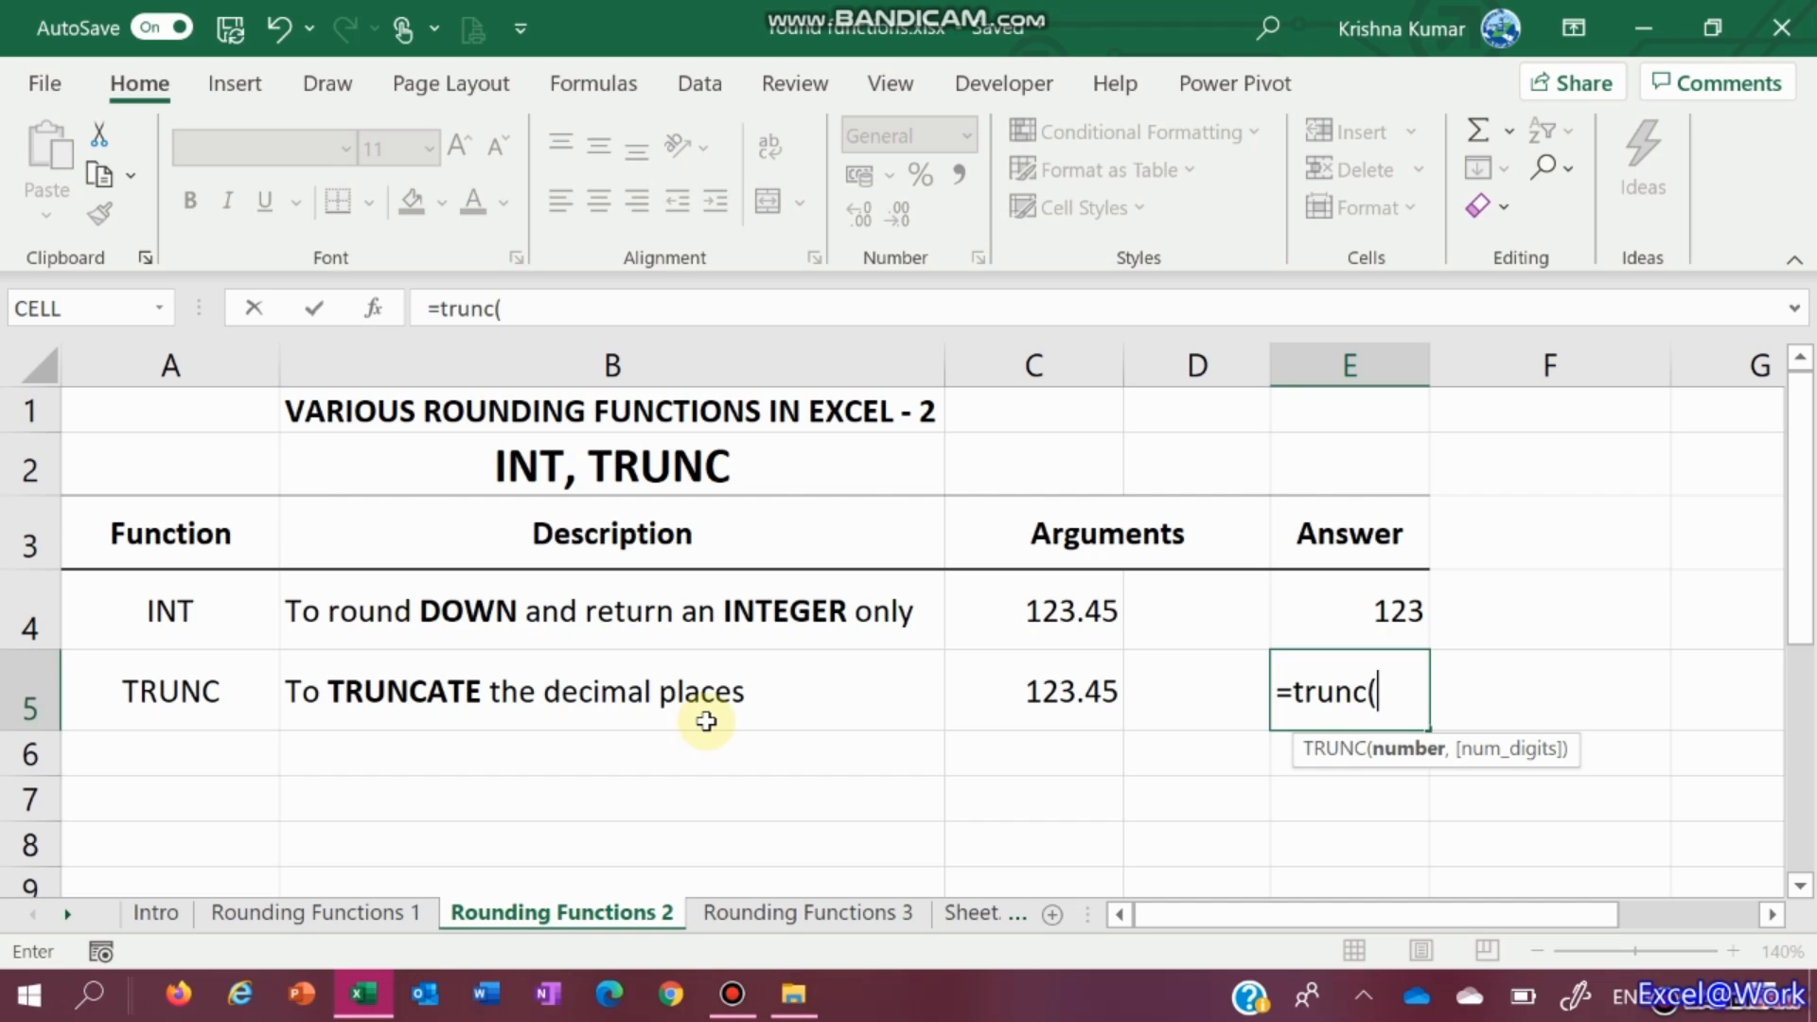
Complete =TRUNC(C5,D5) in E5, showing 123 while D5 is still empty
left_click(1052, 697)
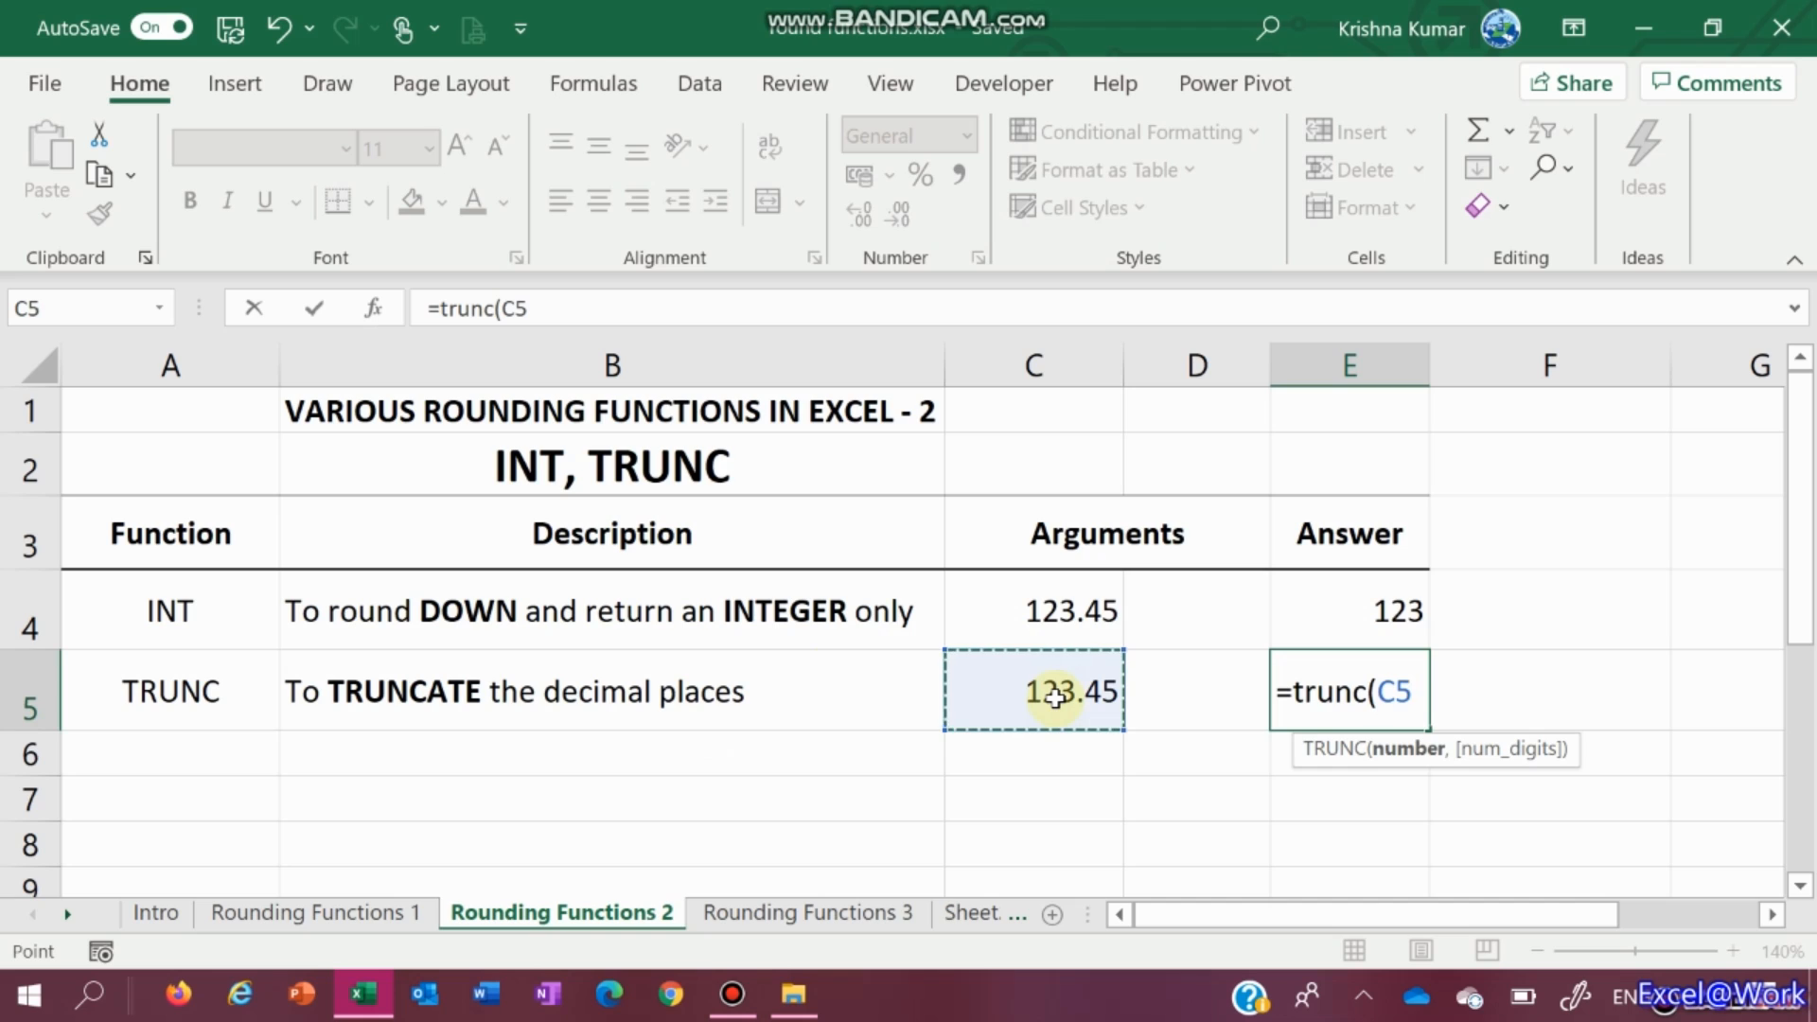
type(",")
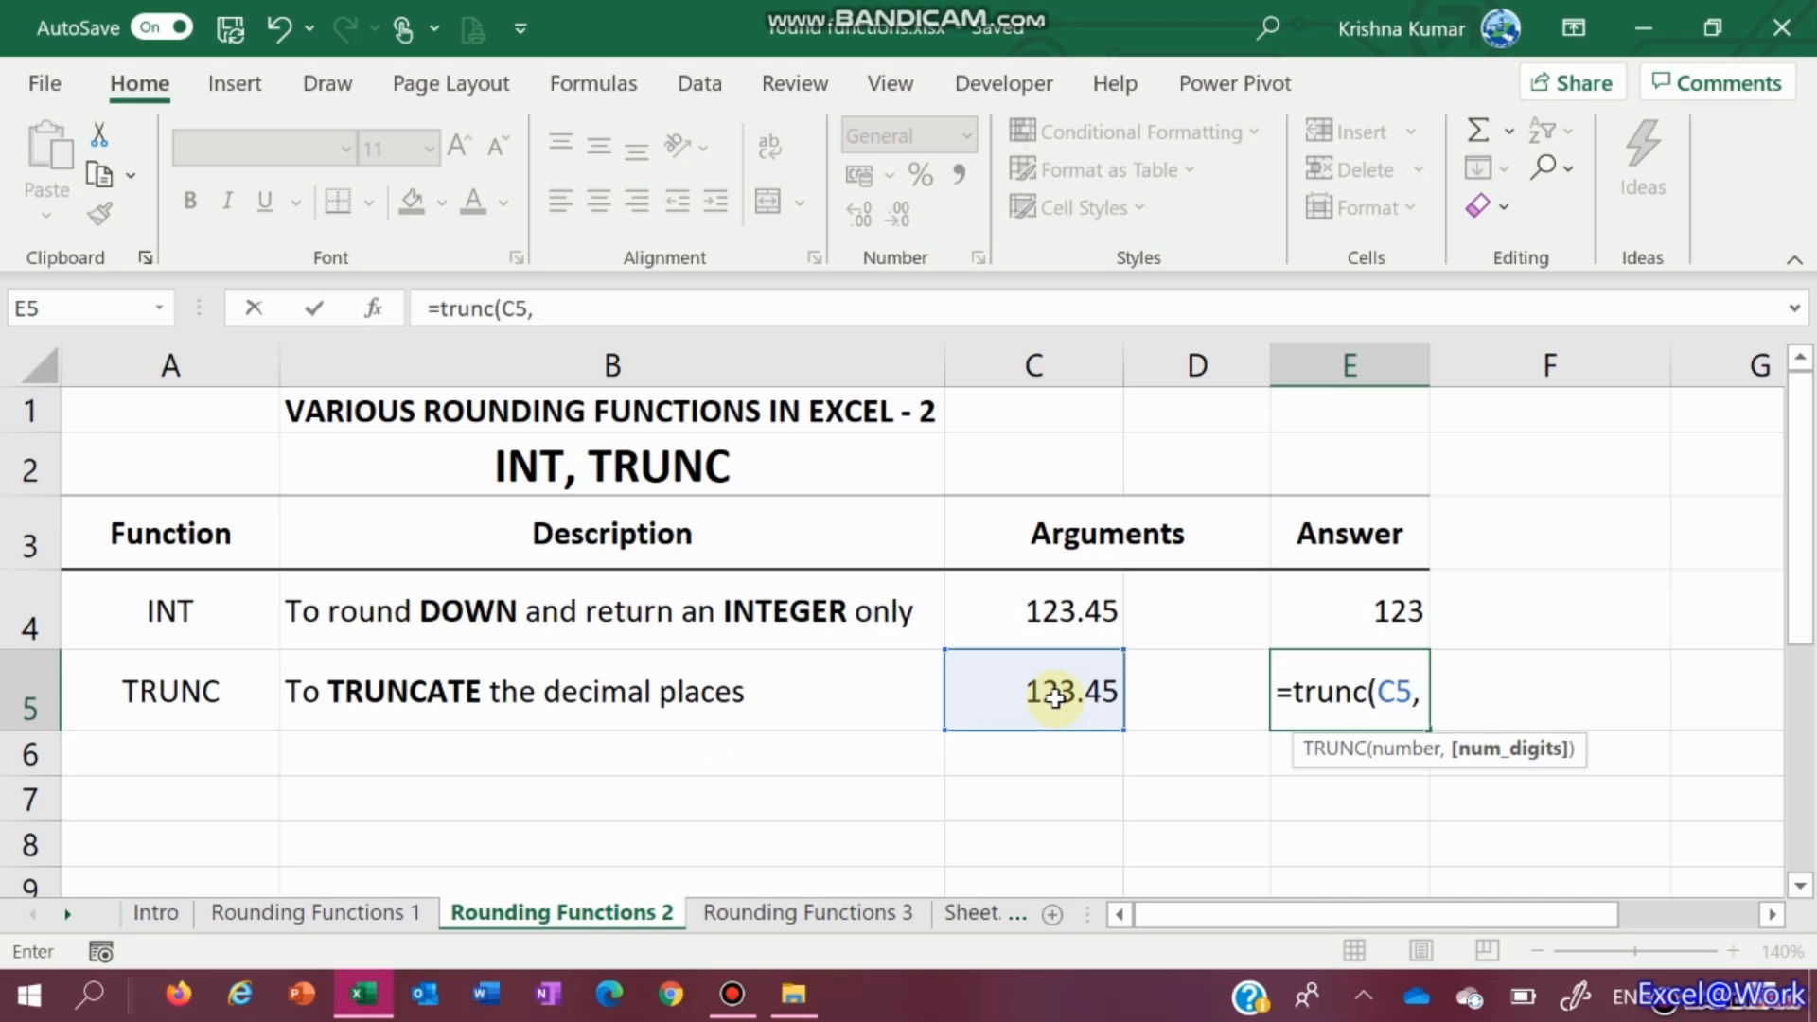
left_click(1204, 692)
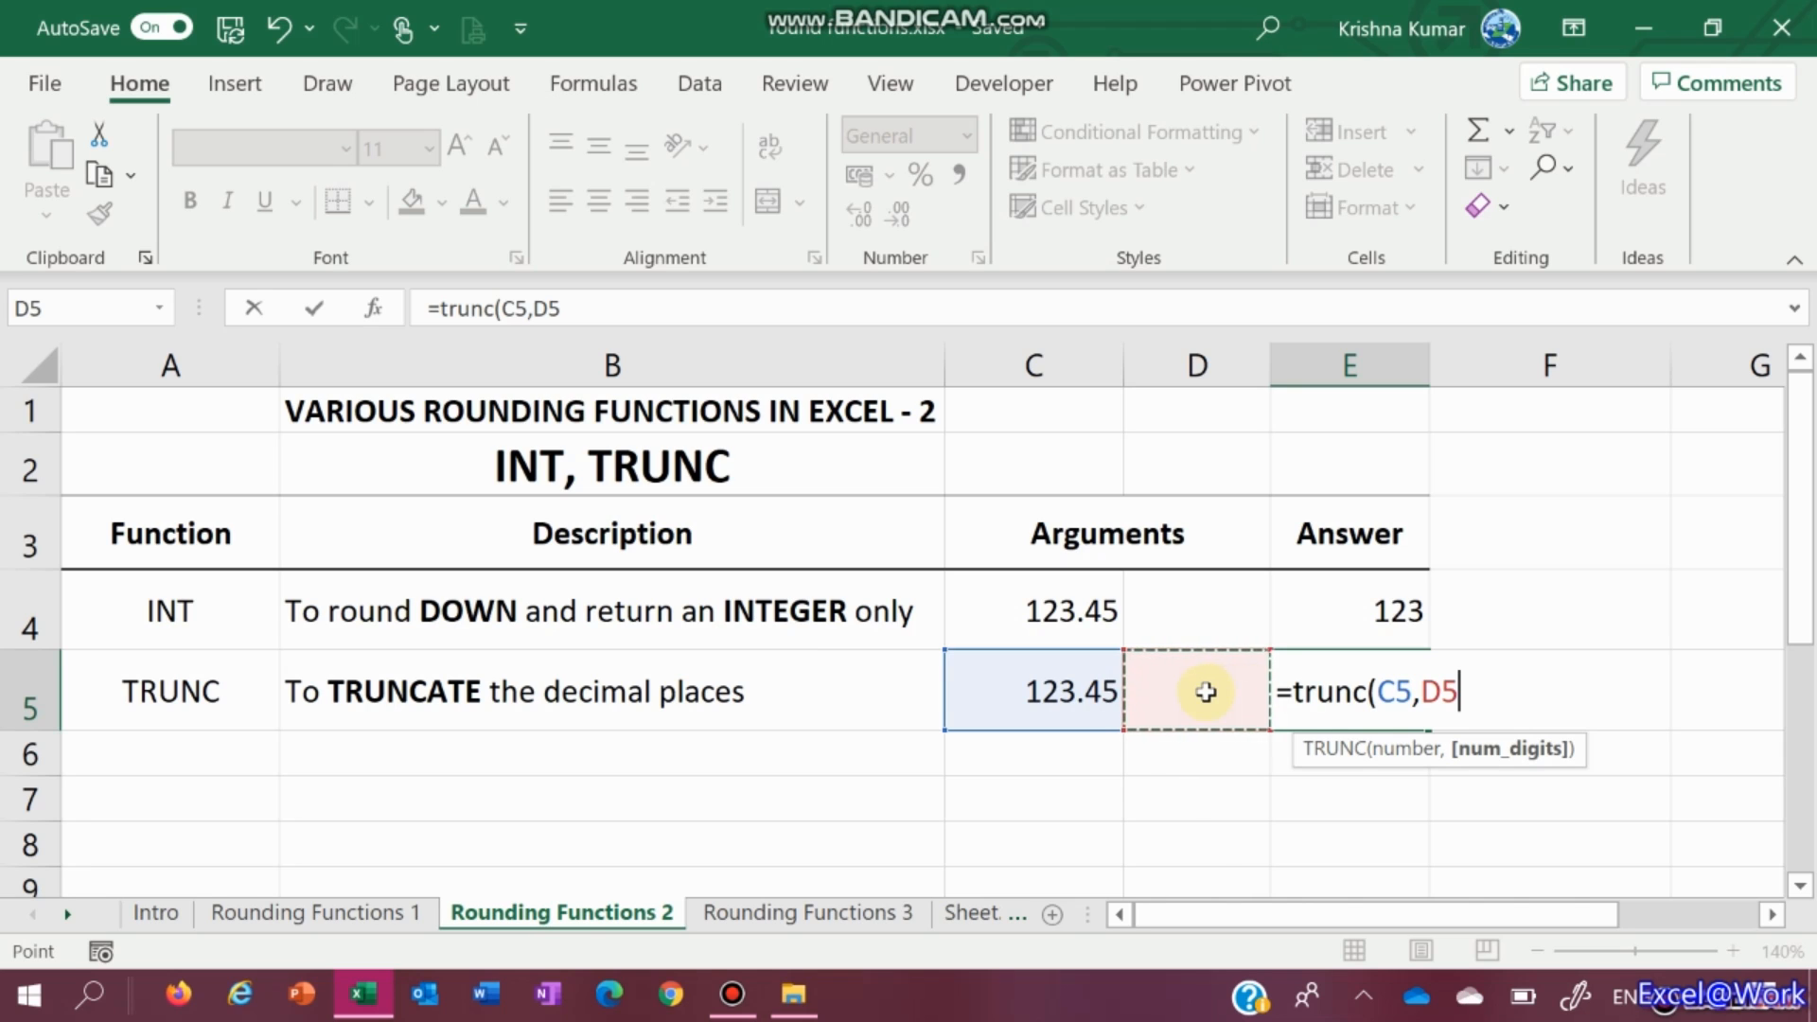
type(")")
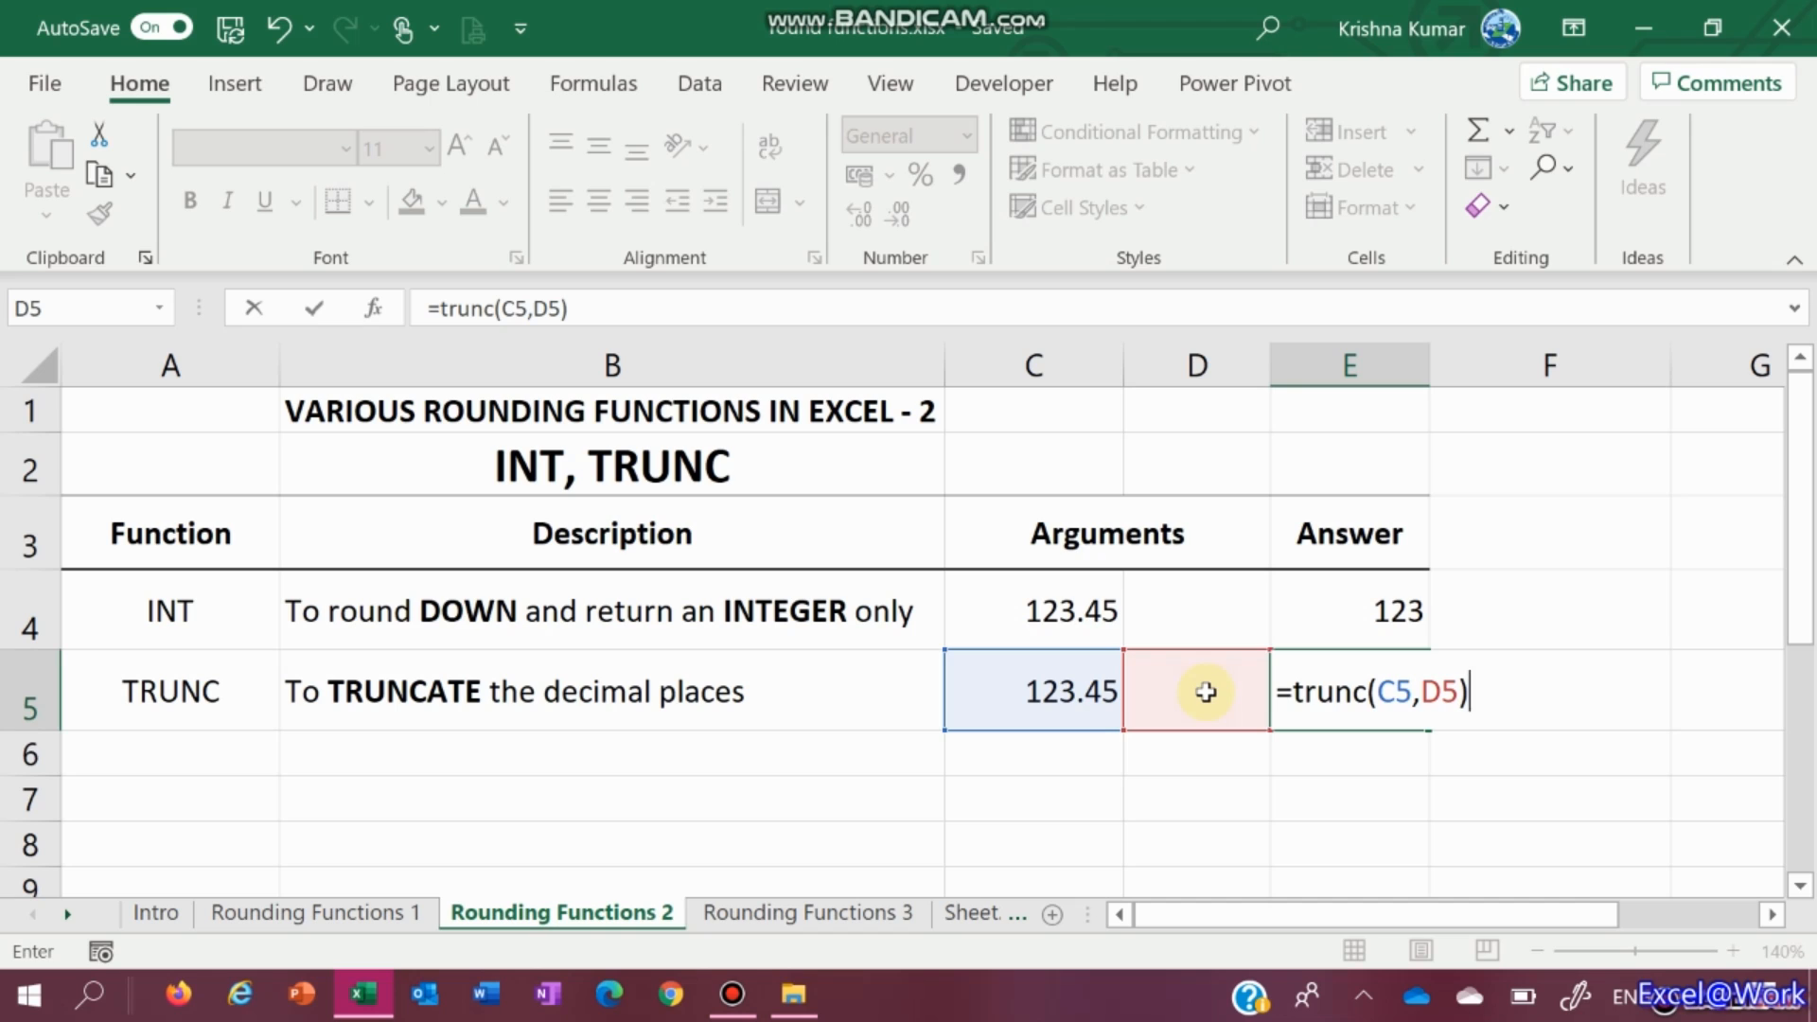
key("Return")
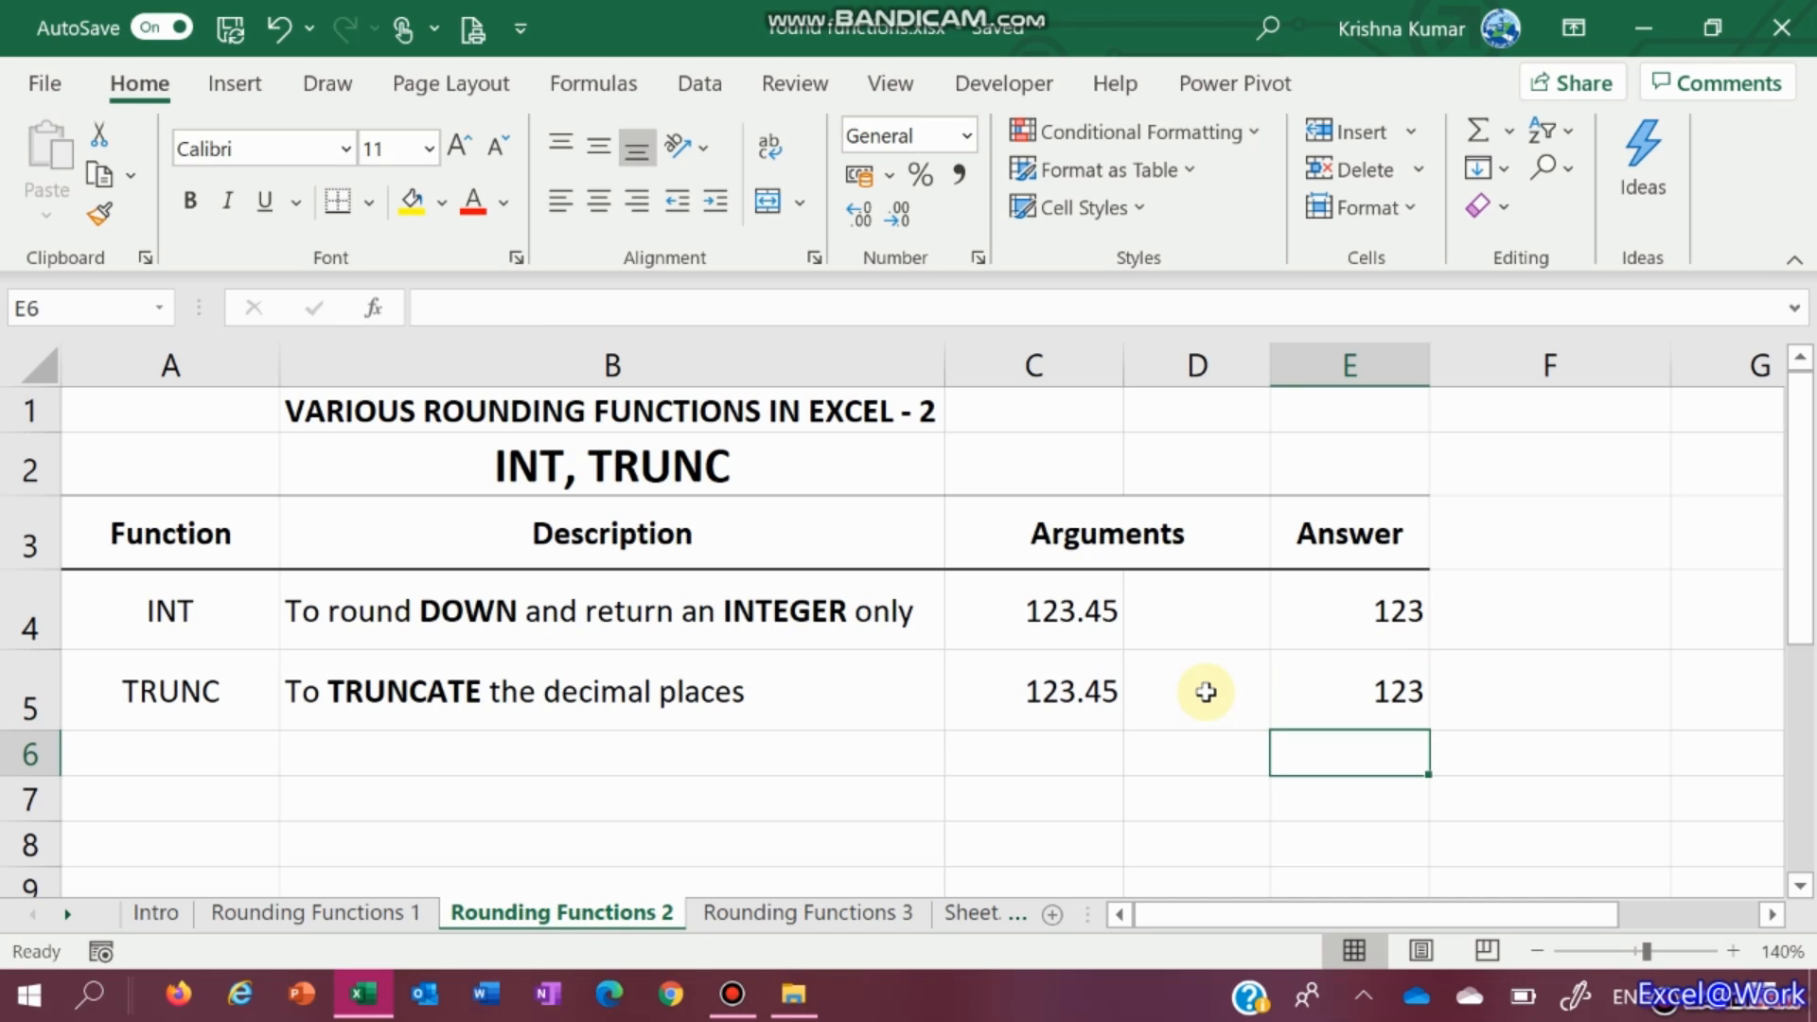
key("Up")
key("Up")
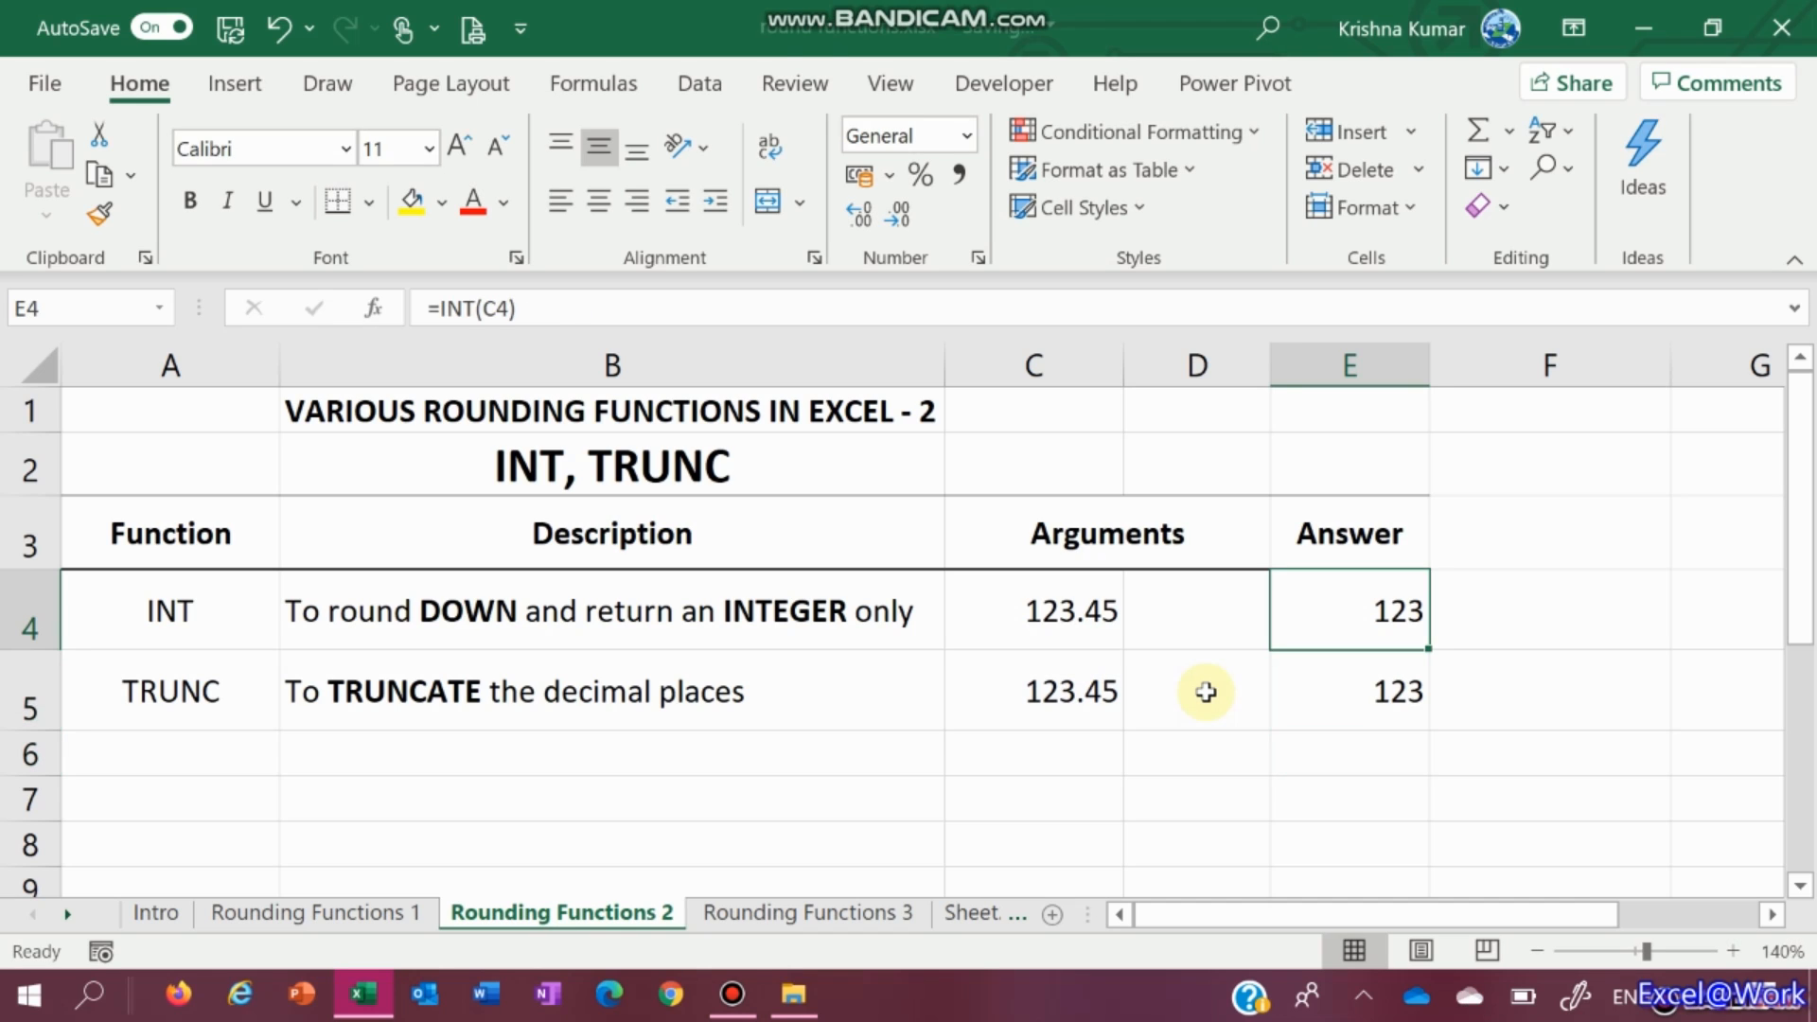
left_click(1206, 692)
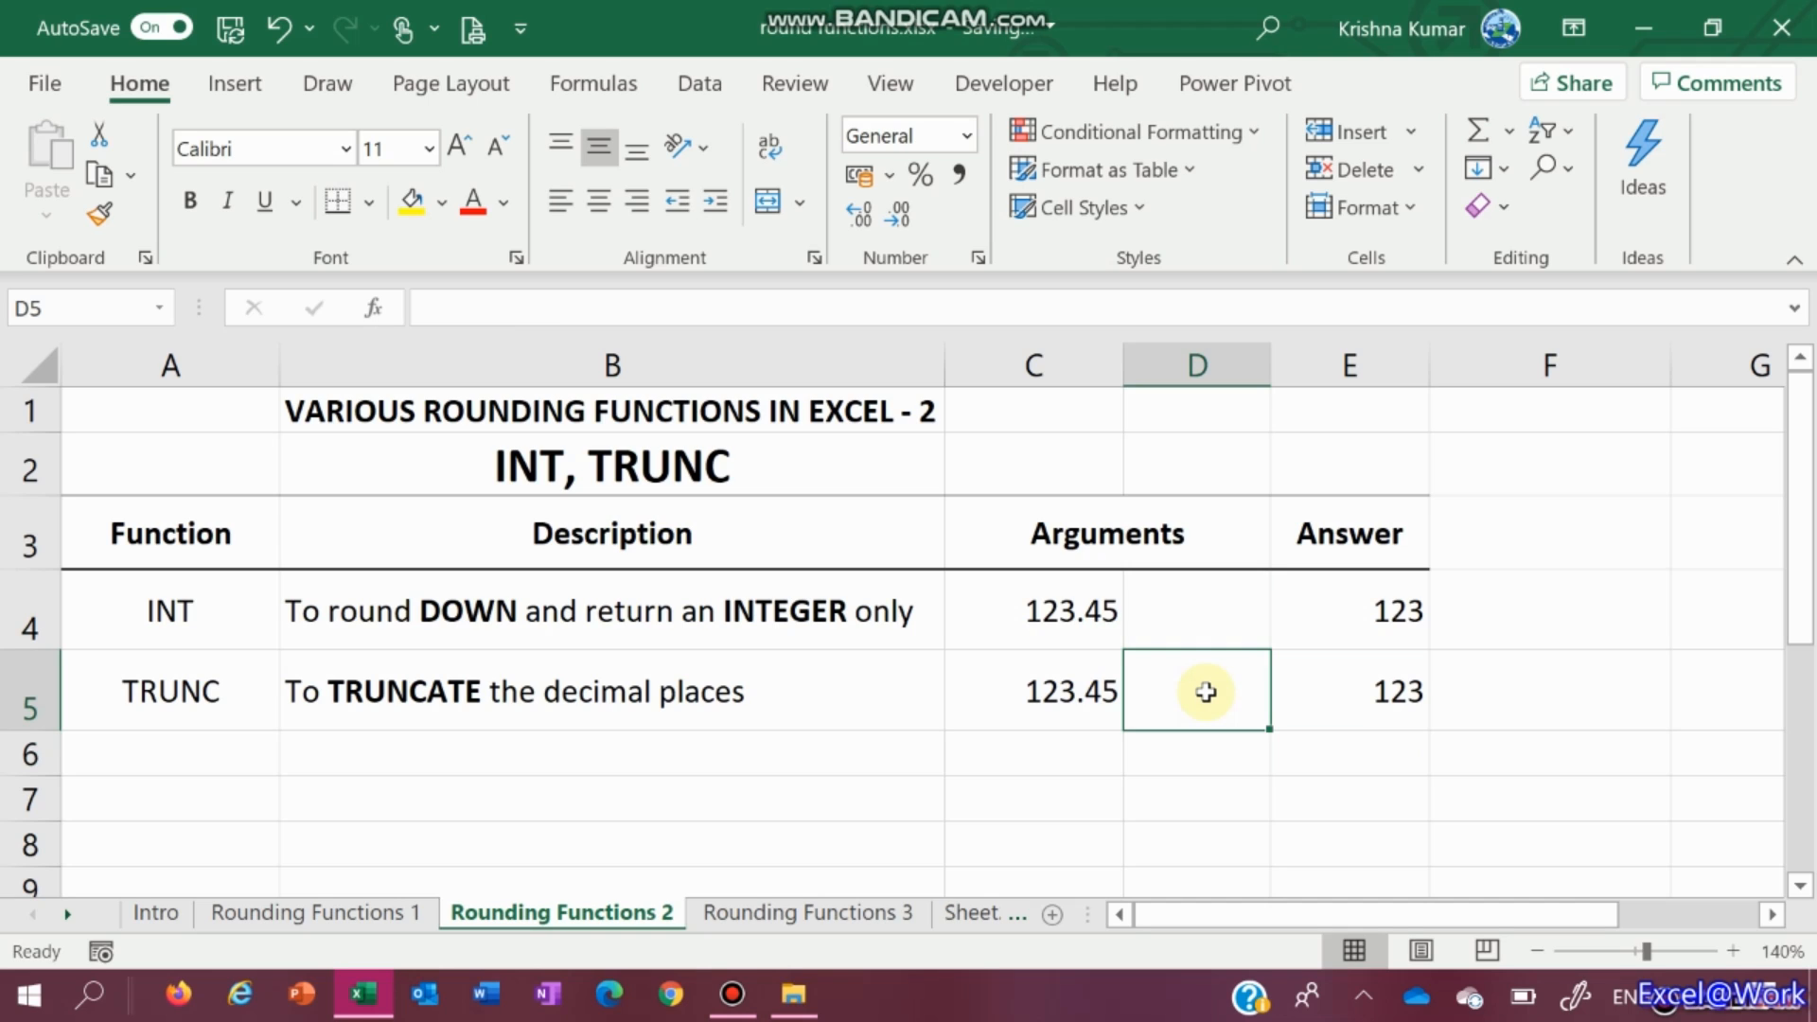
Enter 1 as the TRUNC digits in D5, making the TRUNC answer 123.4
type("1")
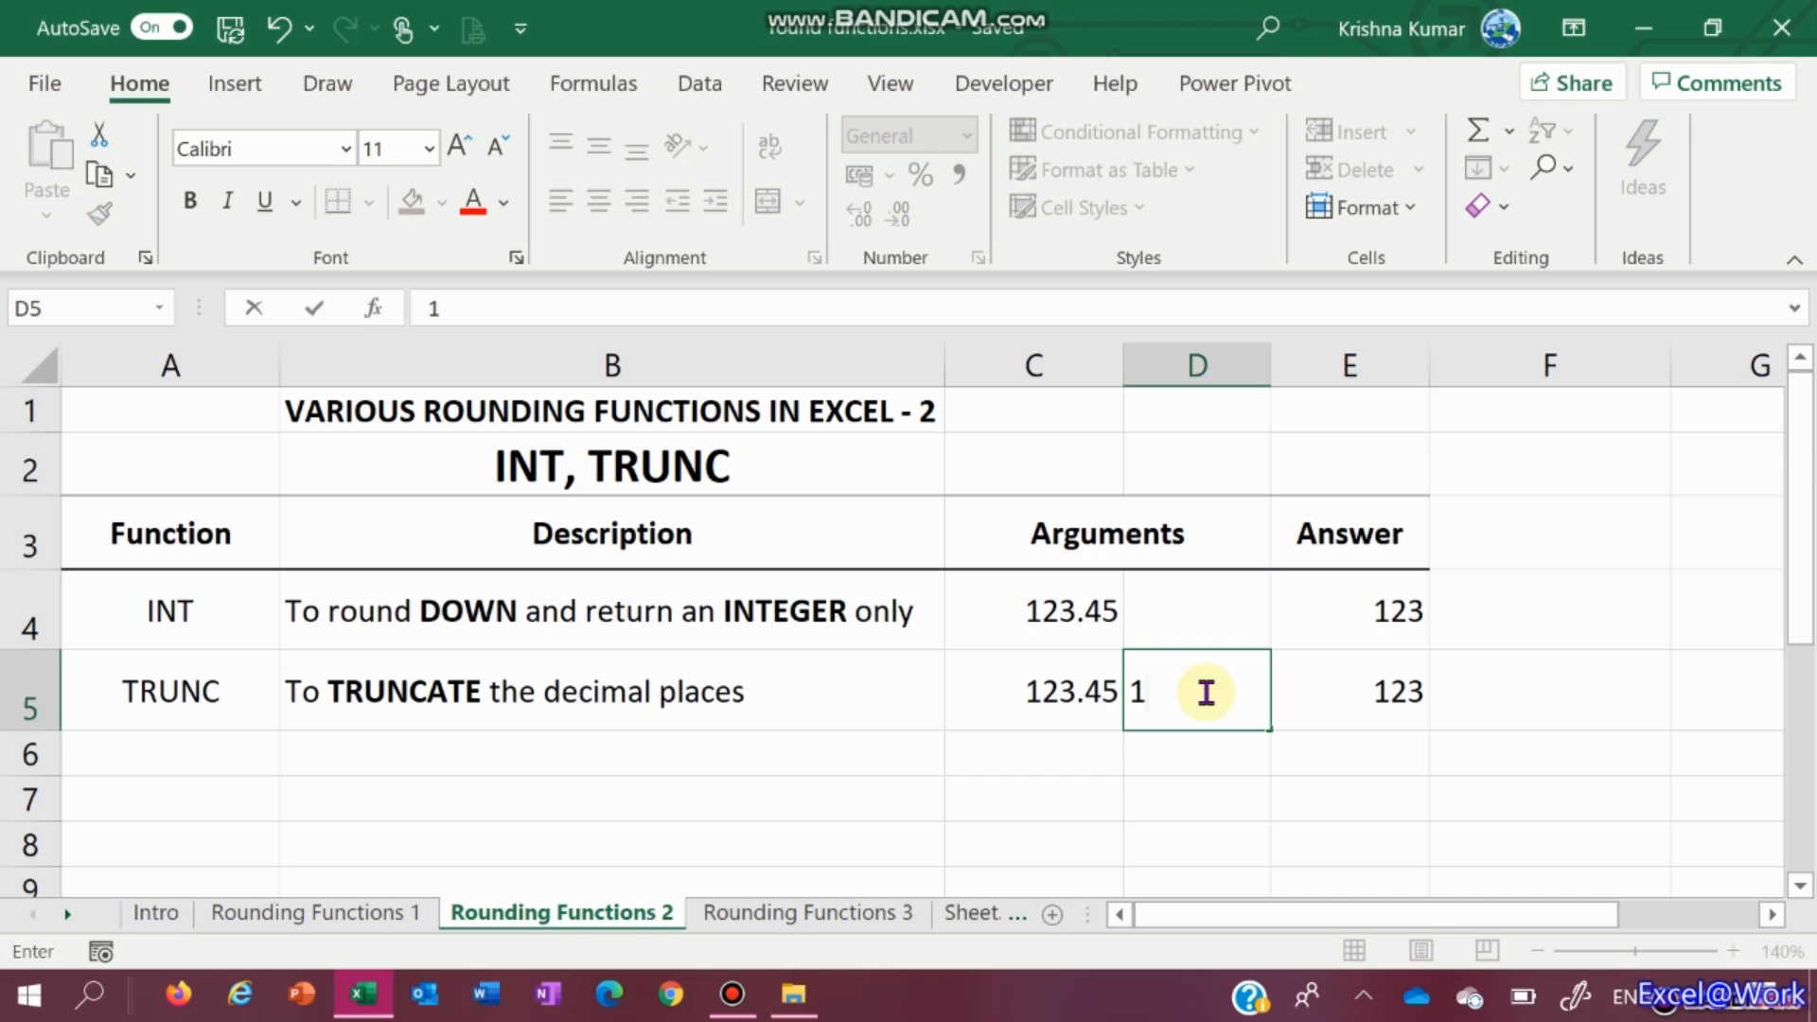
key("Tab")
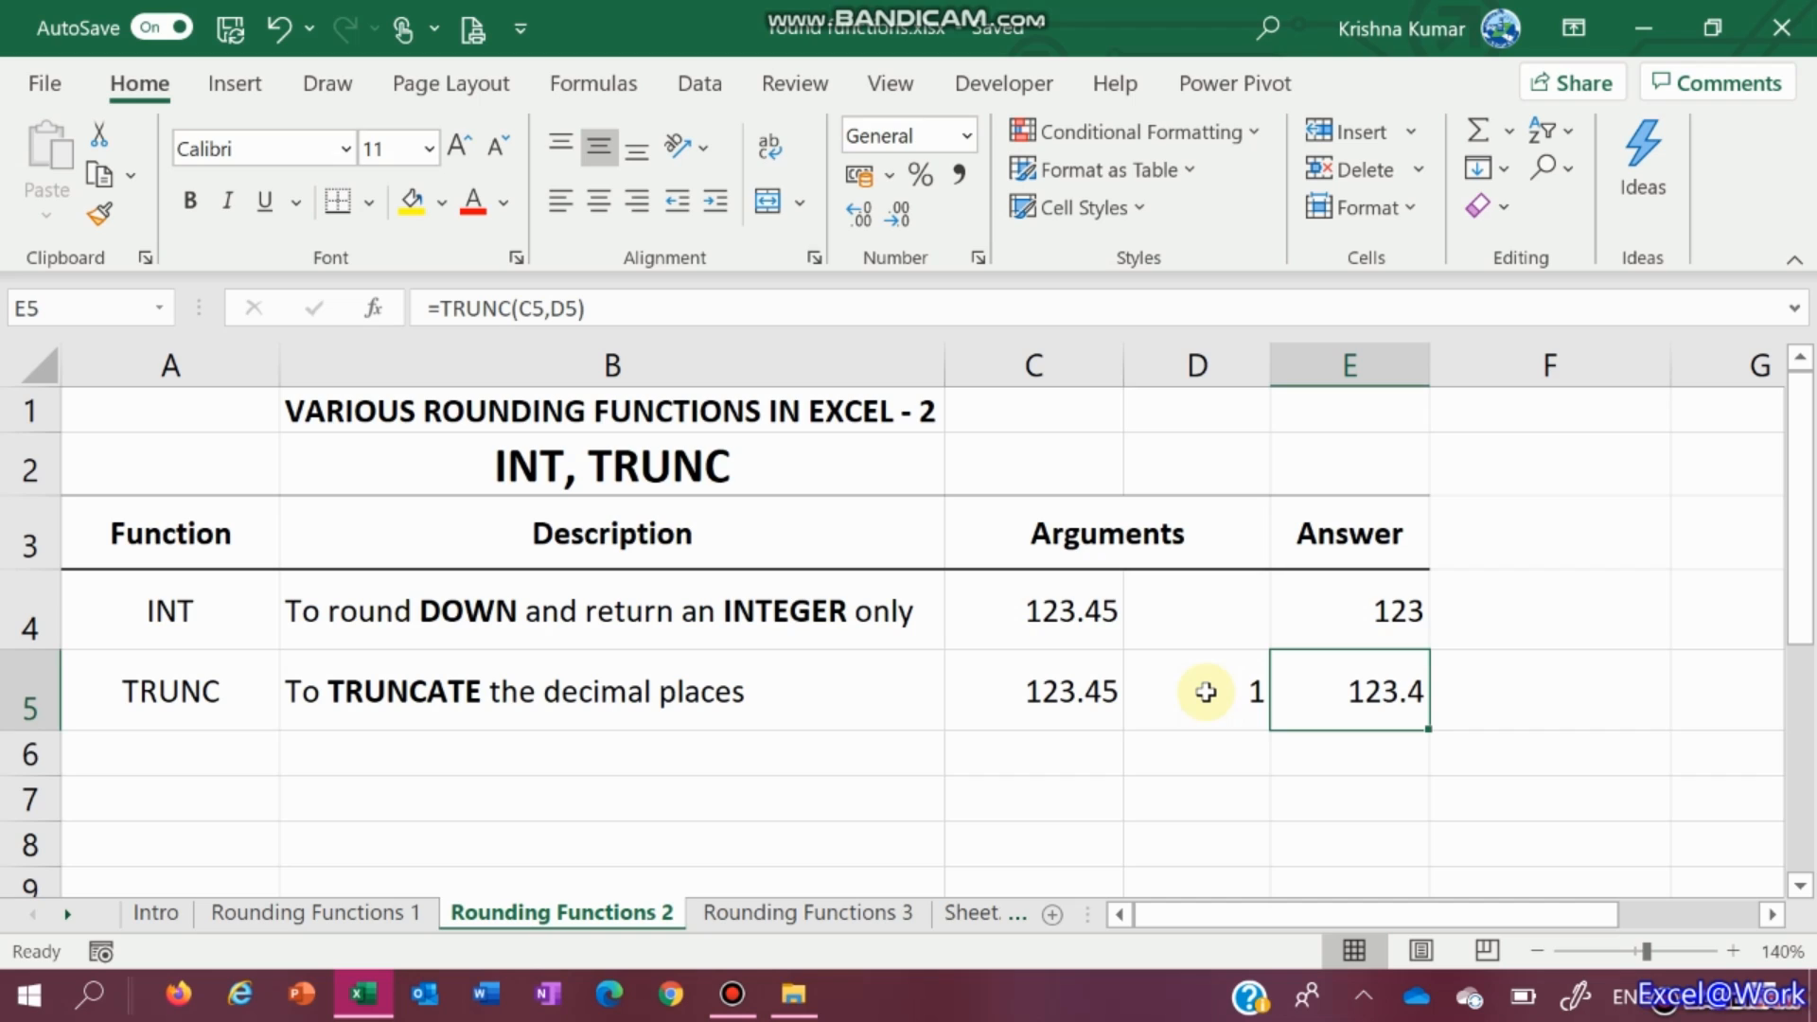
key("Up")
key("Left")
key("Left")
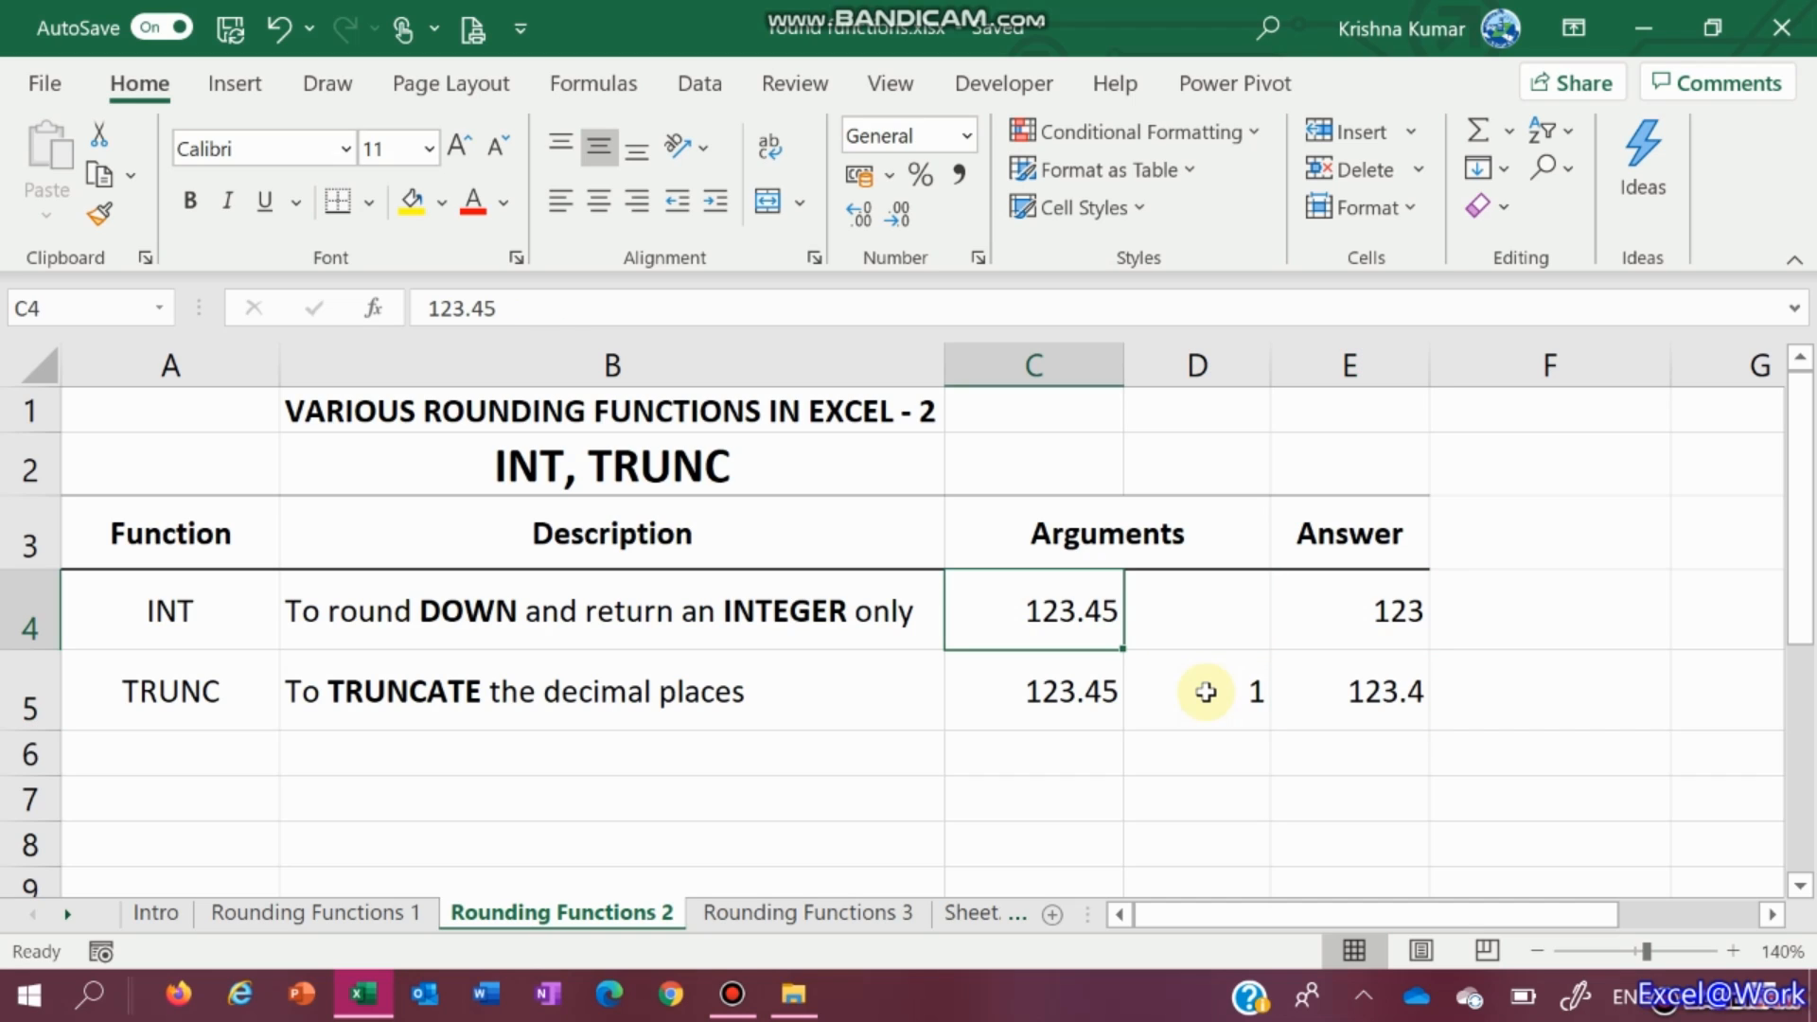
Change the number in C4 to 1234.56
type("1234")
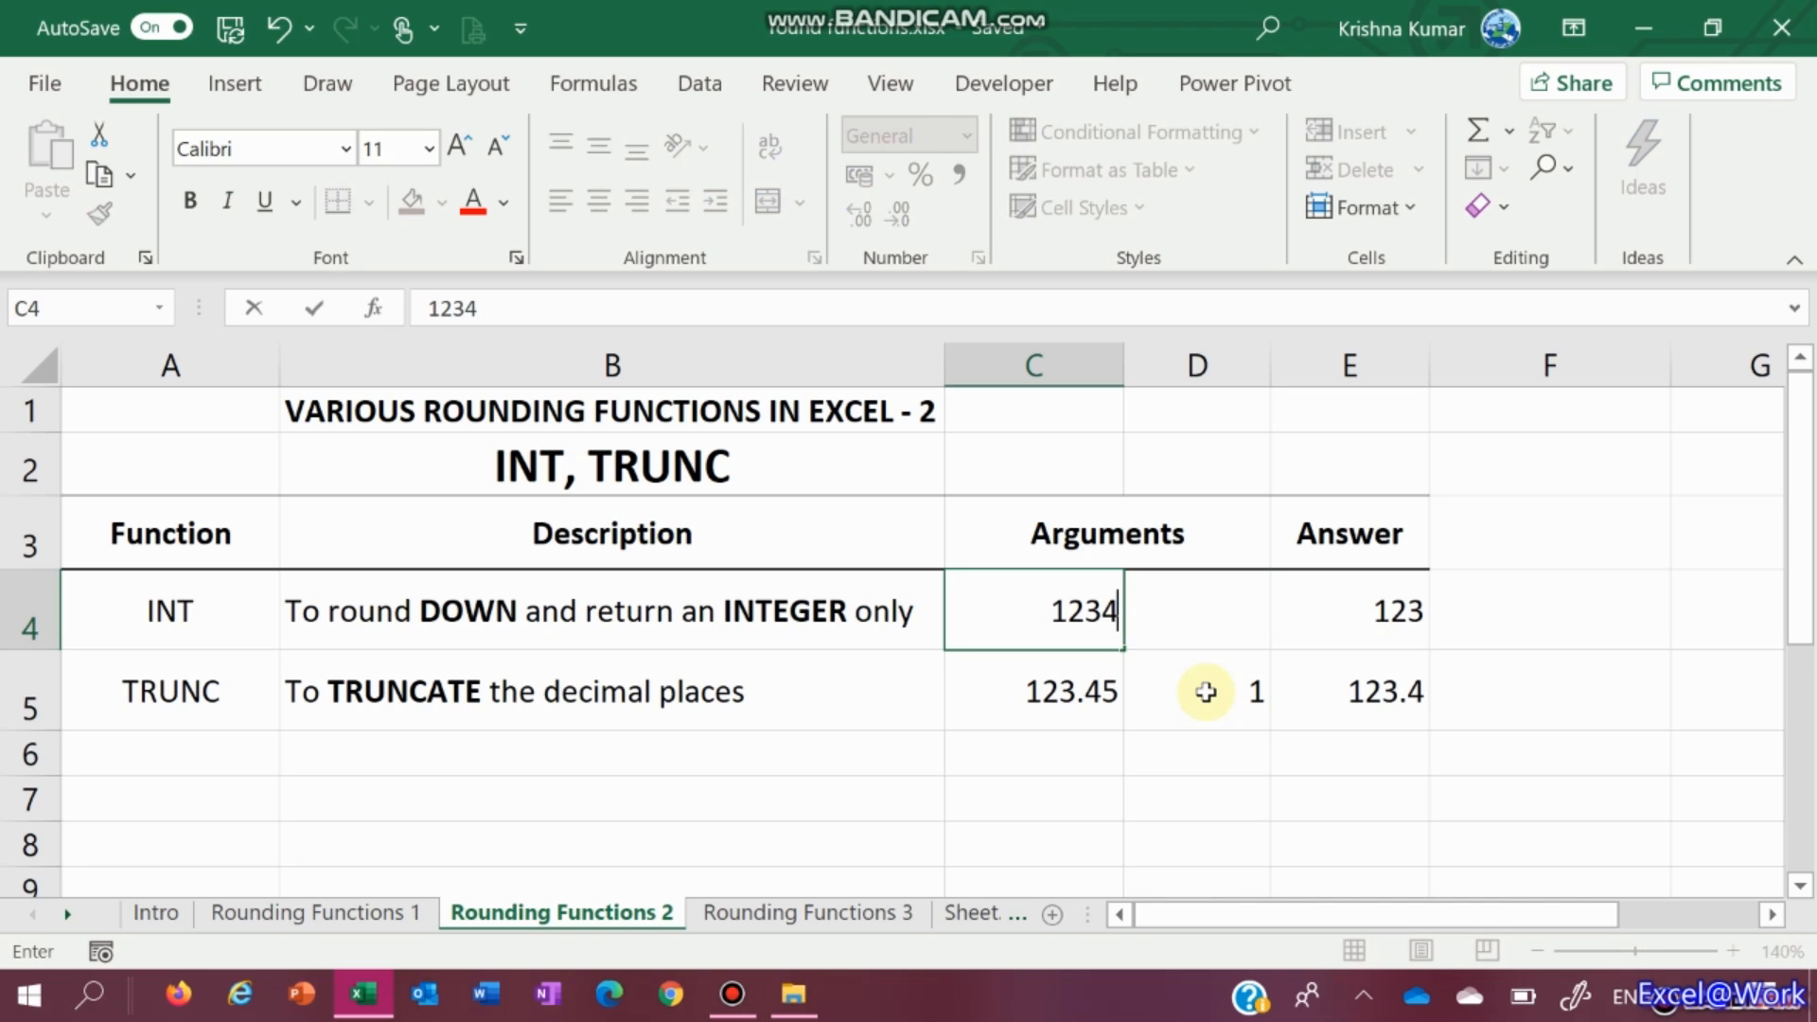
type(".56")
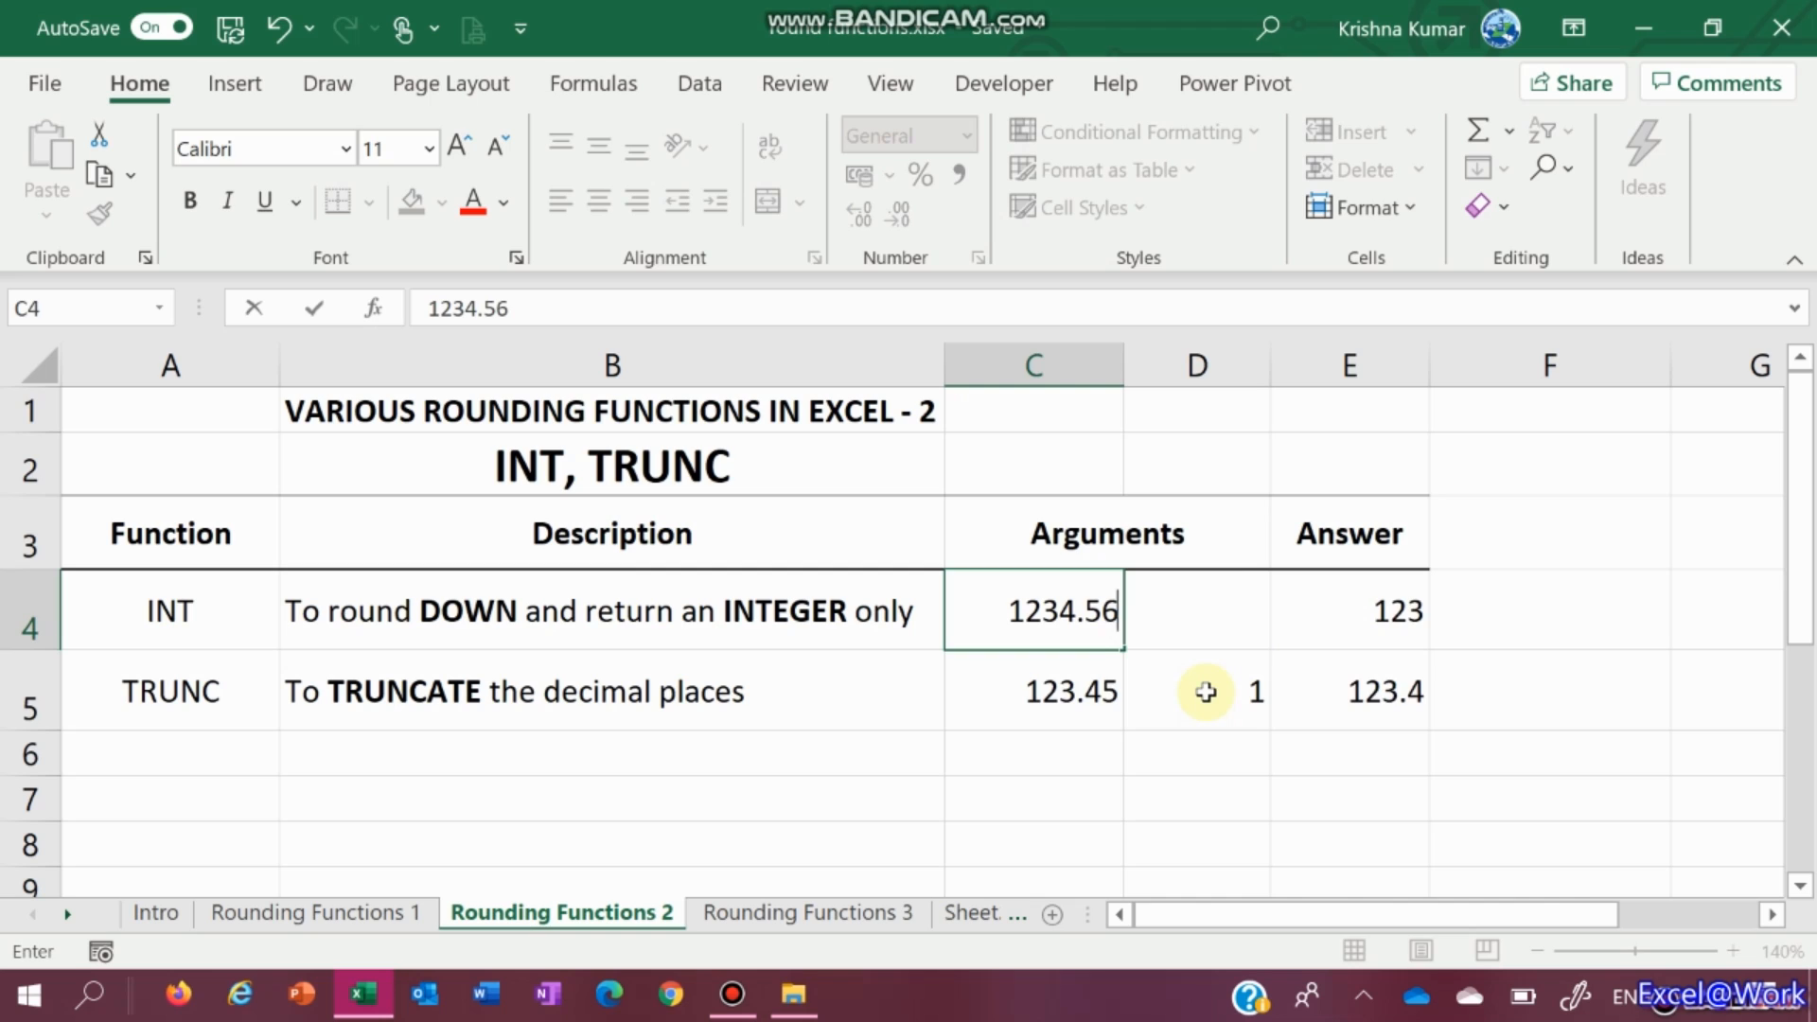
key("Right")
key("Right")
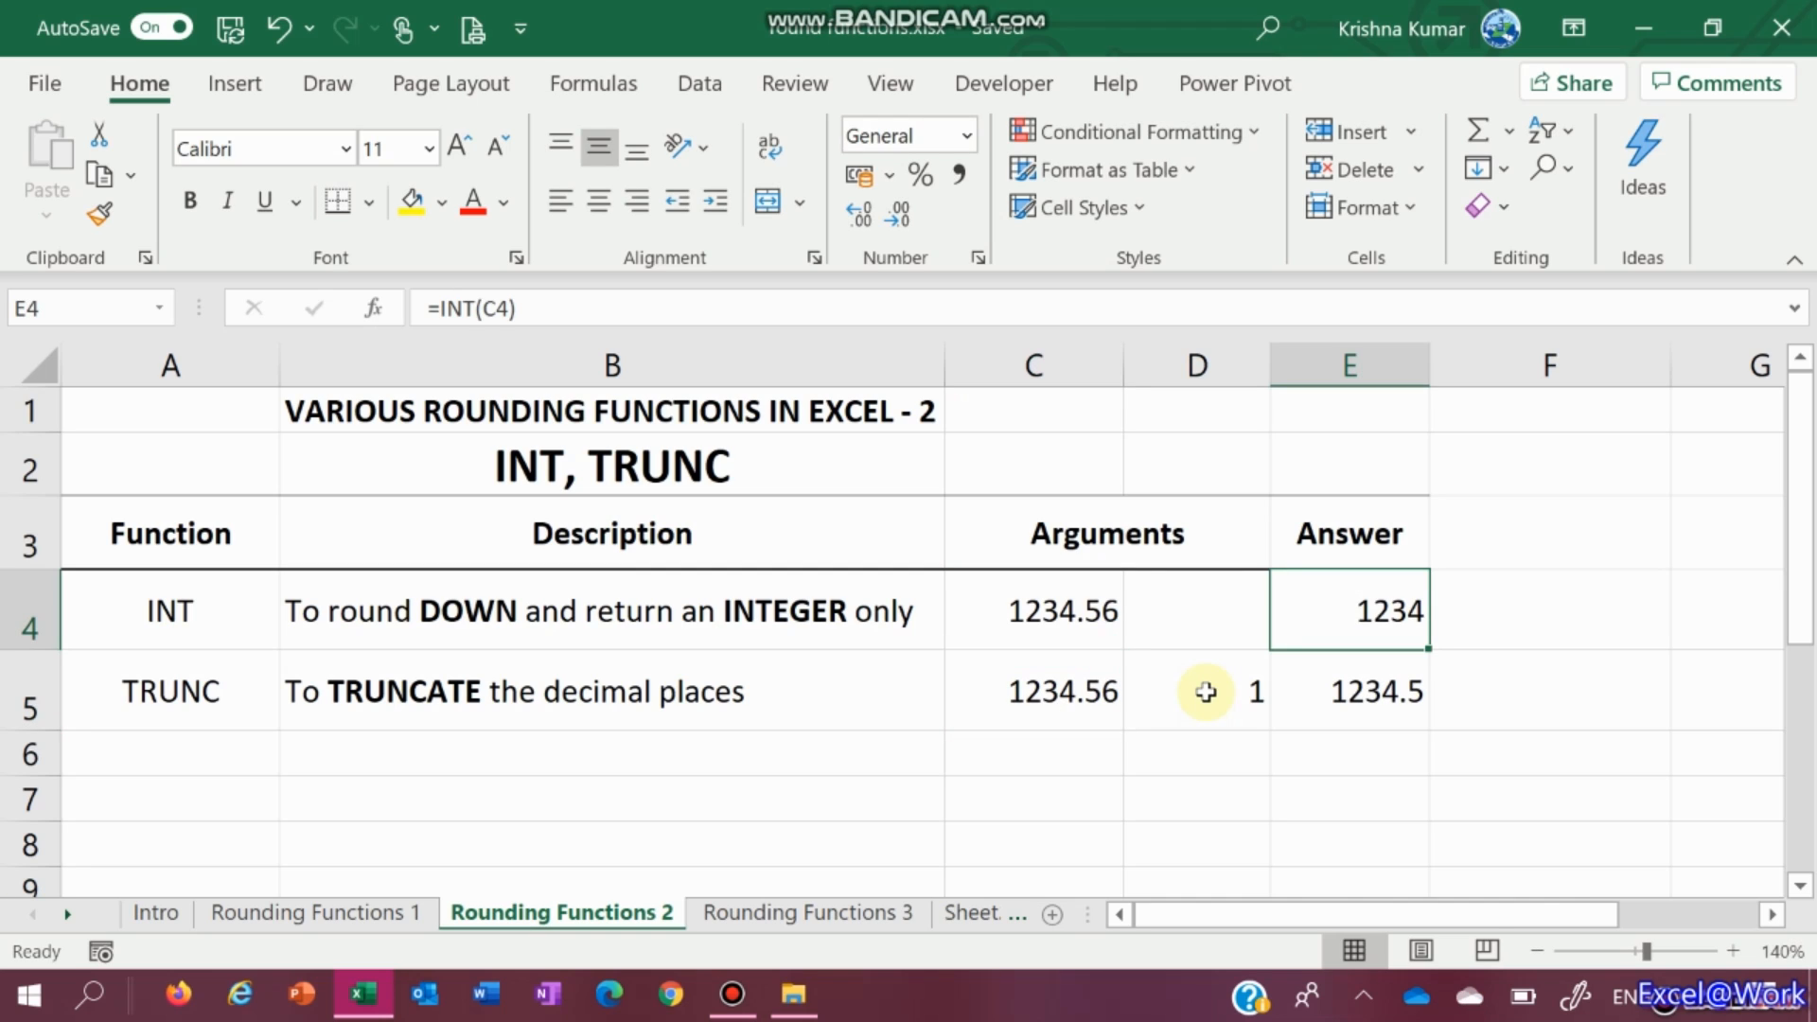
left_click(1205, 691)
key("Left")
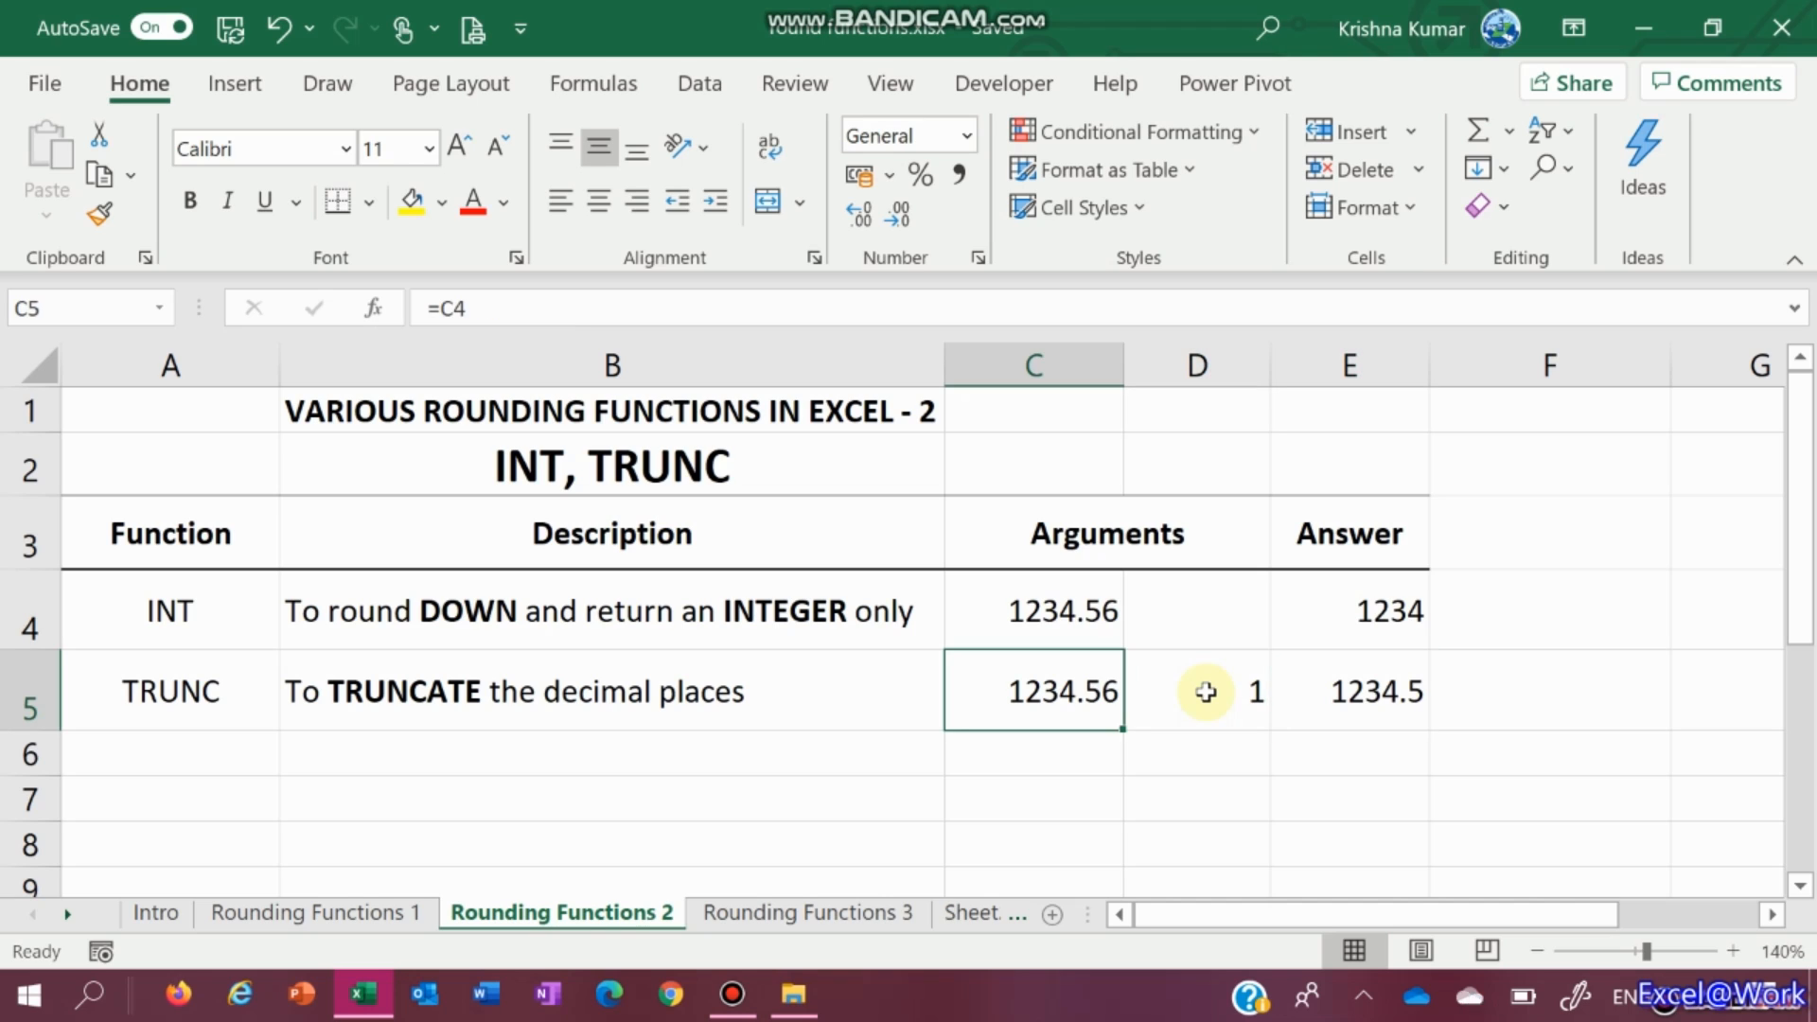
key("Right")
key("Right")
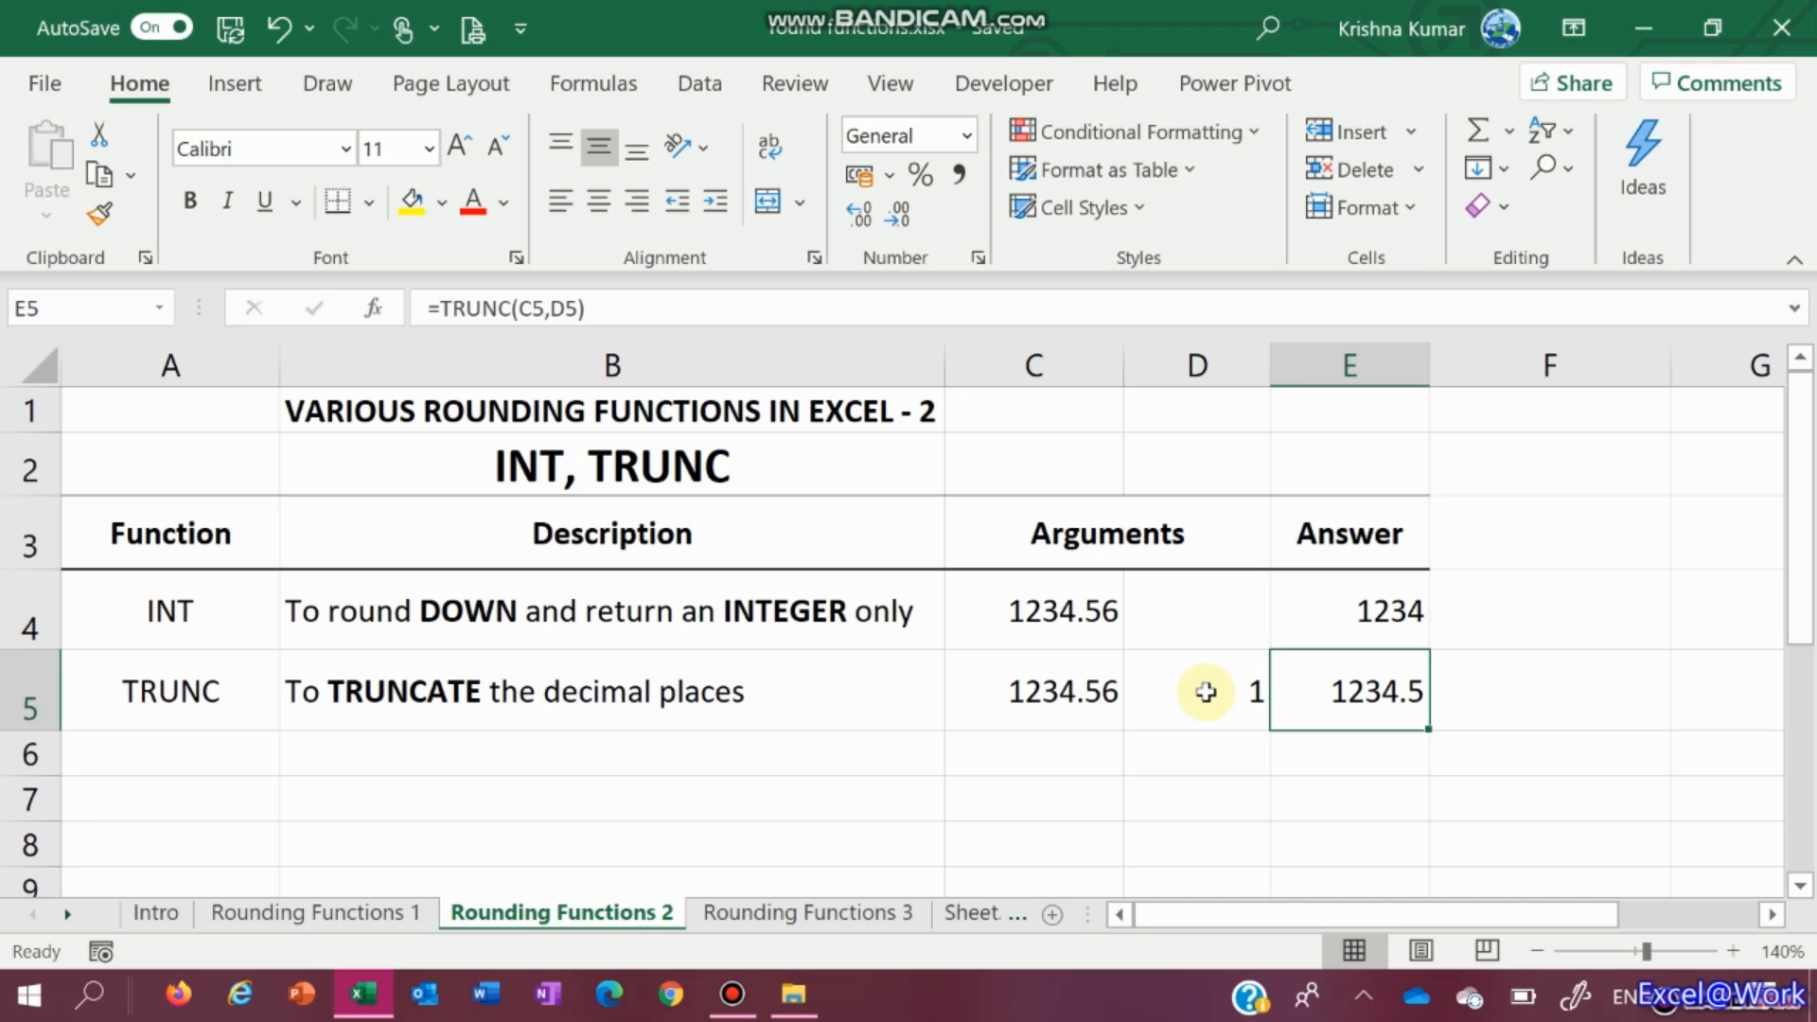
Set the TRUNC digits in D5 to 0 so both answers read 1234
key("Left")
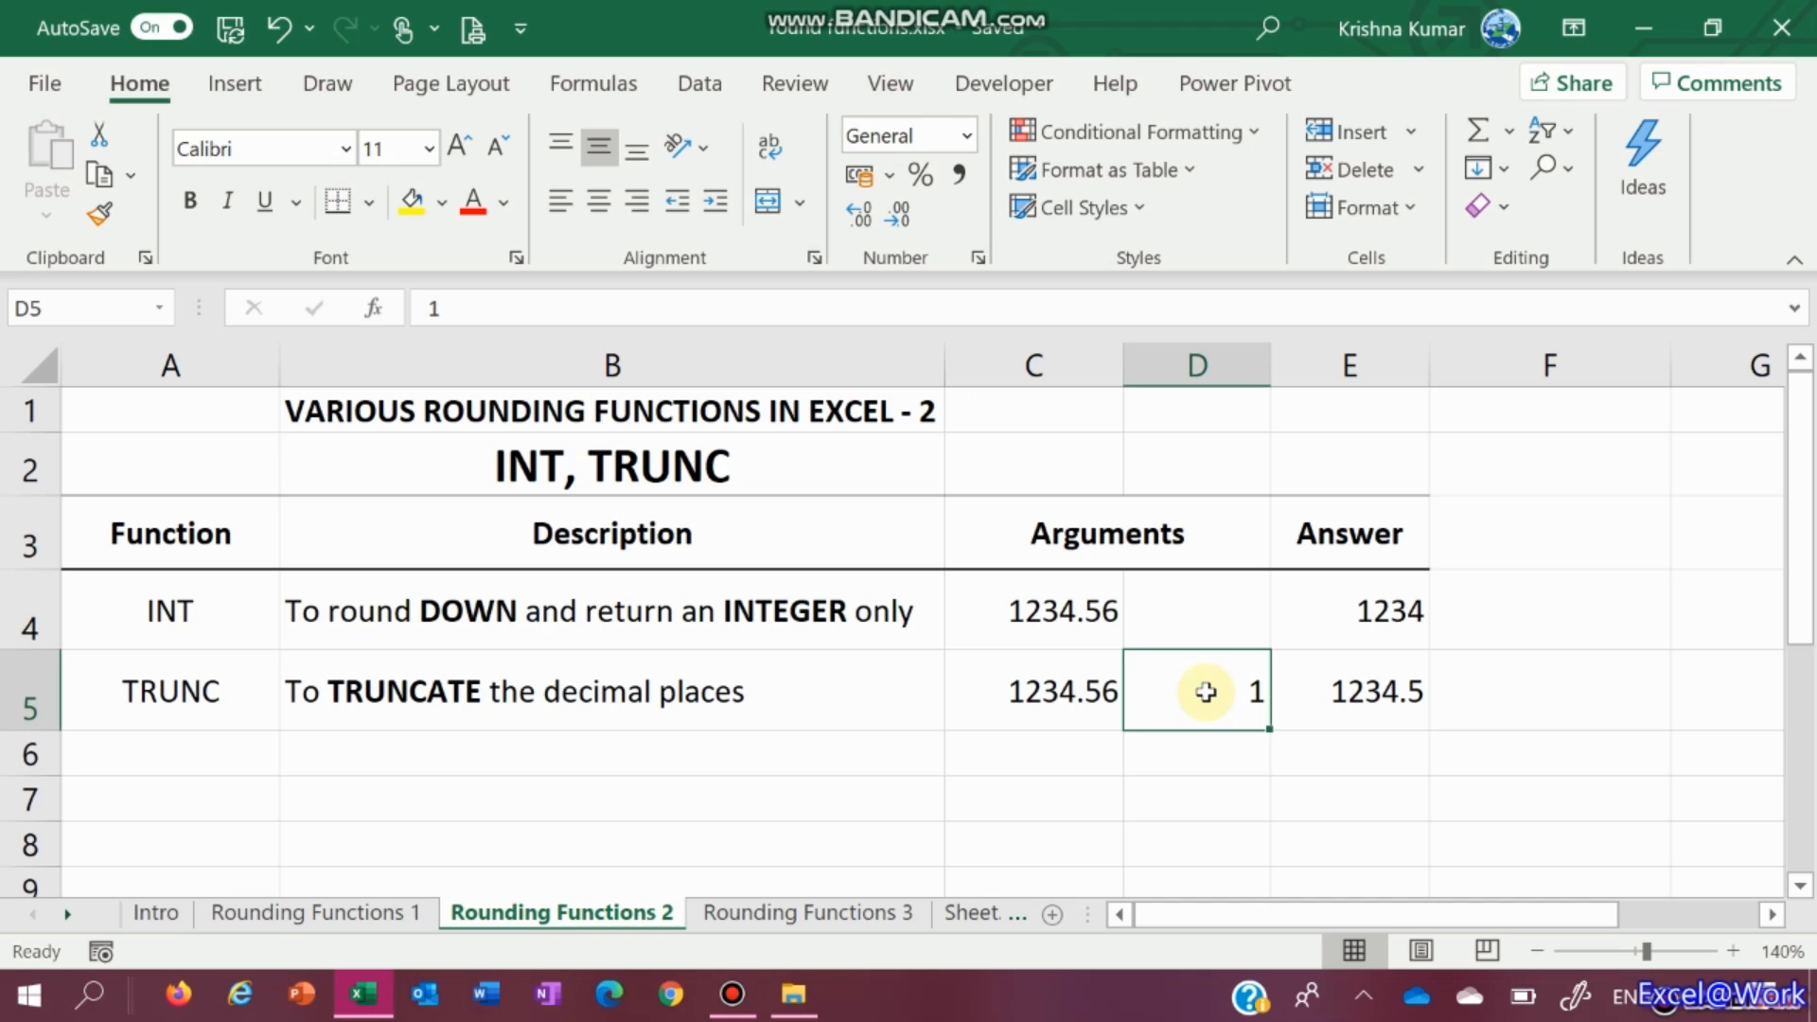
type("0")
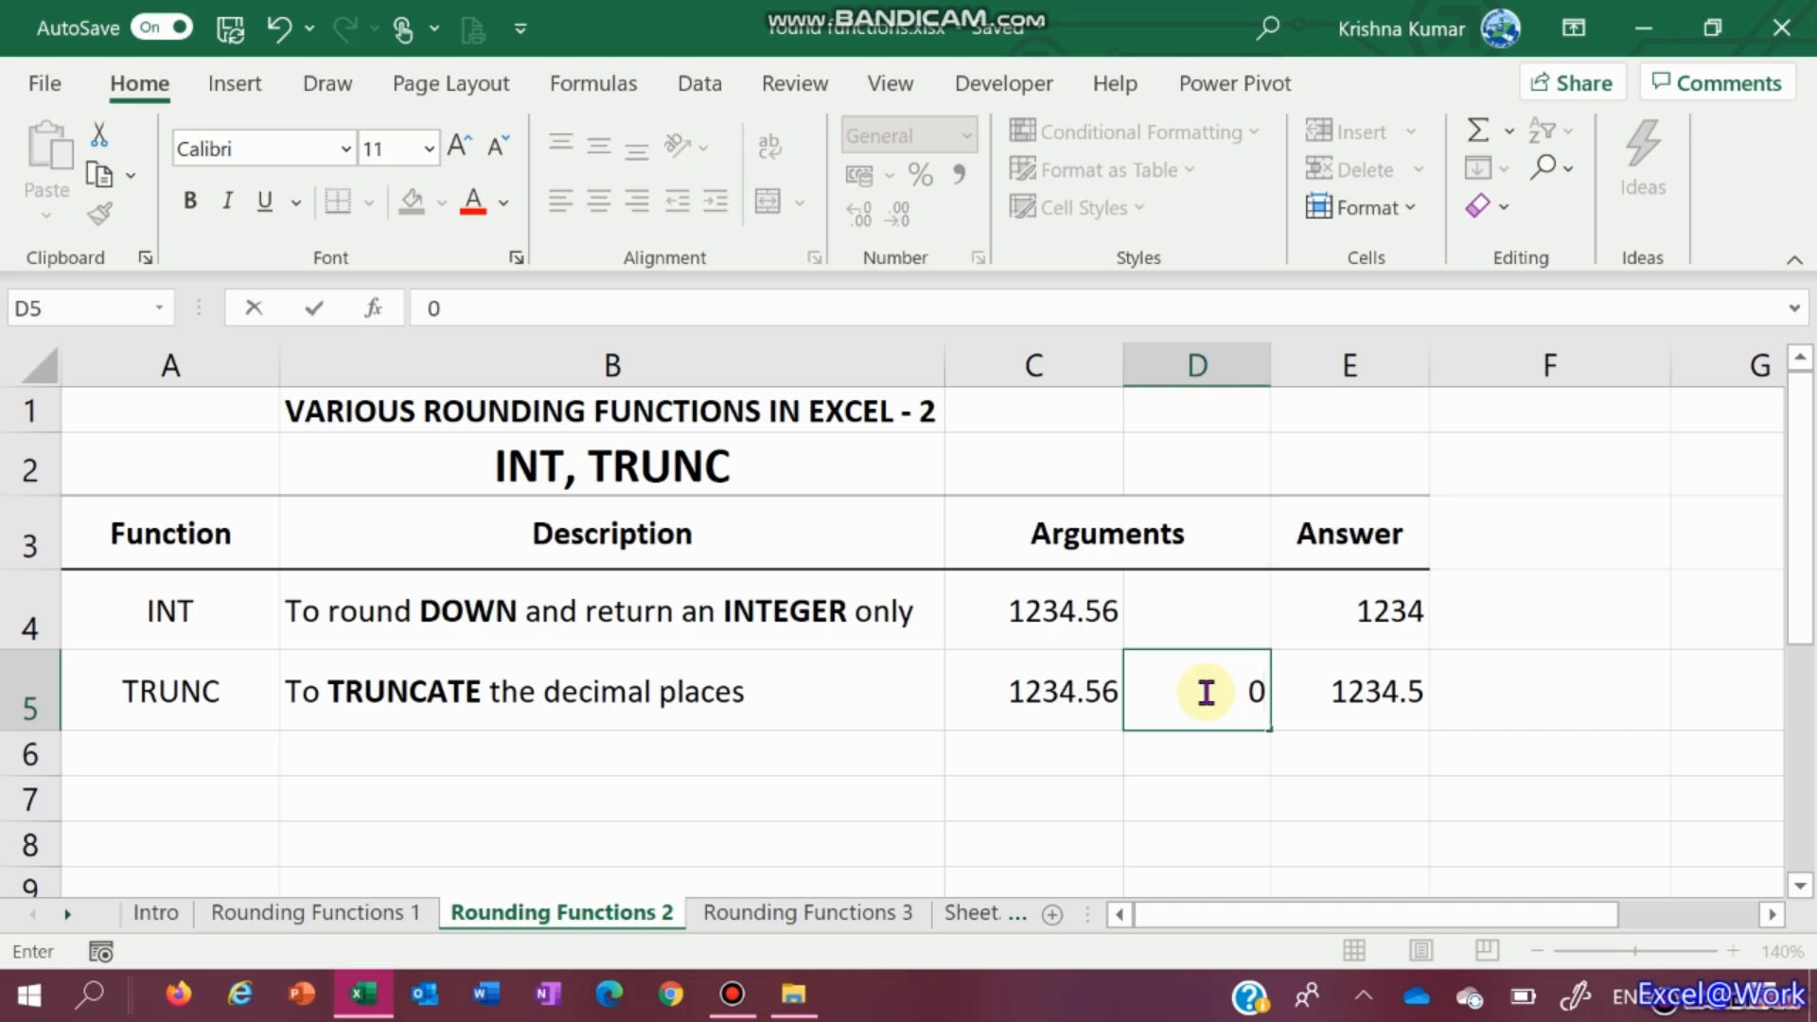
key("Right")
key("Left")
key("Up")
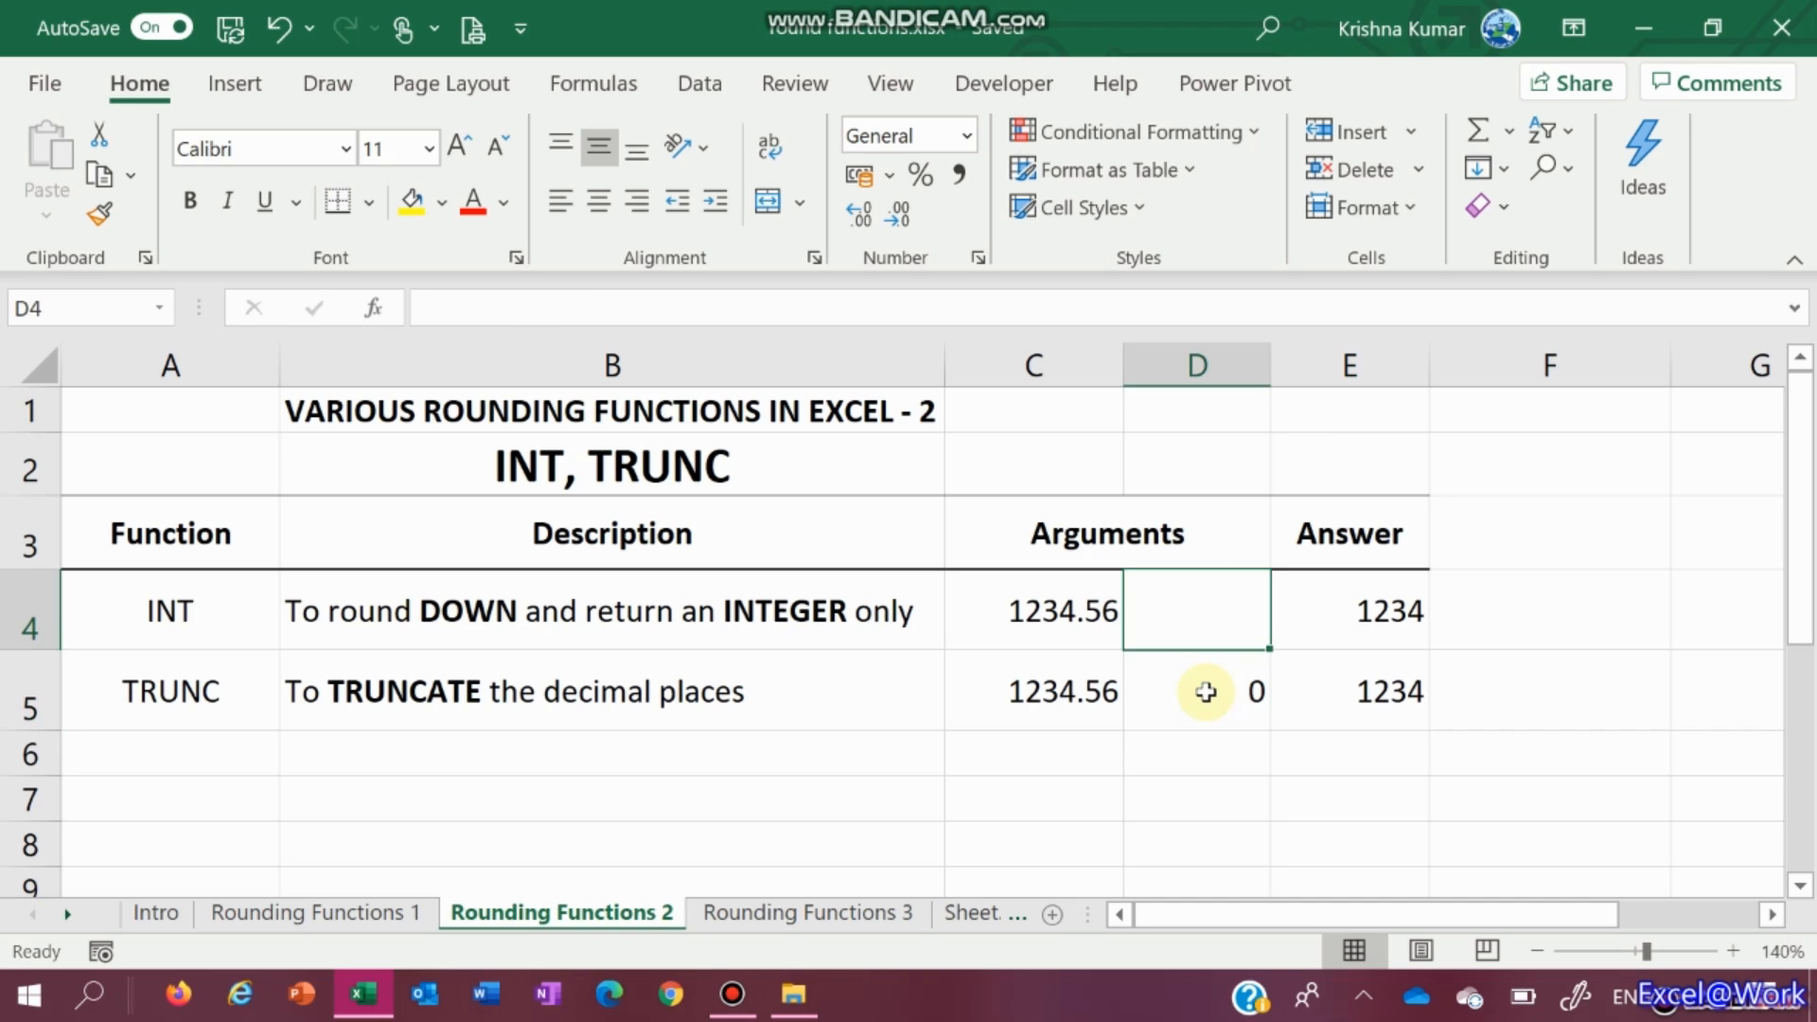
key("Left")
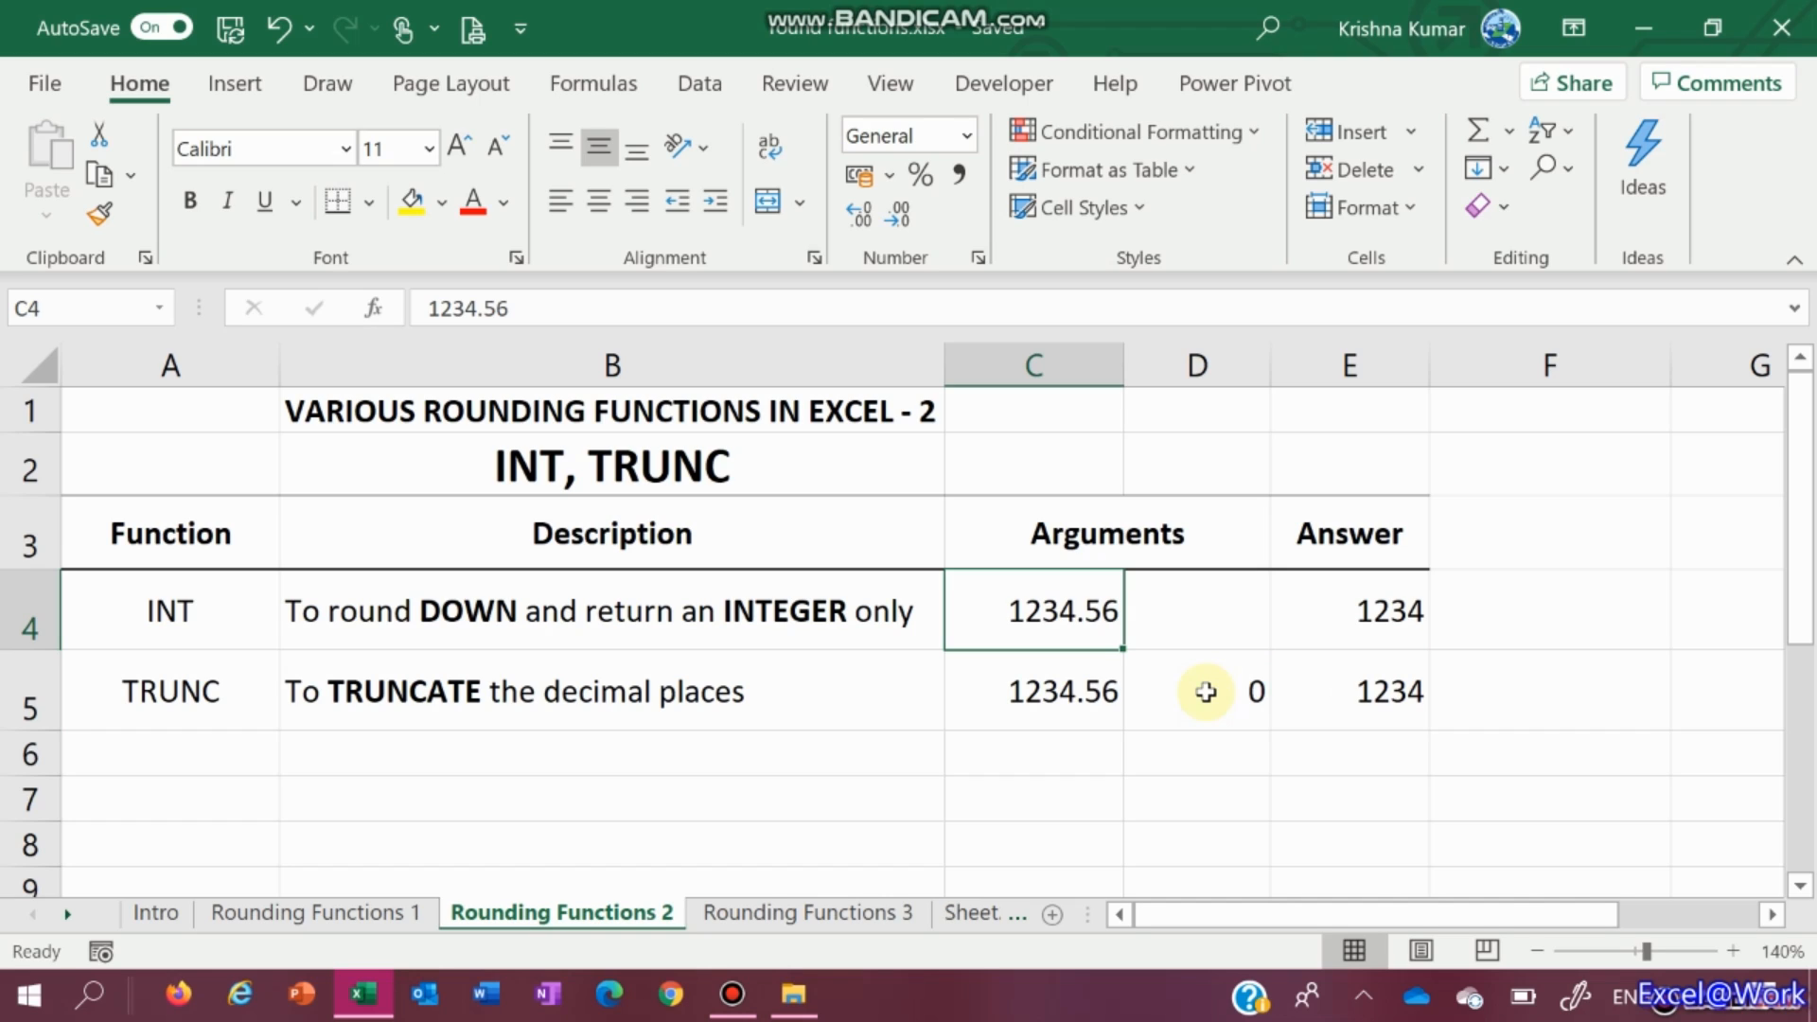
key("F2")
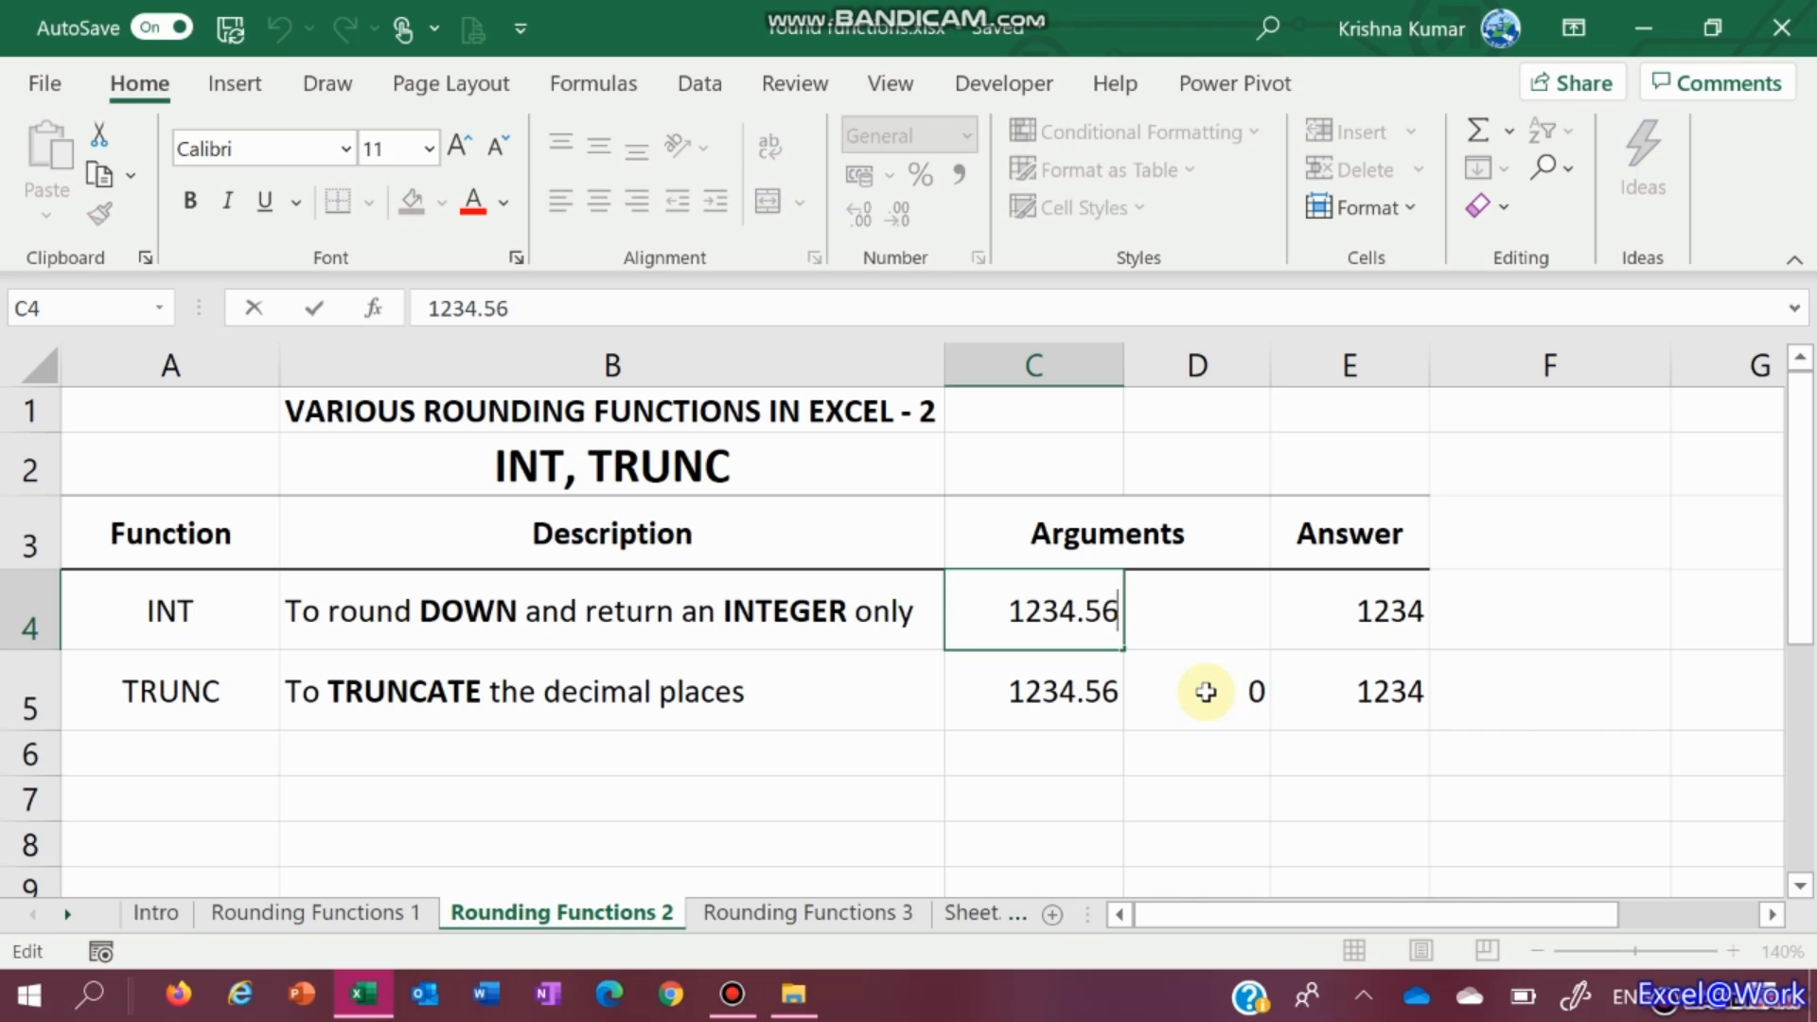
Make C4 -1234.56 so INT gives -1235 while TRUNC gives -1234
key("Left")
key("Left")
key("Left")
key("Left")
key("Left")
key("Left")
key("Left")
type("-")
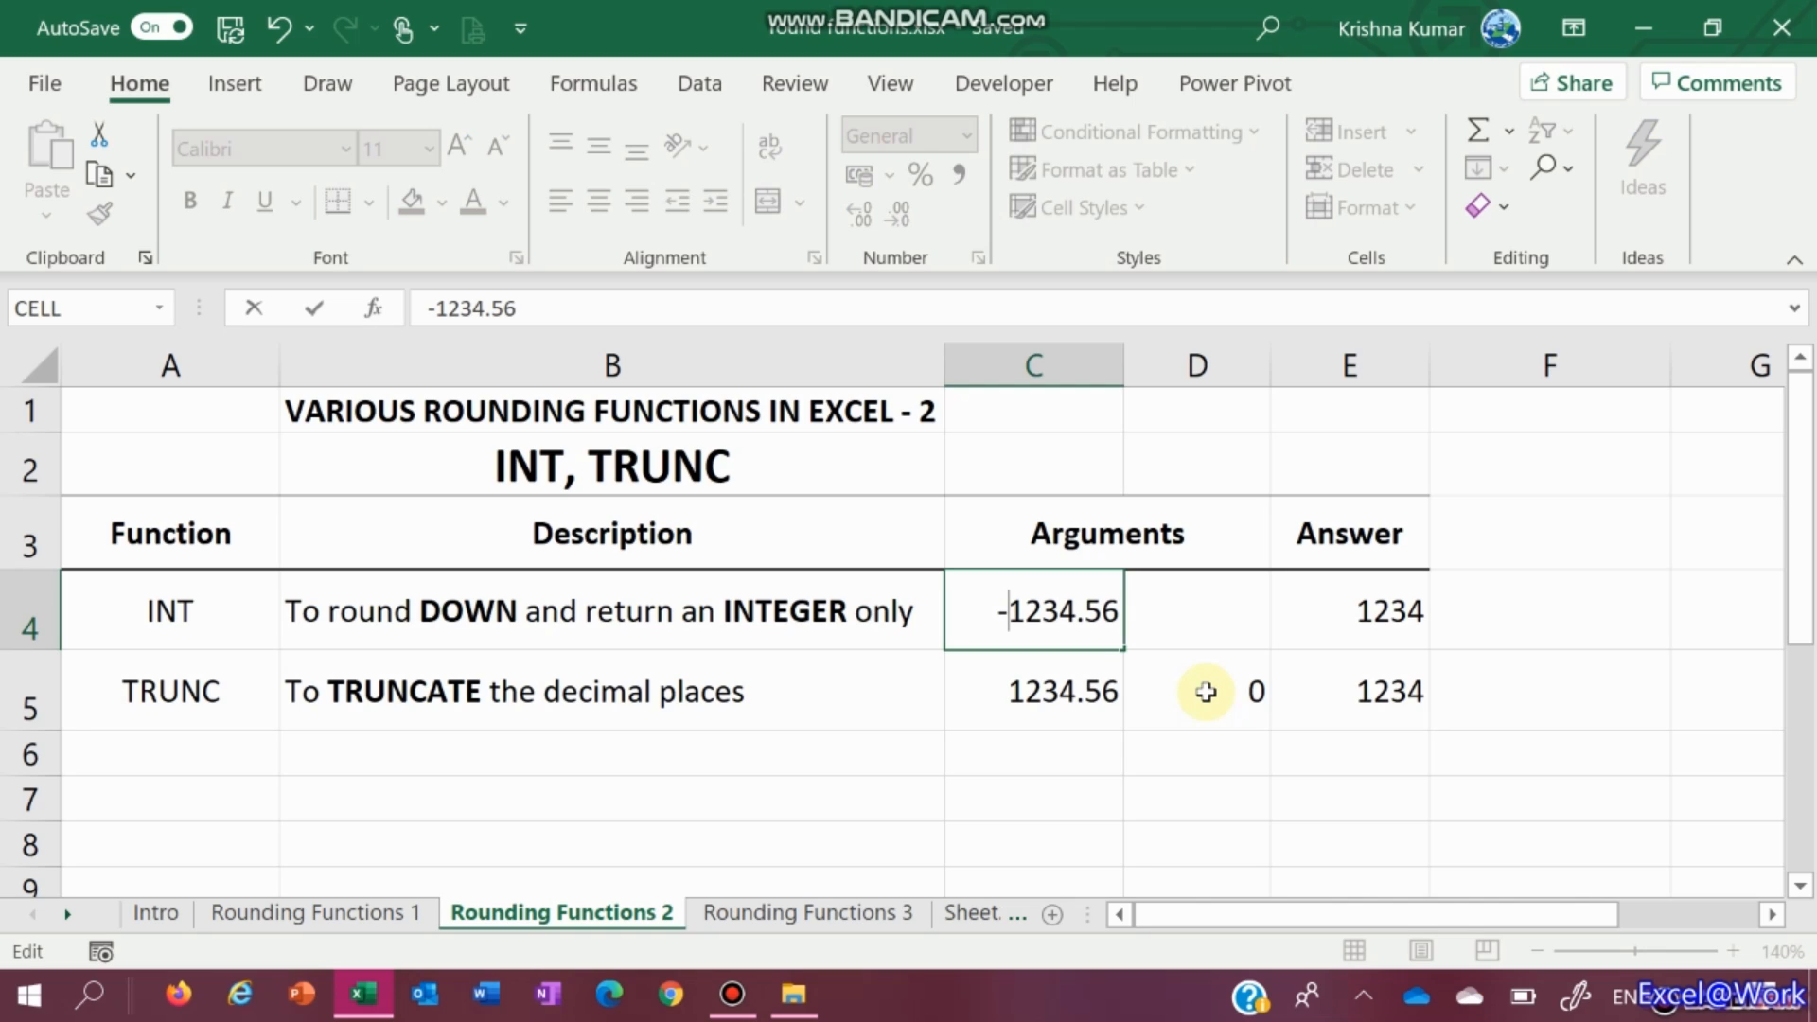
key("Return")
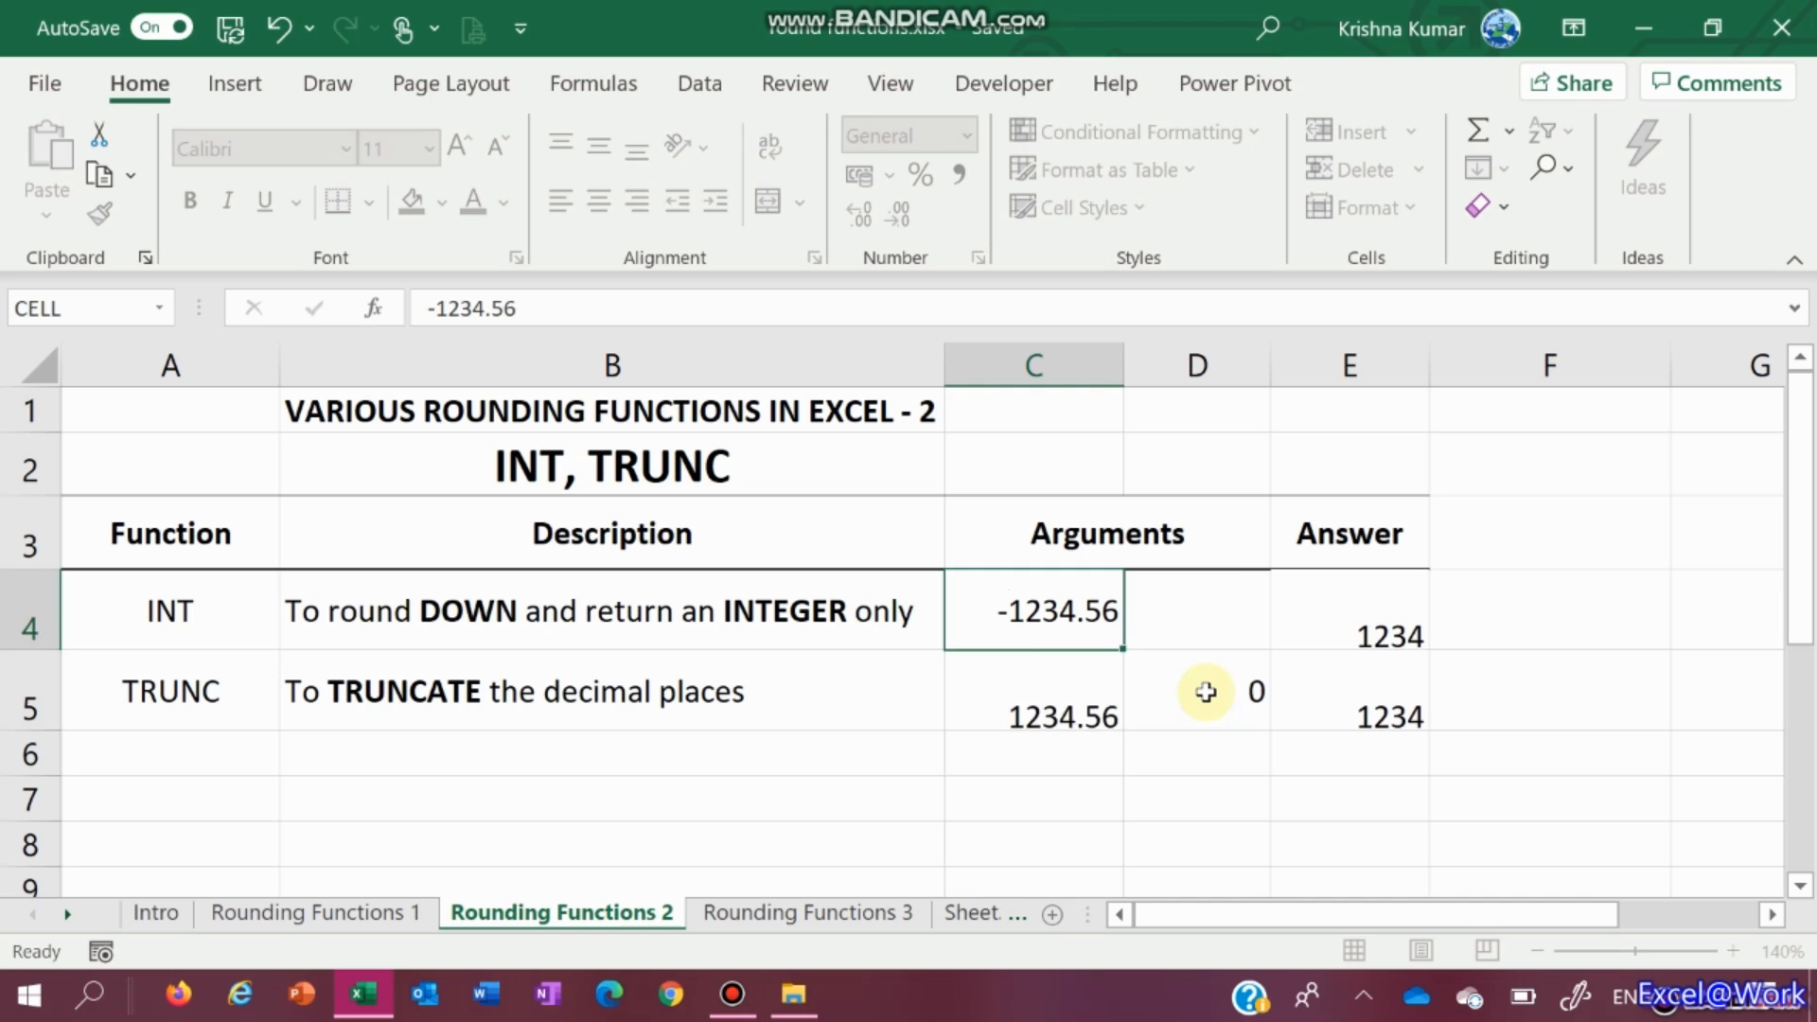
key("Up")
key("Right")
key("Right")
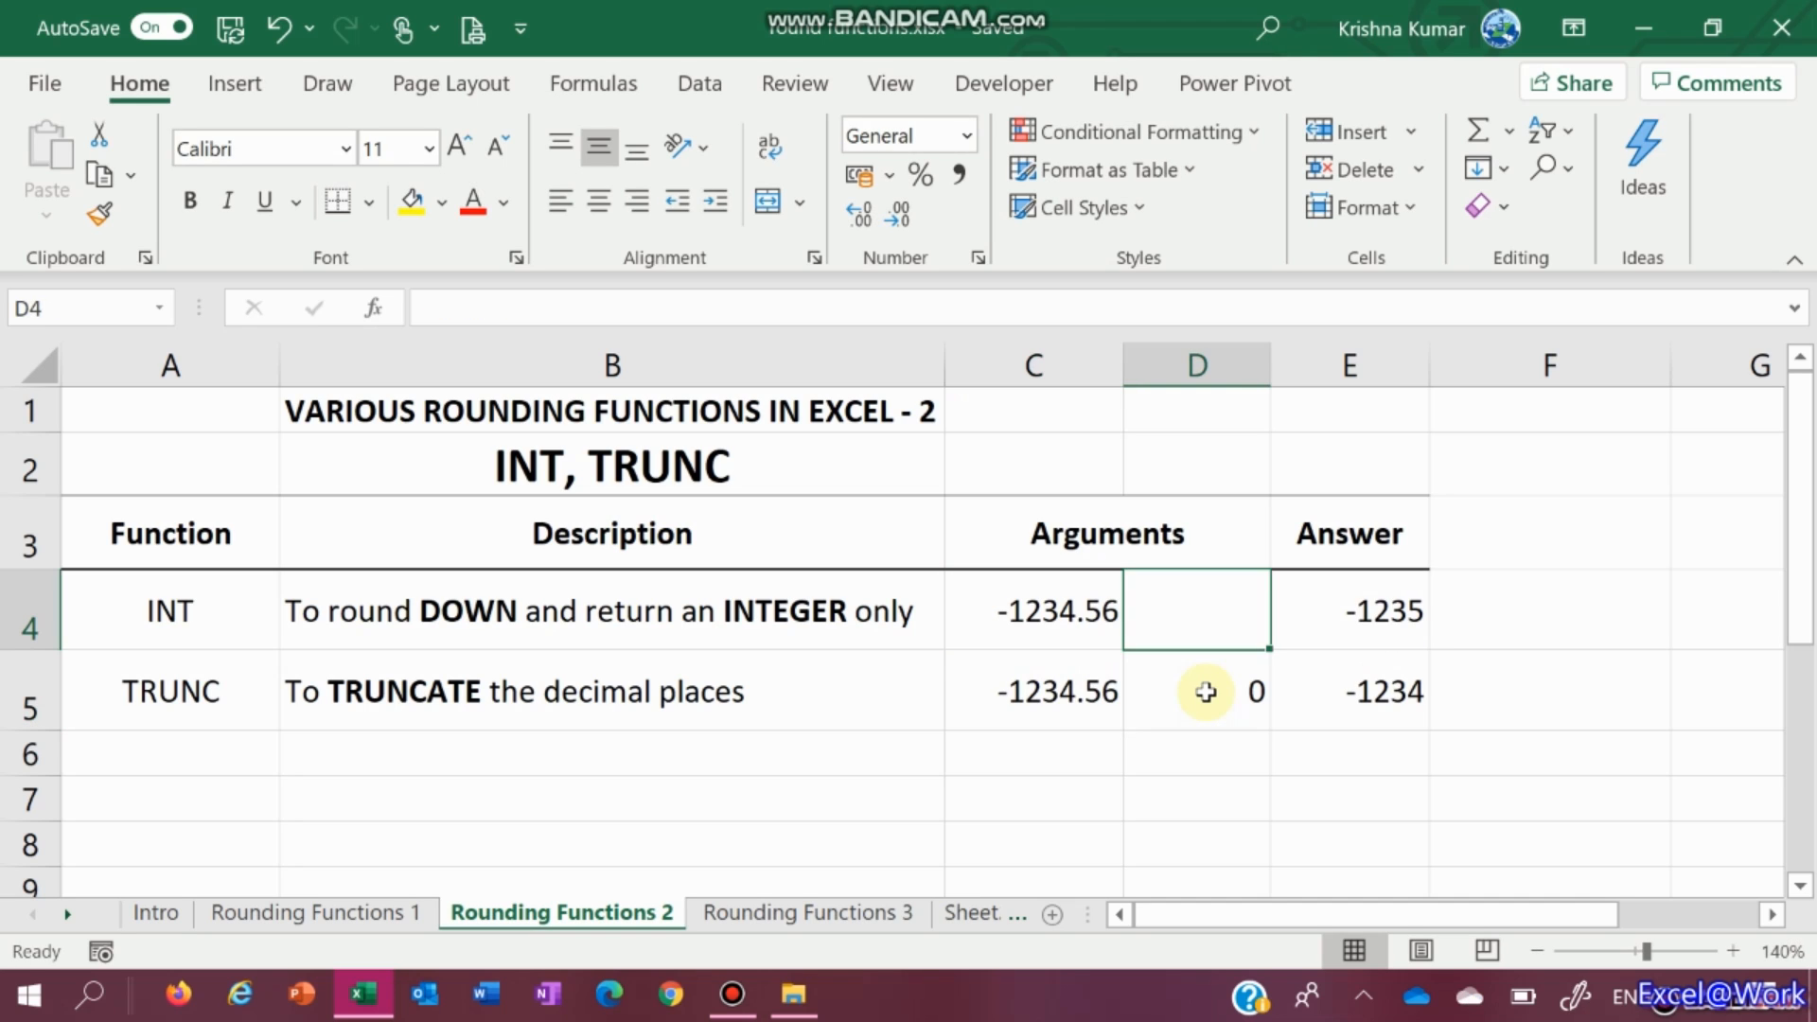
key("Left")
key("Left")
key("Down")
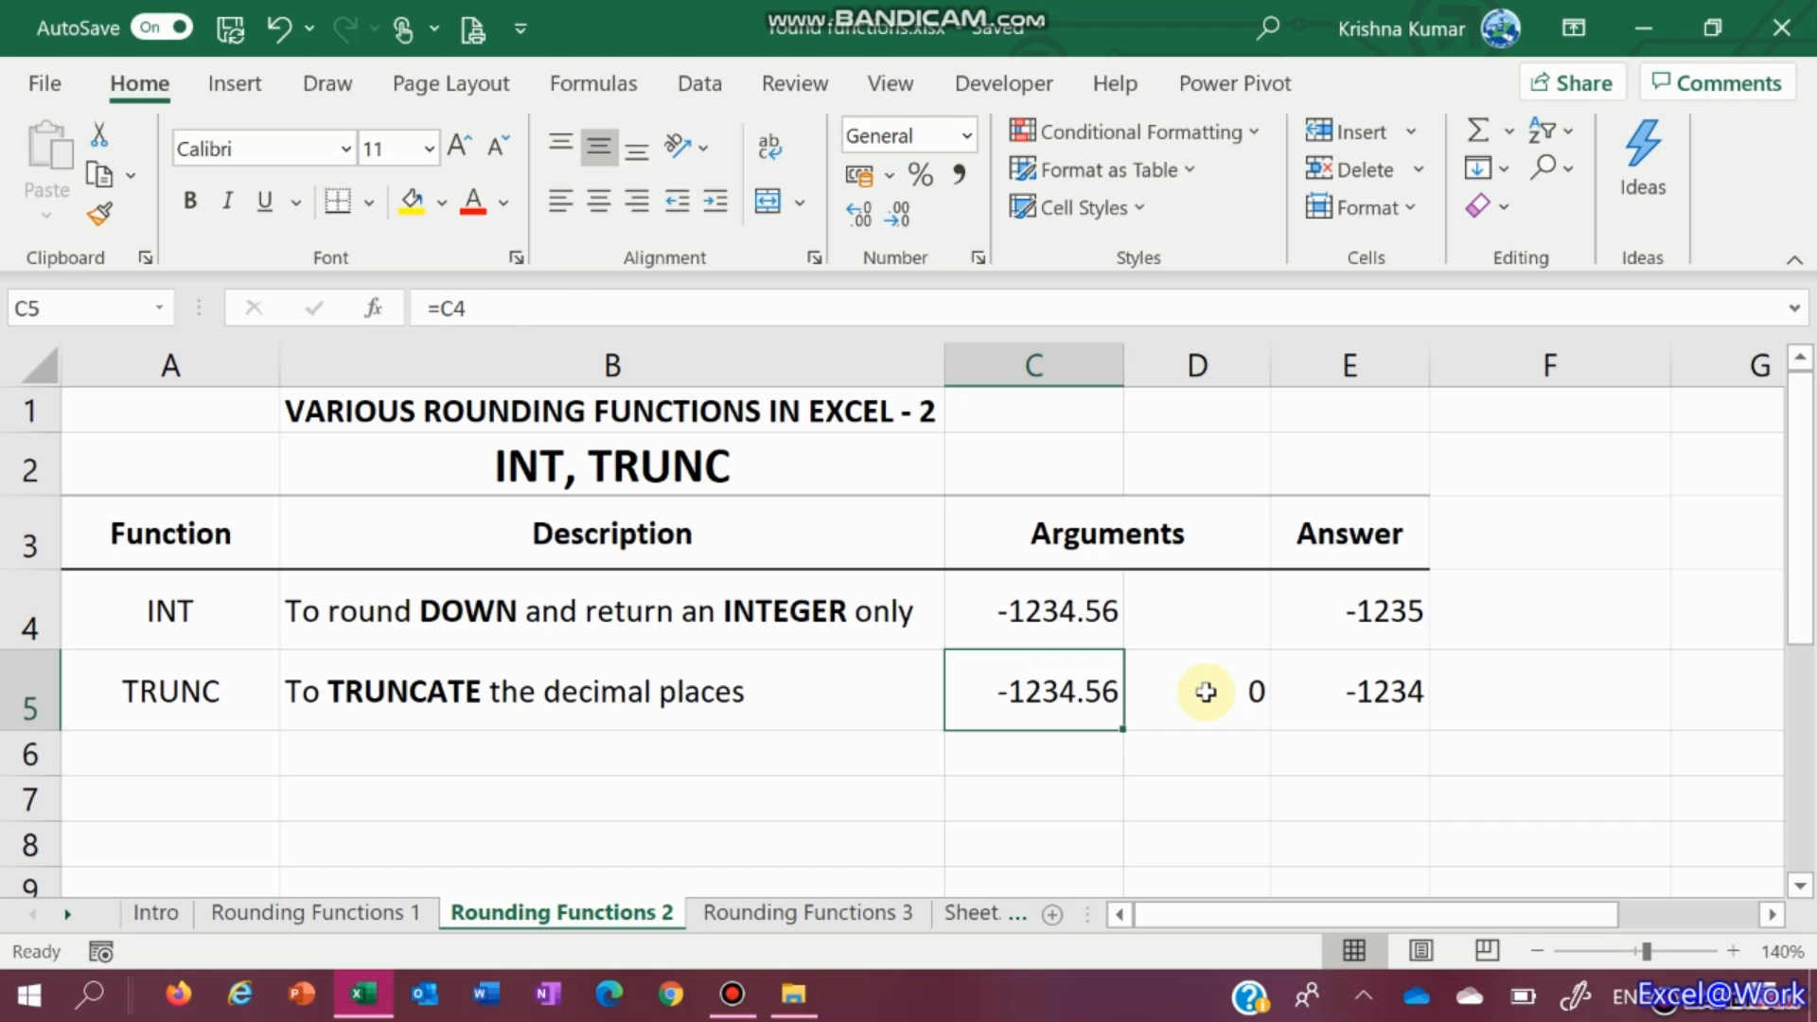
key("Right")
key("Right")
key("Up")
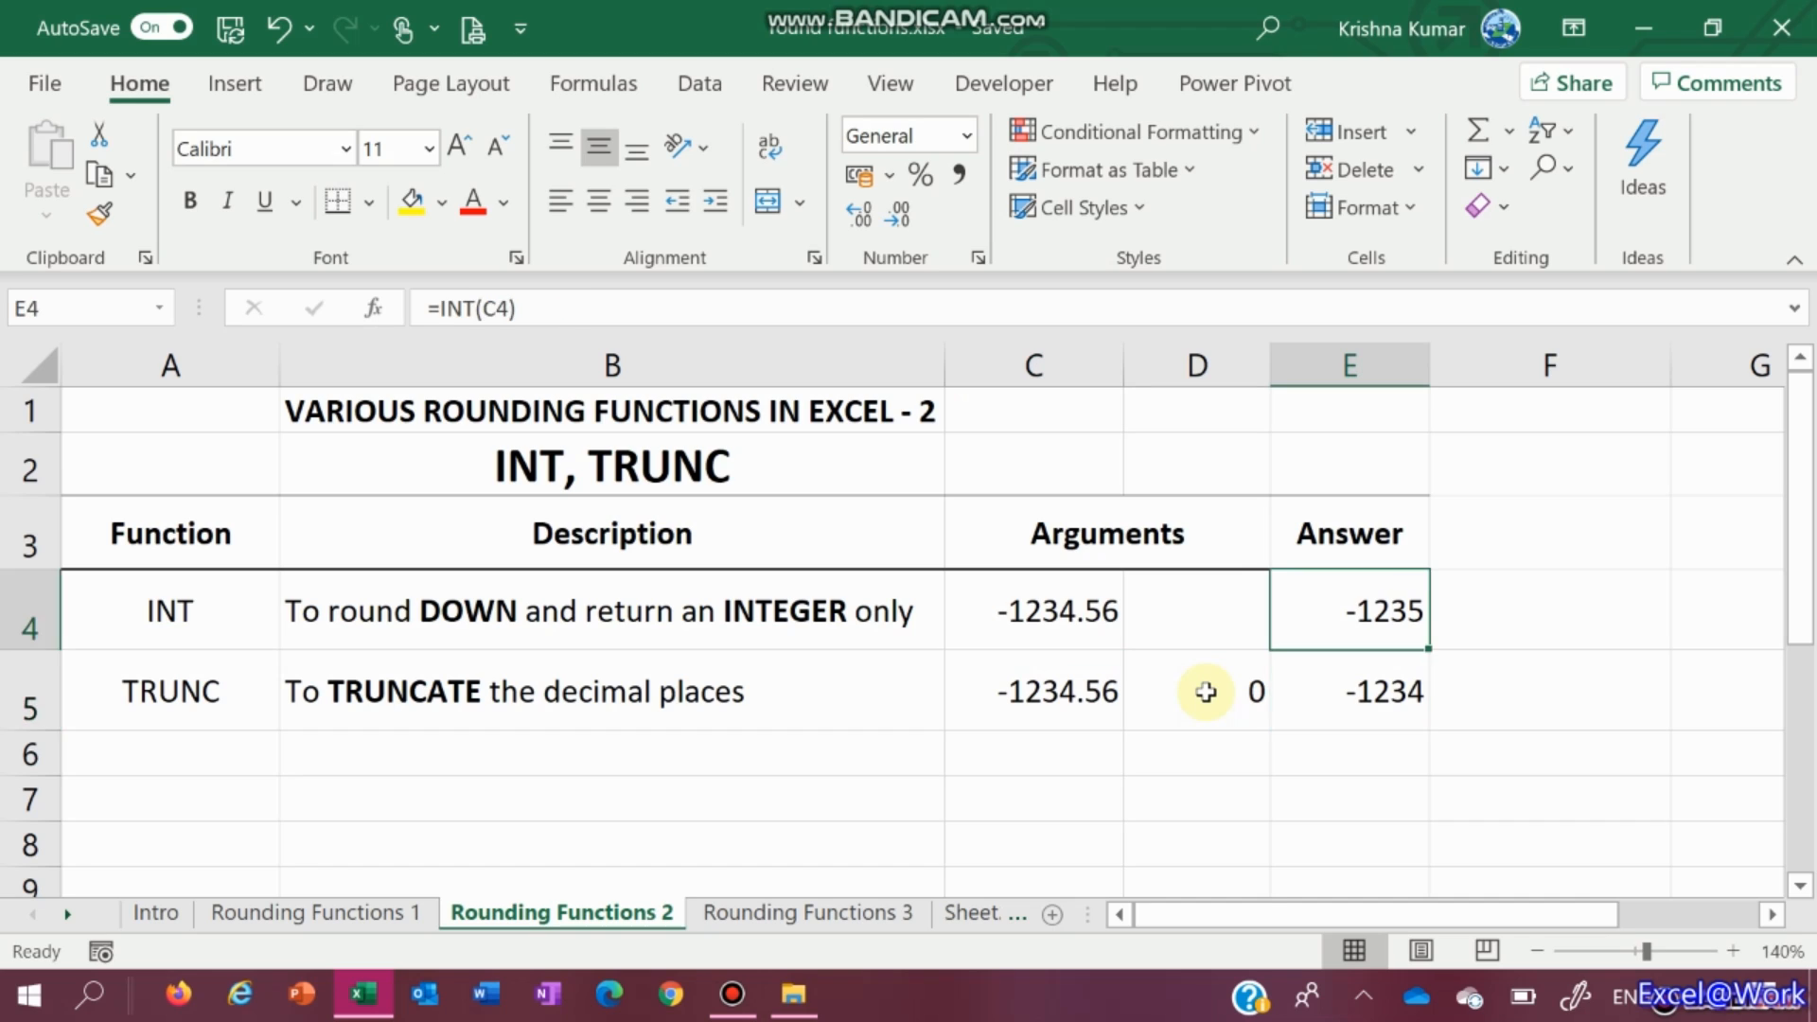
key("Left")
key("Left")
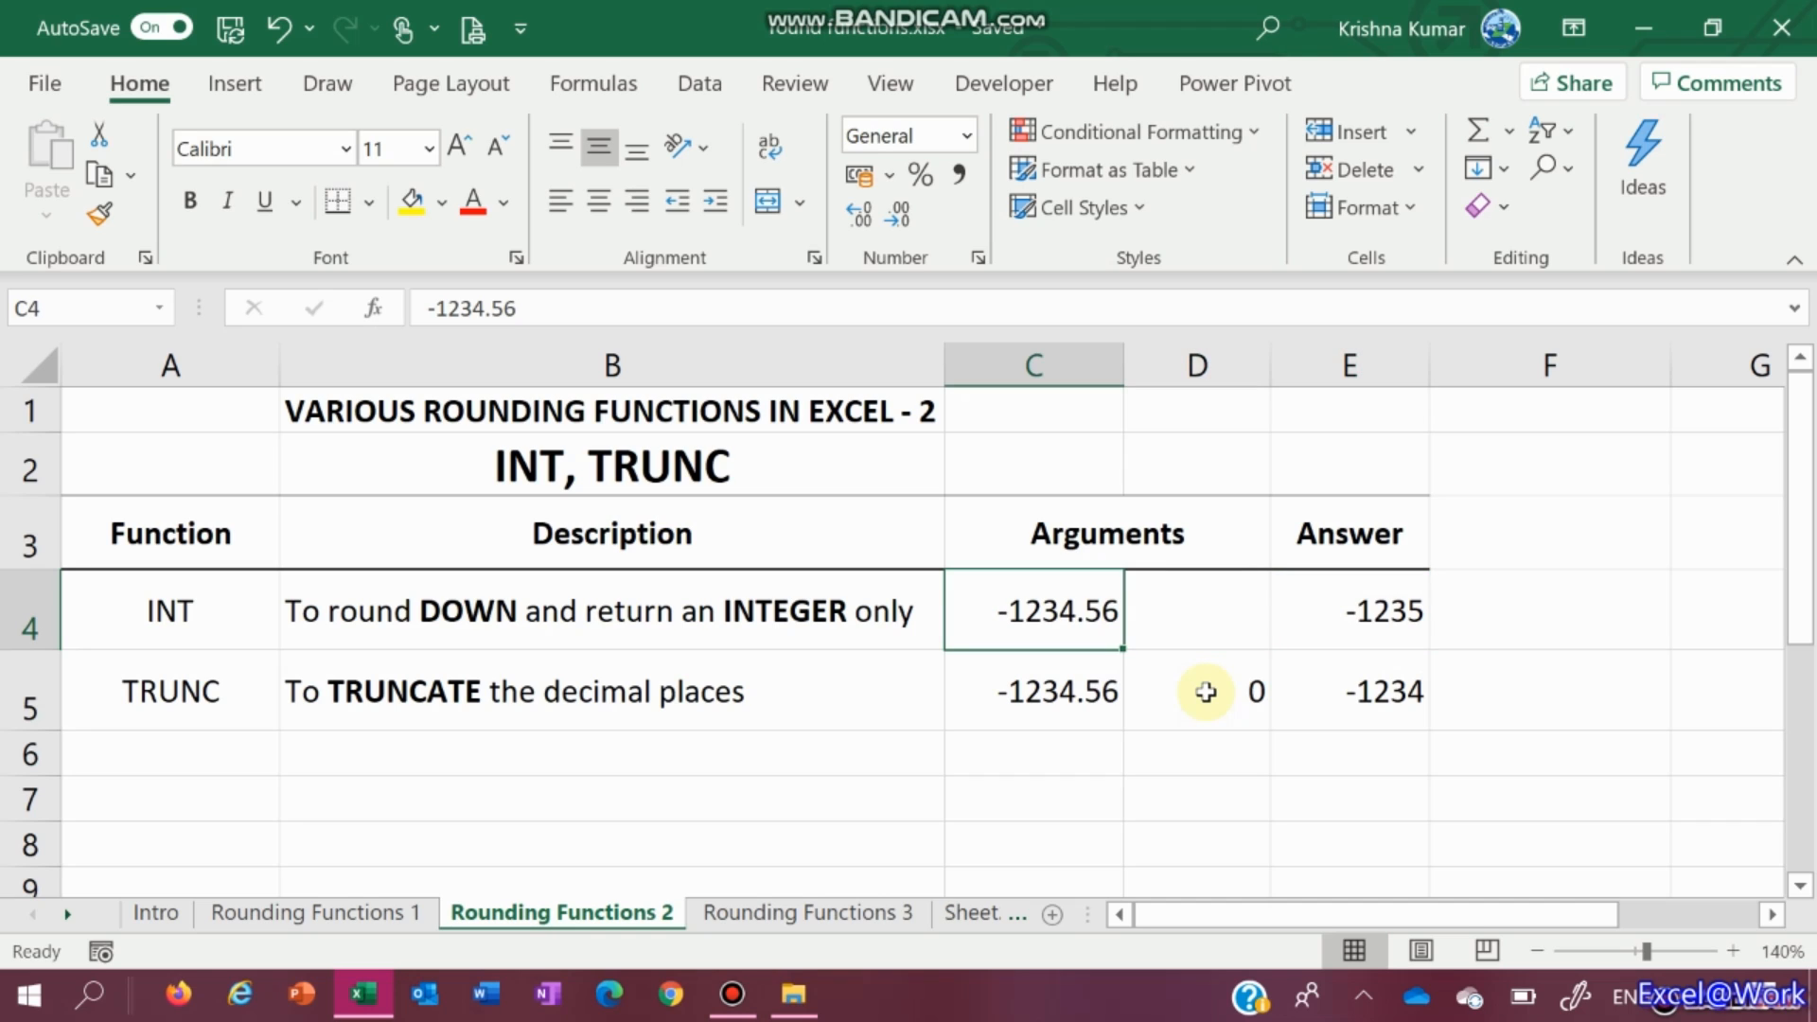
Undo the last edit and switch to the Rounding Functions 3 sheet
key("ctrl+z")
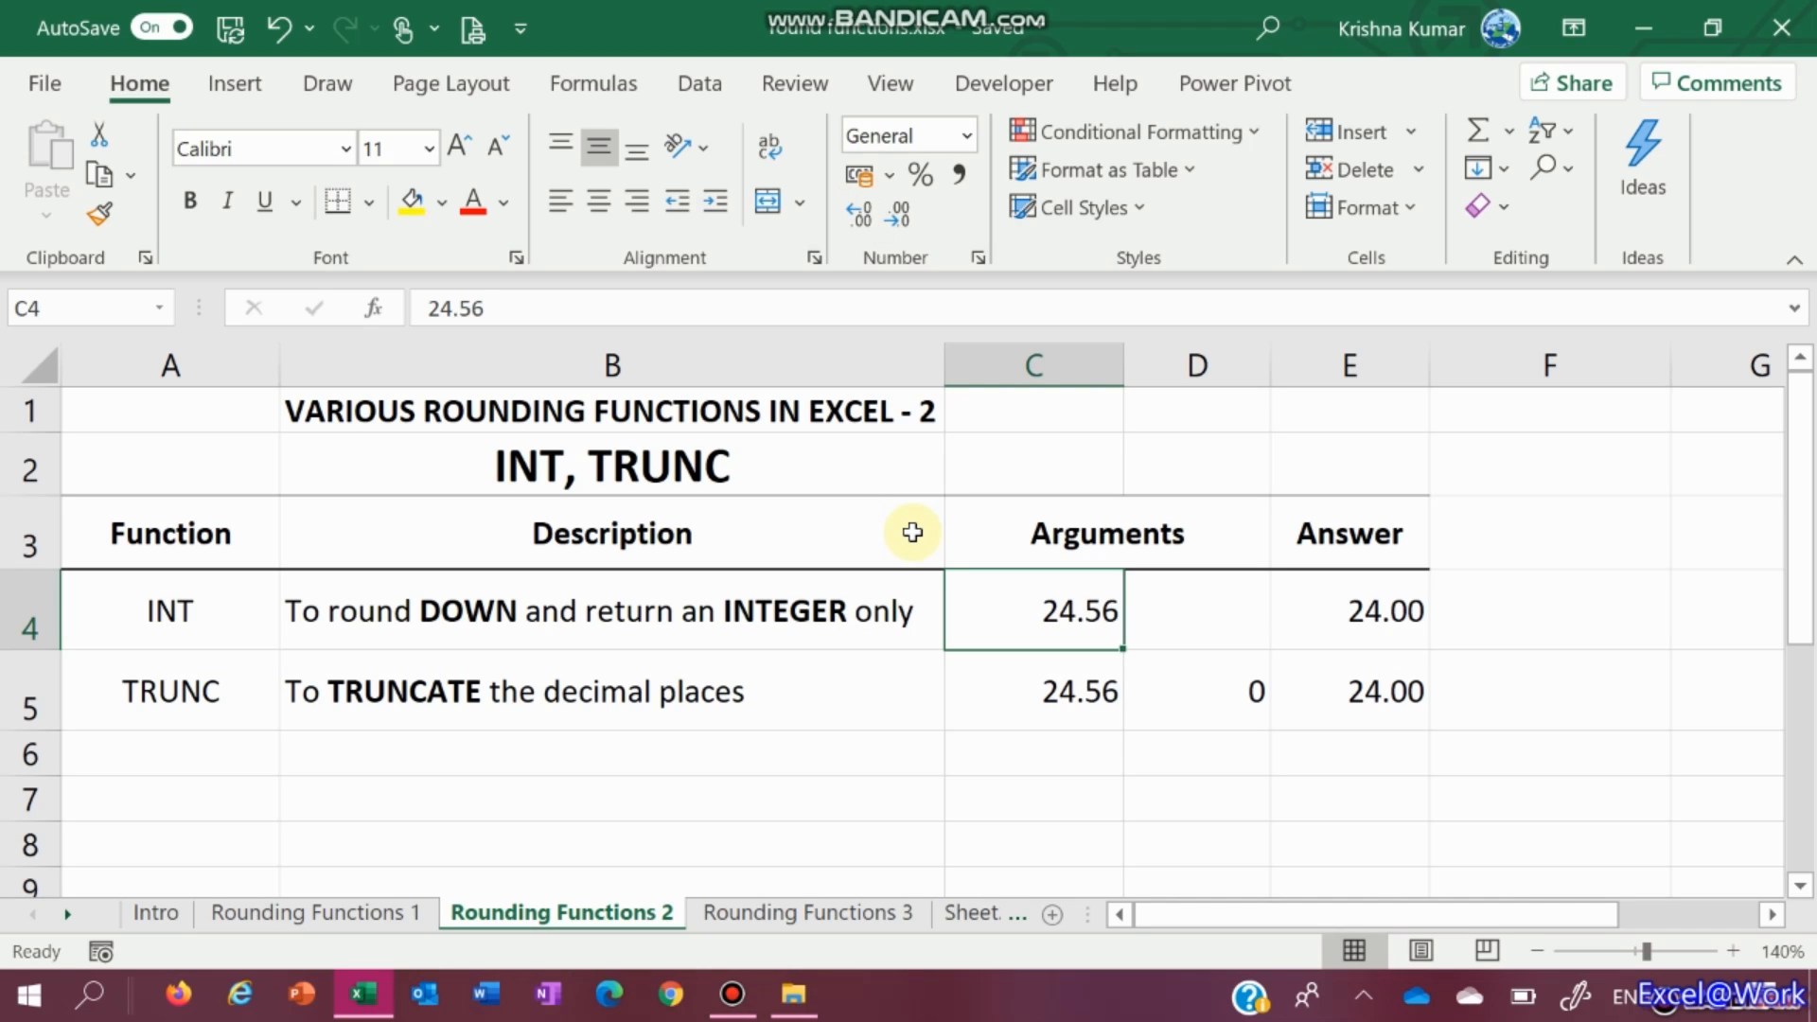
key("ctrl+Page_Down")
key("Up")
key("Up")
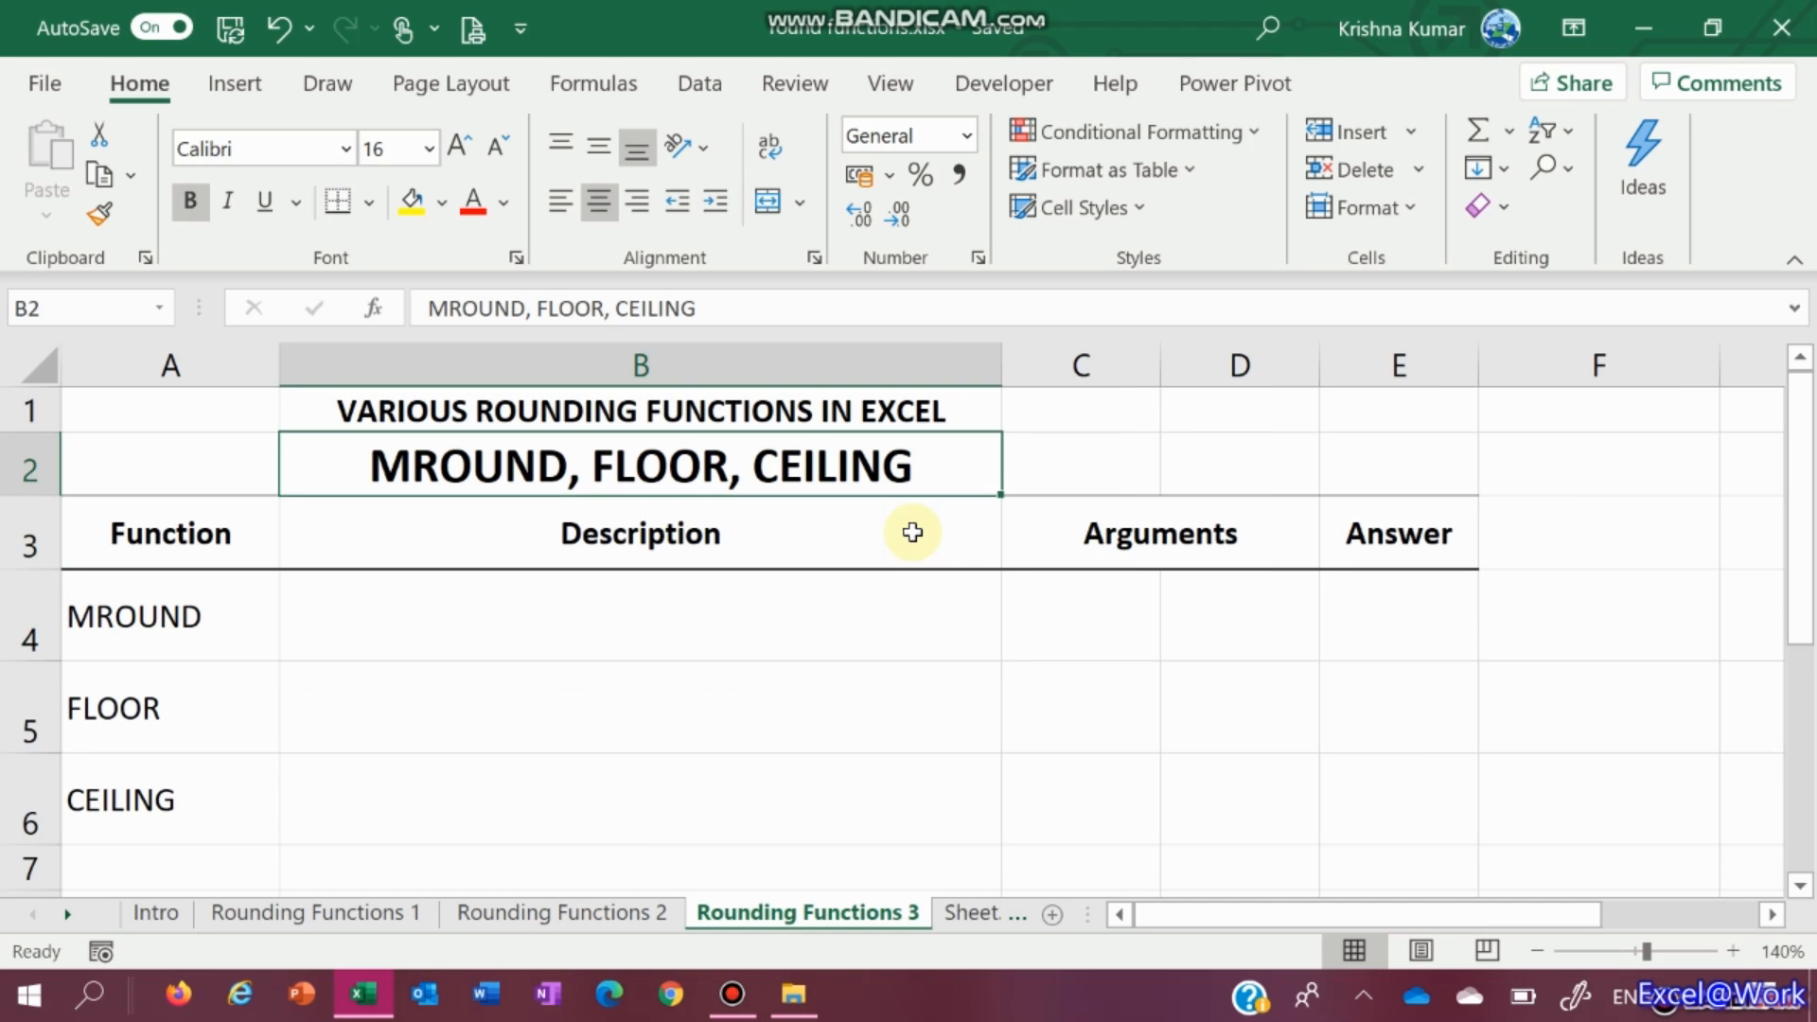
key("Down")
key("Down")
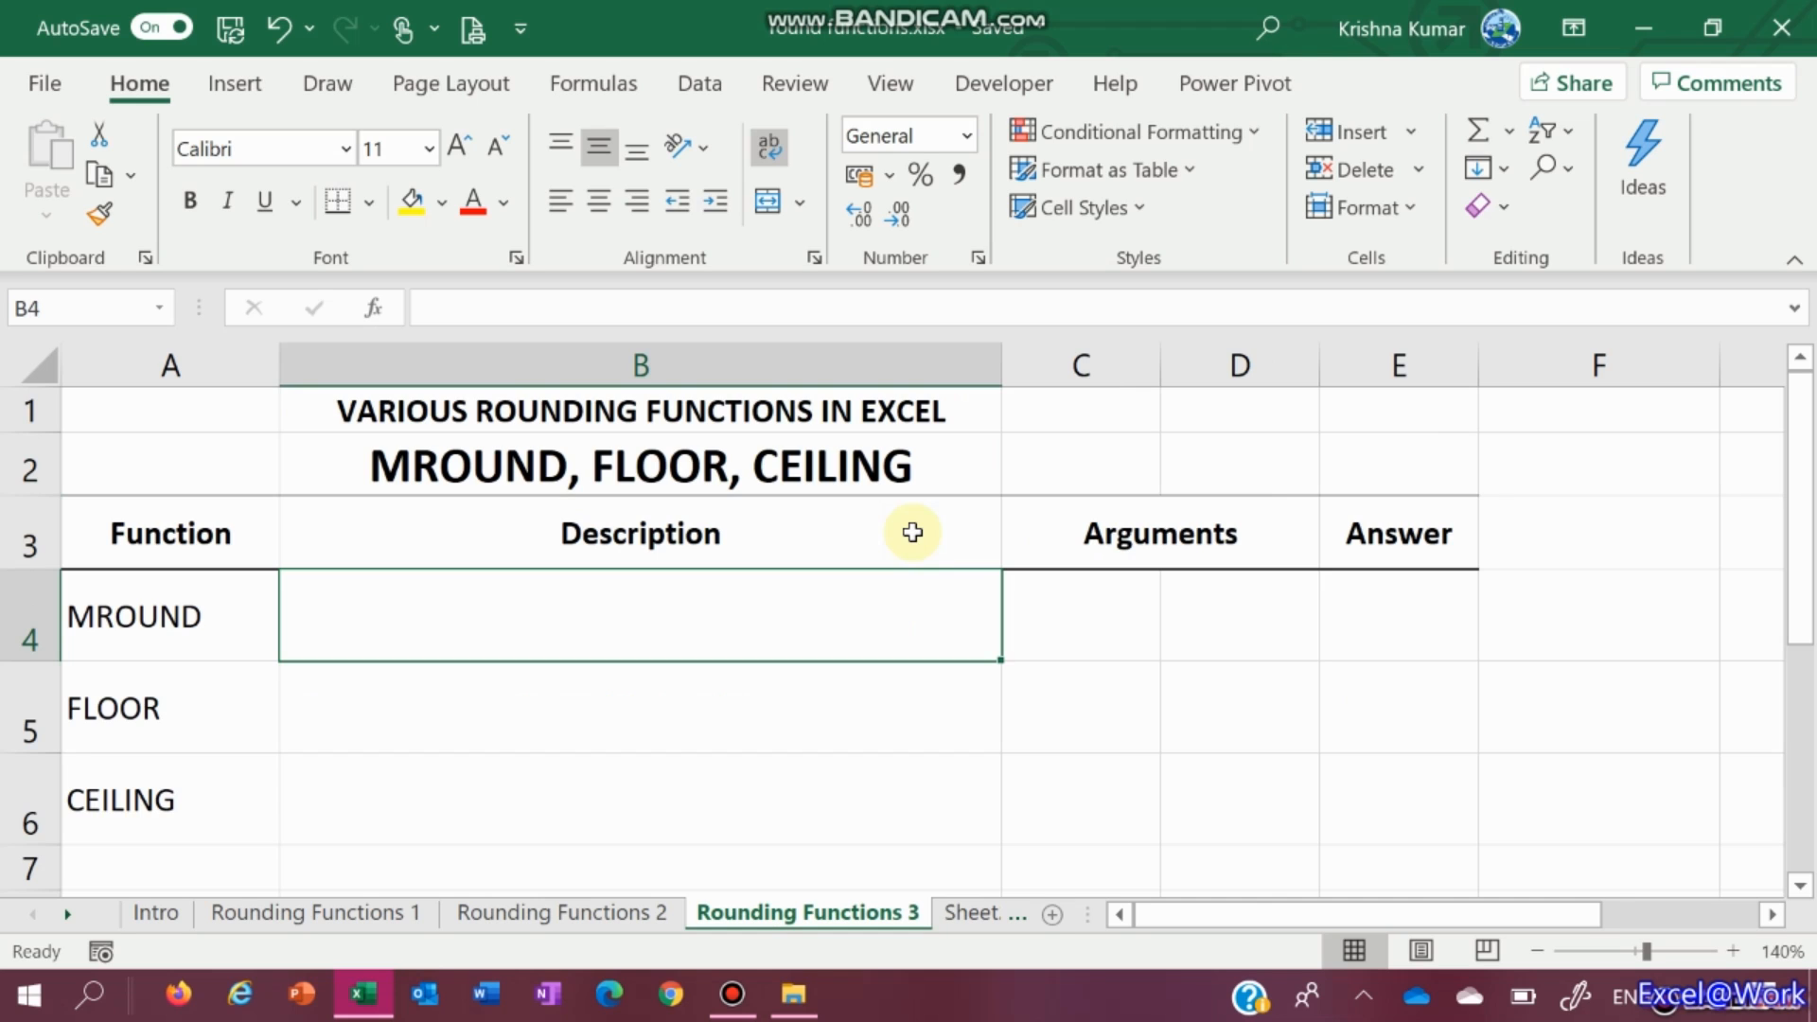
key("ctrl+Page_Up")
key("ctrl+Page_Up")
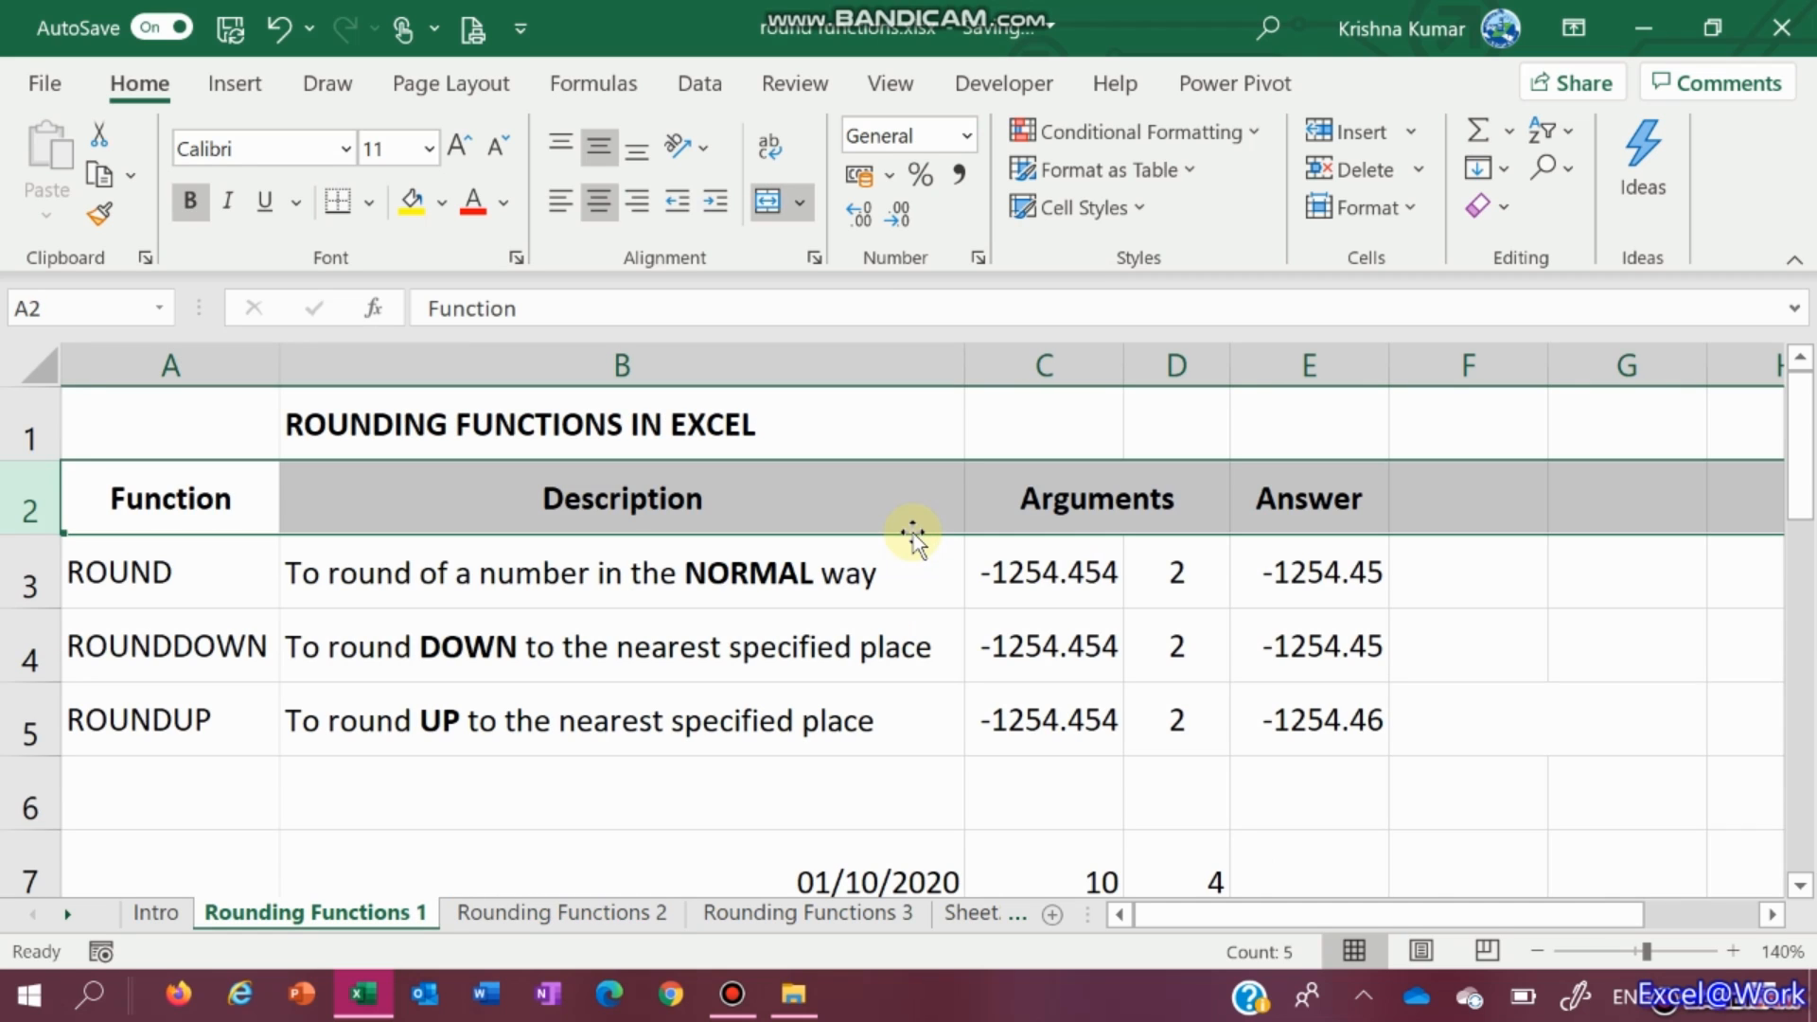
key("ctrl+Page_Down")
key("ctrl+Page_Down")
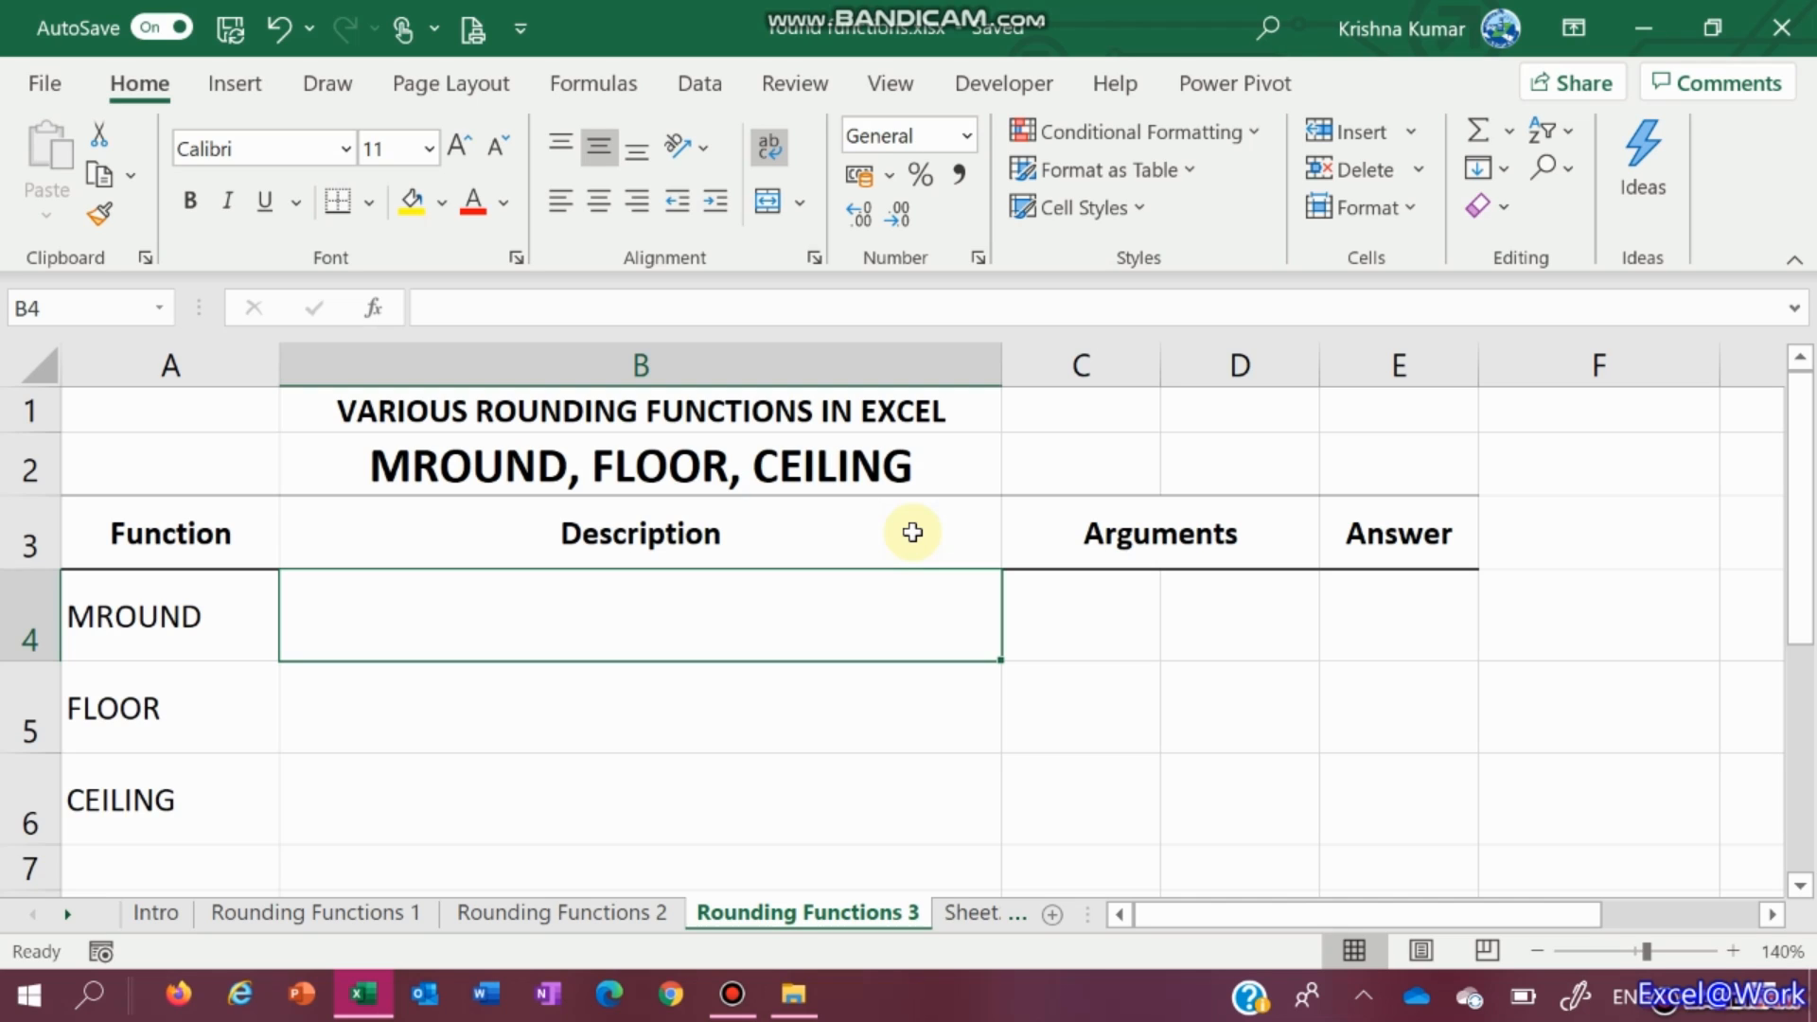
key("ctrl+z")
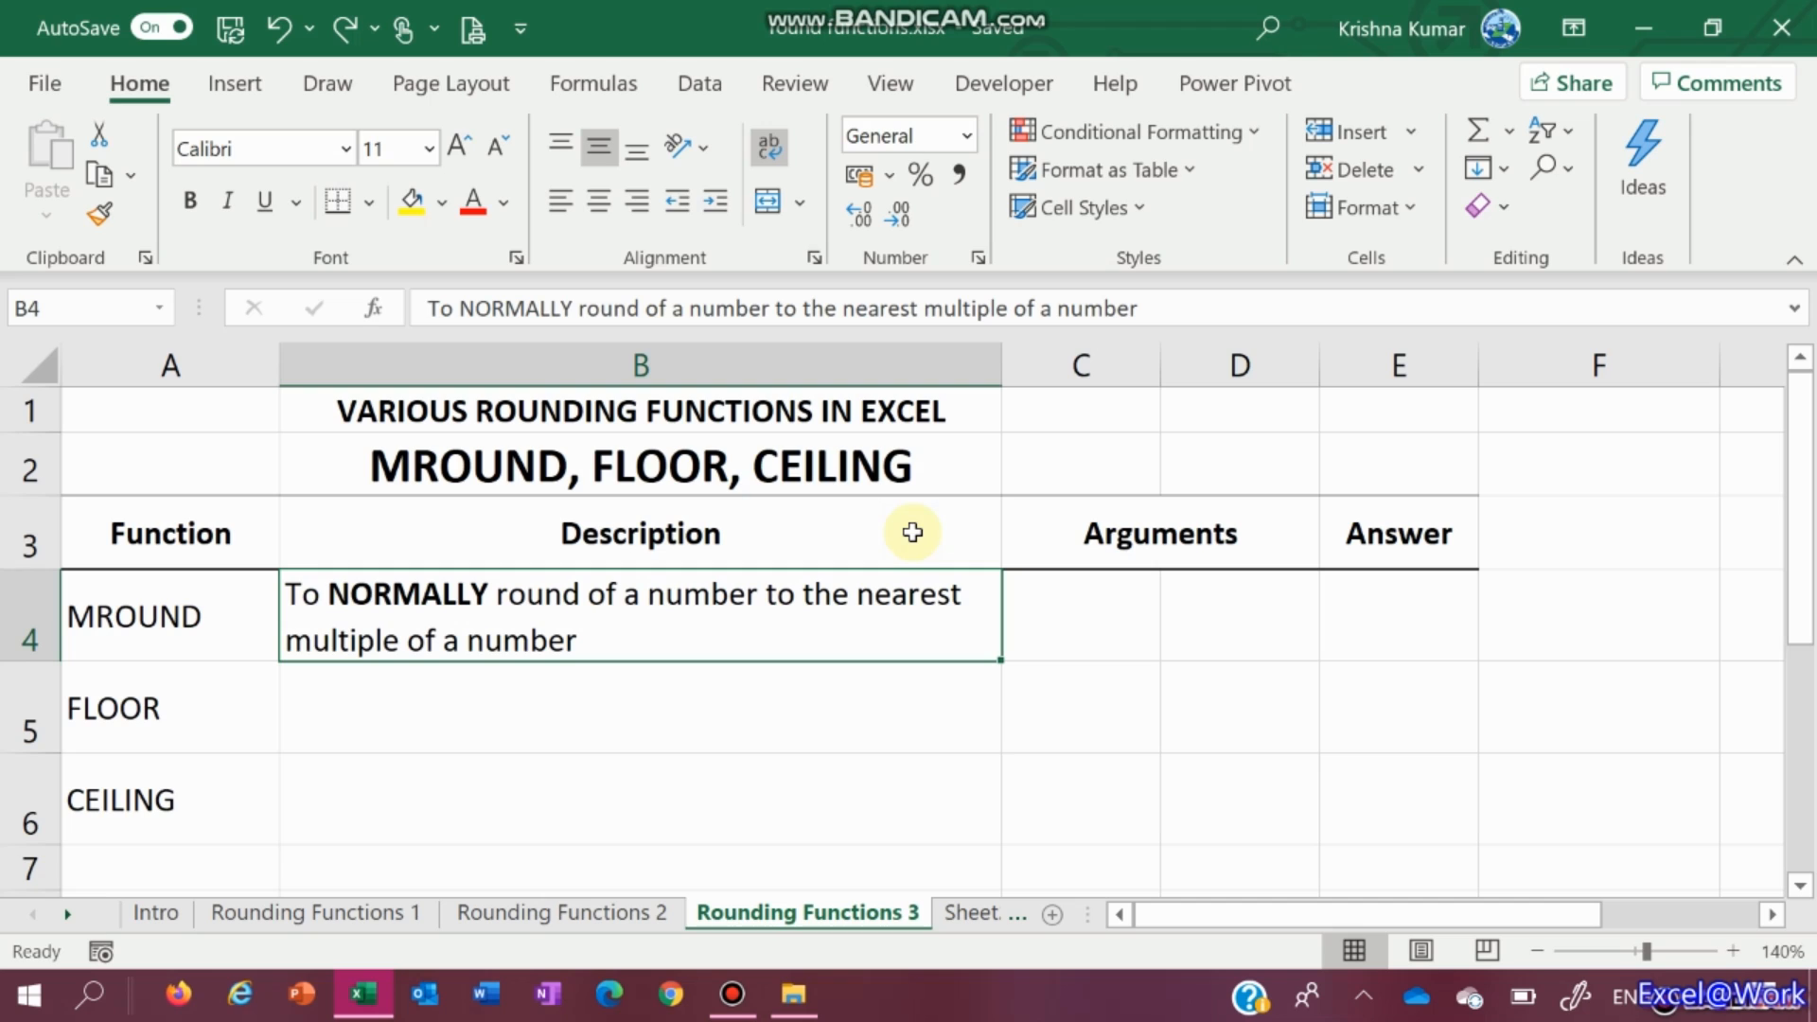
Restore the FLOOR and CEILING descriptions: round down and round up to the nearest multiple
key("ctrl+z")
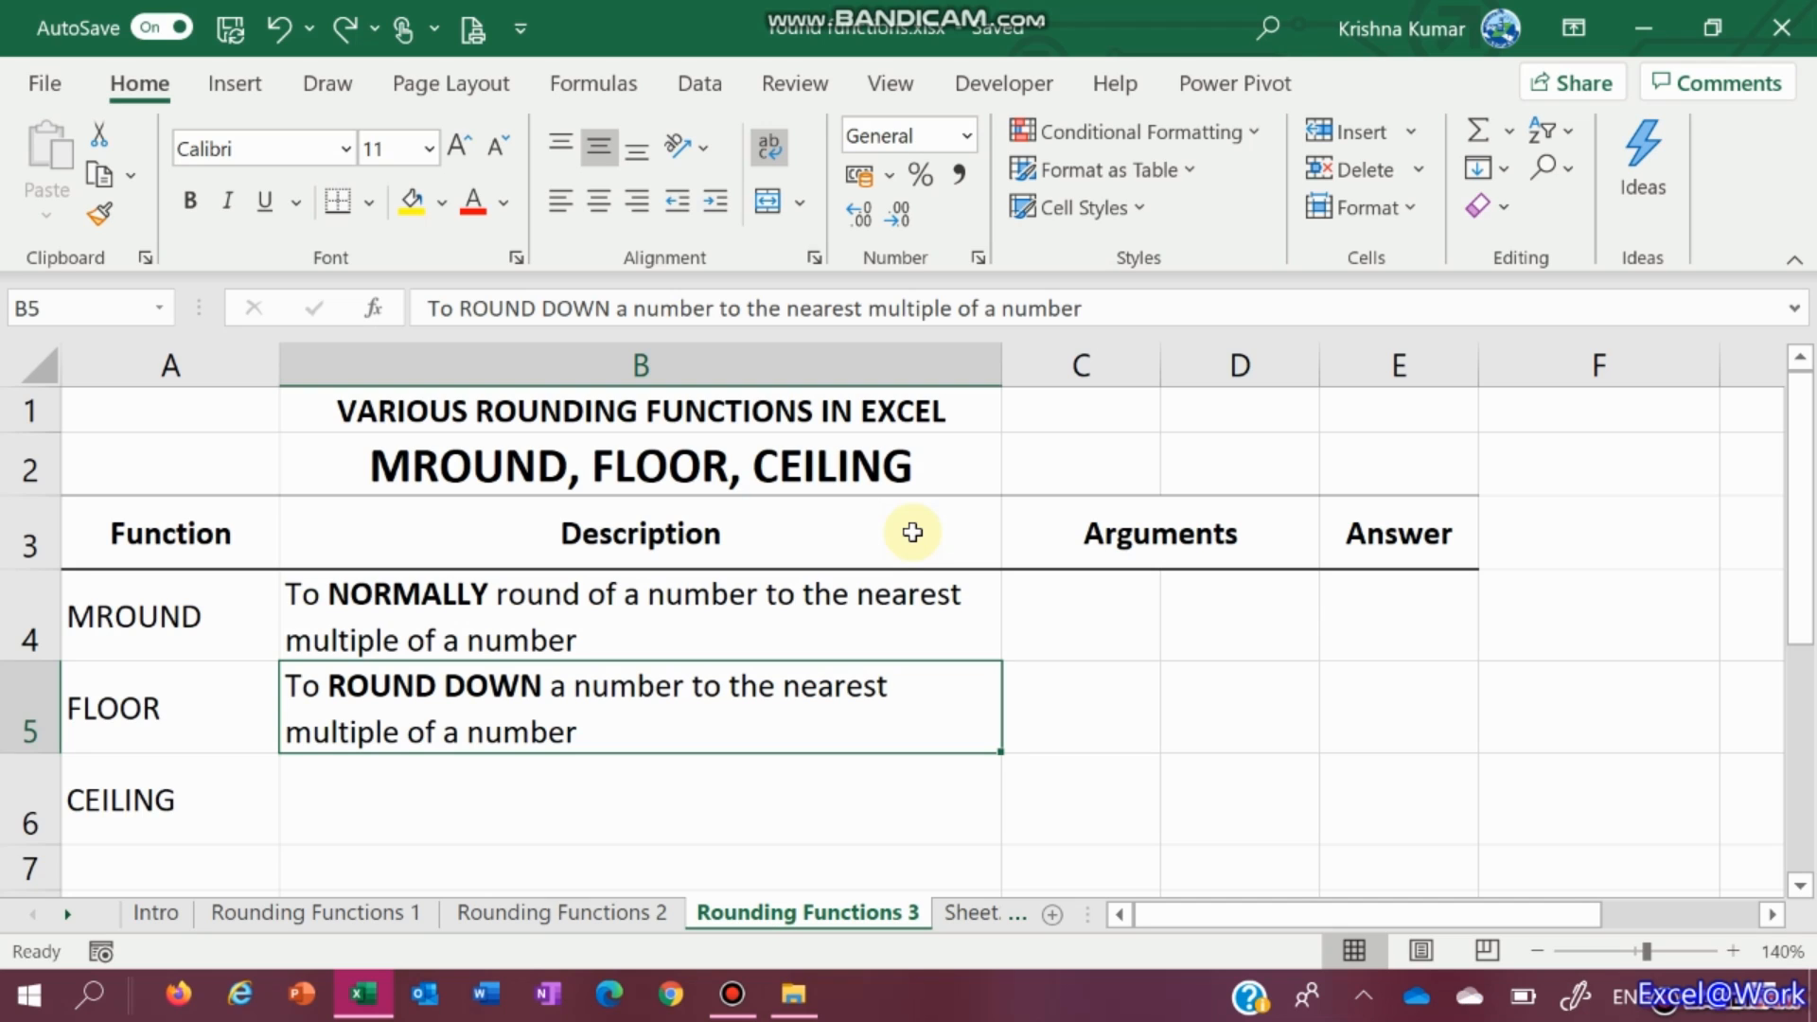
key("ctrl+z")
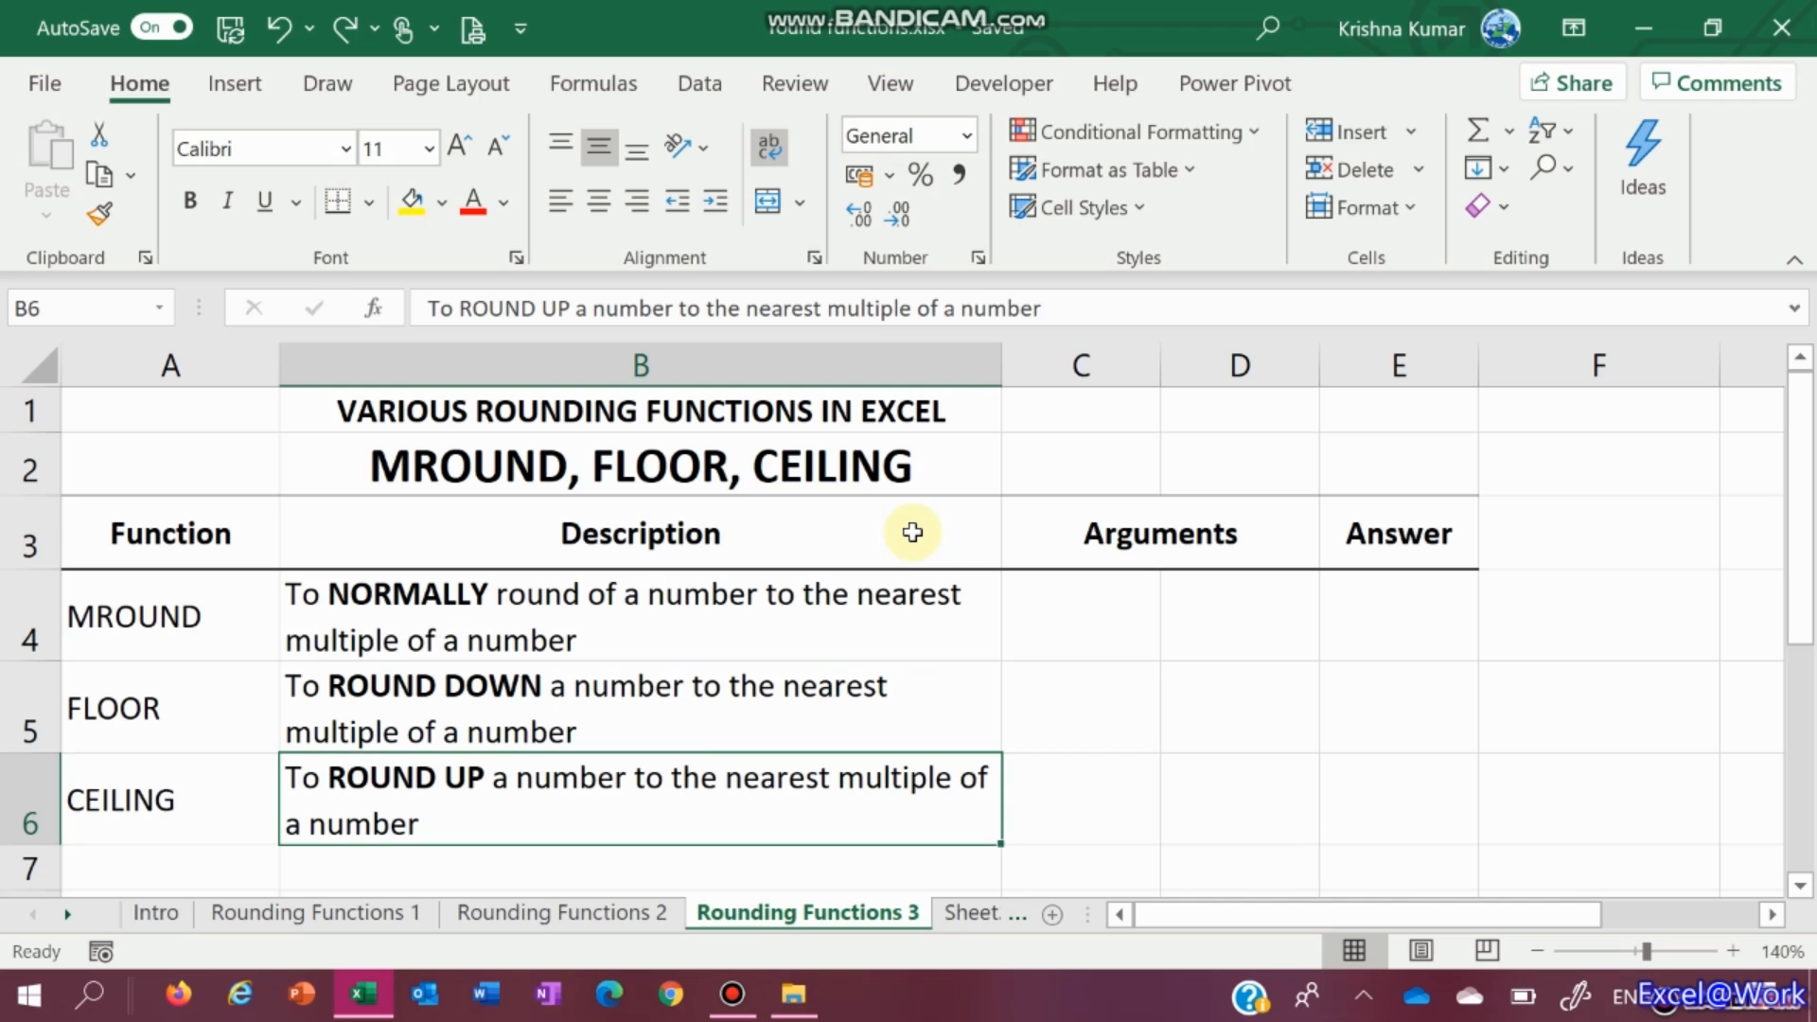
key("Right")
key("Up")
key("Up")
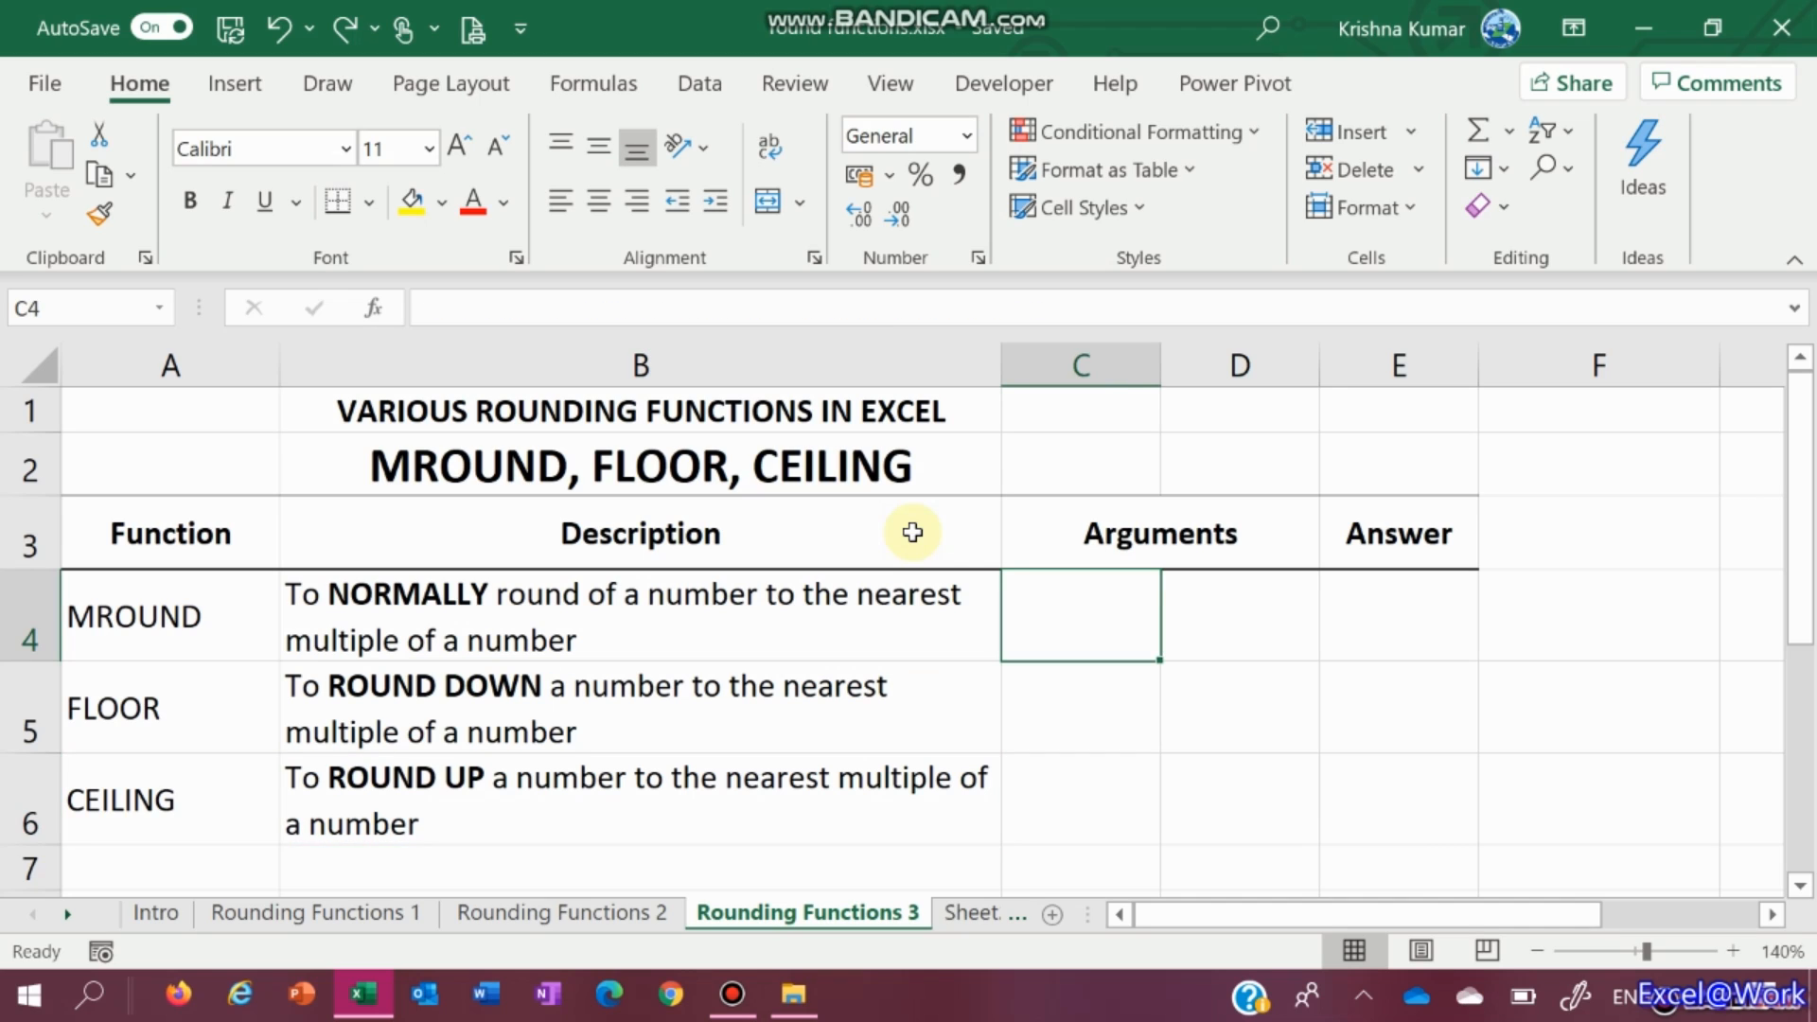
Enter the MROUND arguments 45 in C4 and 4 in D4
type("45")
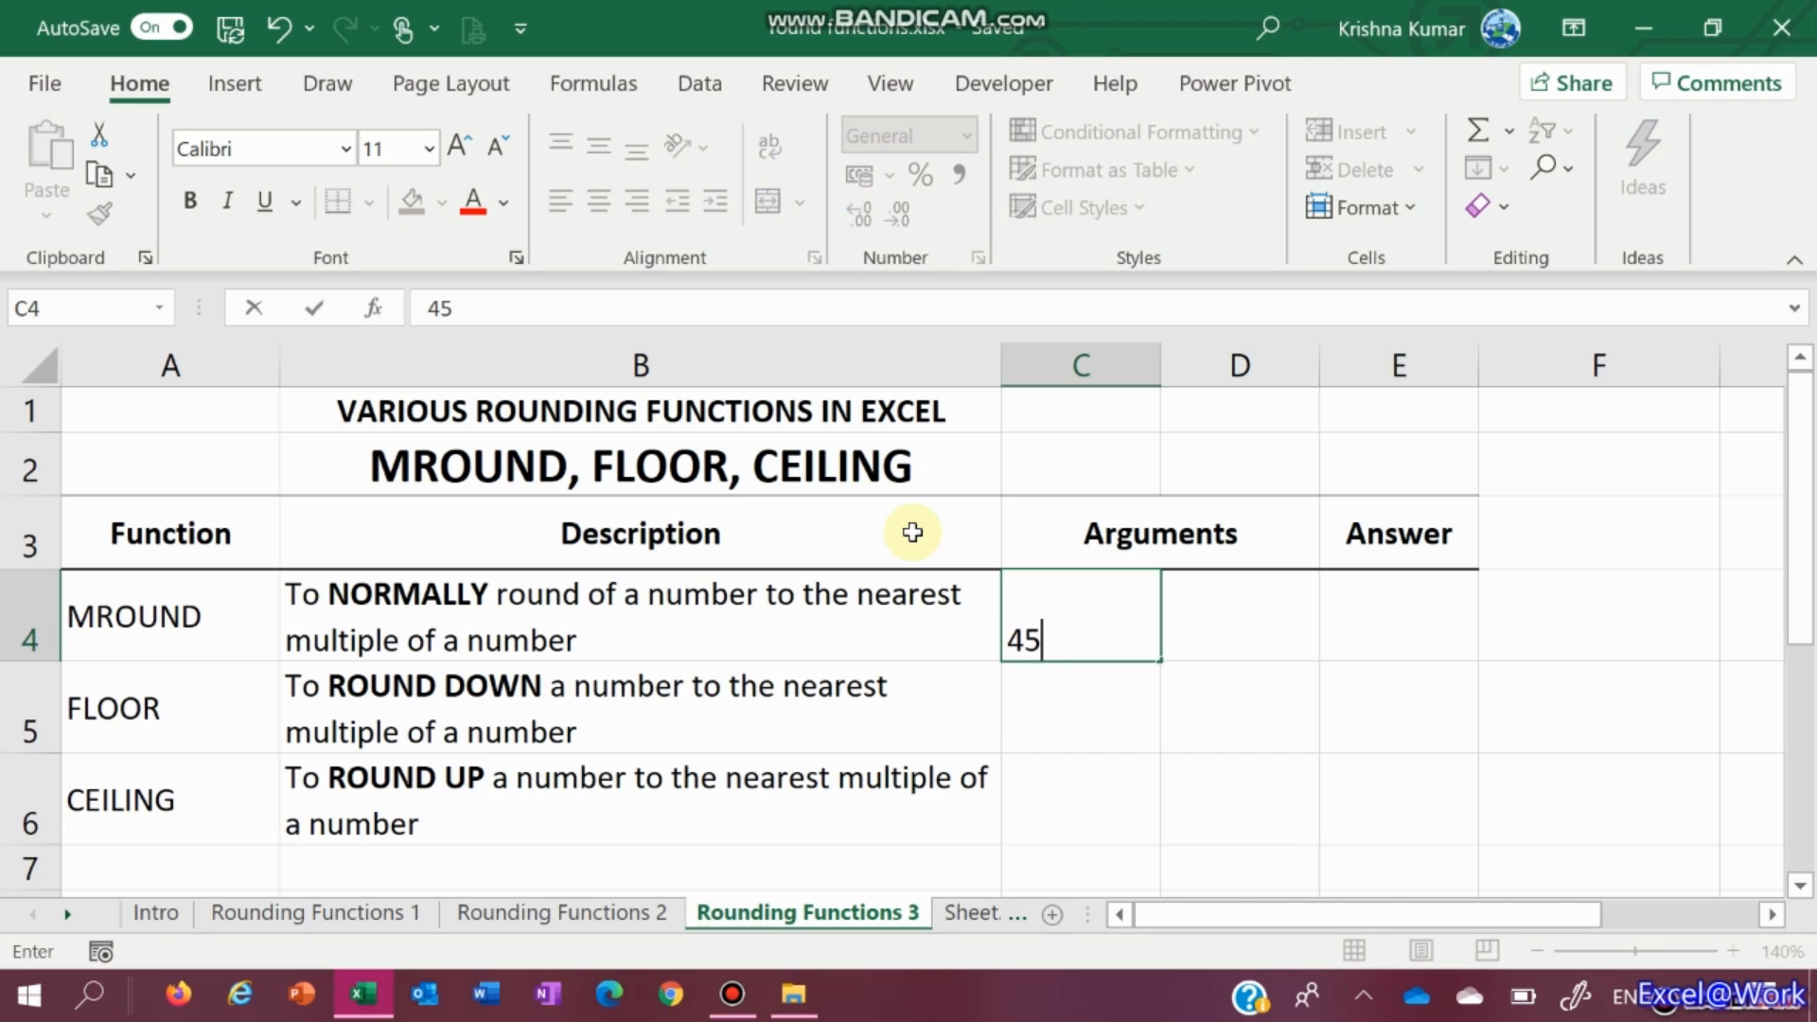
key("Tab")
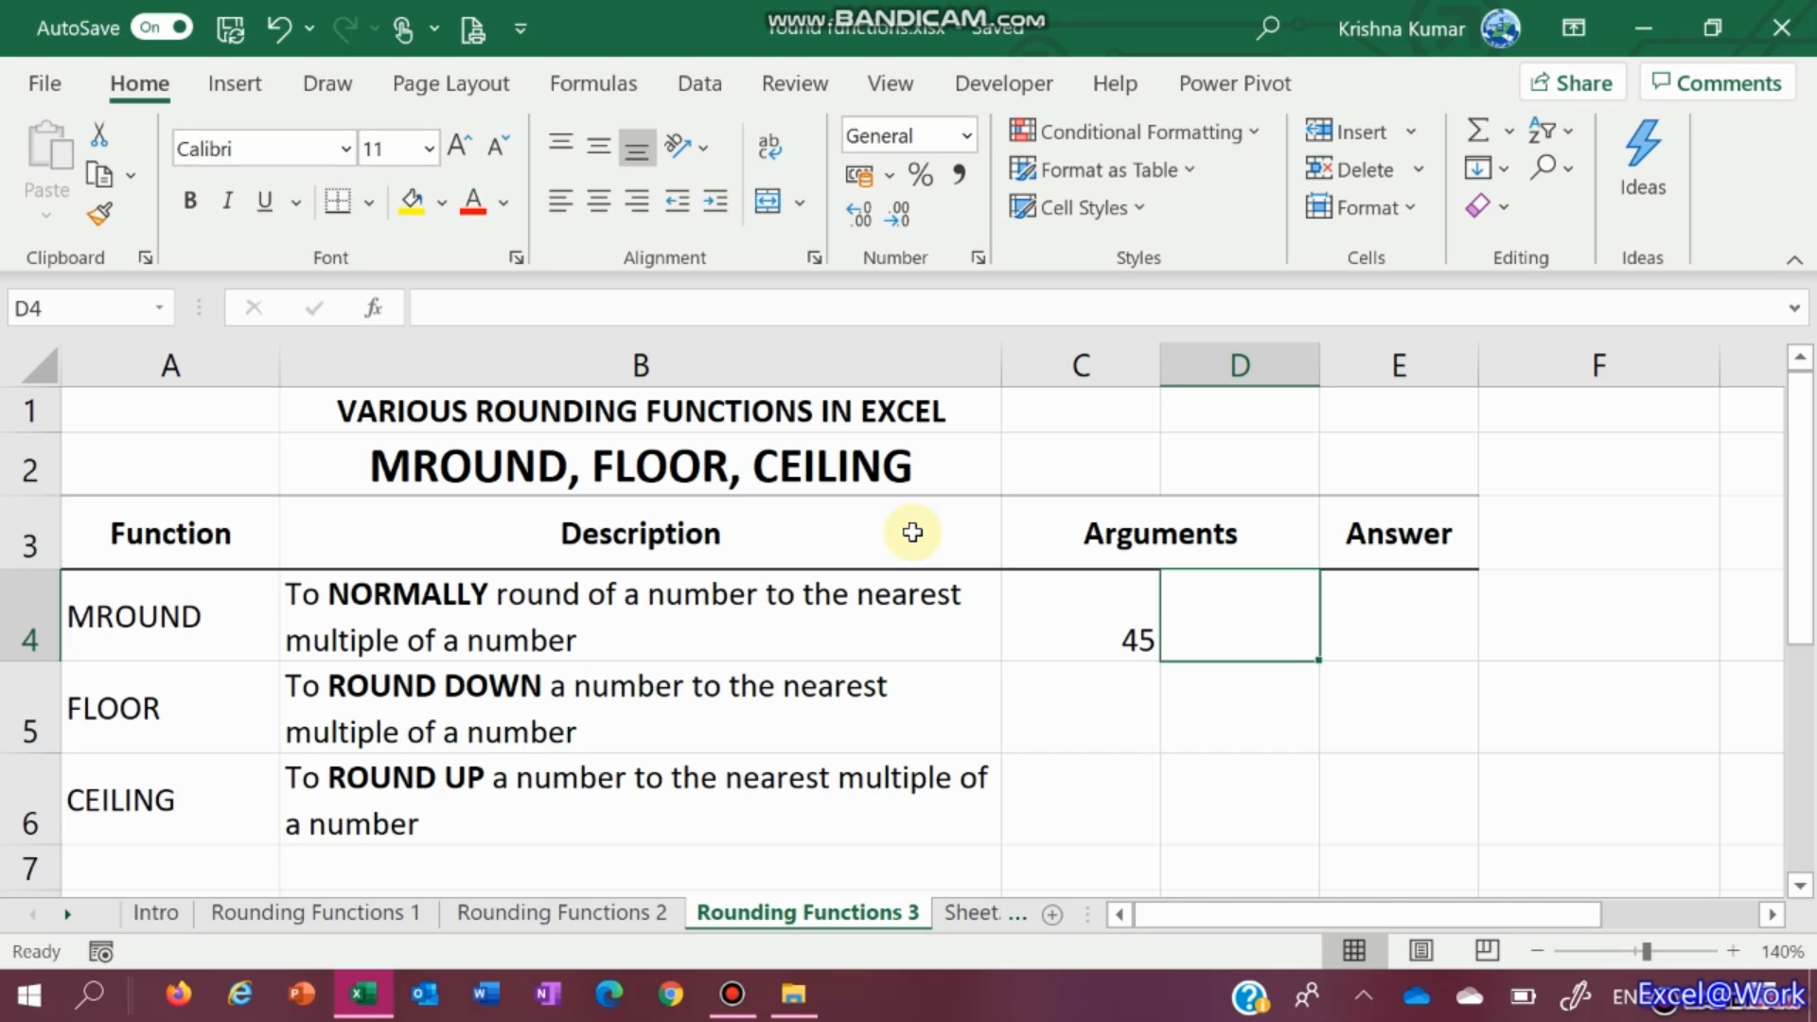
type("4")
key("Tab")
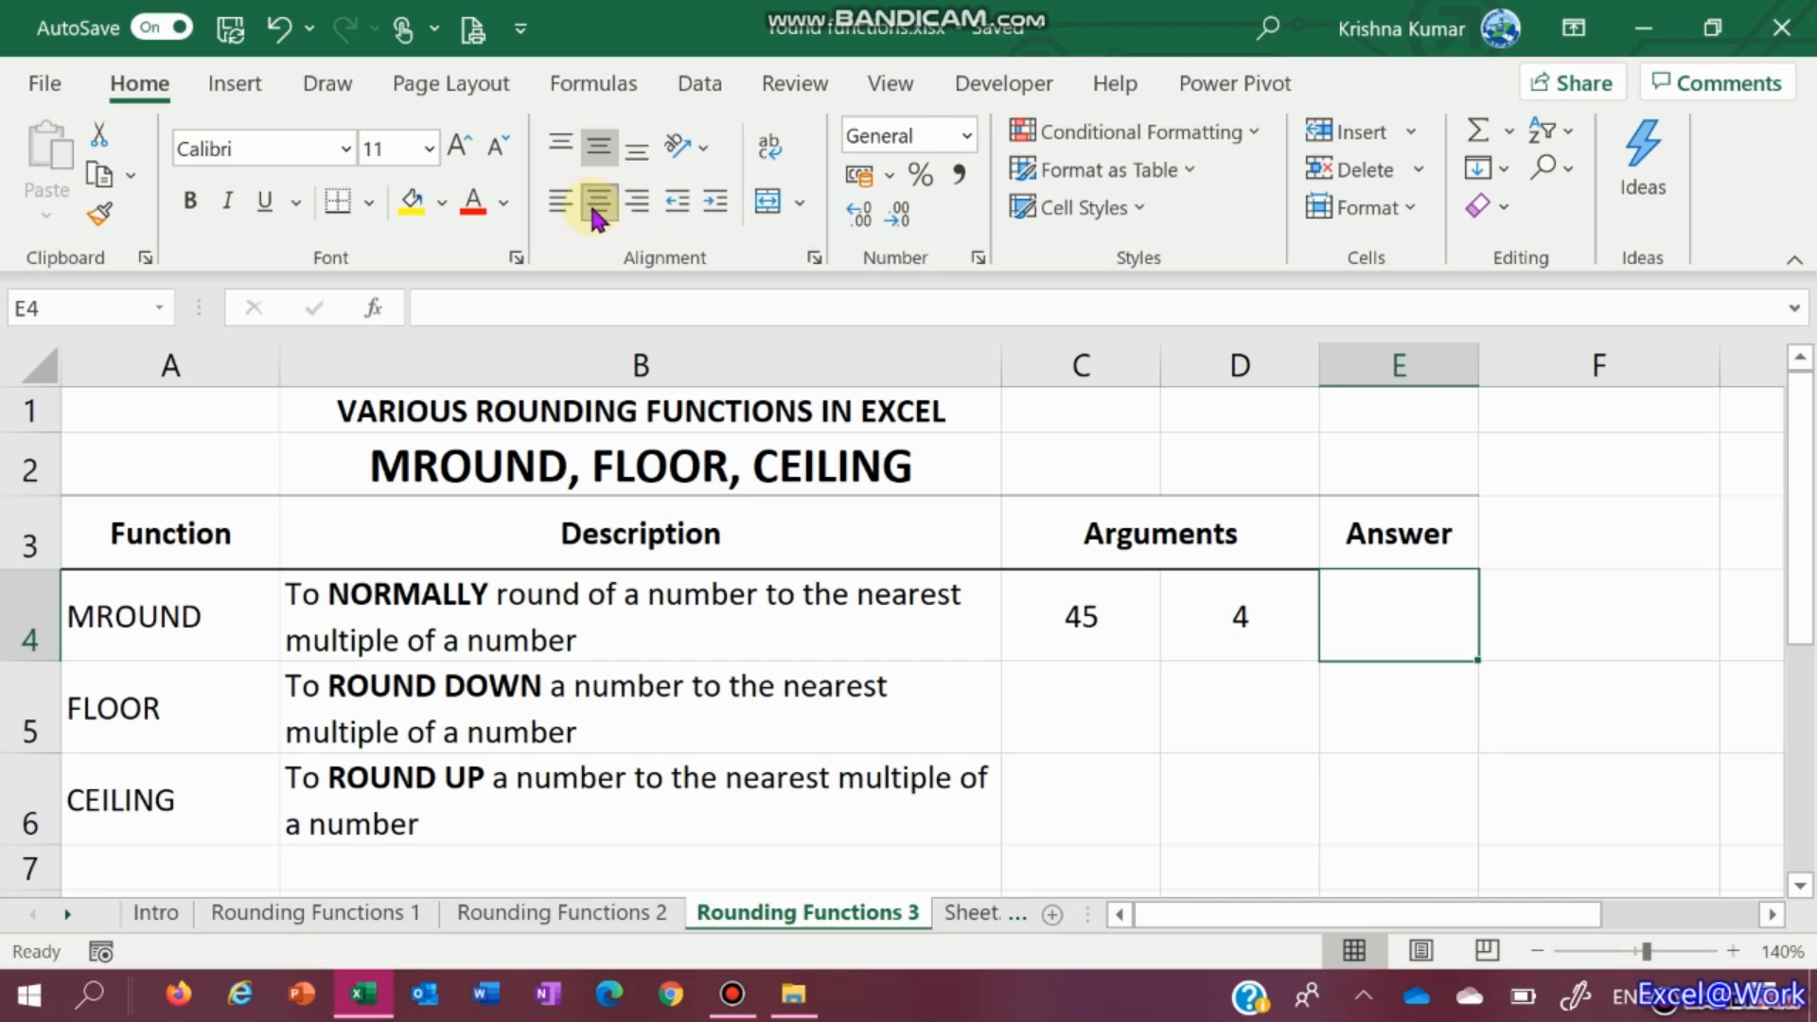
Enter =MROUND(C4,D4) in E4, giving 44
type("=")
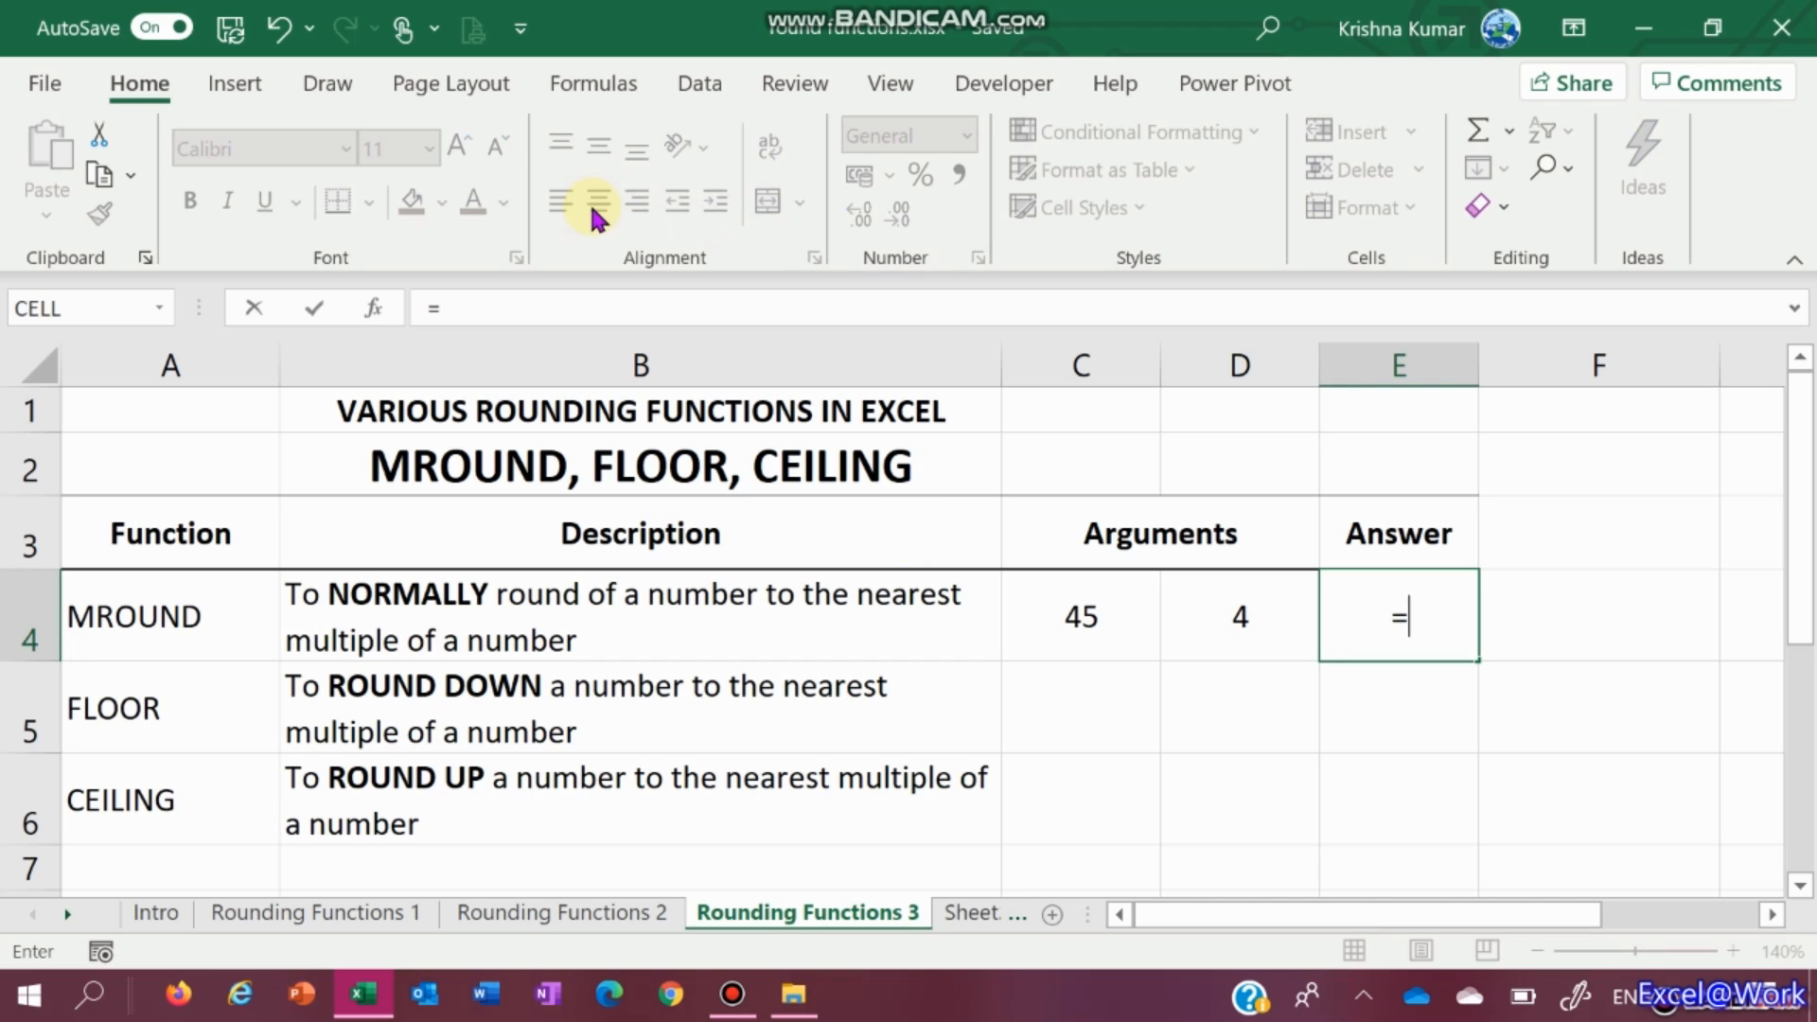
type("mr")
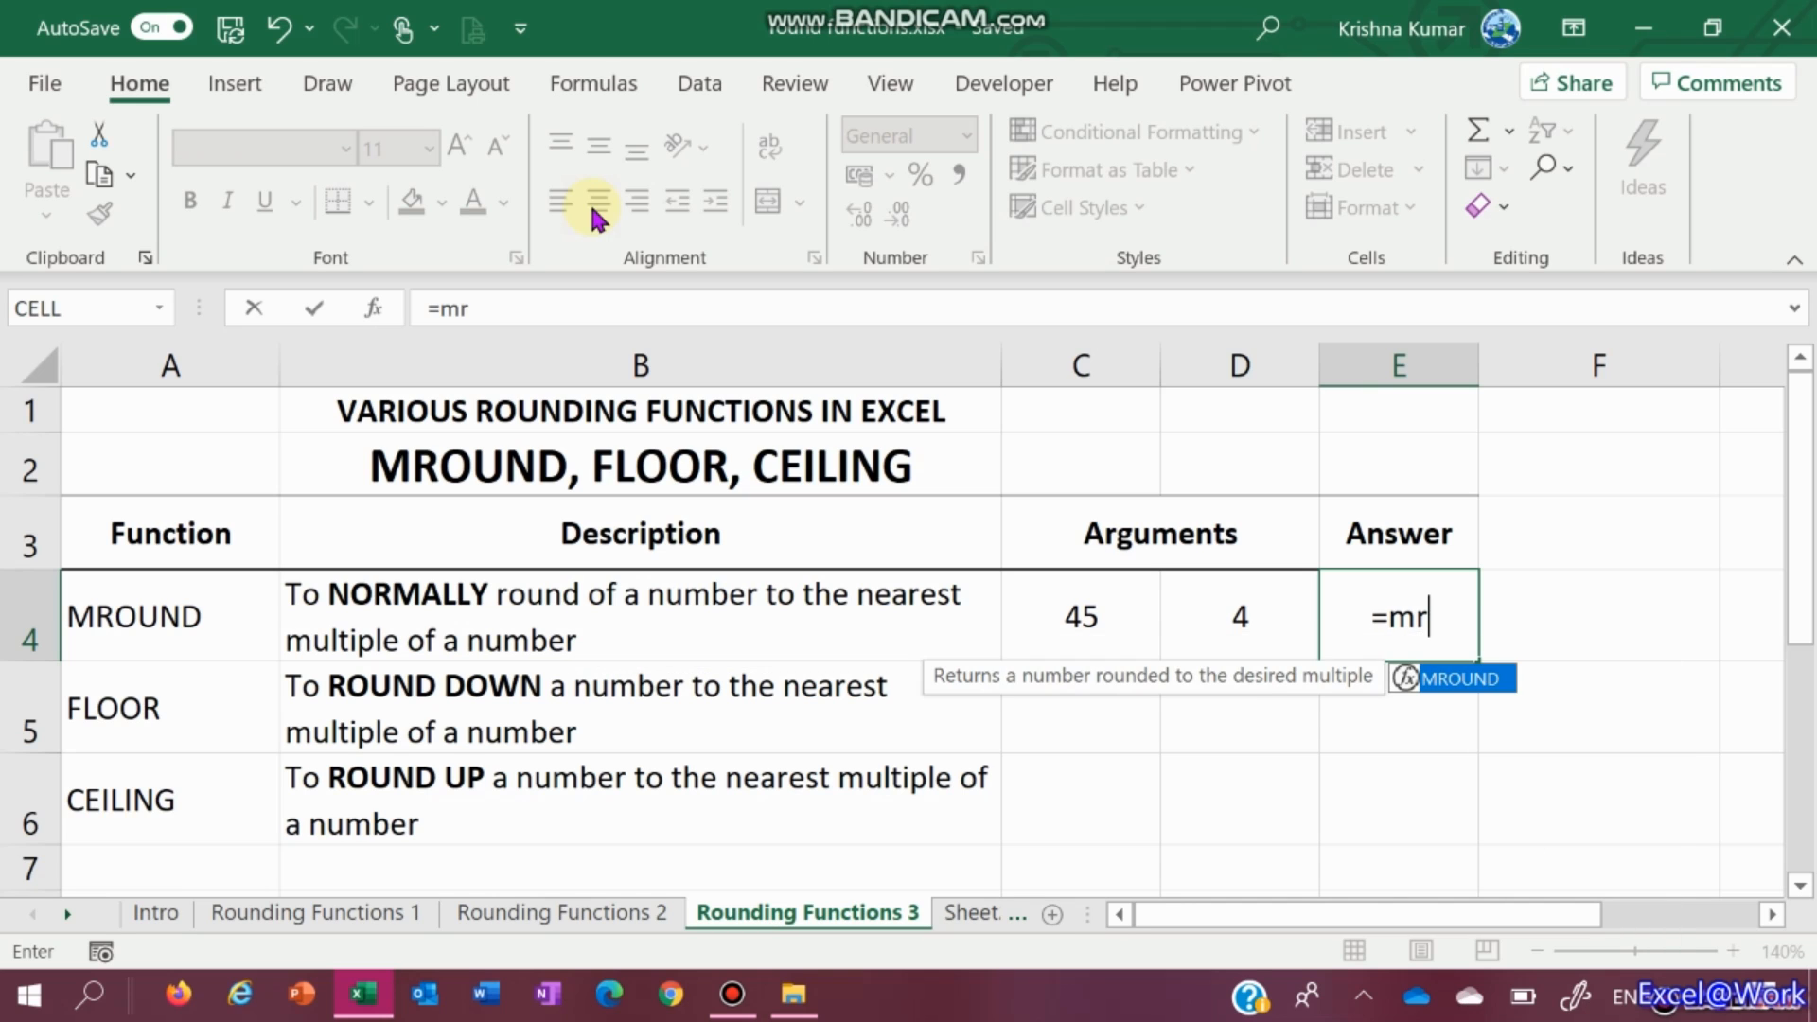
key("Tab")
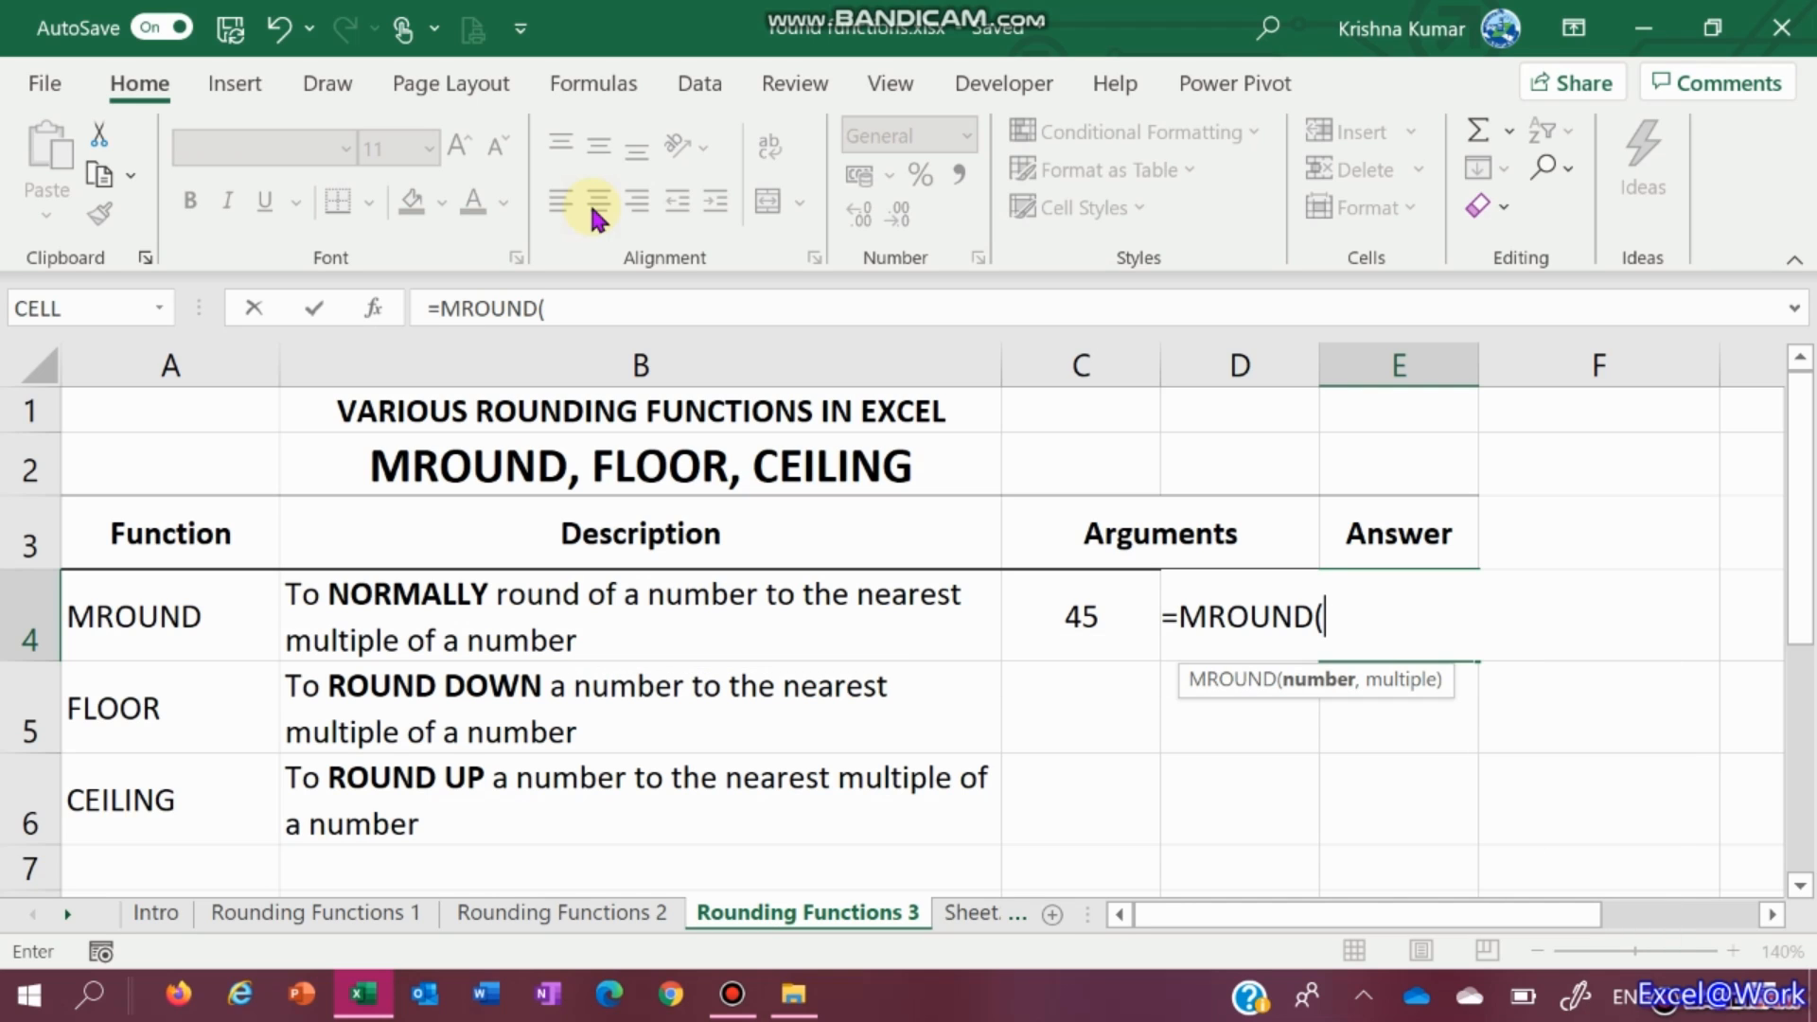
left_click(1107, 610)
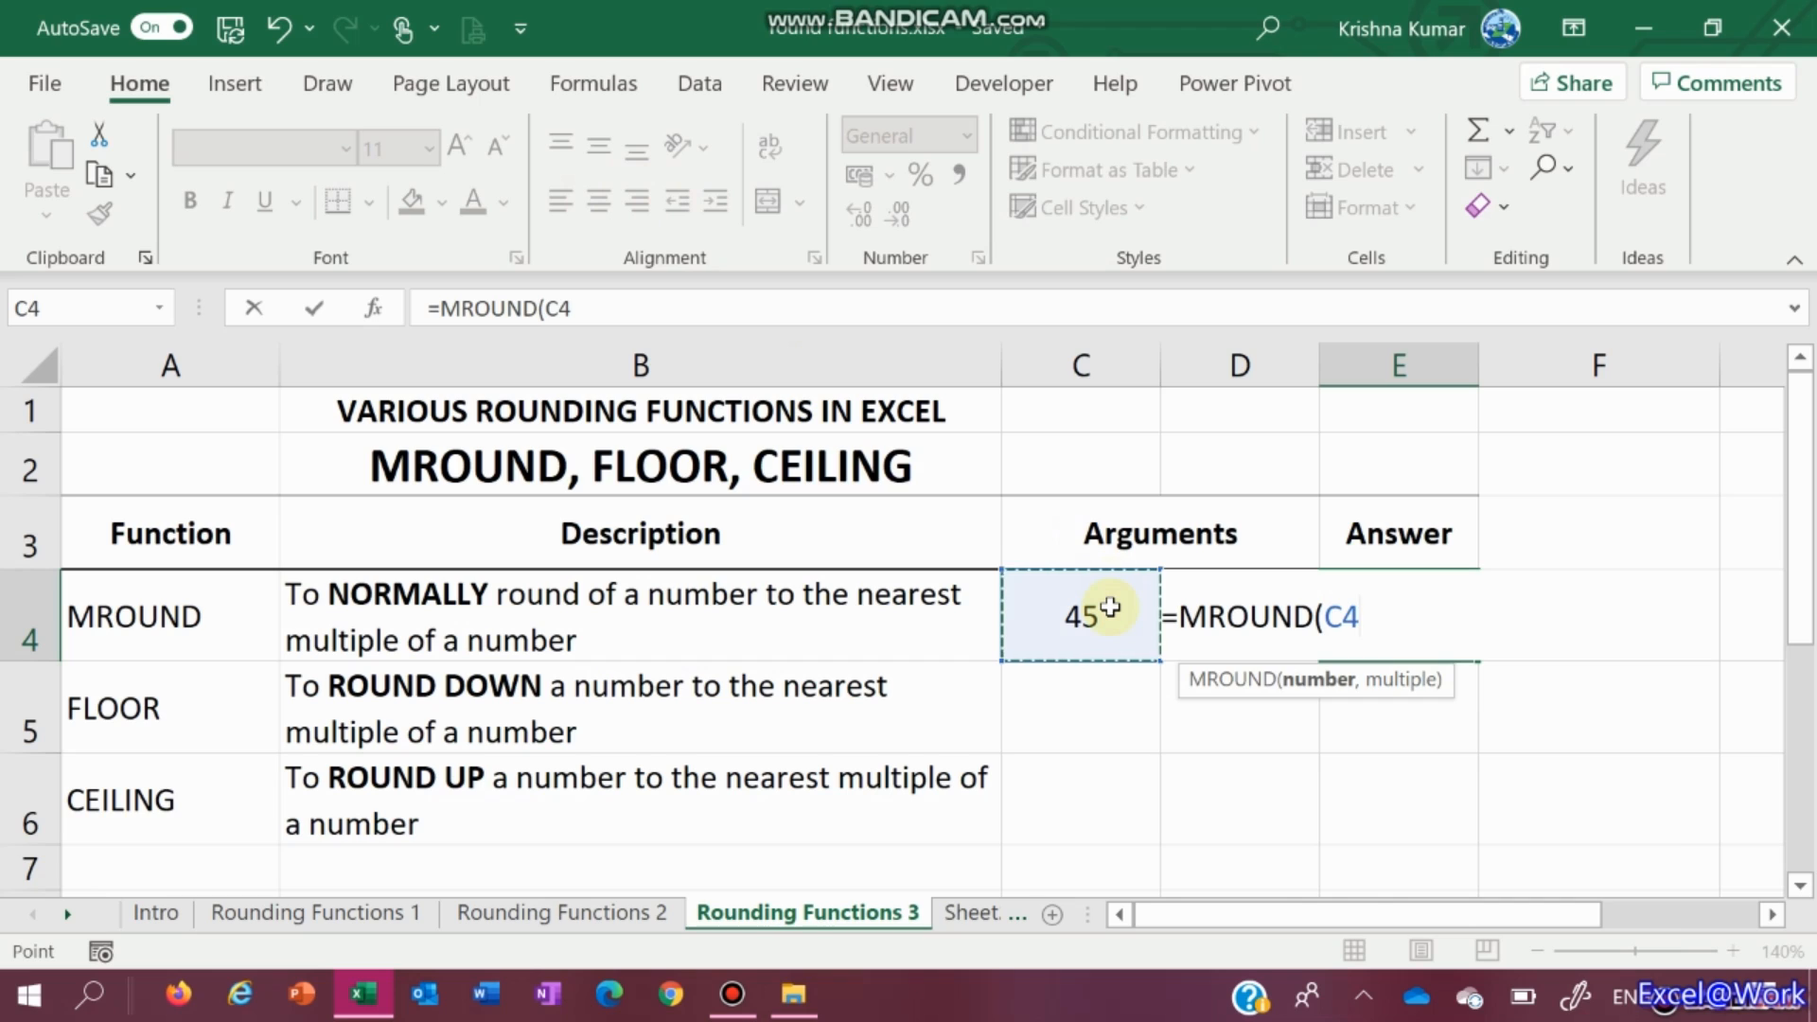
type(",")
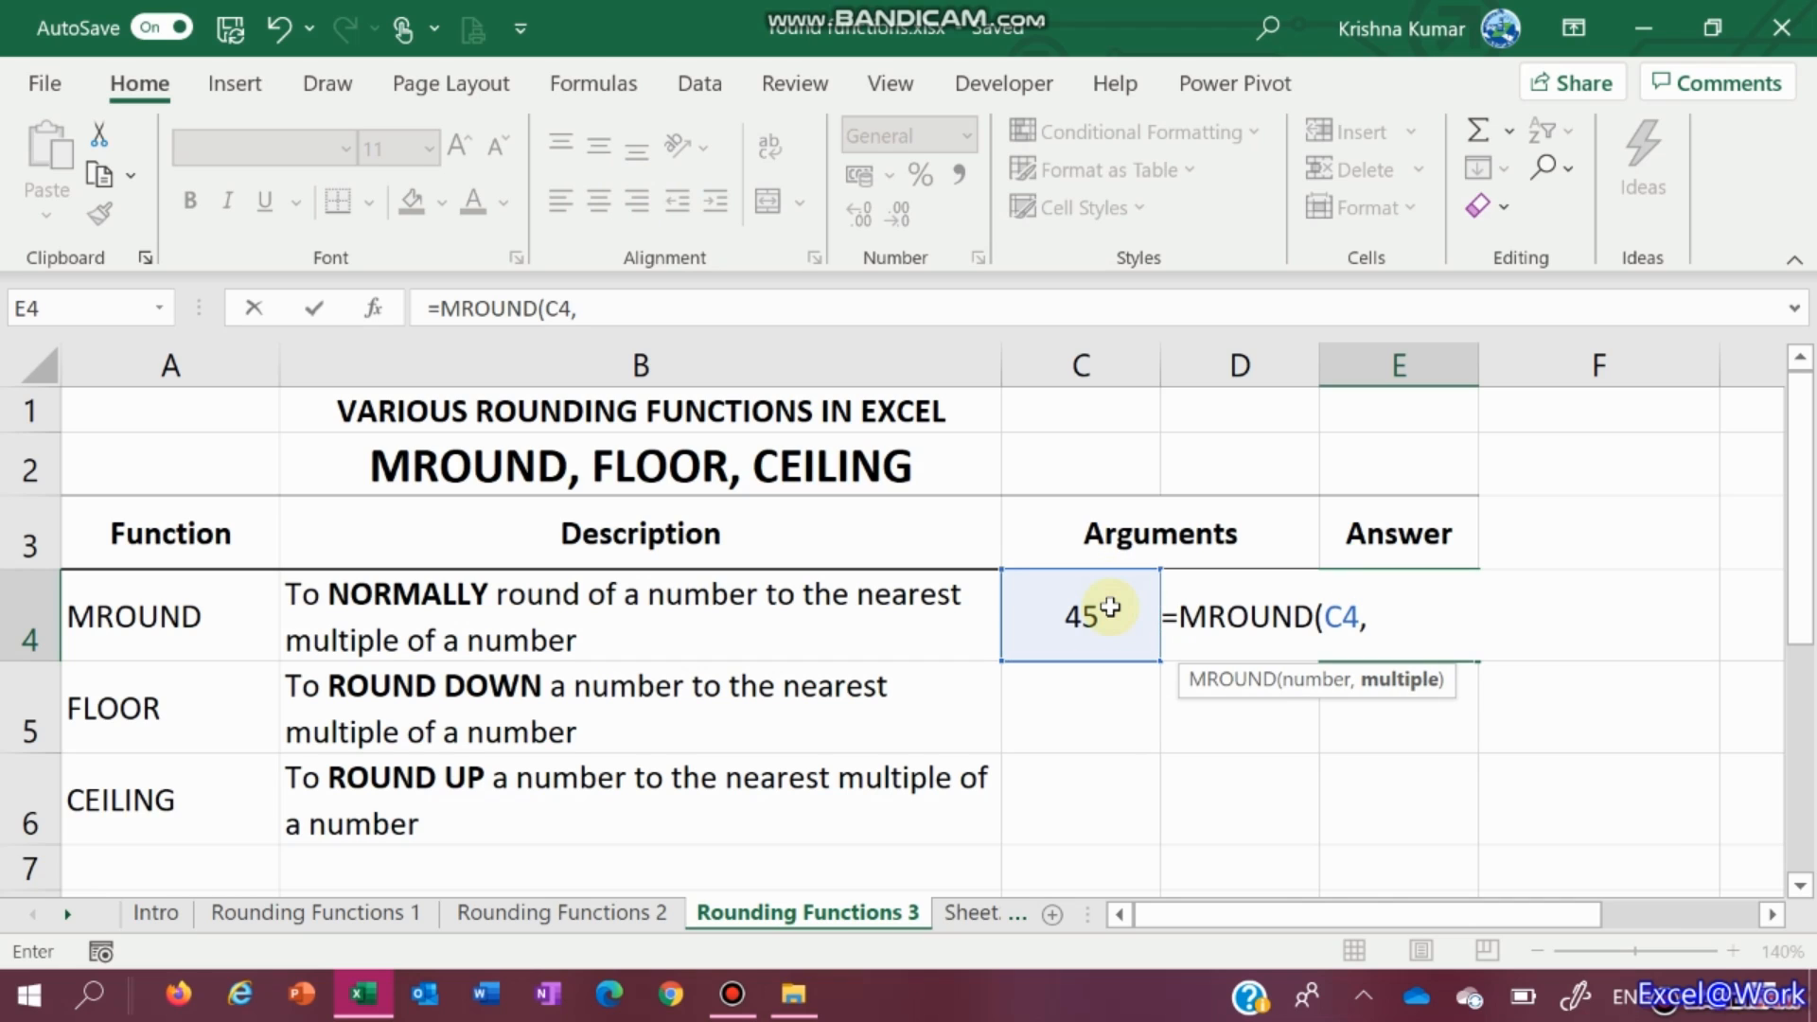
left_click(1196, 555)
key("Down")
key("Right")
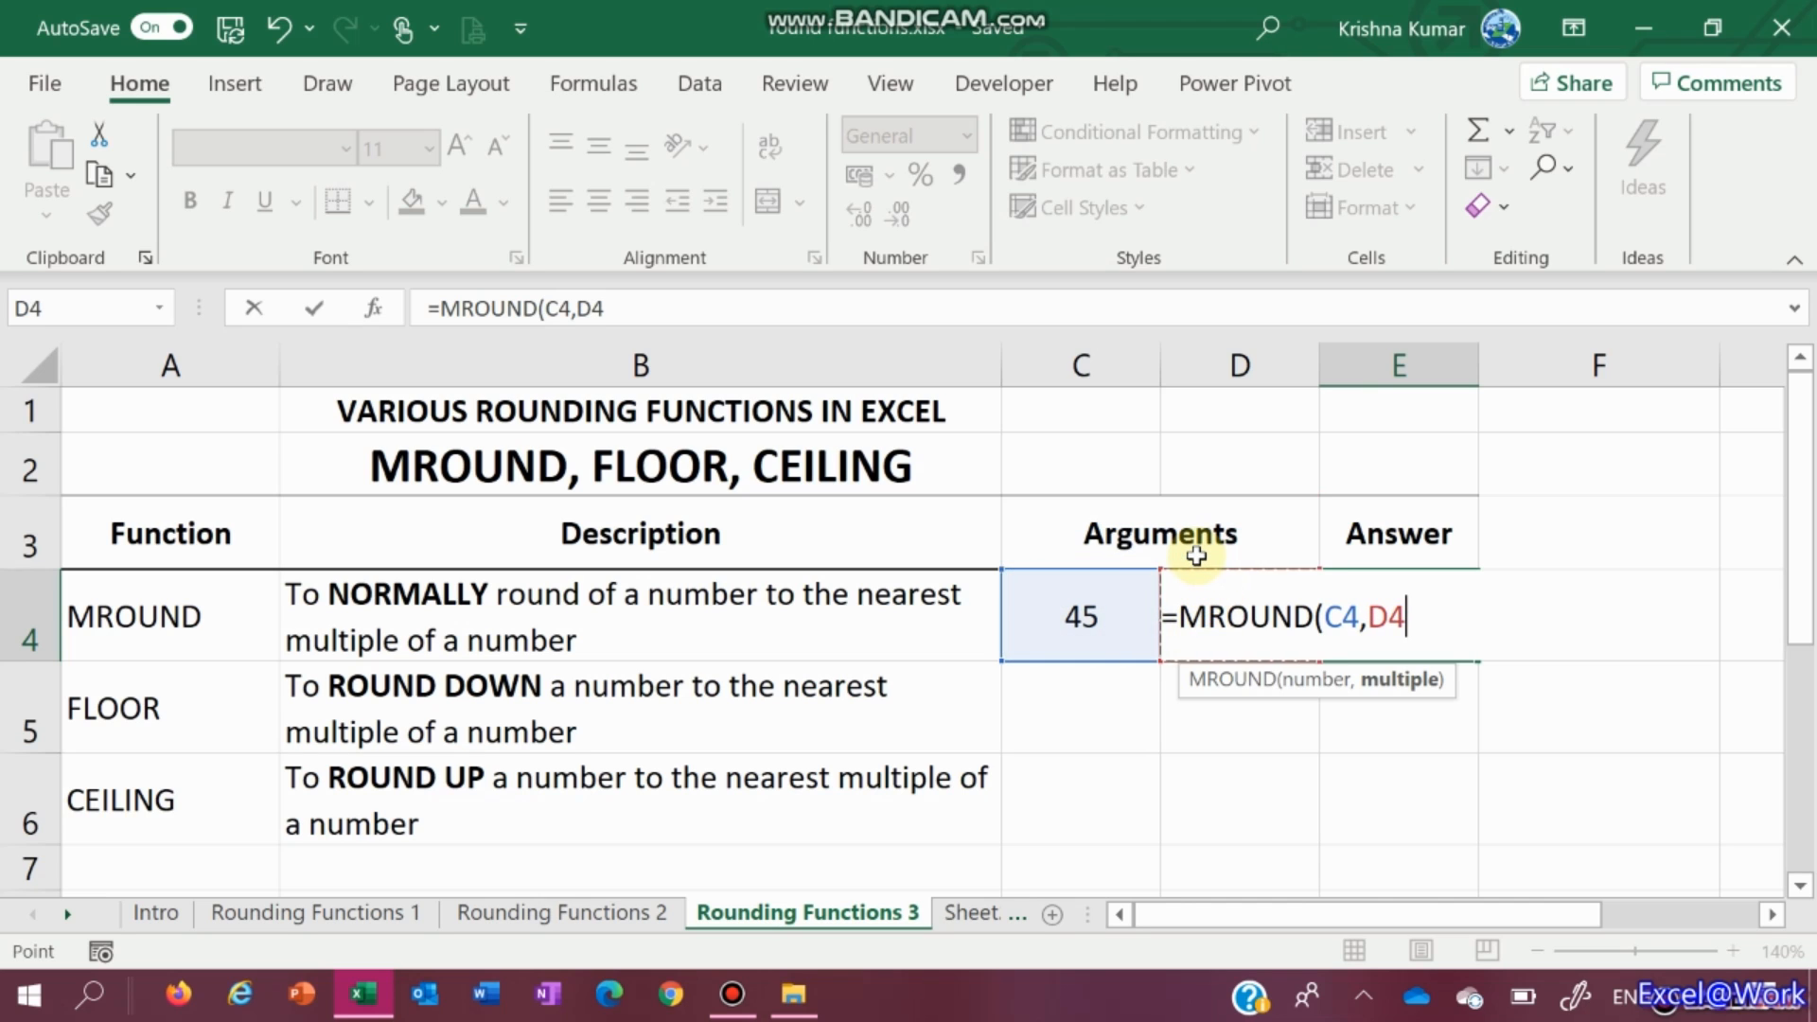
key("Return")
key("Up")
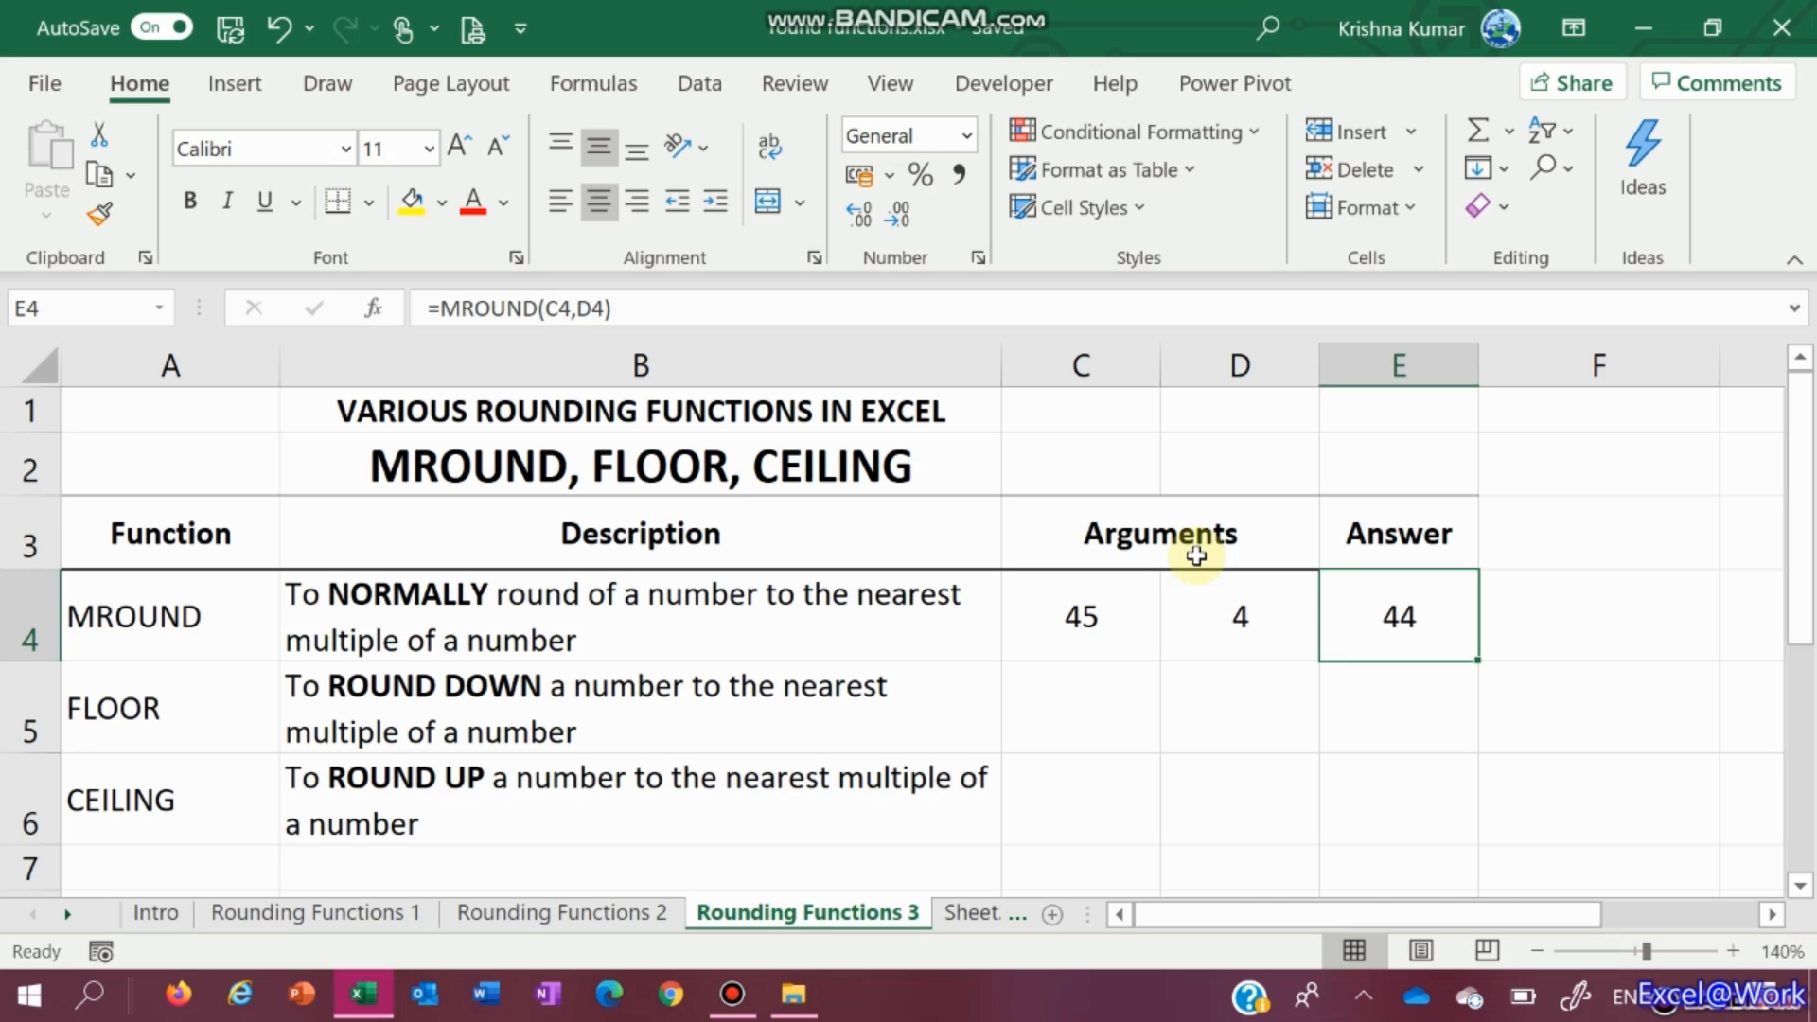
Test =E4/D4 in F4, which shows 11, then delete it
key("Right")
type("=")
key("Left")
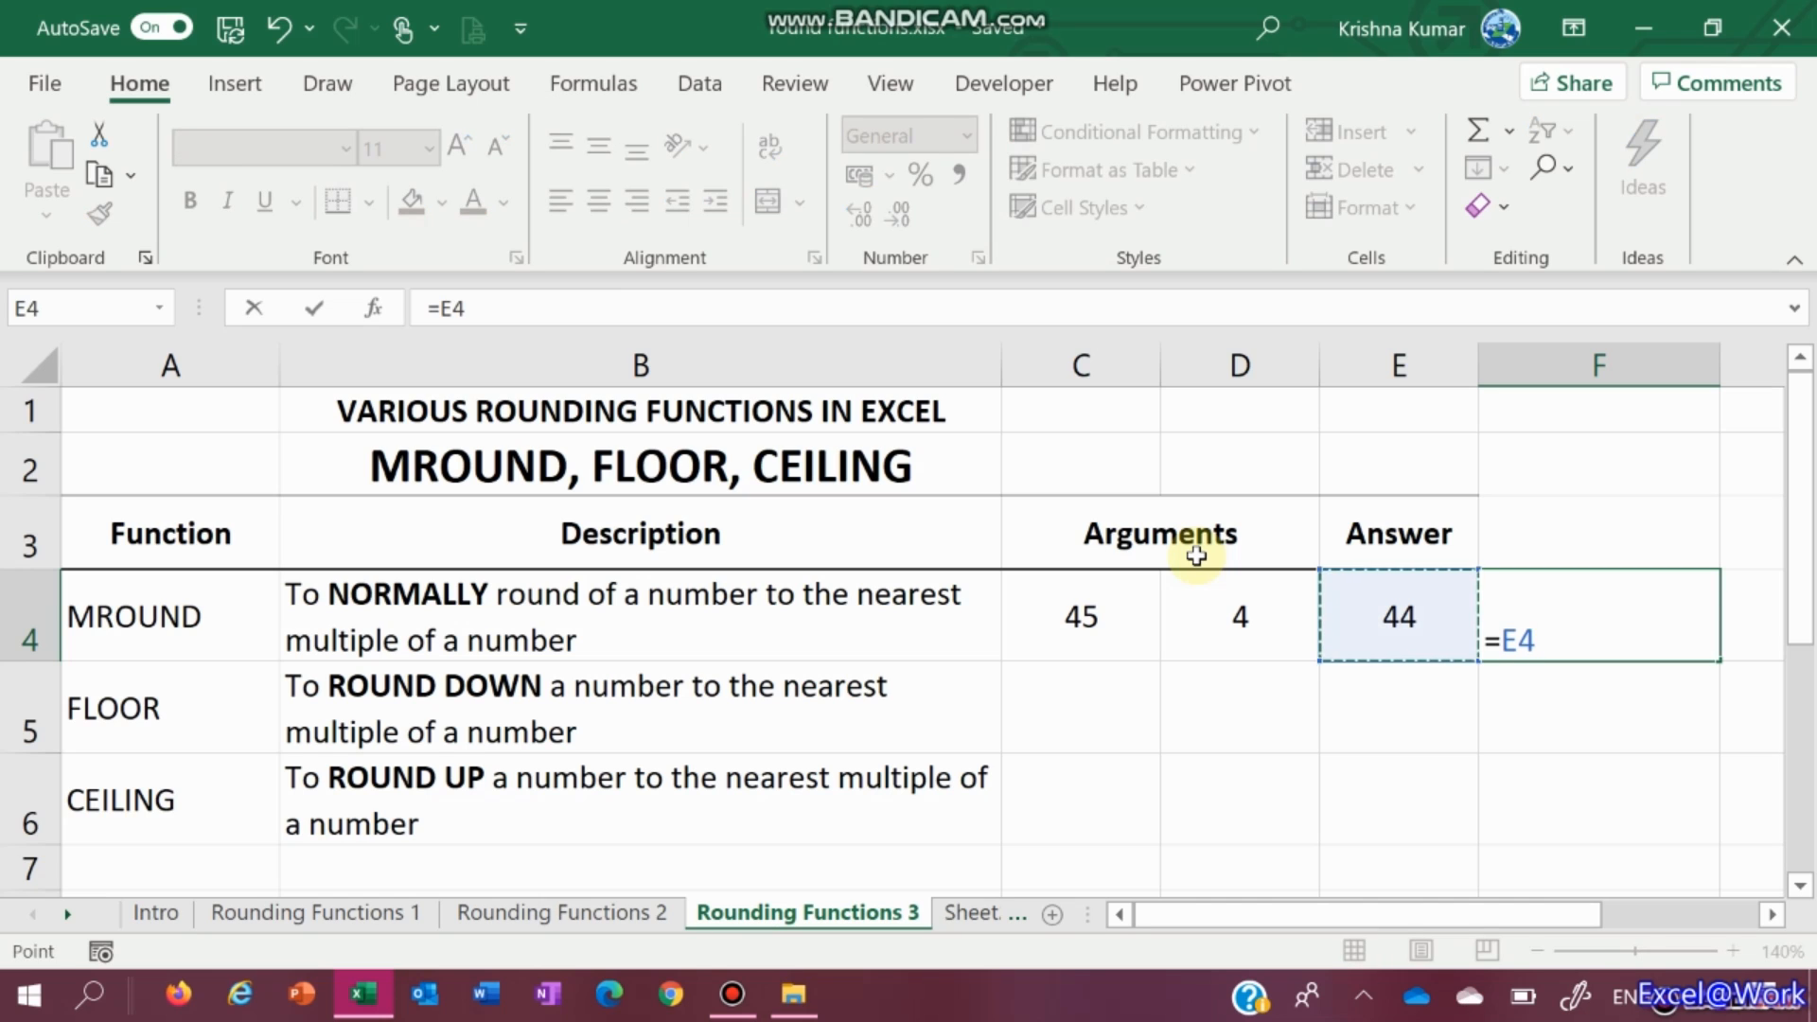
type("/")
key("Left")
key("Left")
key("Return")
key("Up")
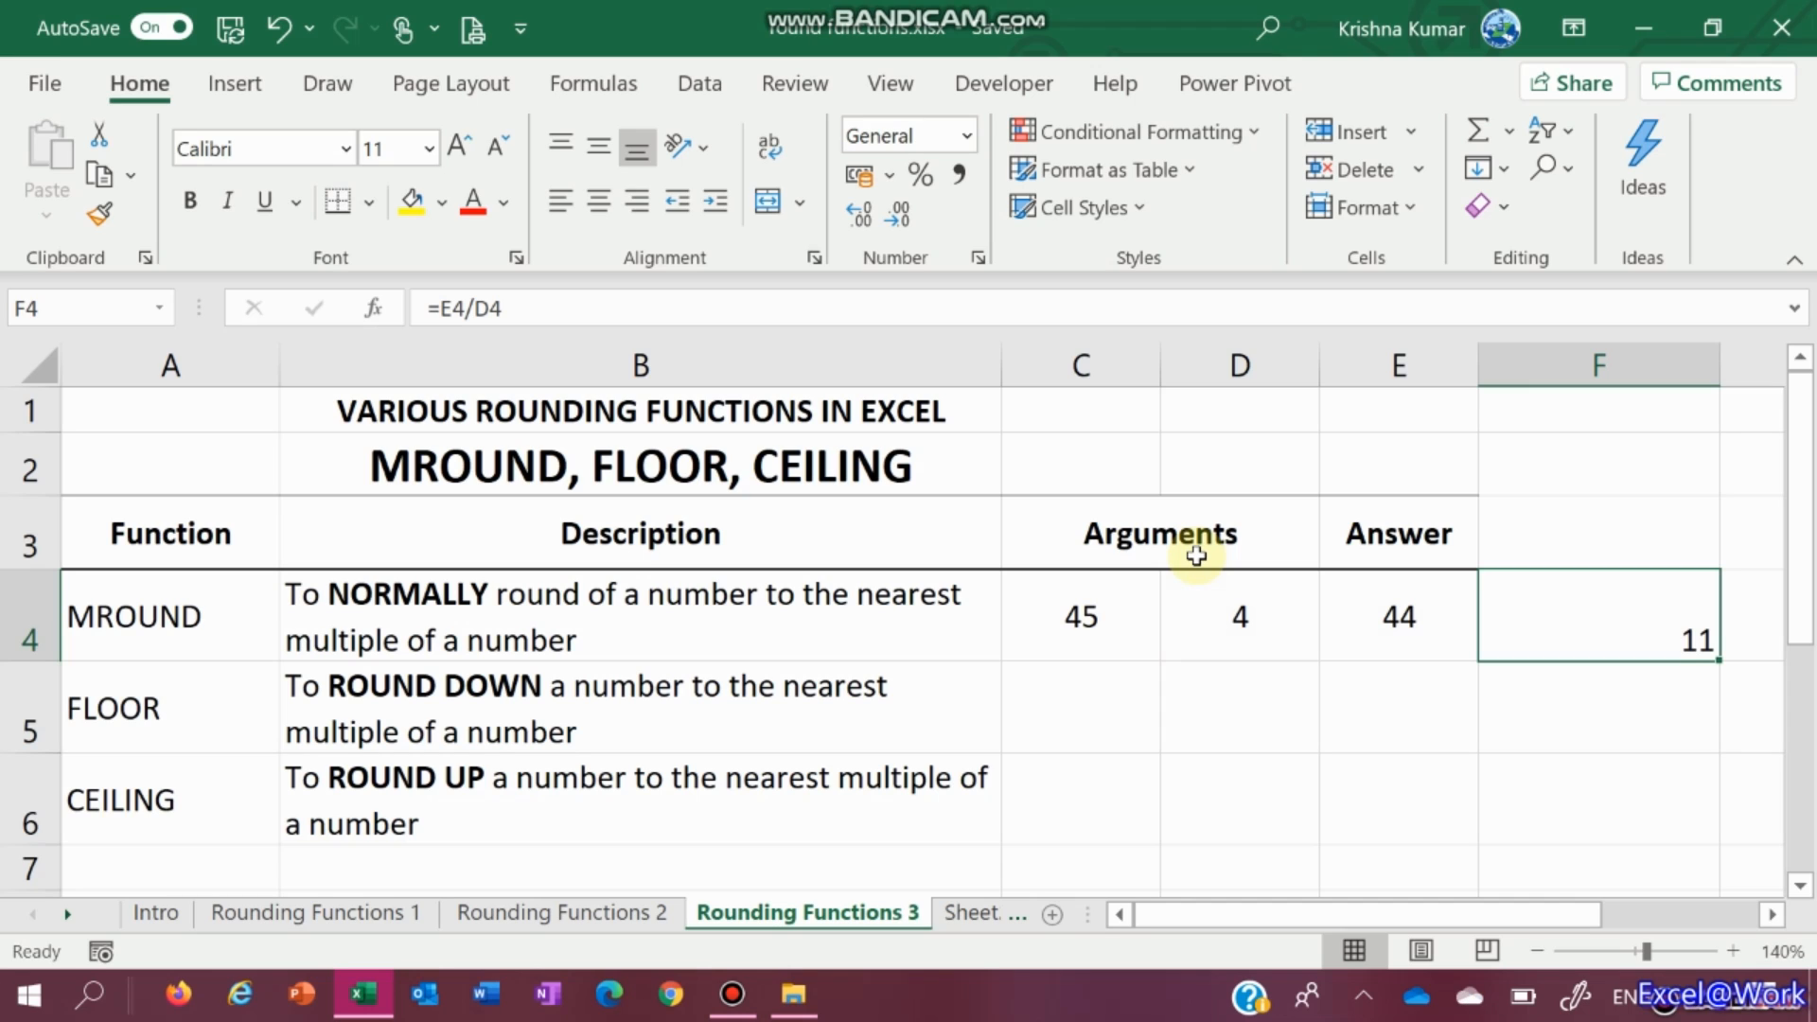
key("Delete")
key("Left")
key("Left")
key("Left")
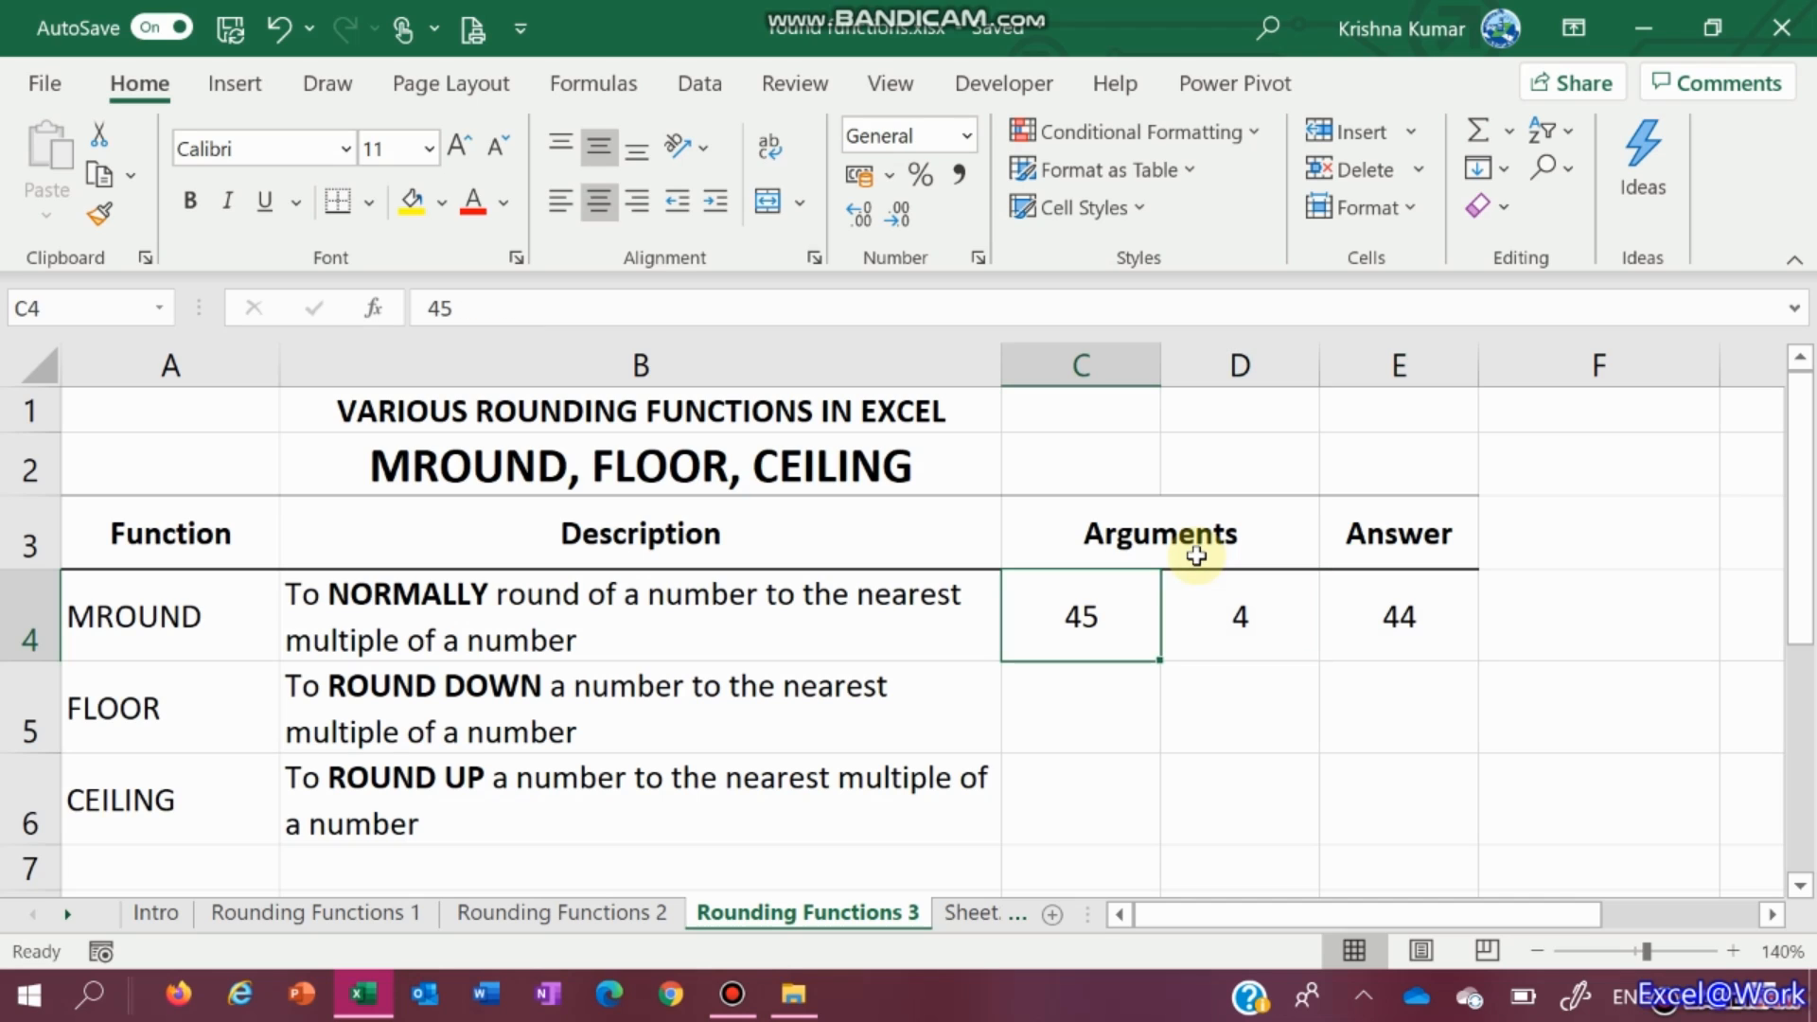
Set the FLOOR row arguments to =C4 in C5 and =D4 in D5
key("Down")
type("=")
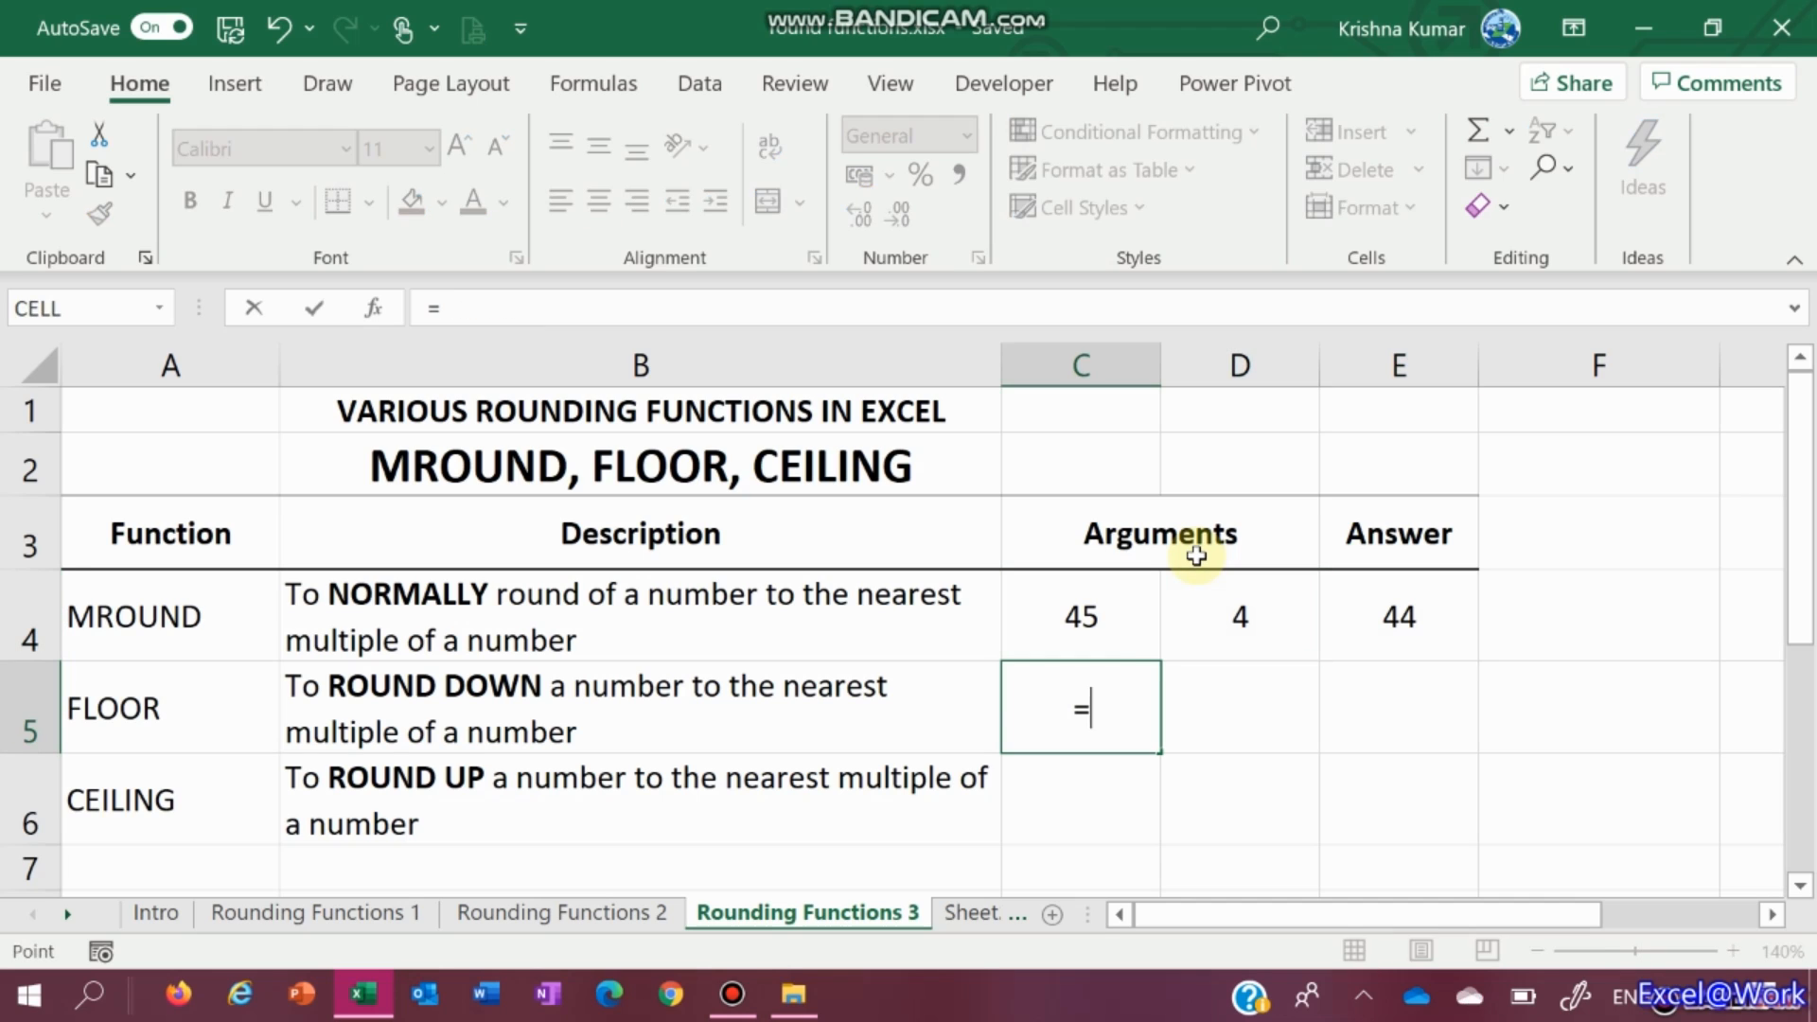
key("Up")
key("ctrl+Return")
key("Right")
type("=")
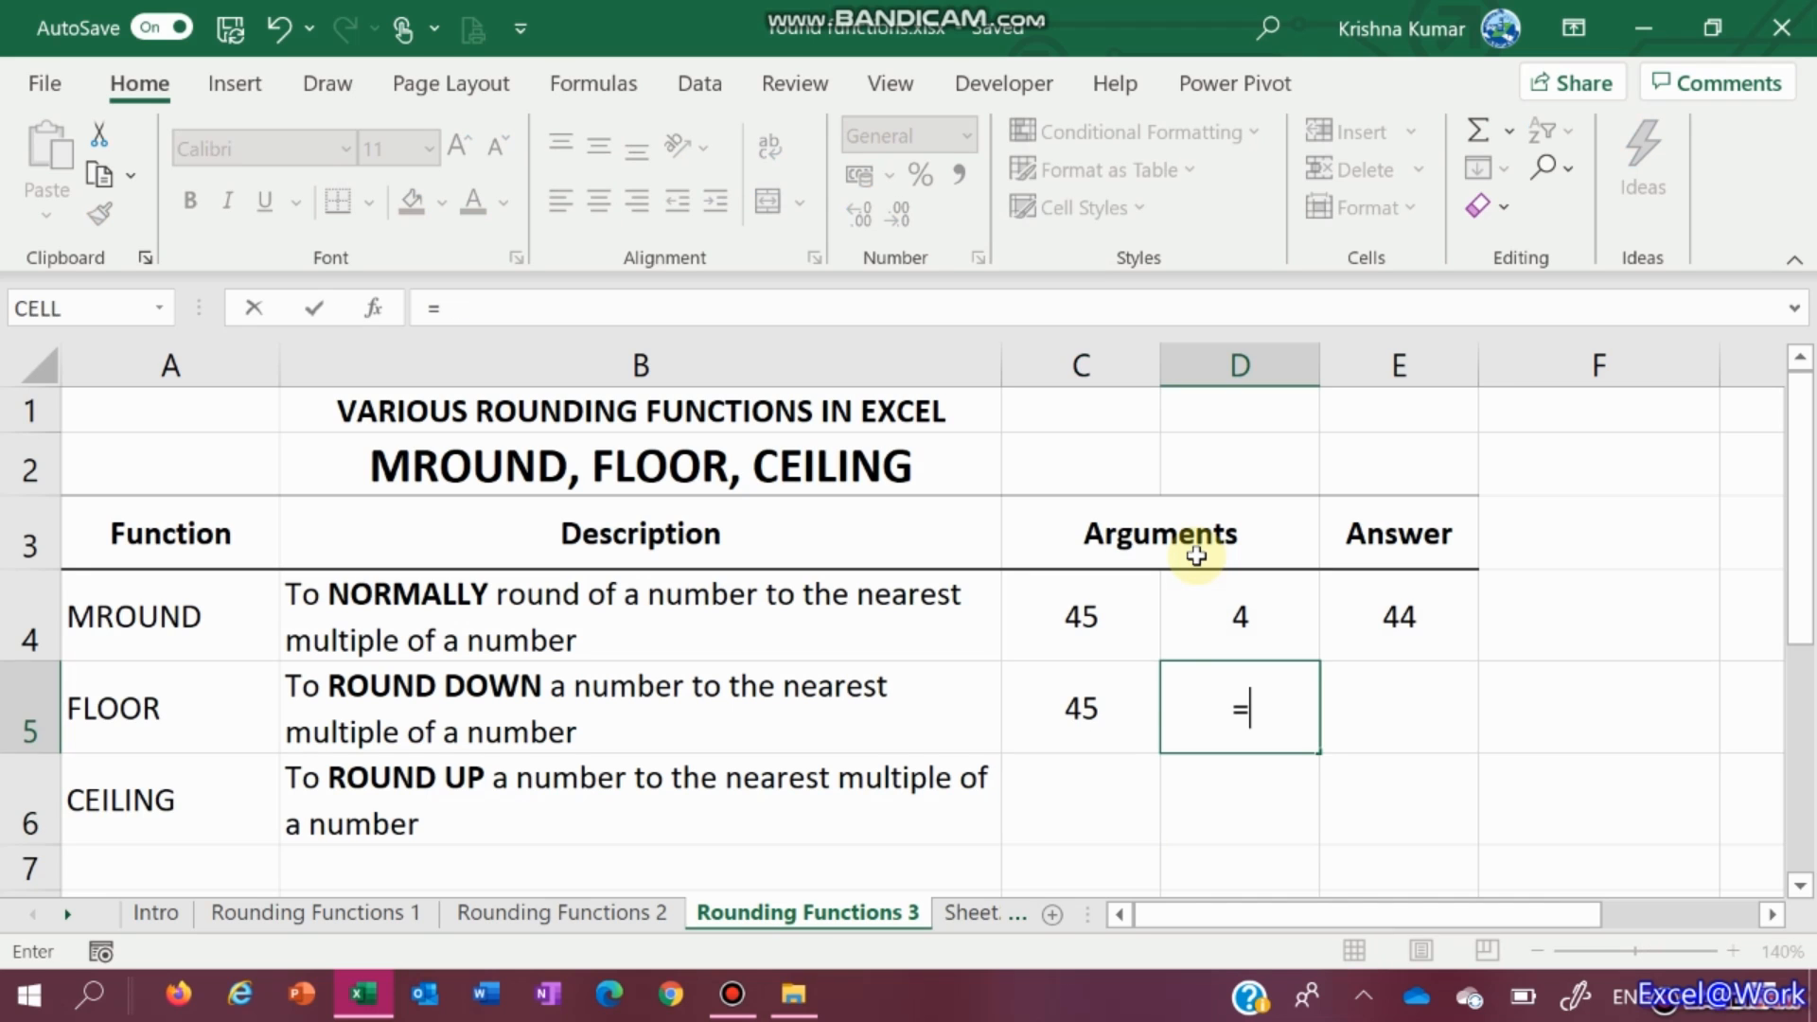
key("Up")
key("Return")
Set the CEILING row arguments to =C5 in C6 and =D5 in D6
key("Down")
key("Up")
key("Left")
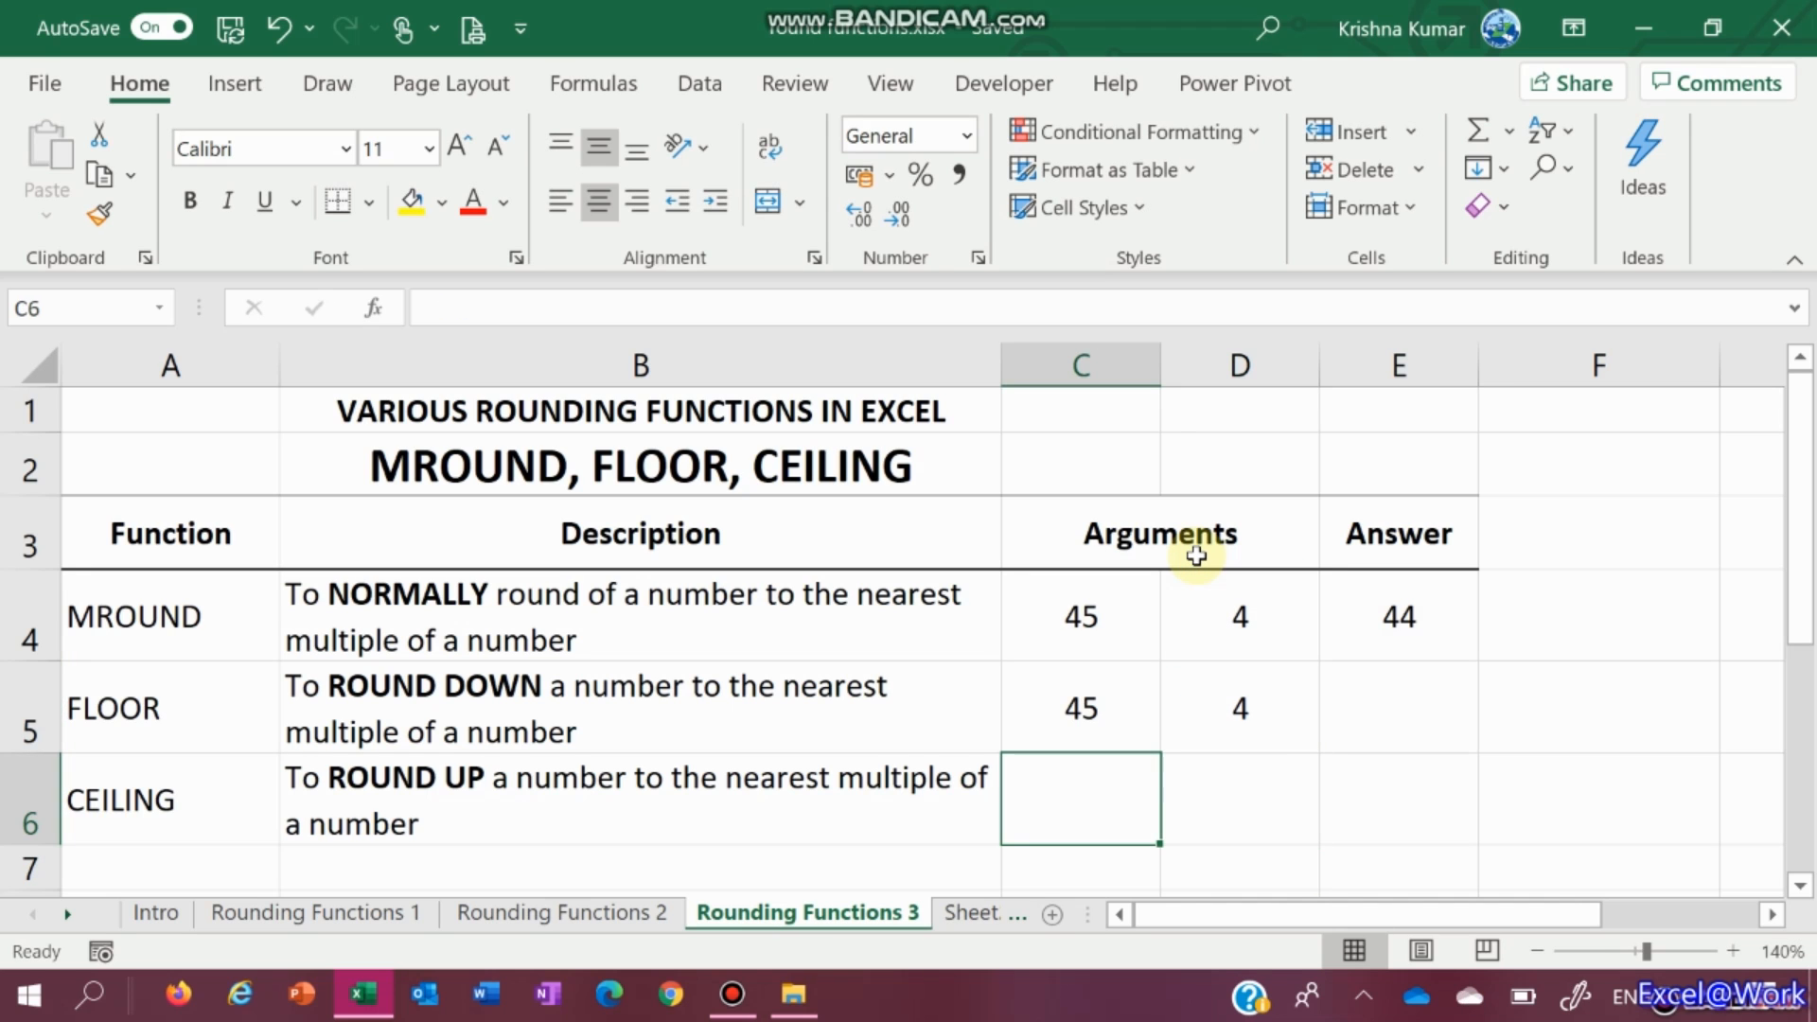
type("=")
key("Left")
key("Right")
key("Up")
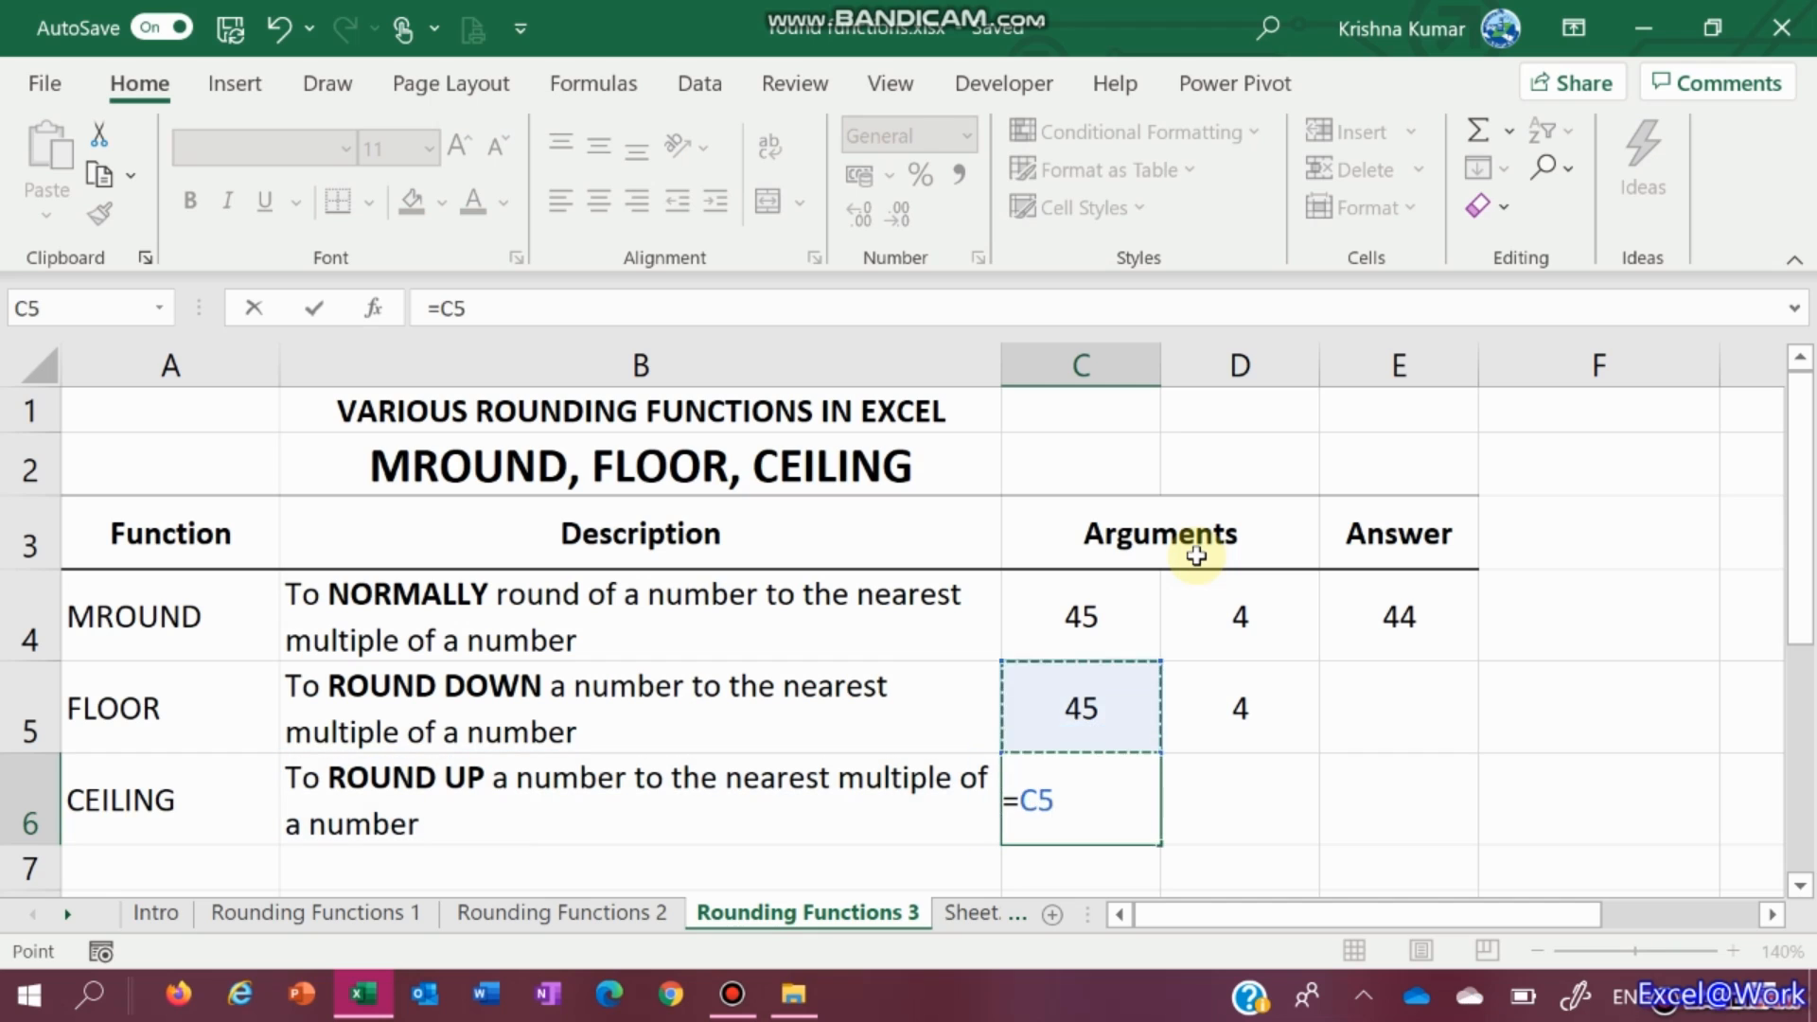
key("Return")
key("Up")
key("Right")
key("F2")
type("=")
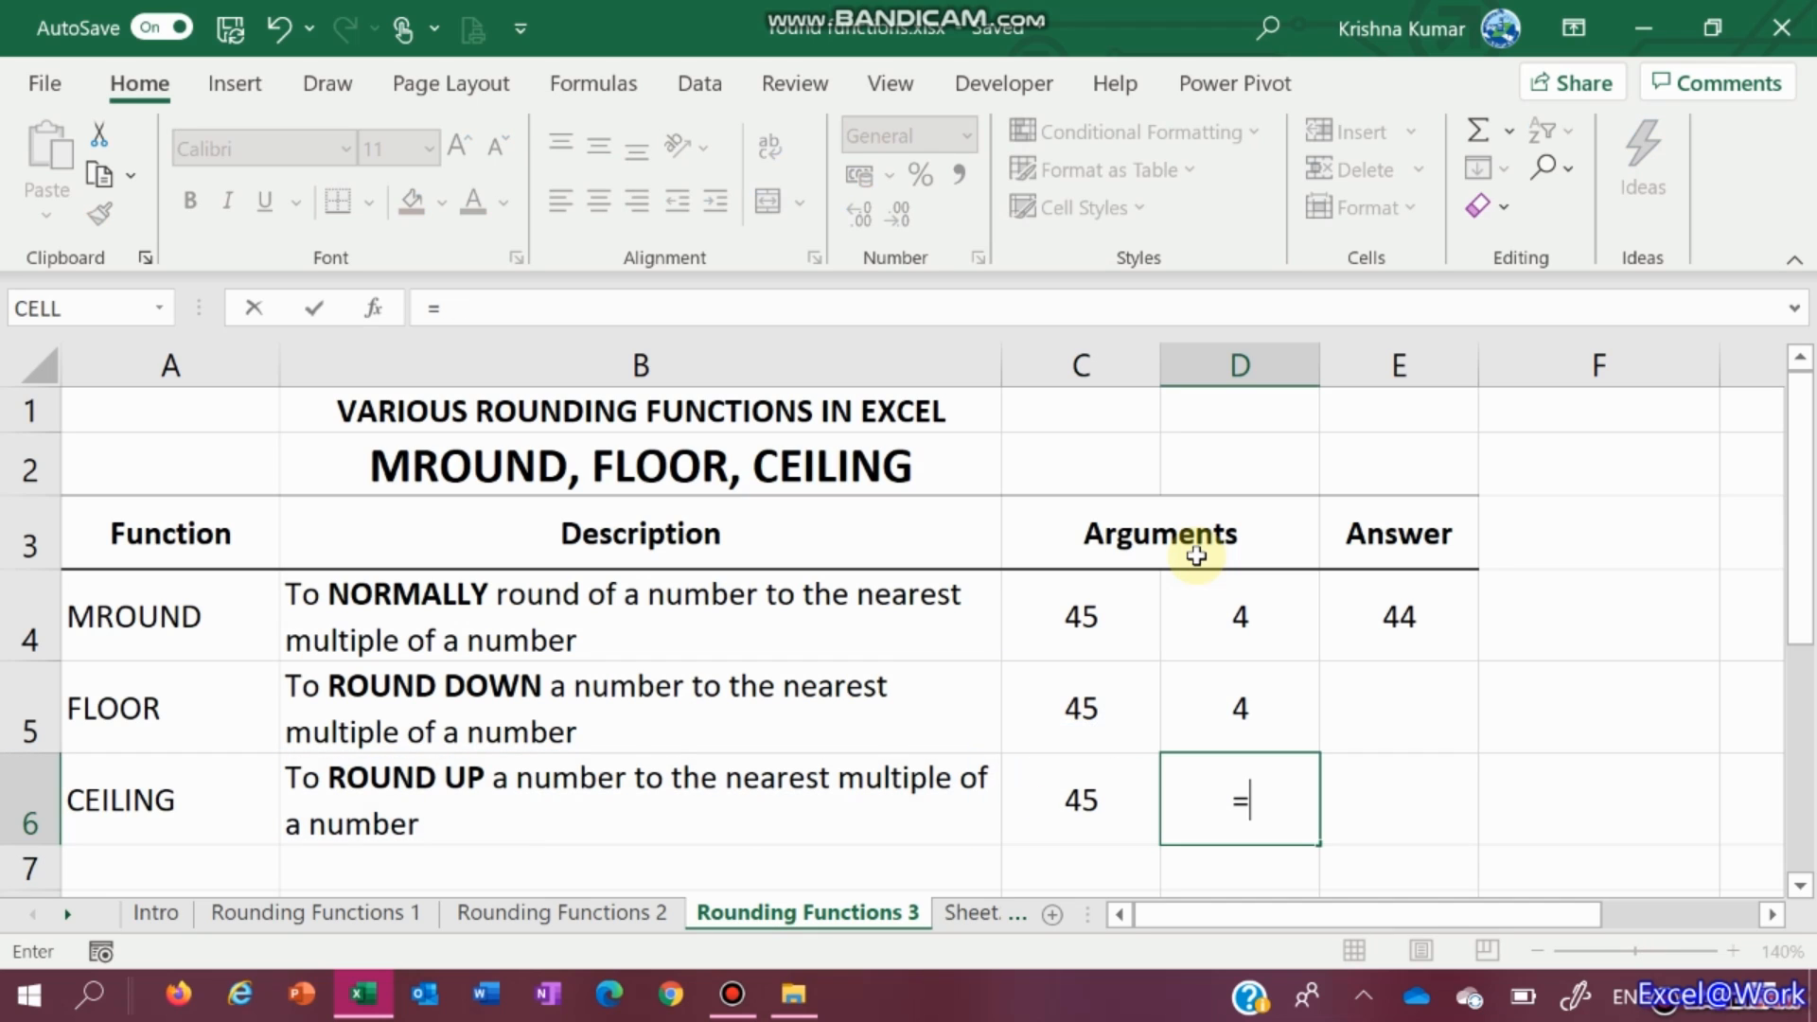
key("Up")
key("Return")
key("Up")
key("Up")
Enter =FLOOR(C5,D5) in E5, giving 44
key("Right")
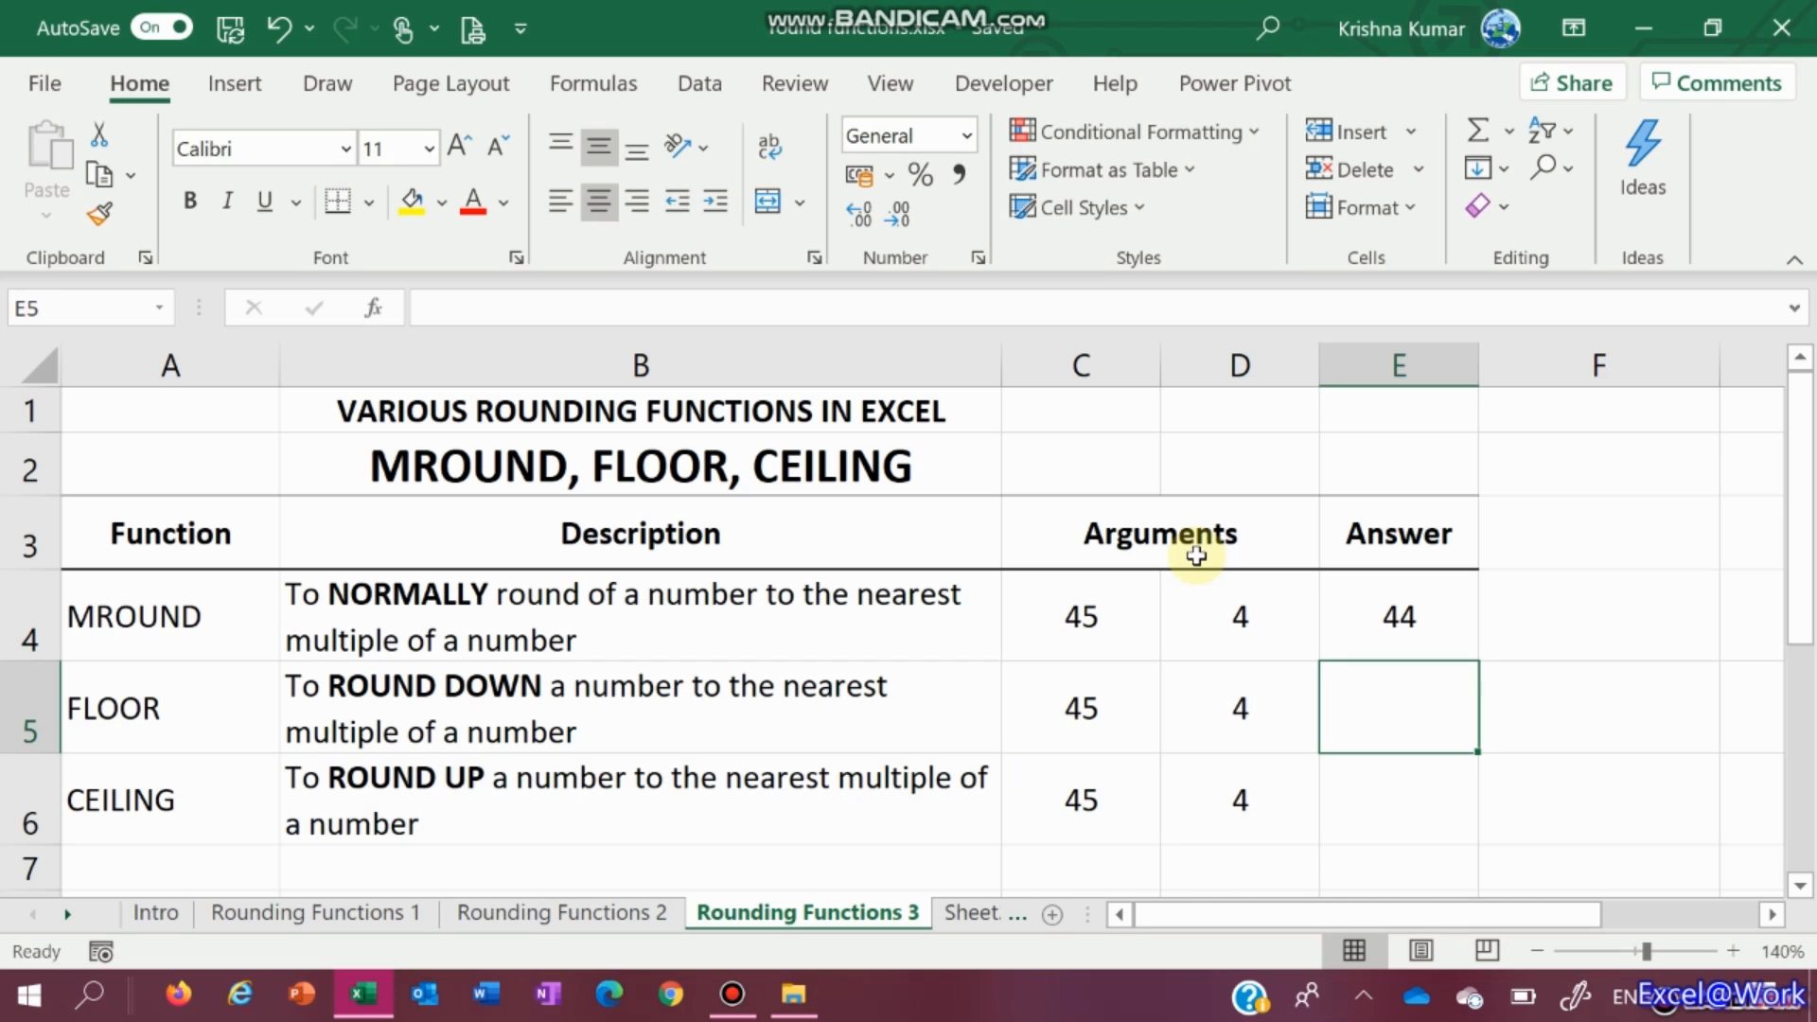
type("=floor")
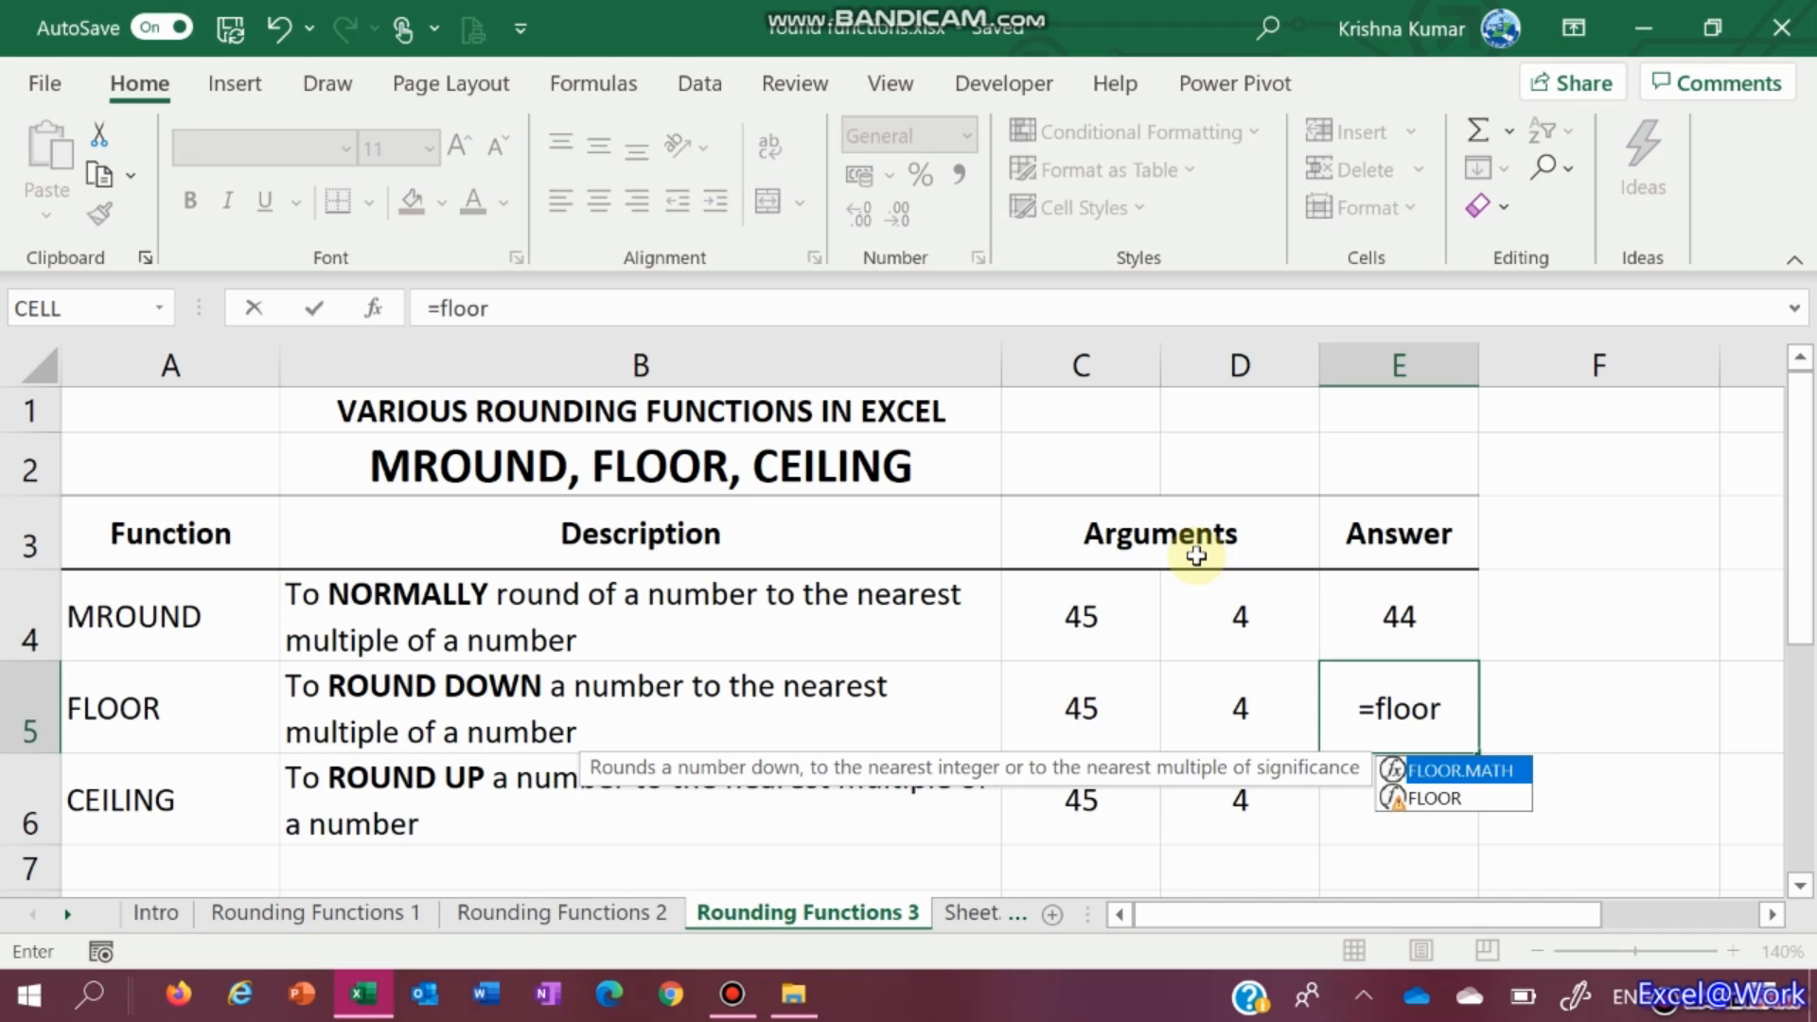
key("Down")
key("Tab")
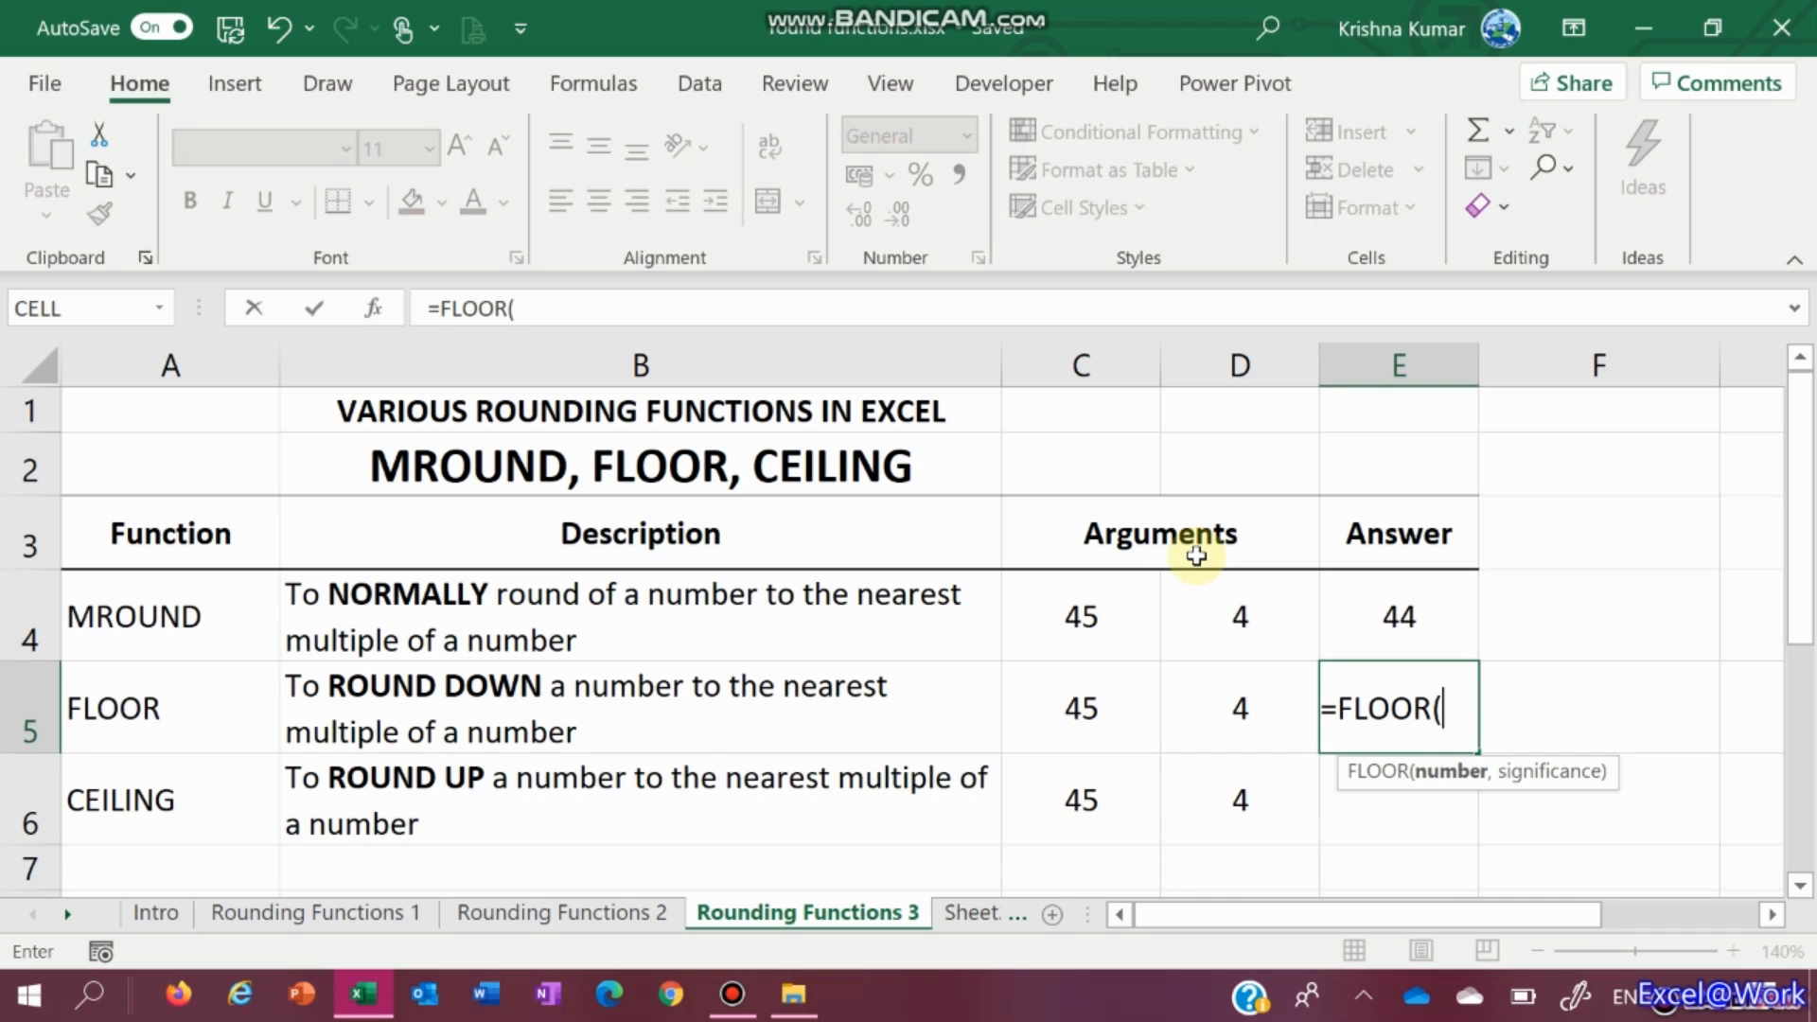
key("Left")
key("Left")
type(",")
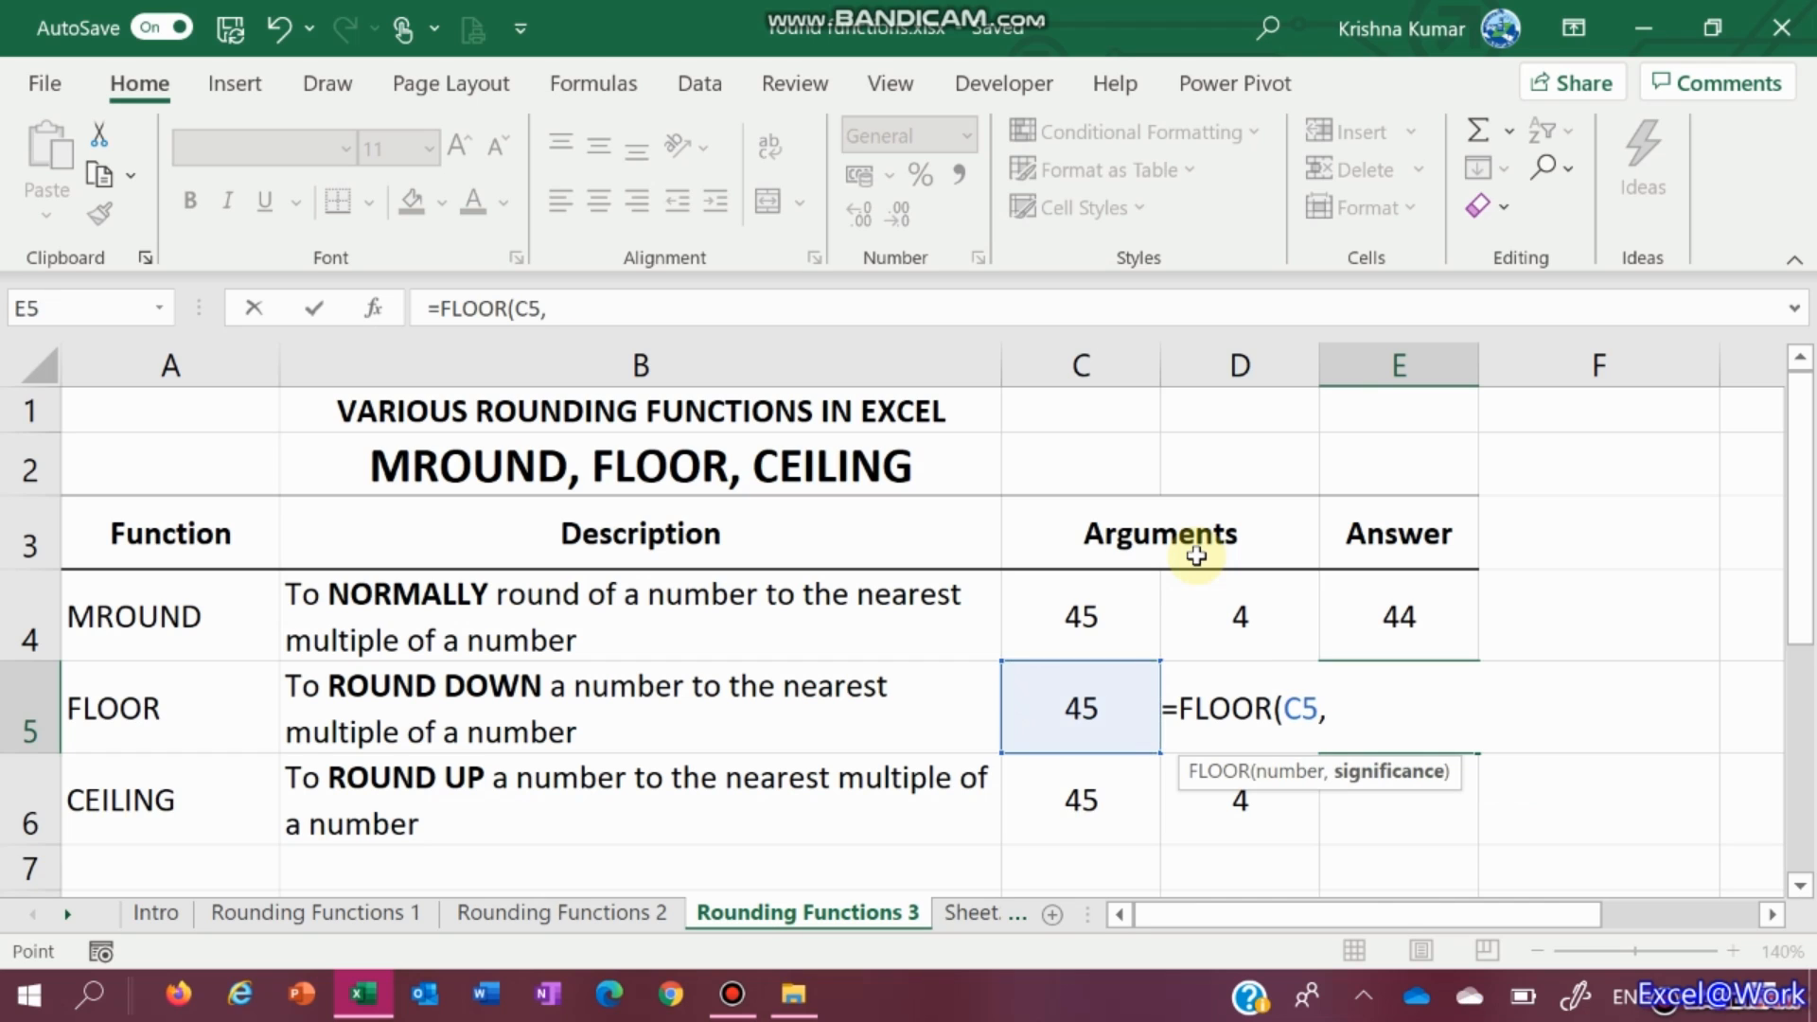
key("Left")
key("Return")
key("Up")
key("Up")
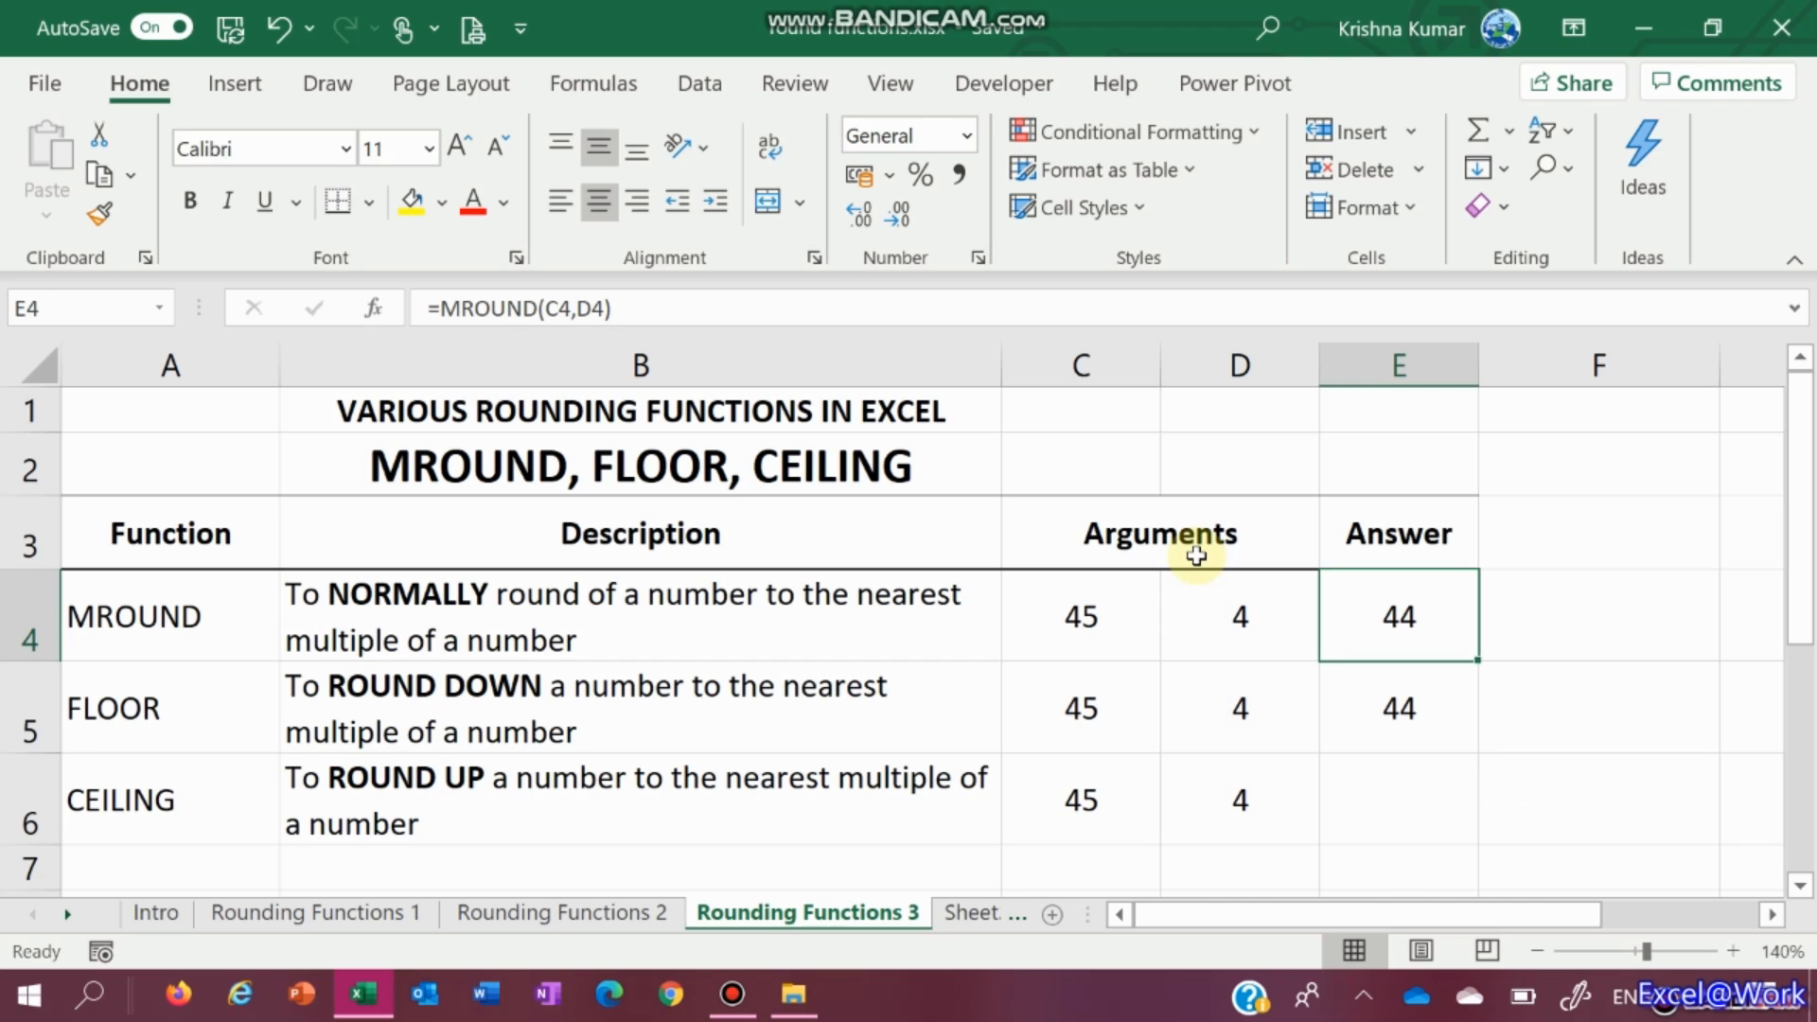
key("Down")
key("Up")
key("Left")
key("Left")
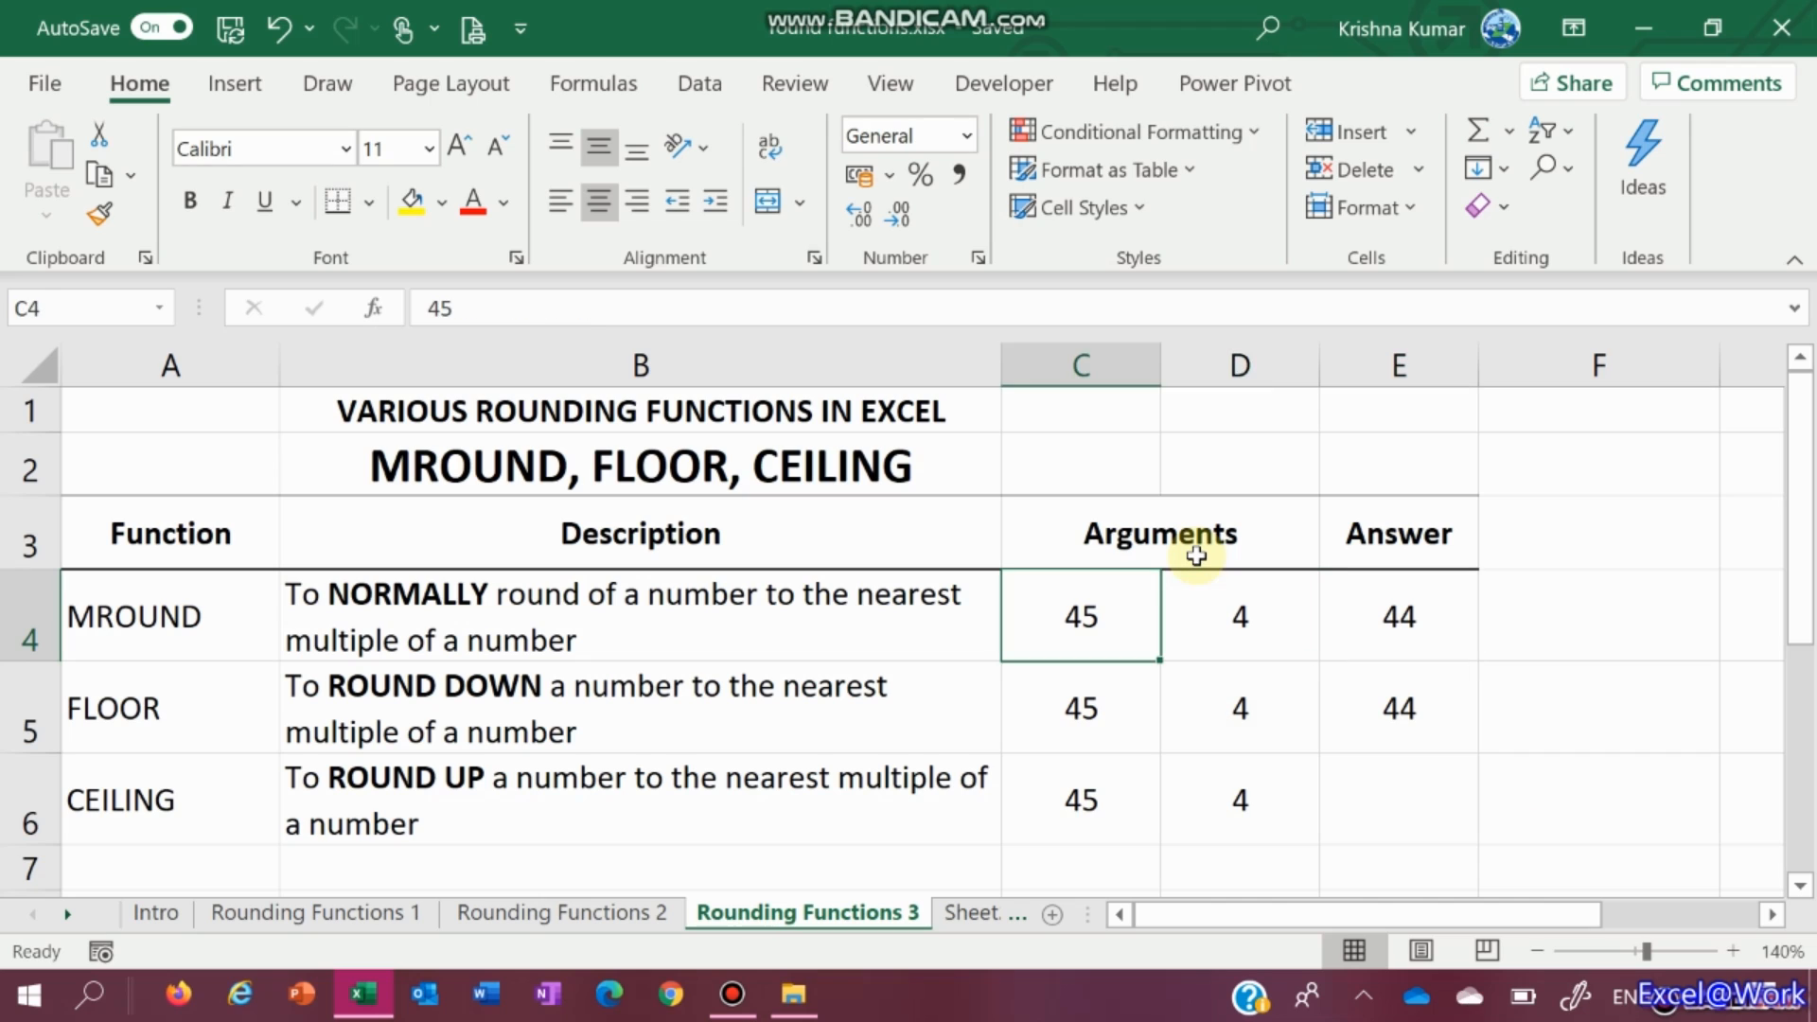
key("Right")
key("Right")
key("Down")
key("Down")
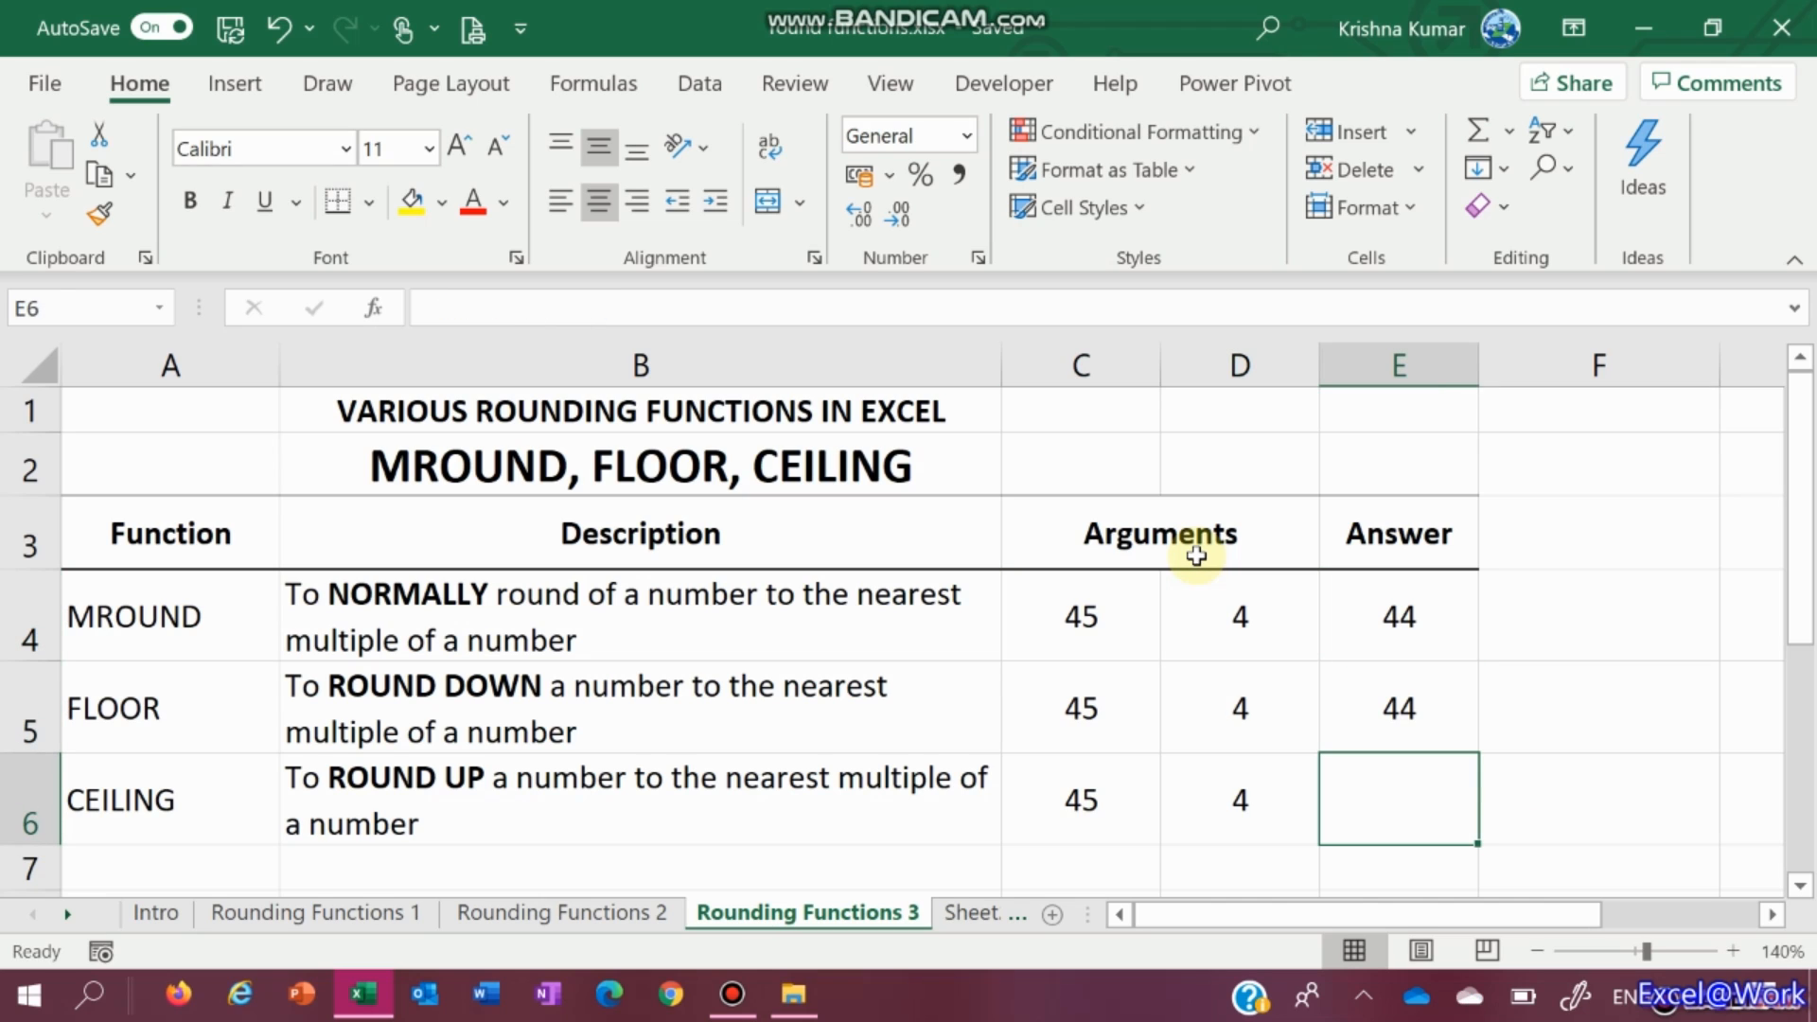
Type the CEILING formula in E6 using C6 and D6 as arguments
type("c")
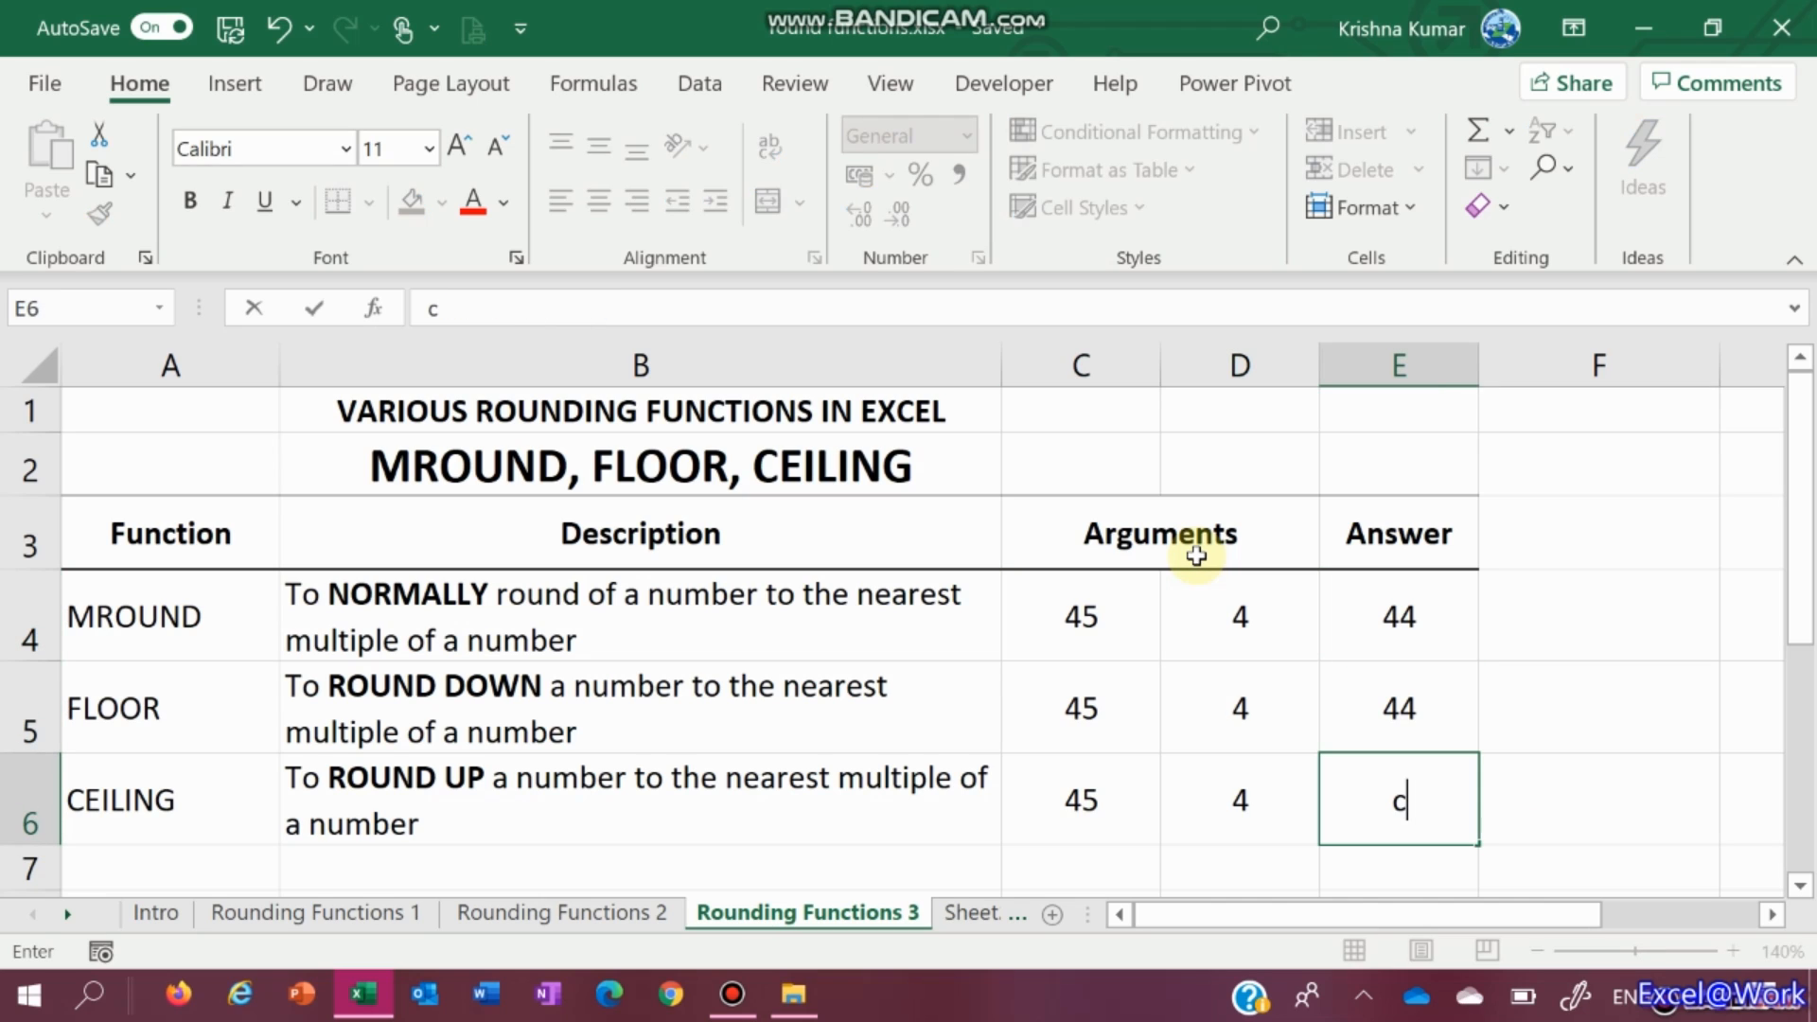
key("BackSpace")
type("-ceil")
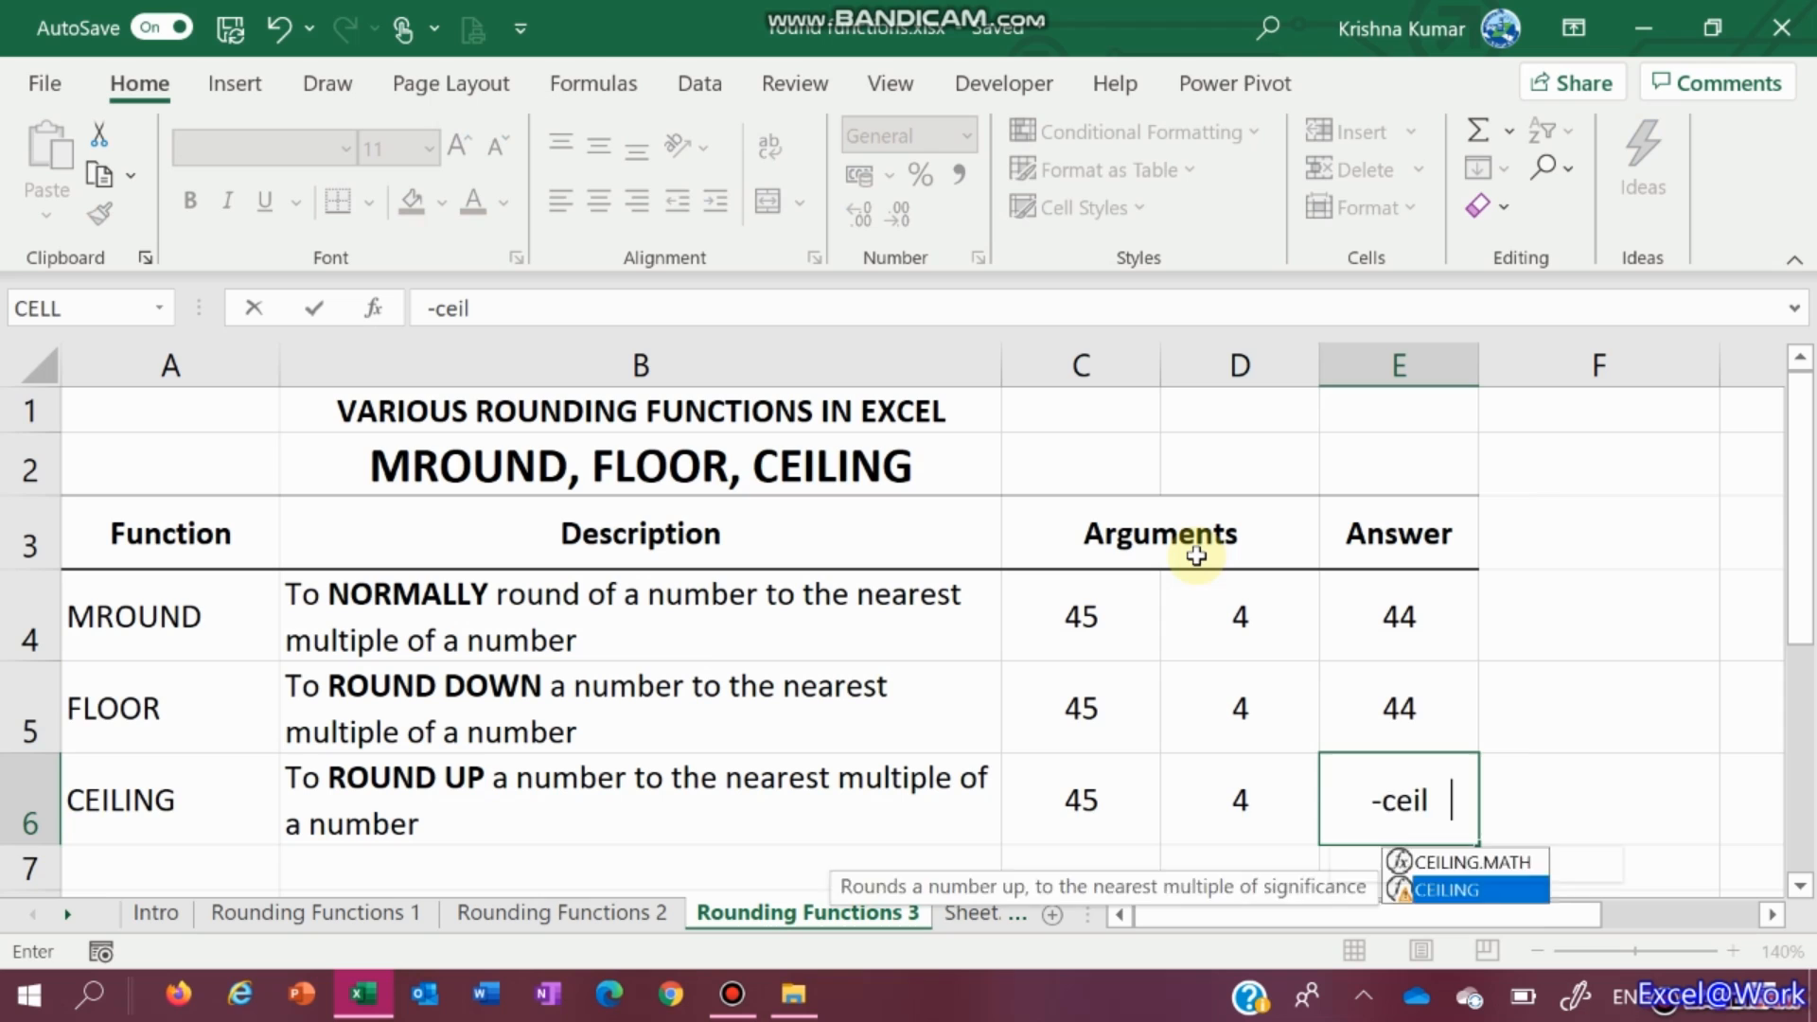
key("Tab")
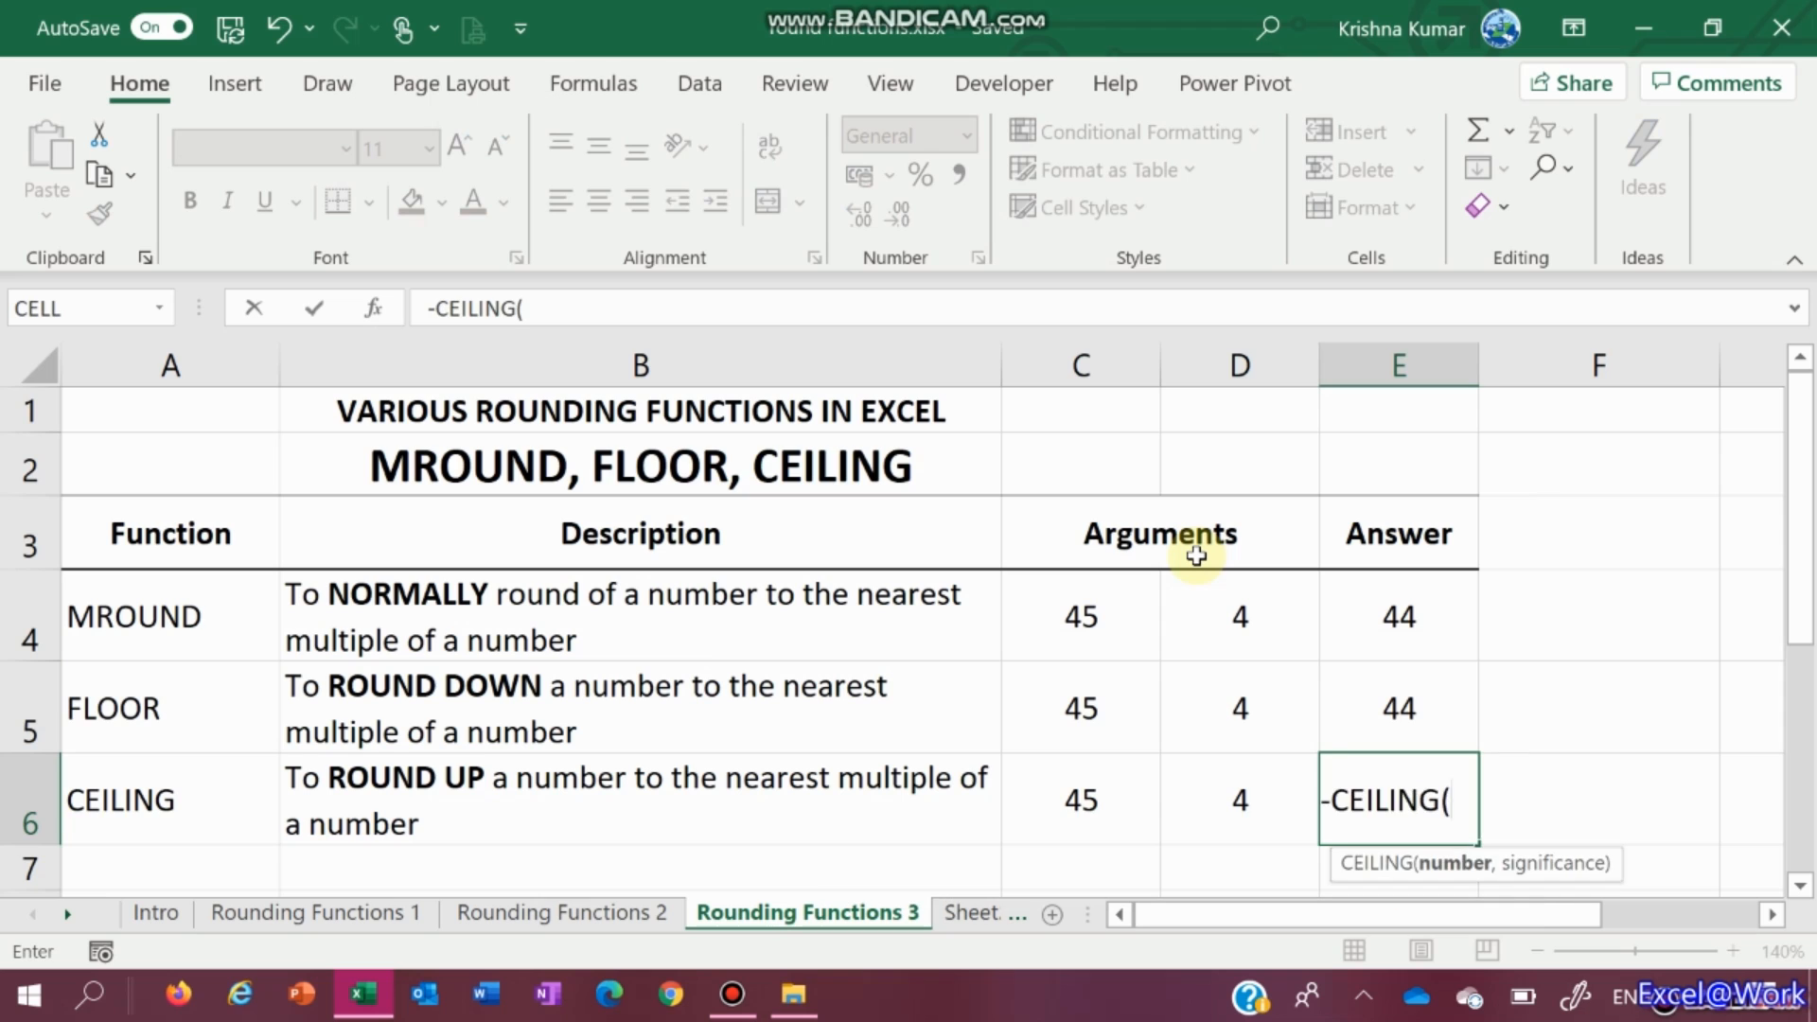
key("Left")
key("Left")
type(",")
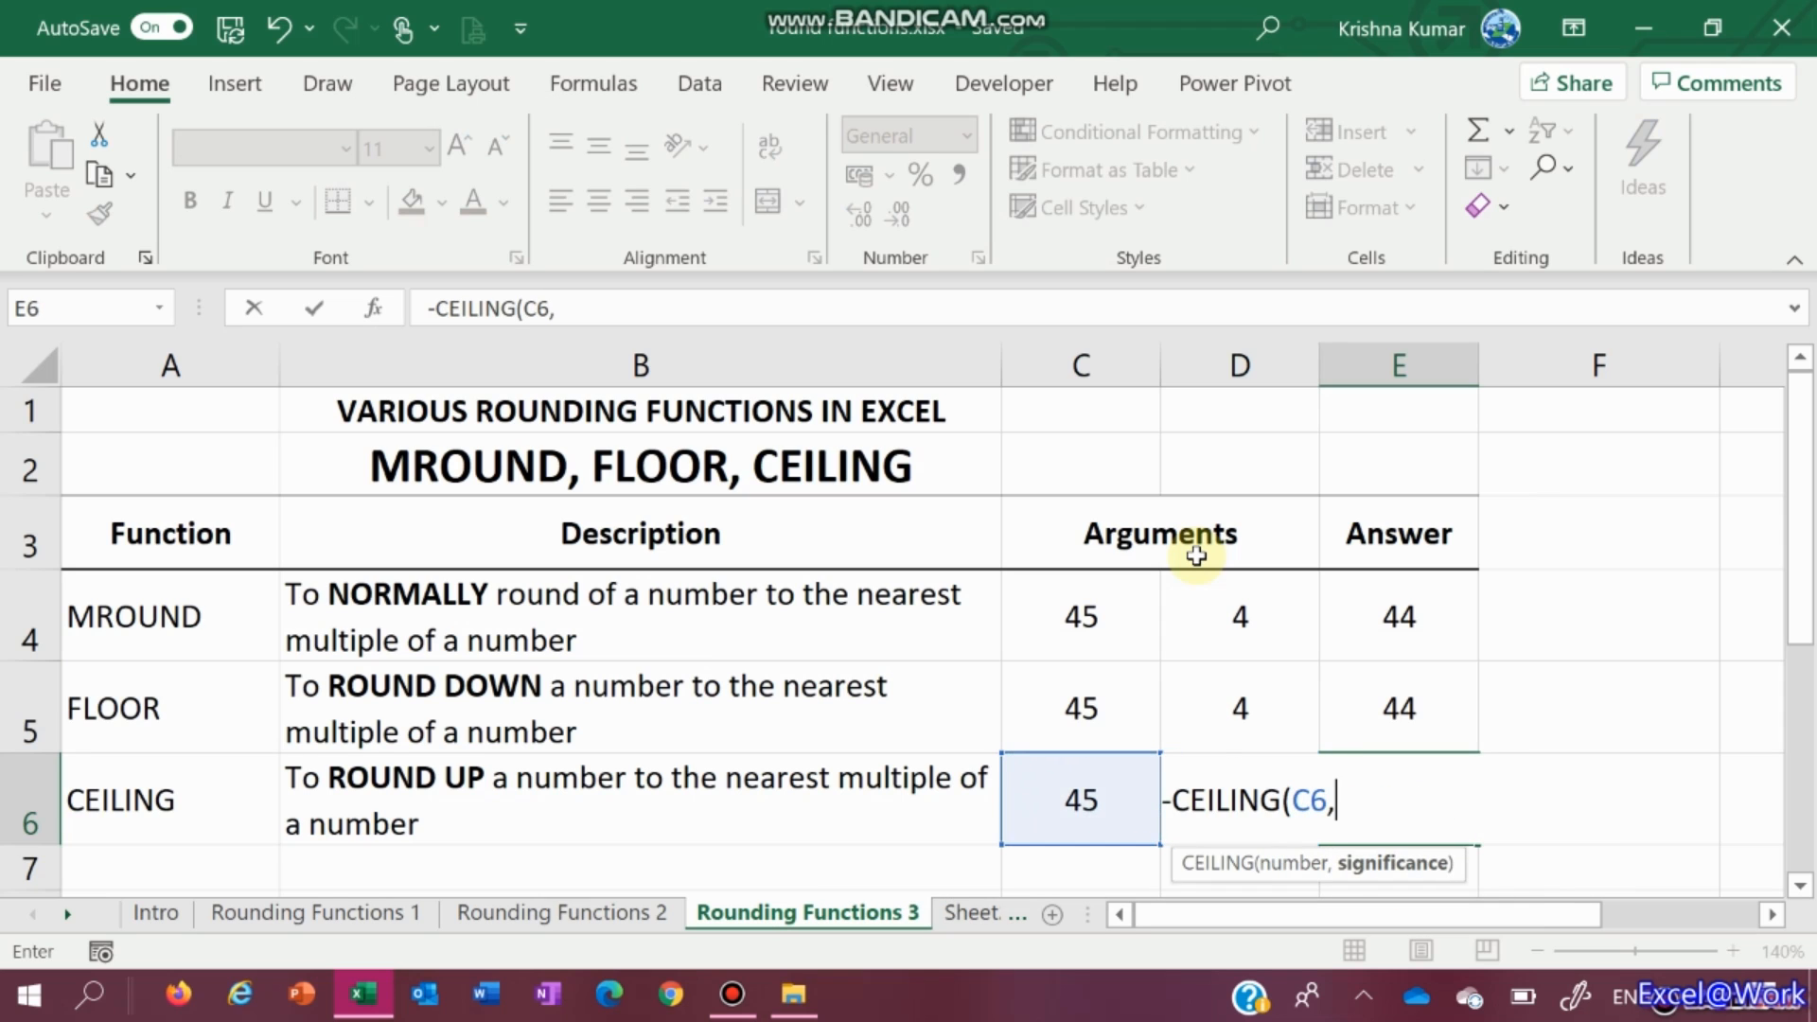
key("Left")
type(")")
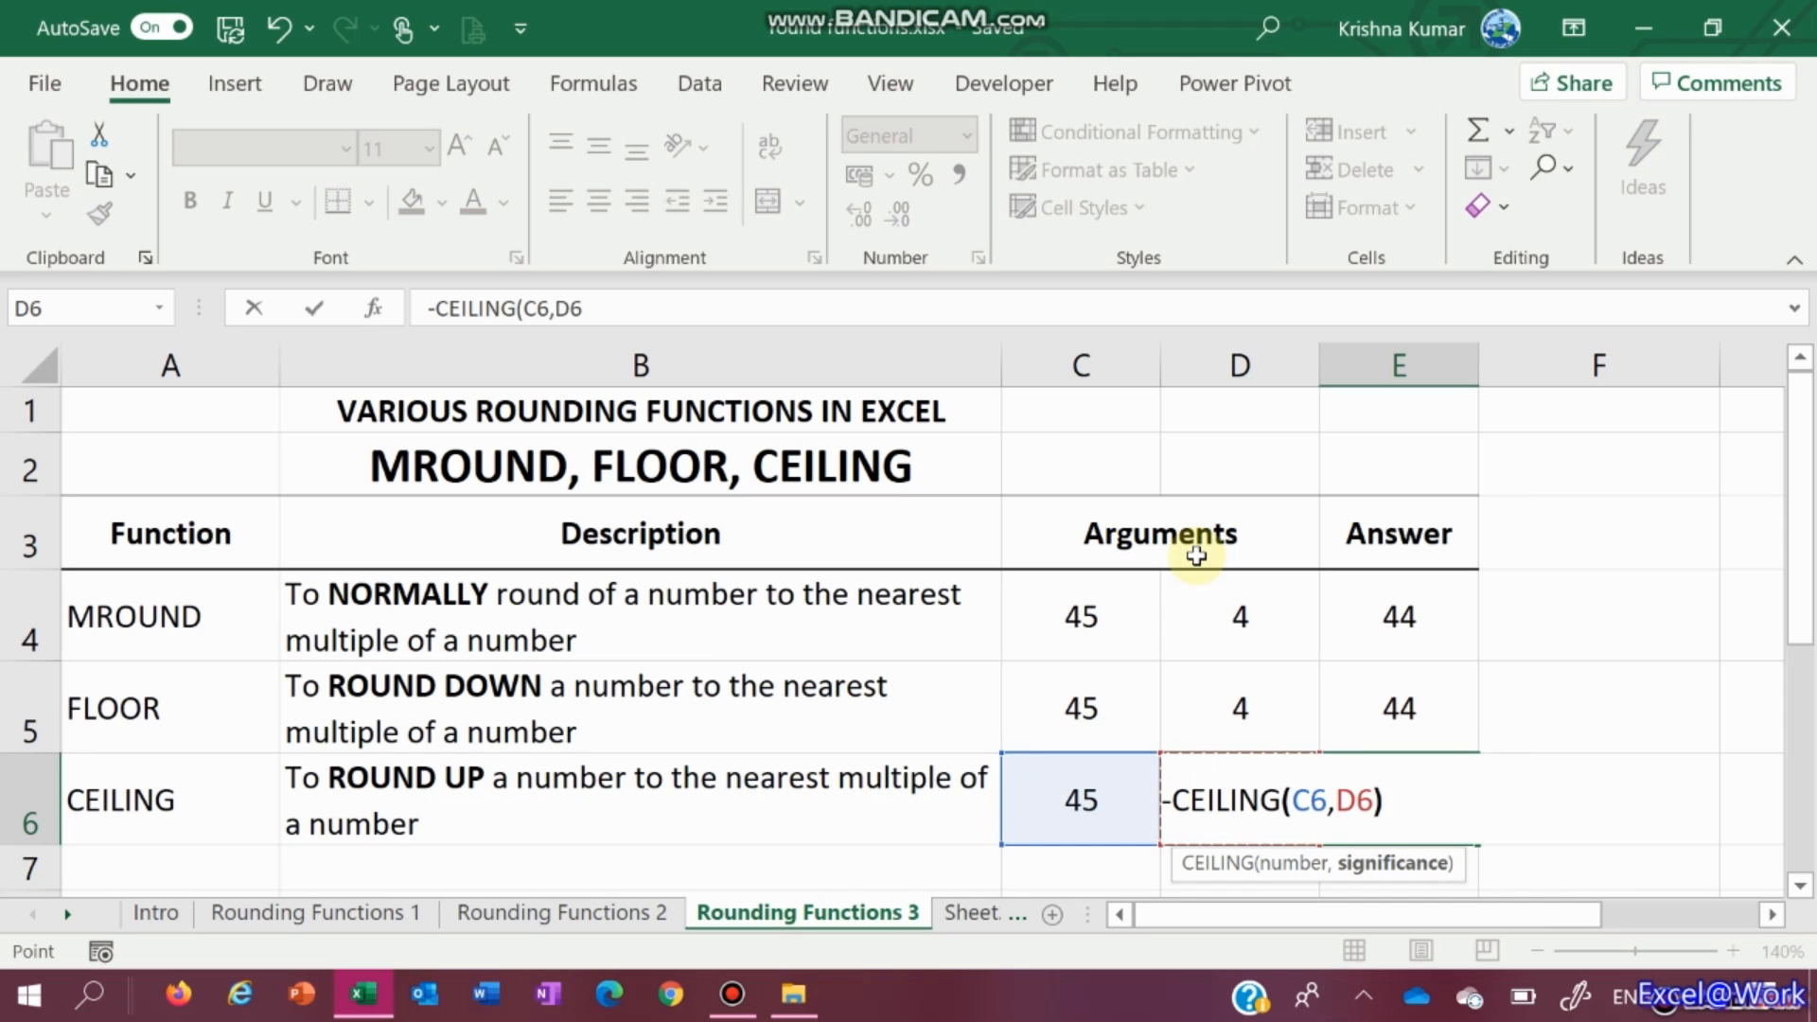
Remove the stray minus sign and commit =CEILING(C6,D6), showing 48
key("Home")
type("=")
key("Right")
key("Right")
key("Right")
key("Left")
key("Left")
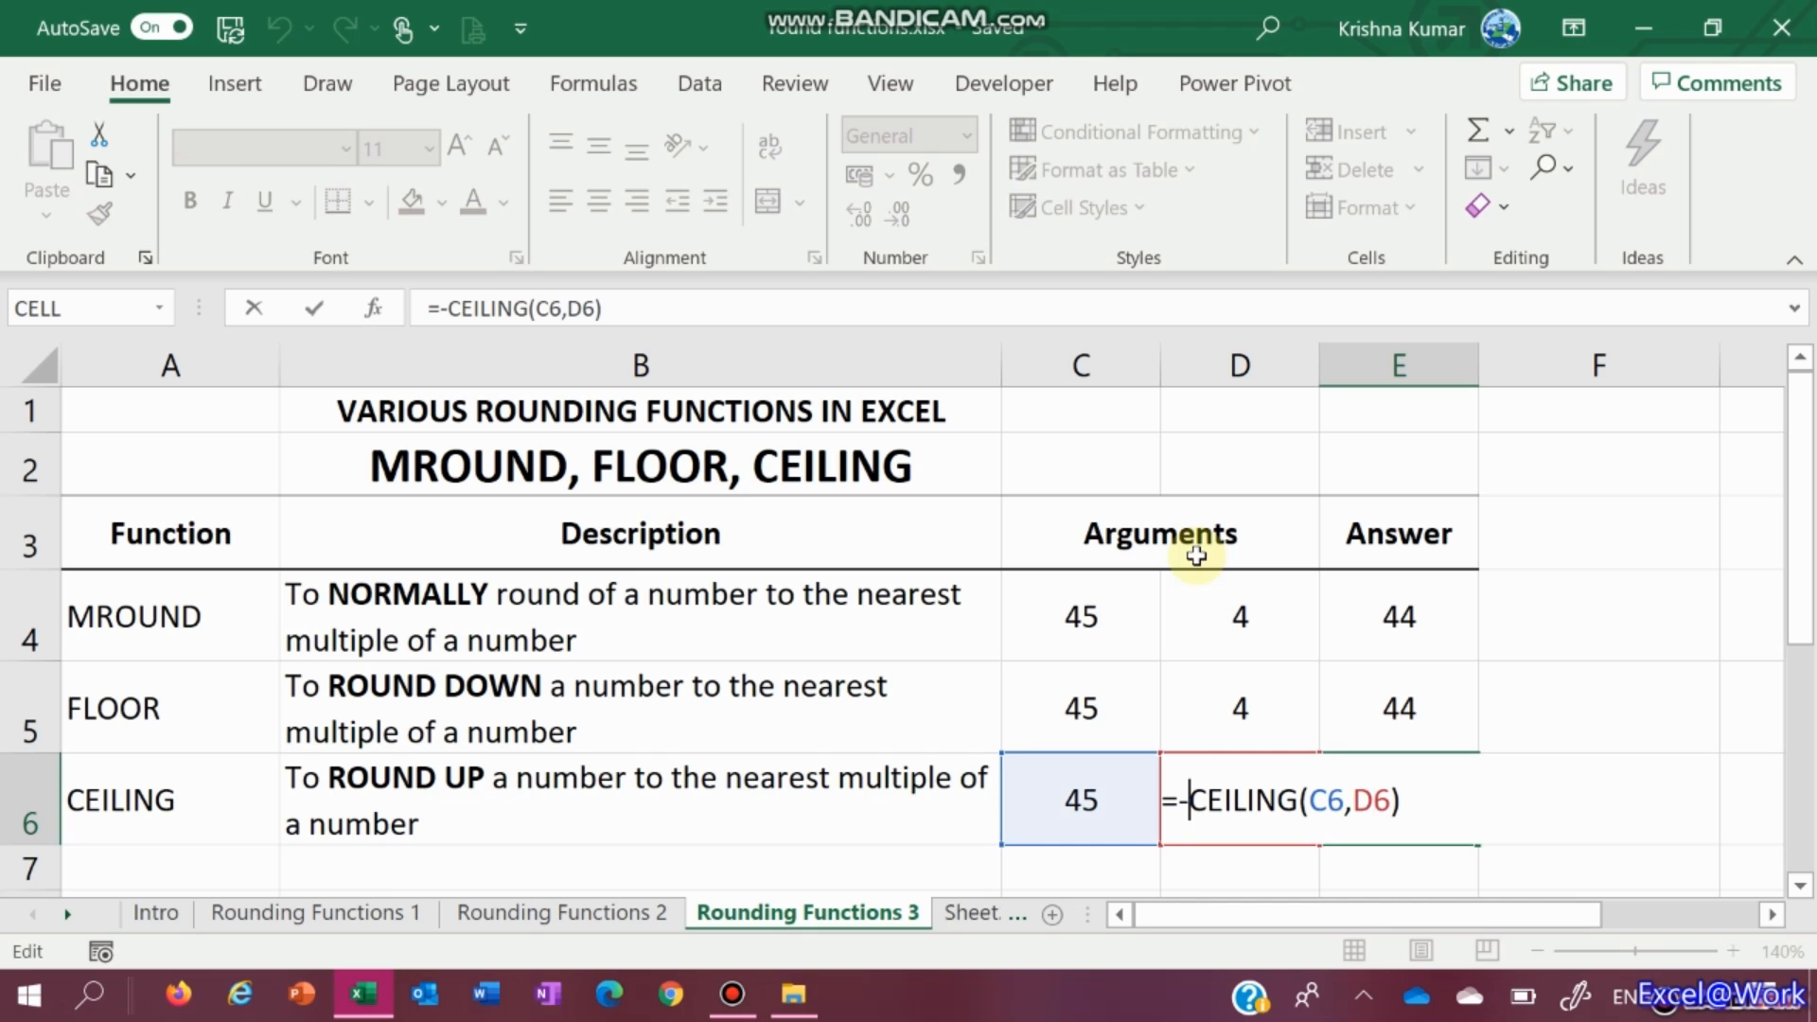
key("BackSpace")
key("Return")
key("Up")
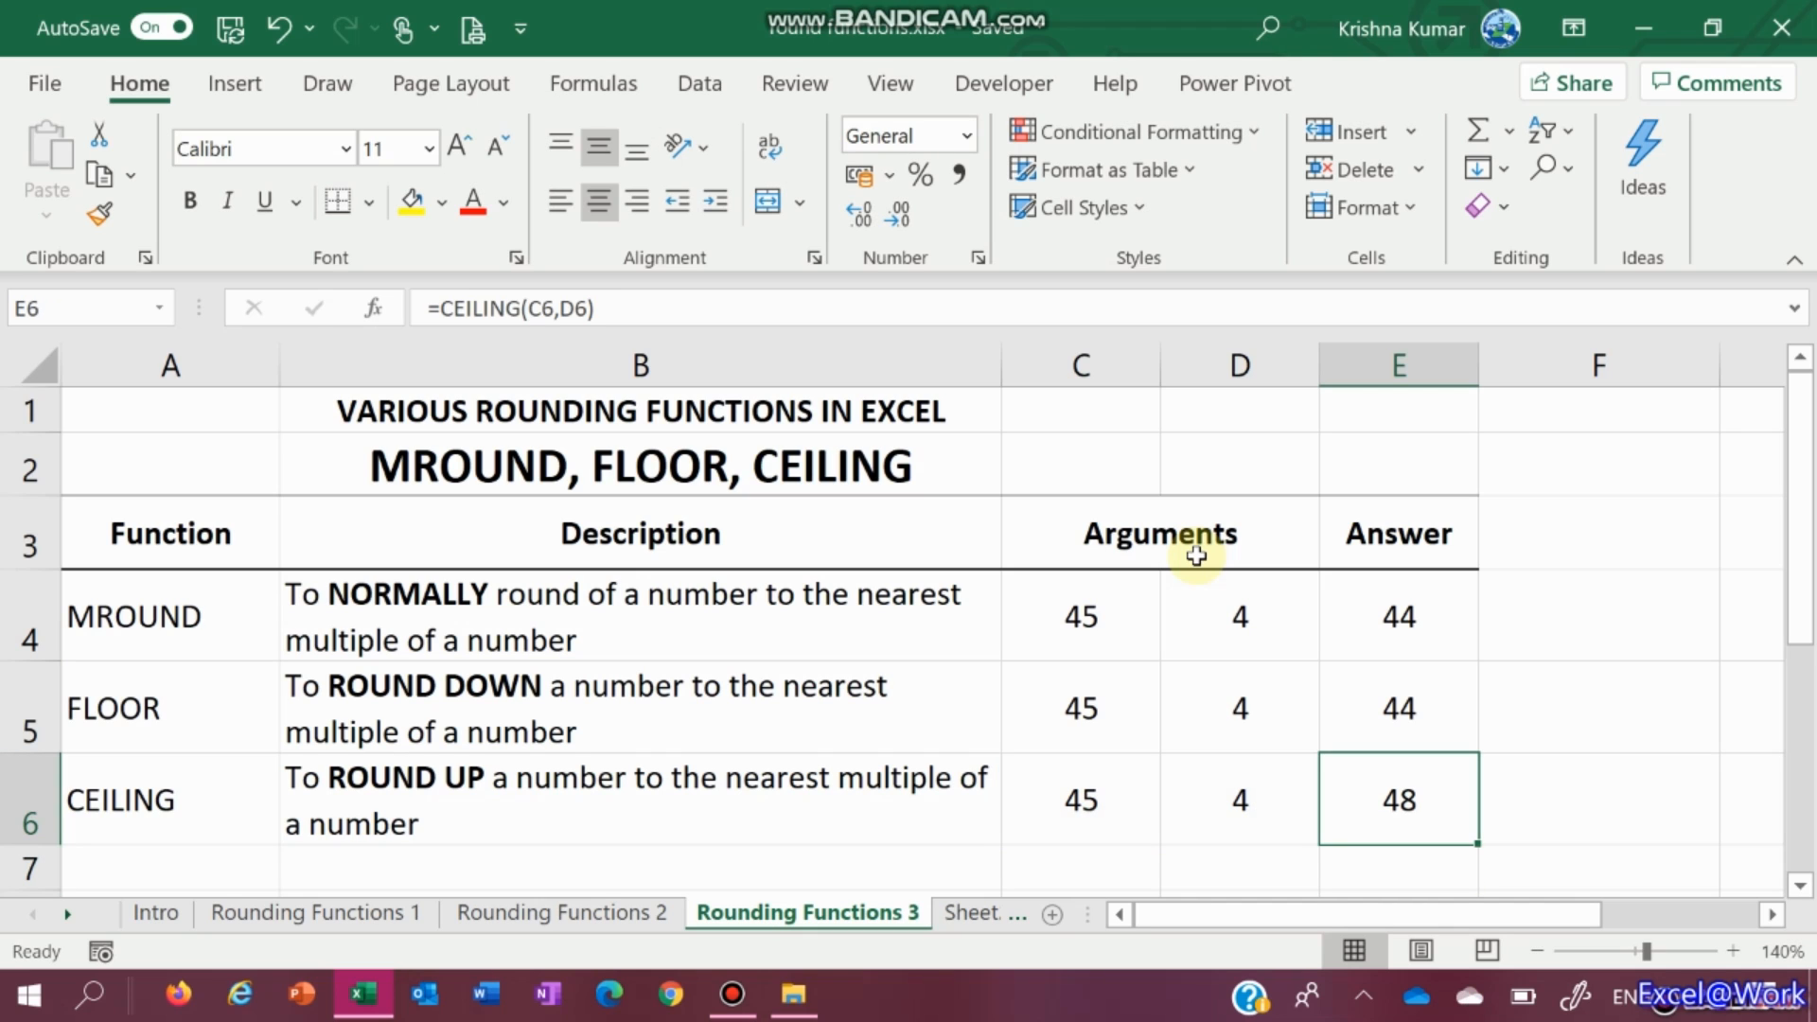
key("Up")
key("Up")
key("Left")
key("Left")
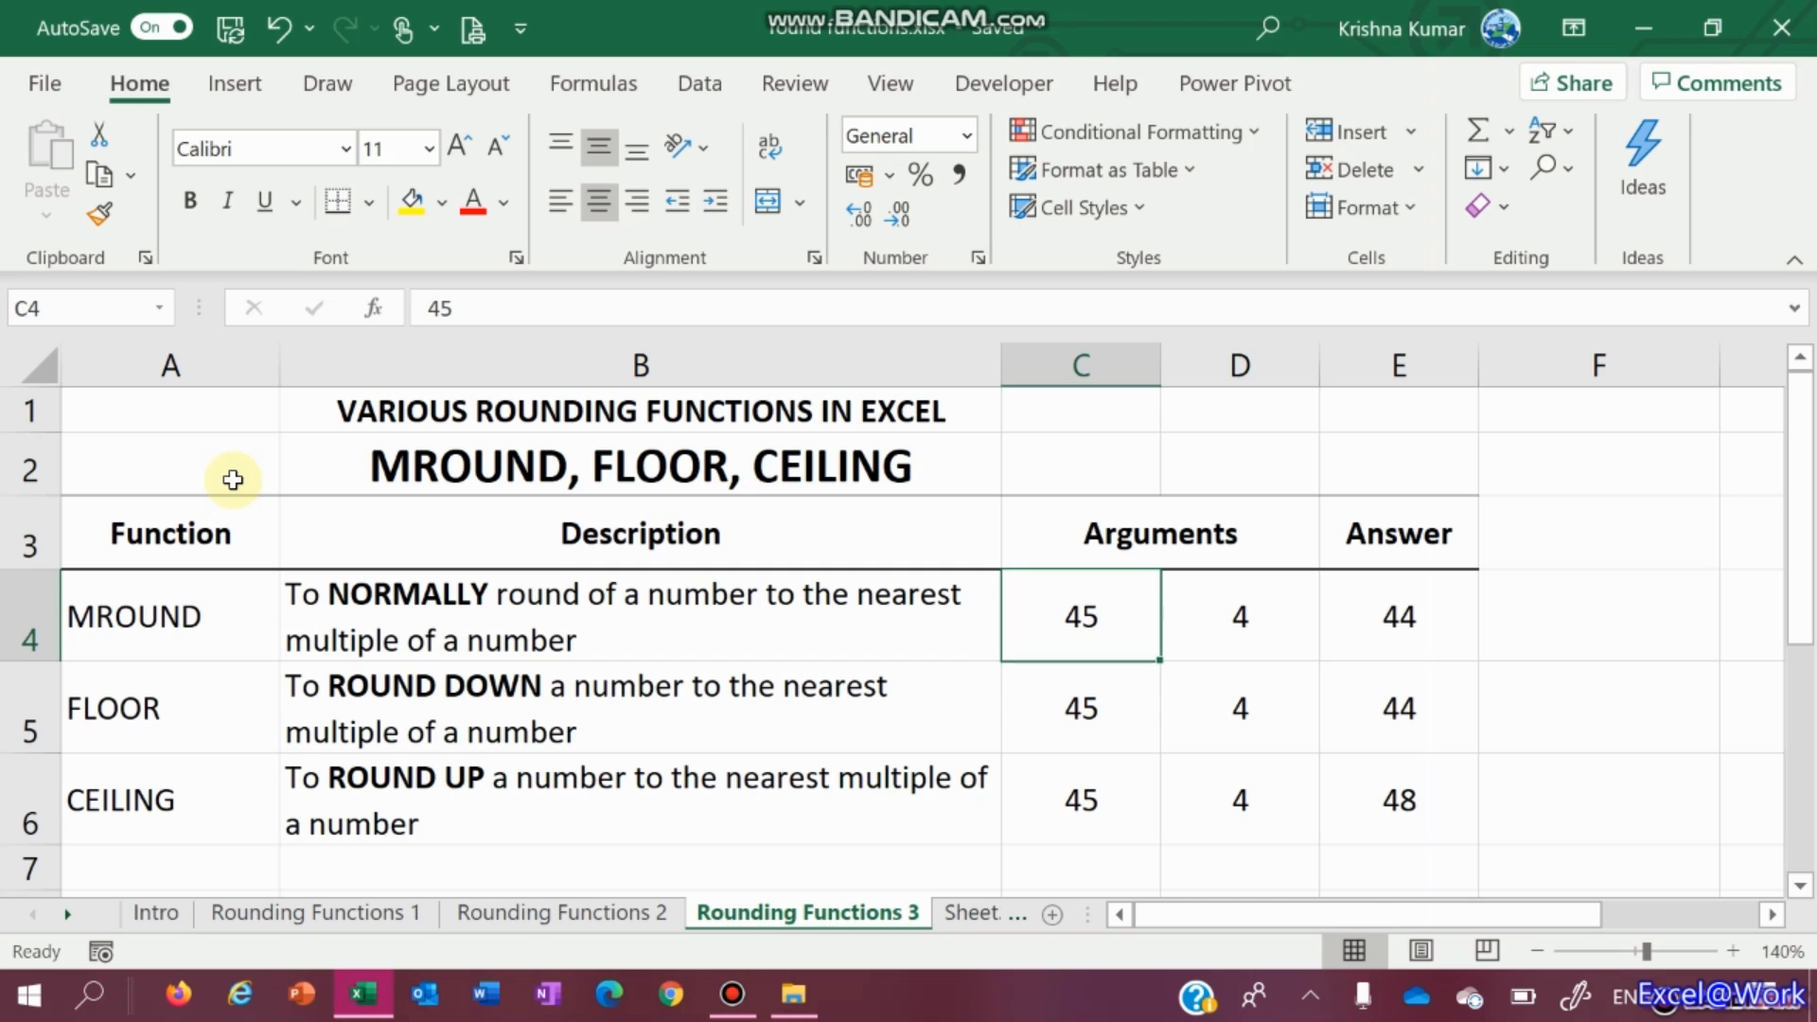
Try 56 as the number in C4 and review the MROUND, FLOOR and CEILING answers
type("56")
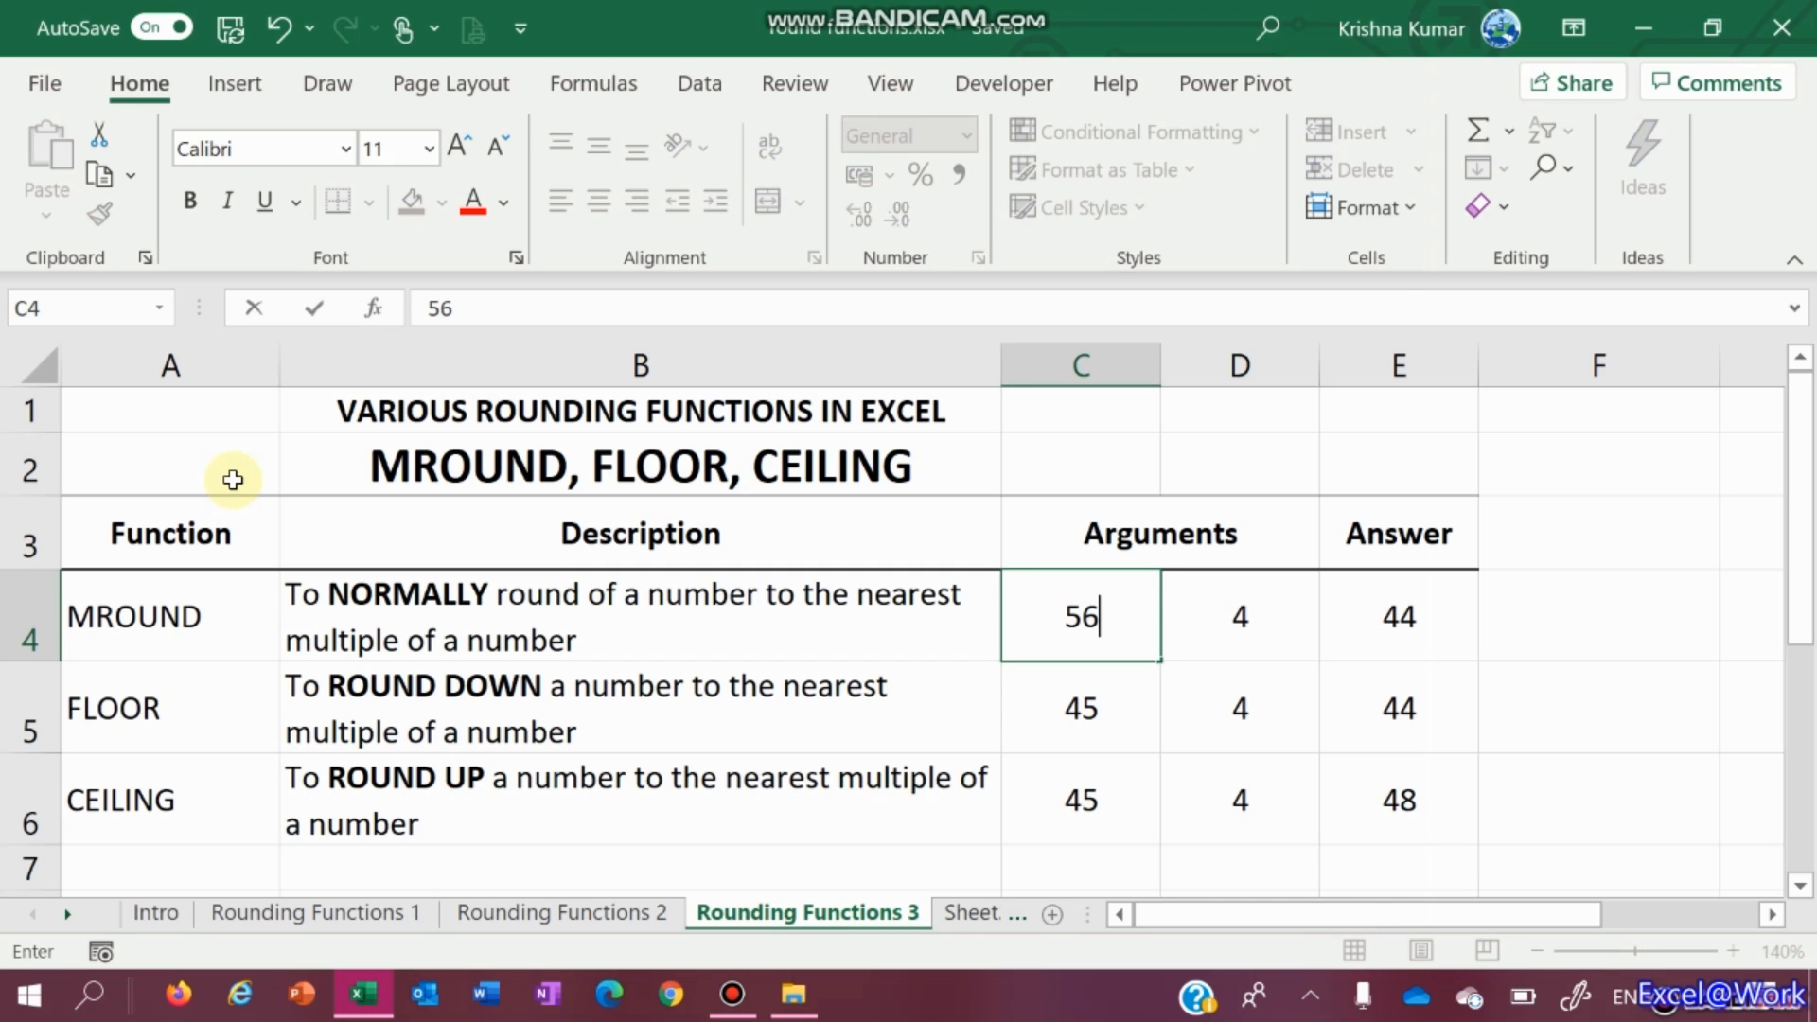
key("Right")
key("Right")
key("Down")
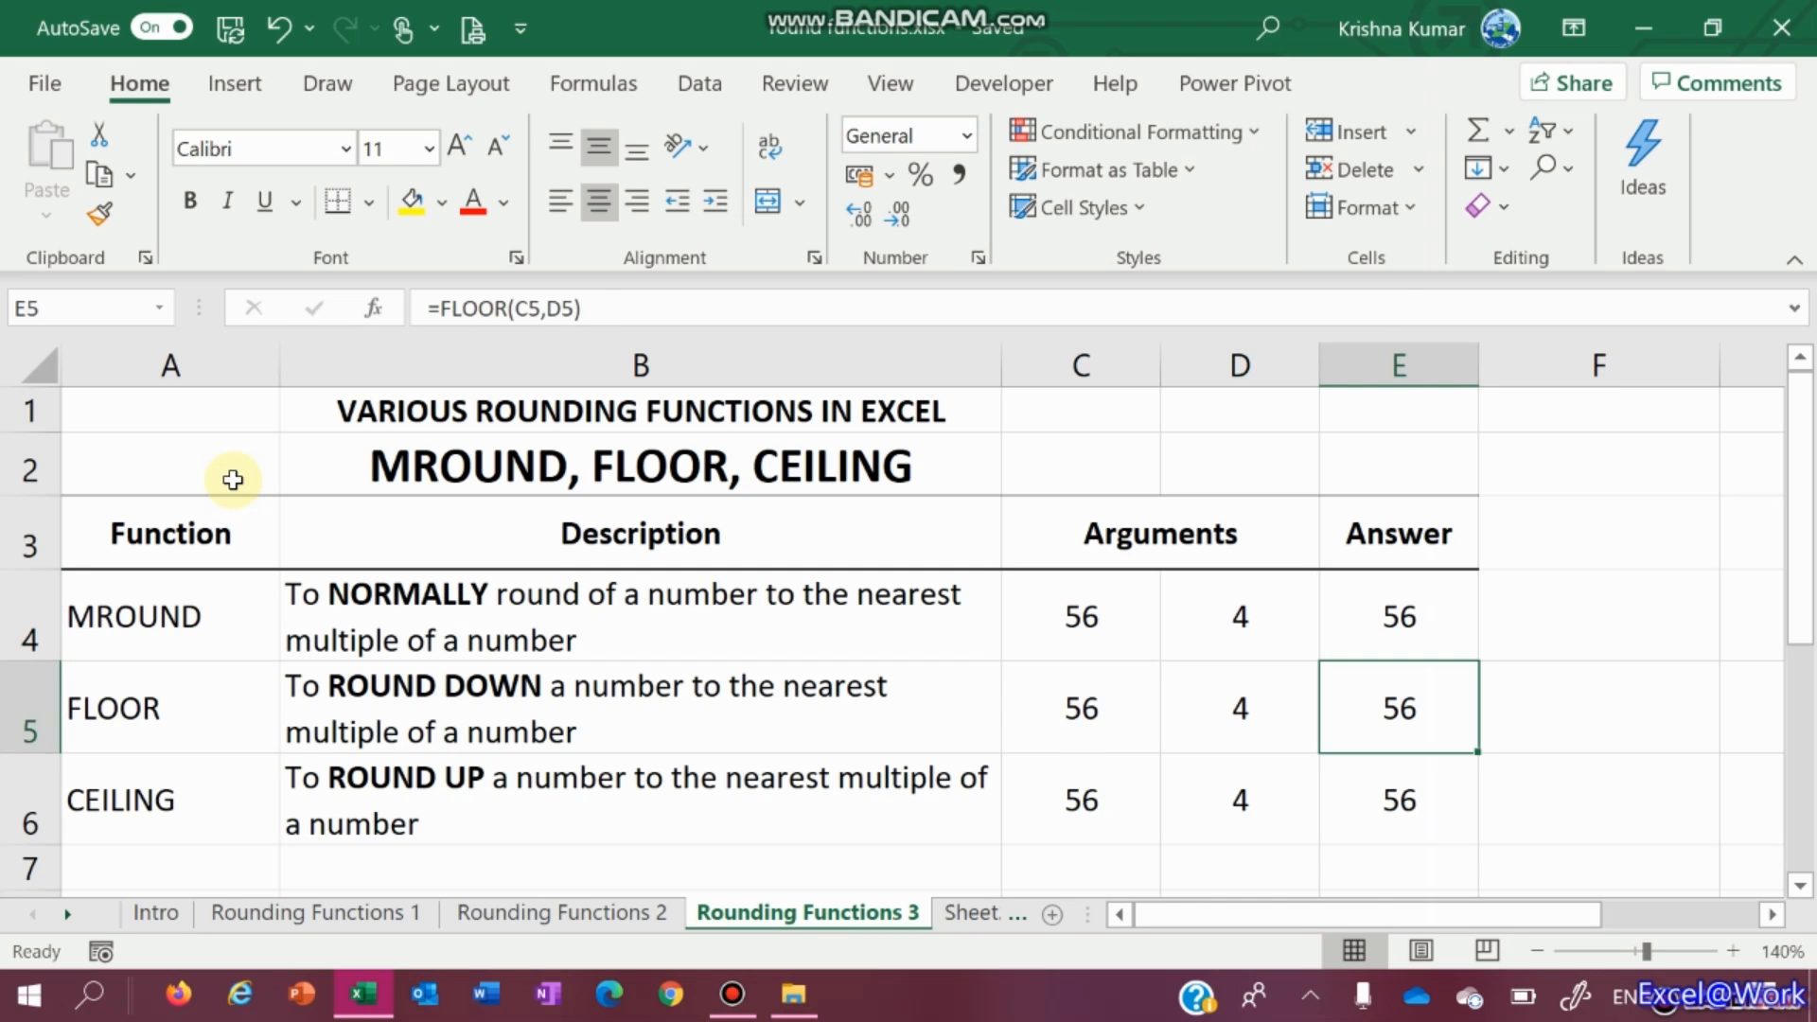
key("Up")
key("Left")
key("Left")
key("Right")
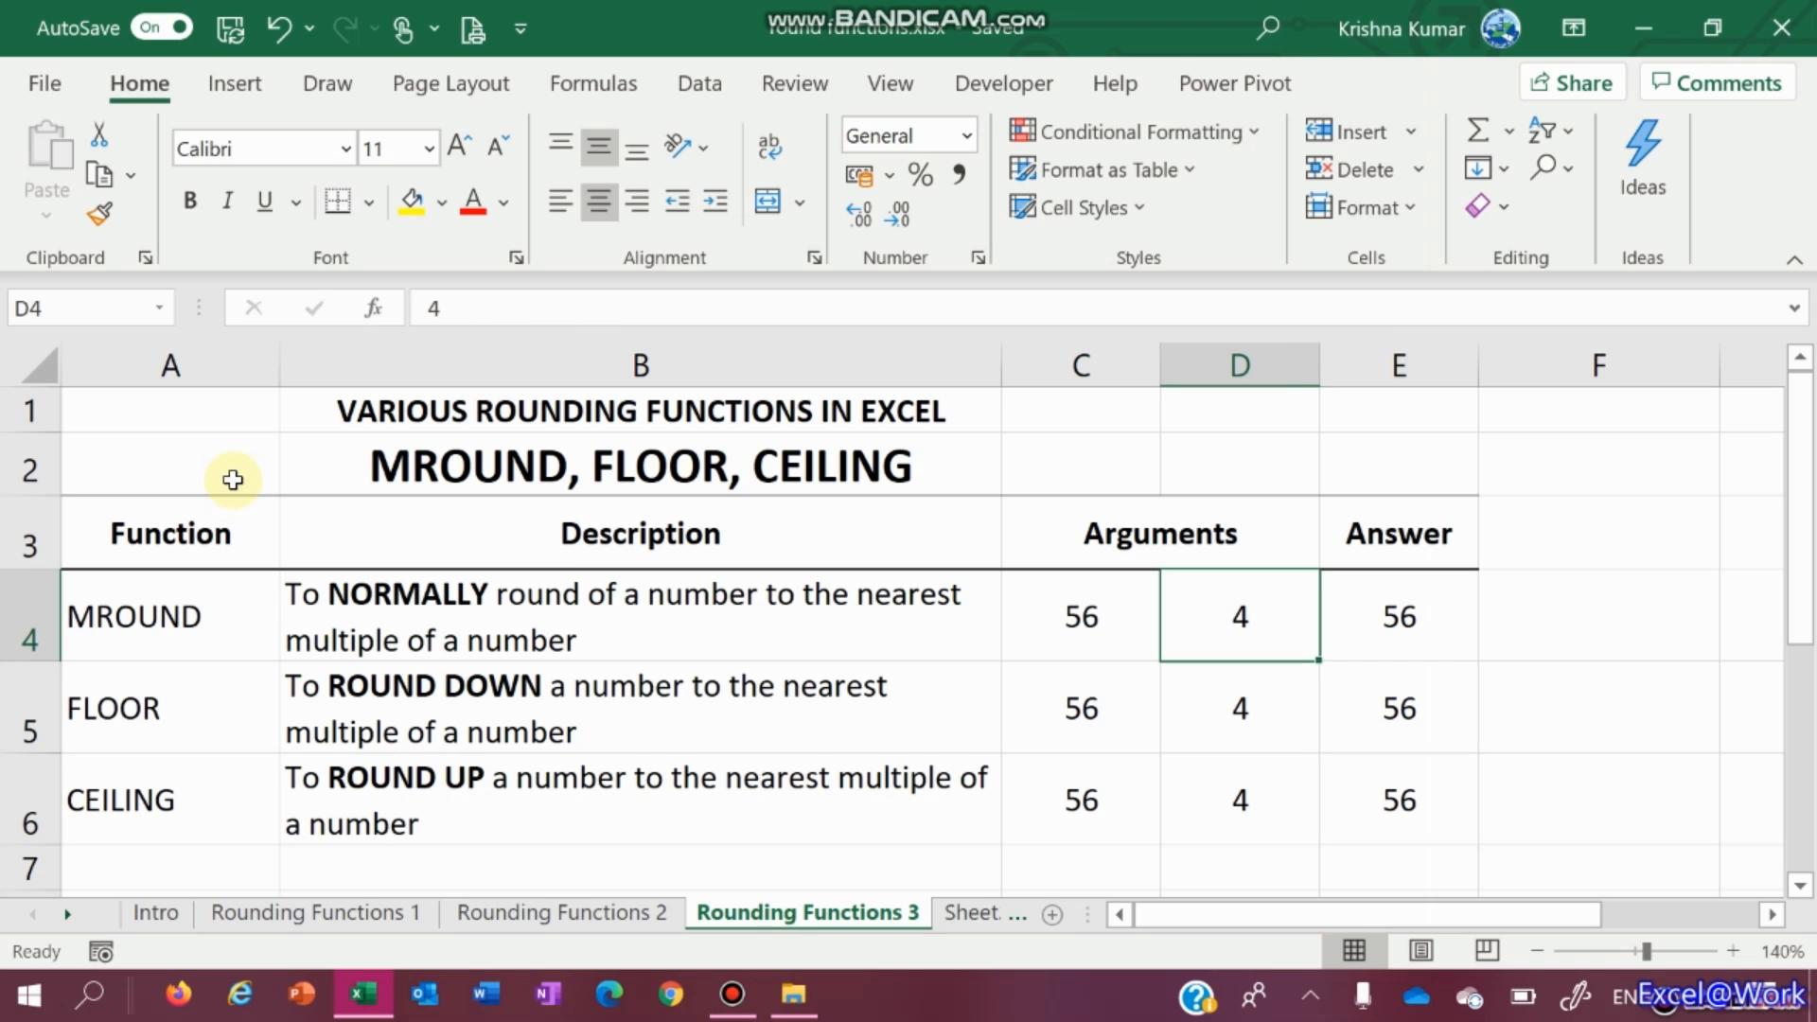
key("Right")
key("Down")
key("Down")
key("Up")
key("Up")
key("Left")
key("Left")
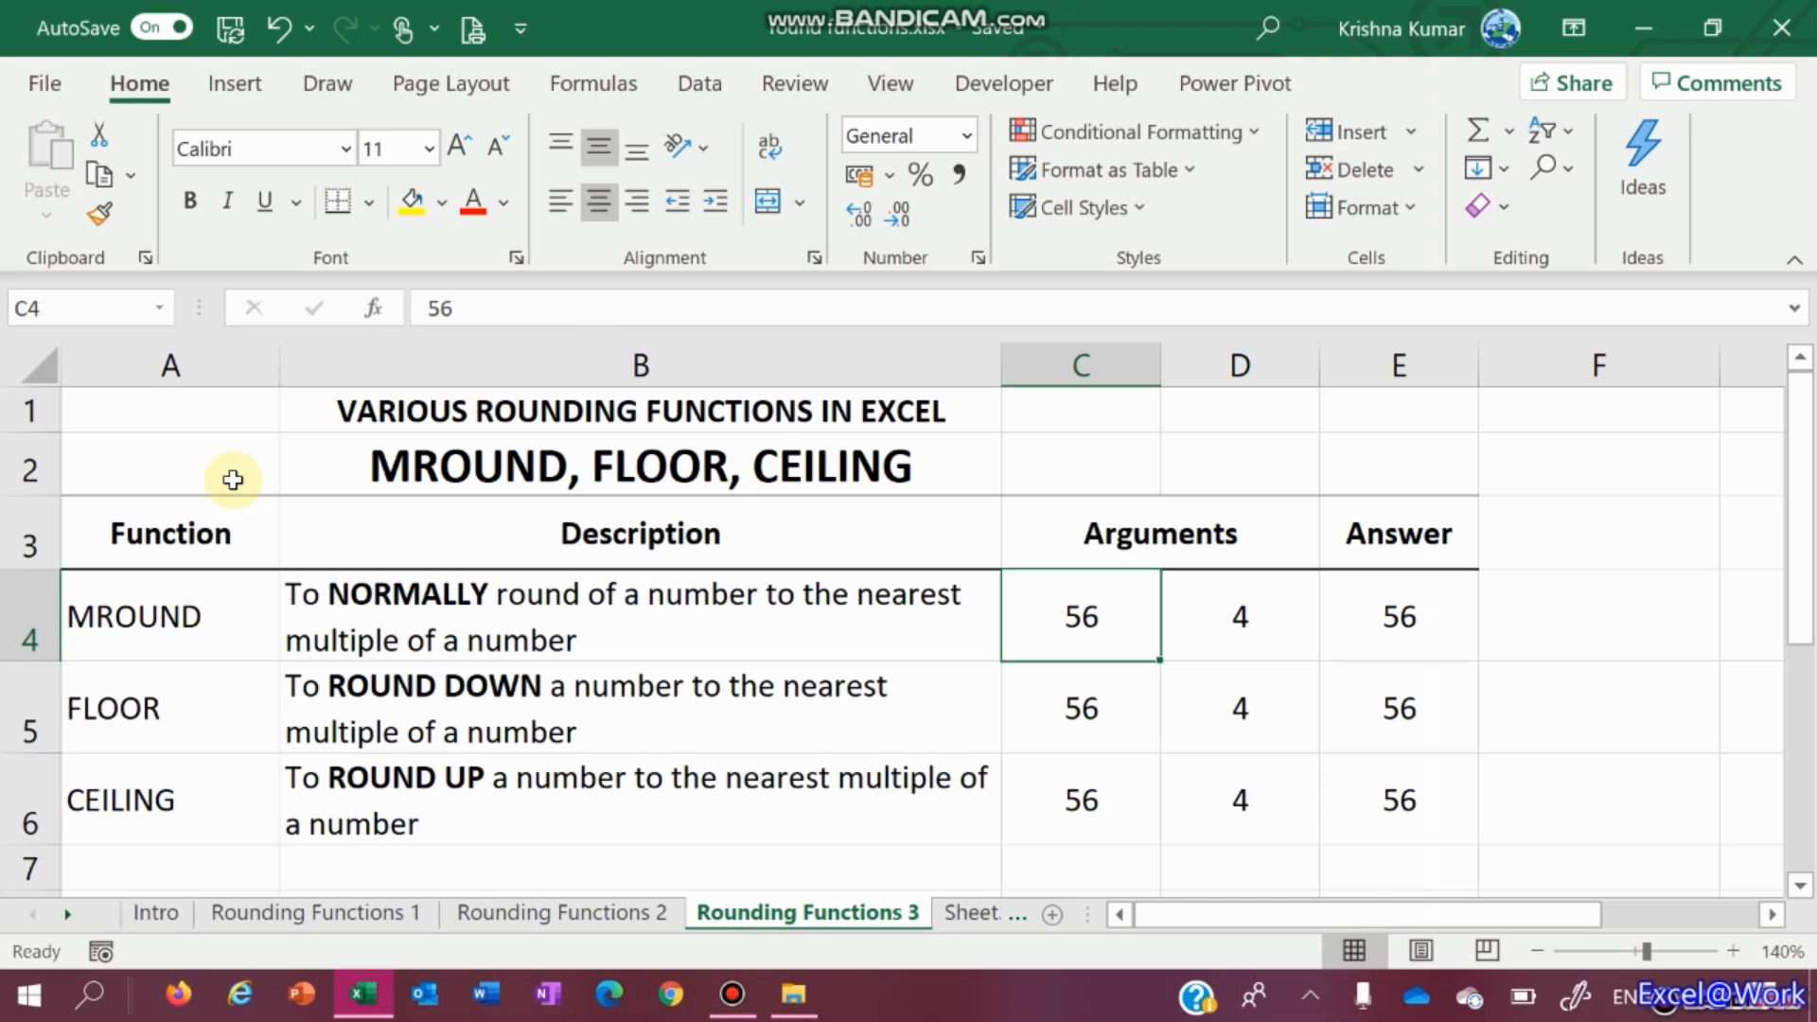
Change C4 to 67 and check the answers 65, 65 and 70 in column E
type("67")
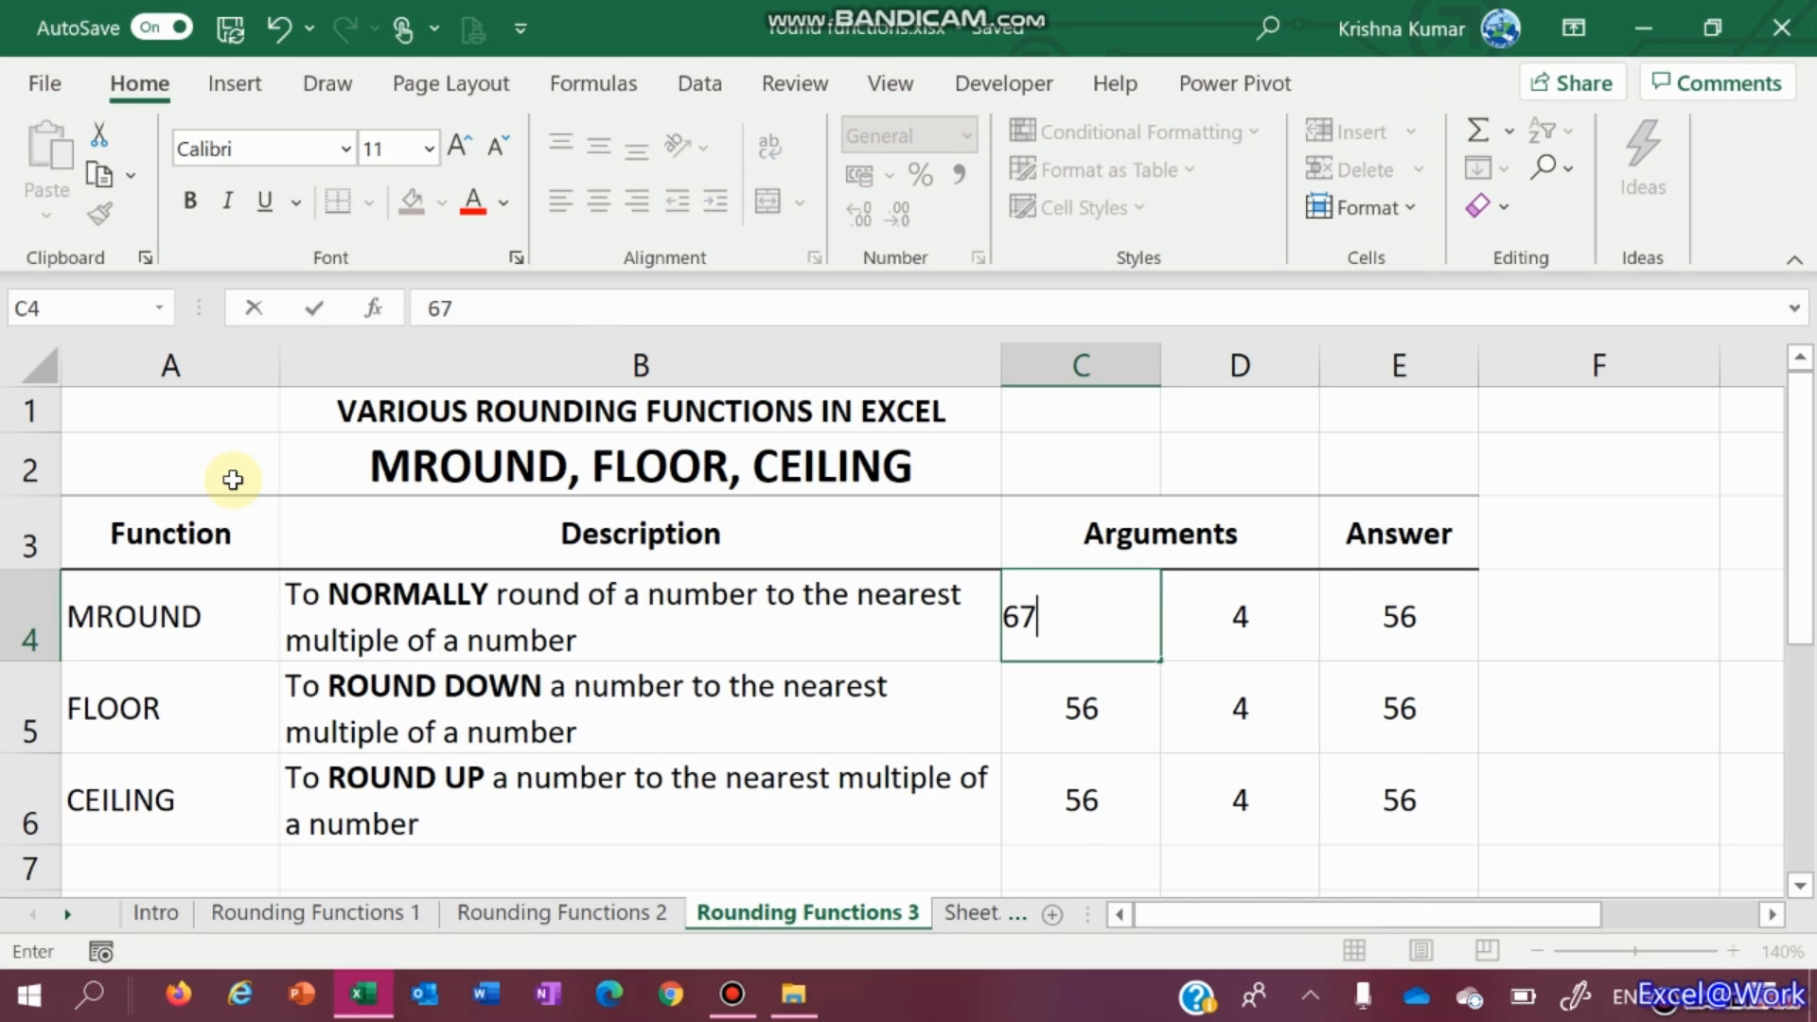
key("ctrl+Return")
key("Right")
key("Right")
key("Down")
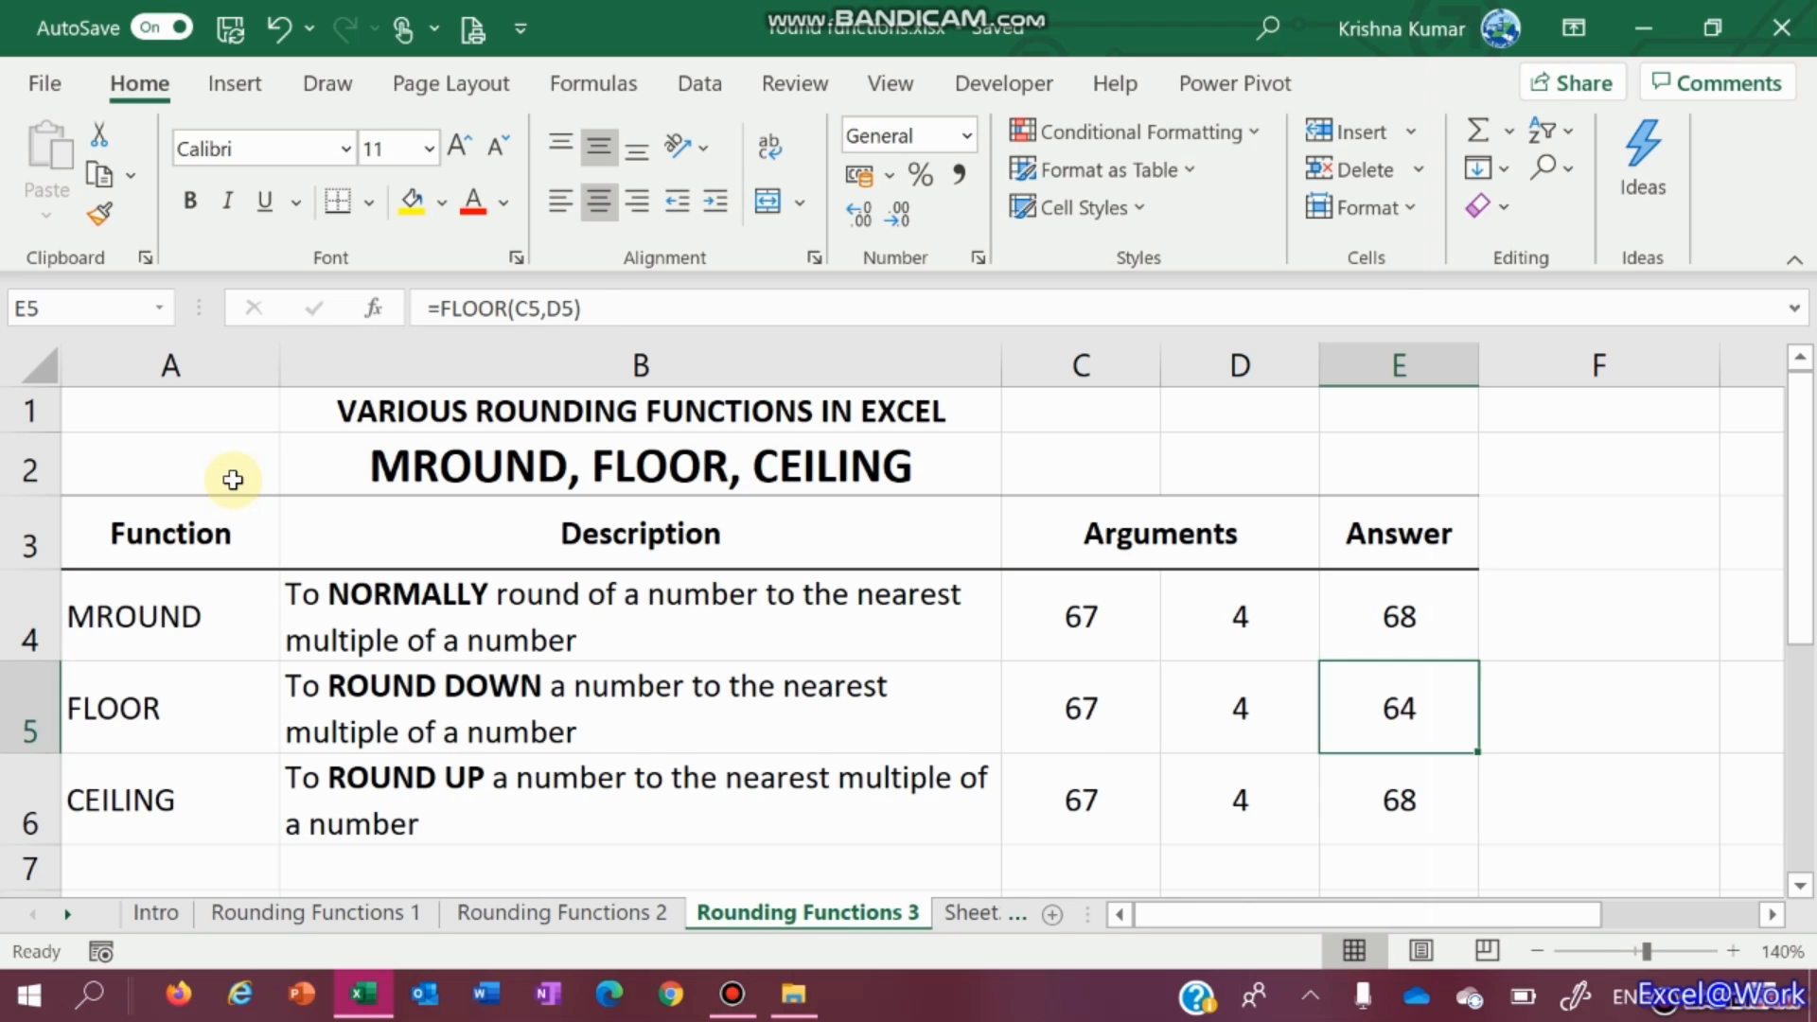
key("Down")
key("Up")
key("Up")
key("Left")
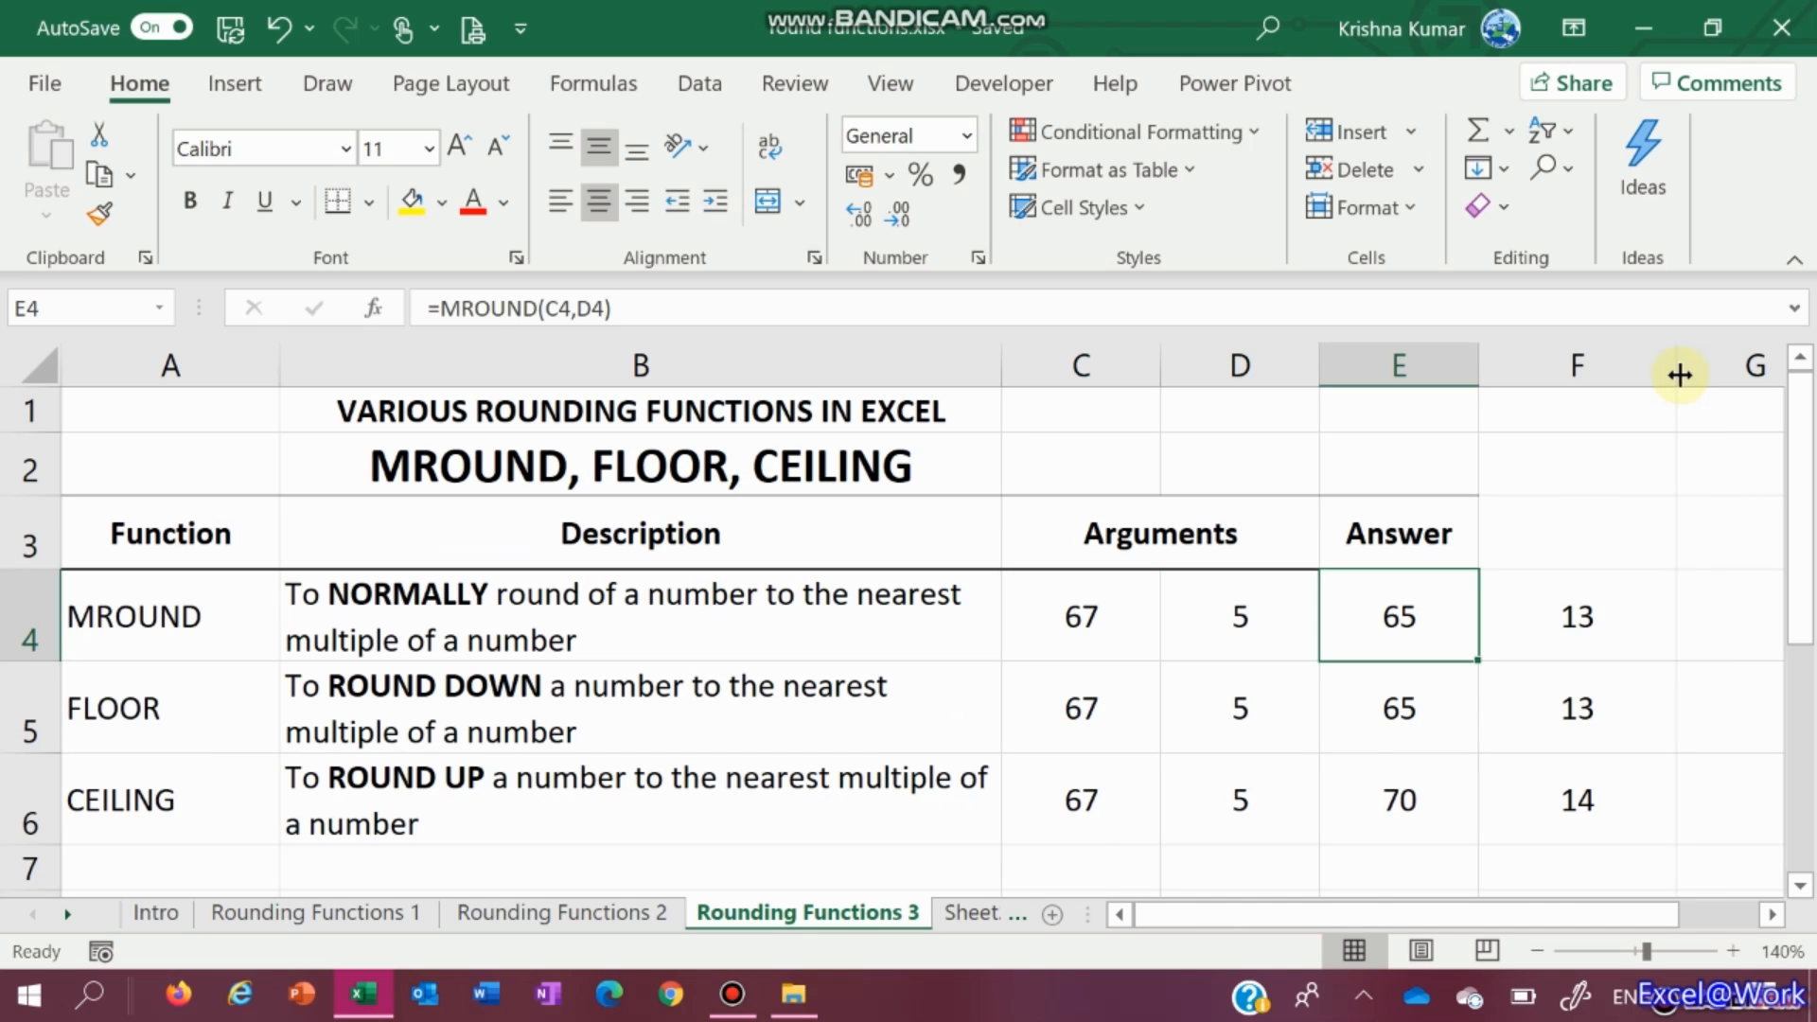
Clear the helper values from F4:F6 and move to cell B8
key("Right")
key("shift+Down")
key("shift+Down")
key("Delete")
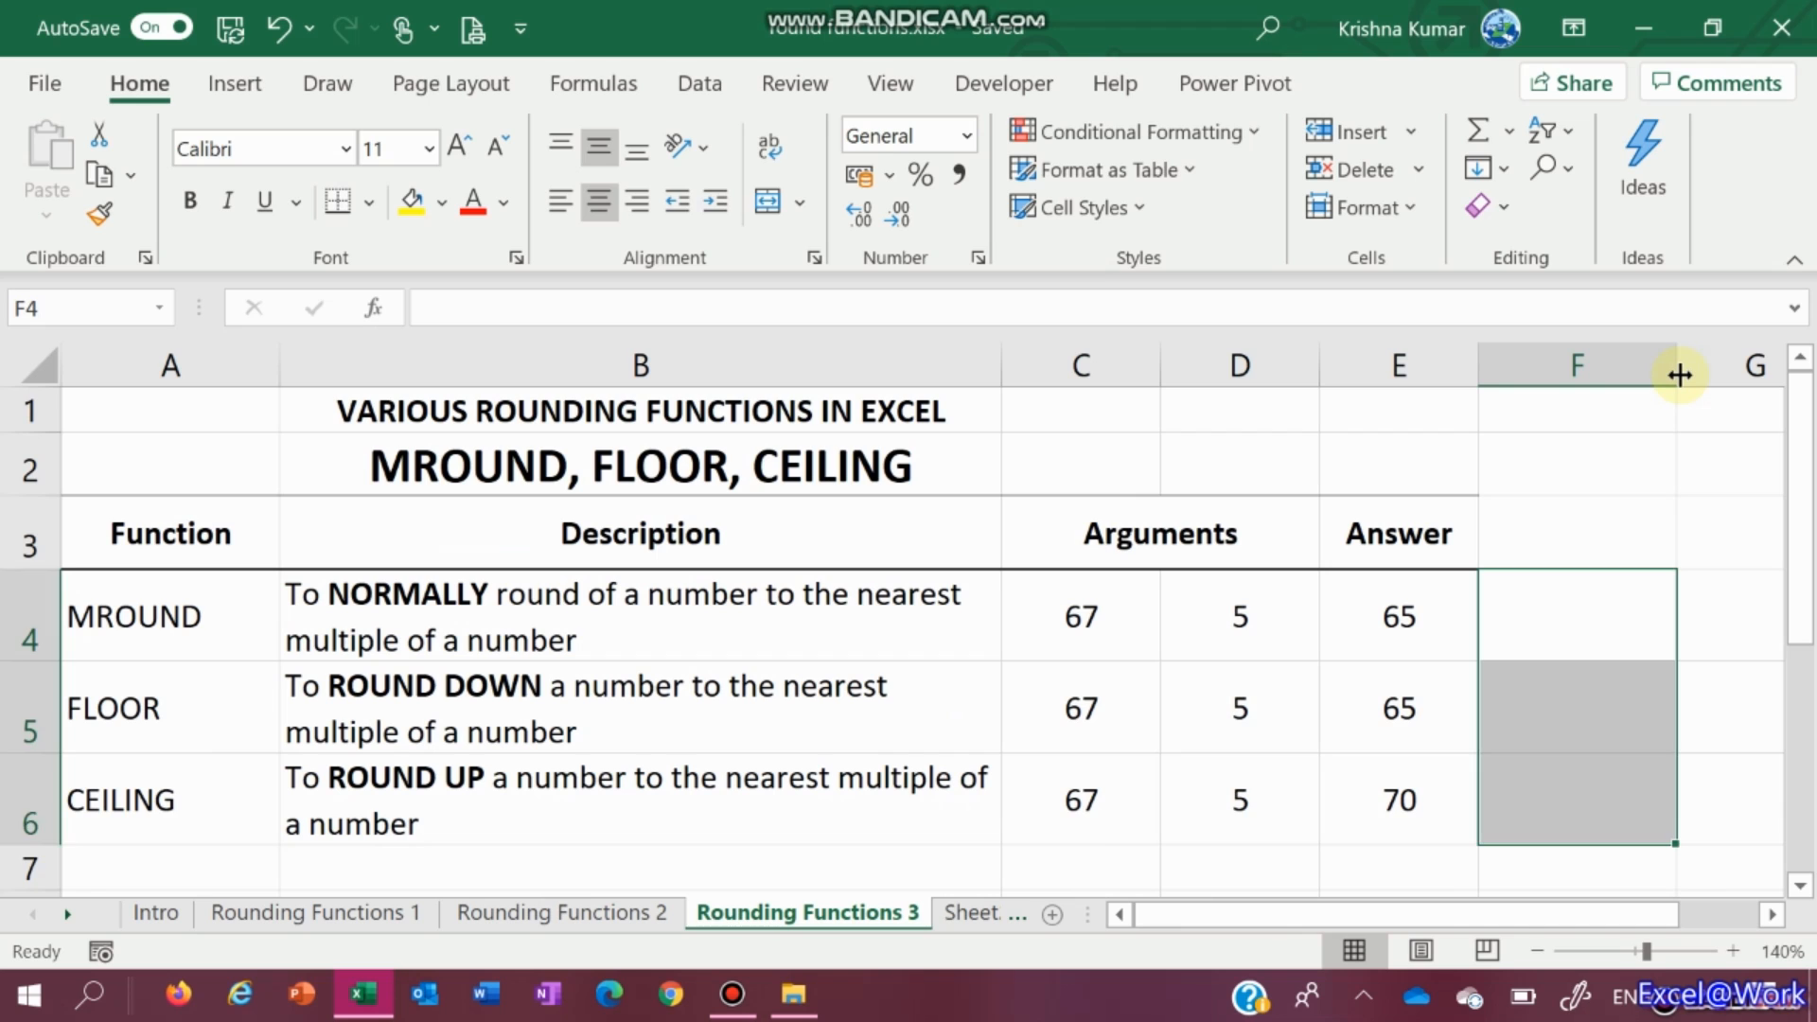
key("Down")
key("Down")
key("Down")
key("Down")
key("Left")
key("Left")
key("Left")
key("Left")
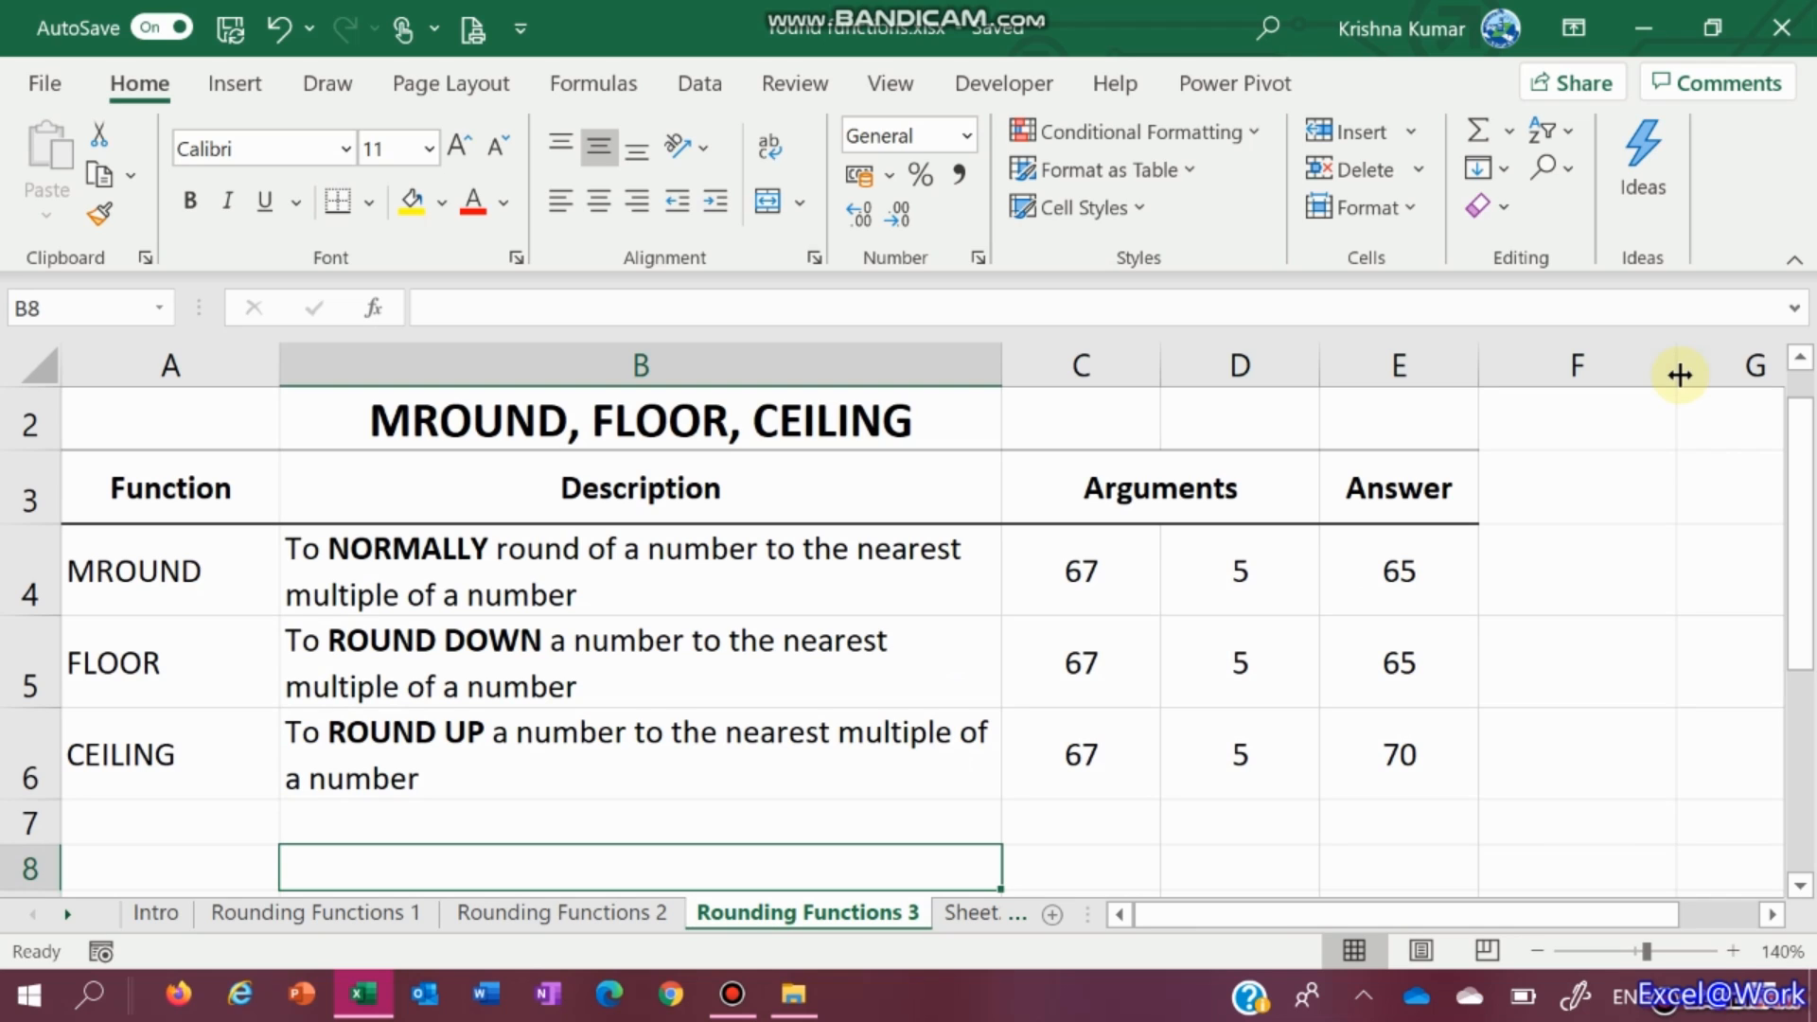
Enter the price 123 in B8 and =CEILING(B8,10) in C8
type("123")
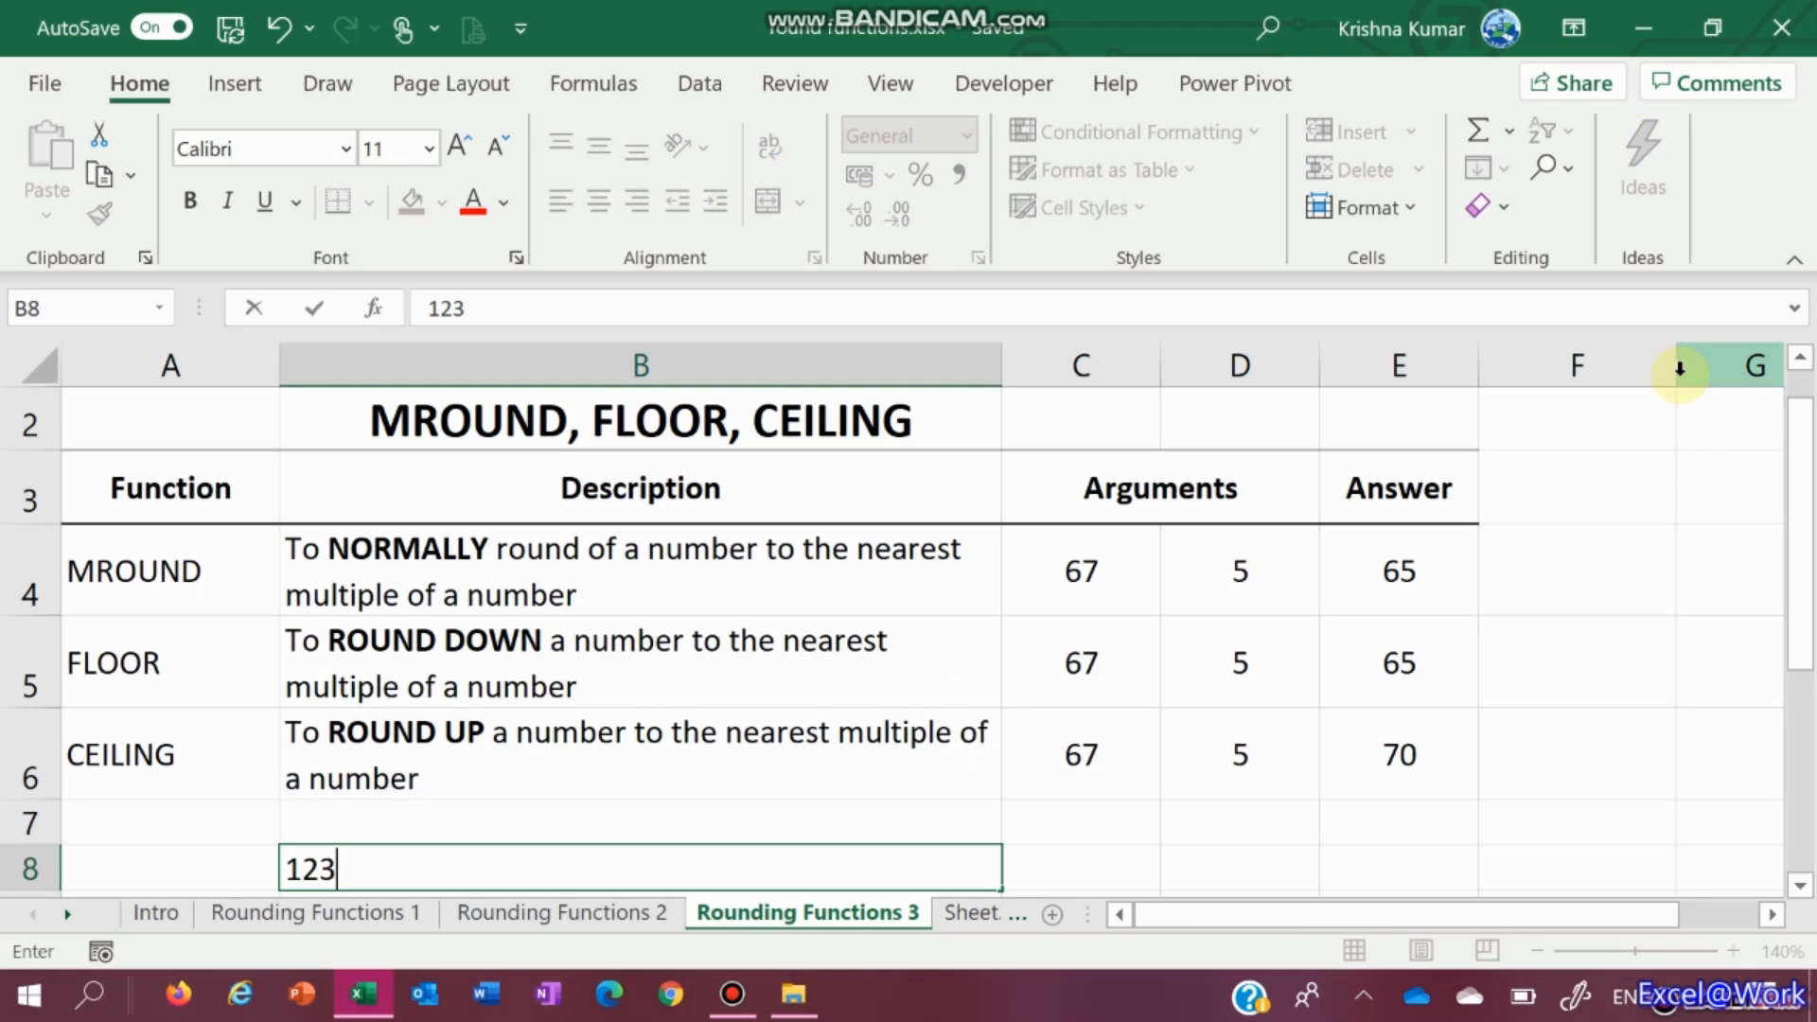
key("Tab")
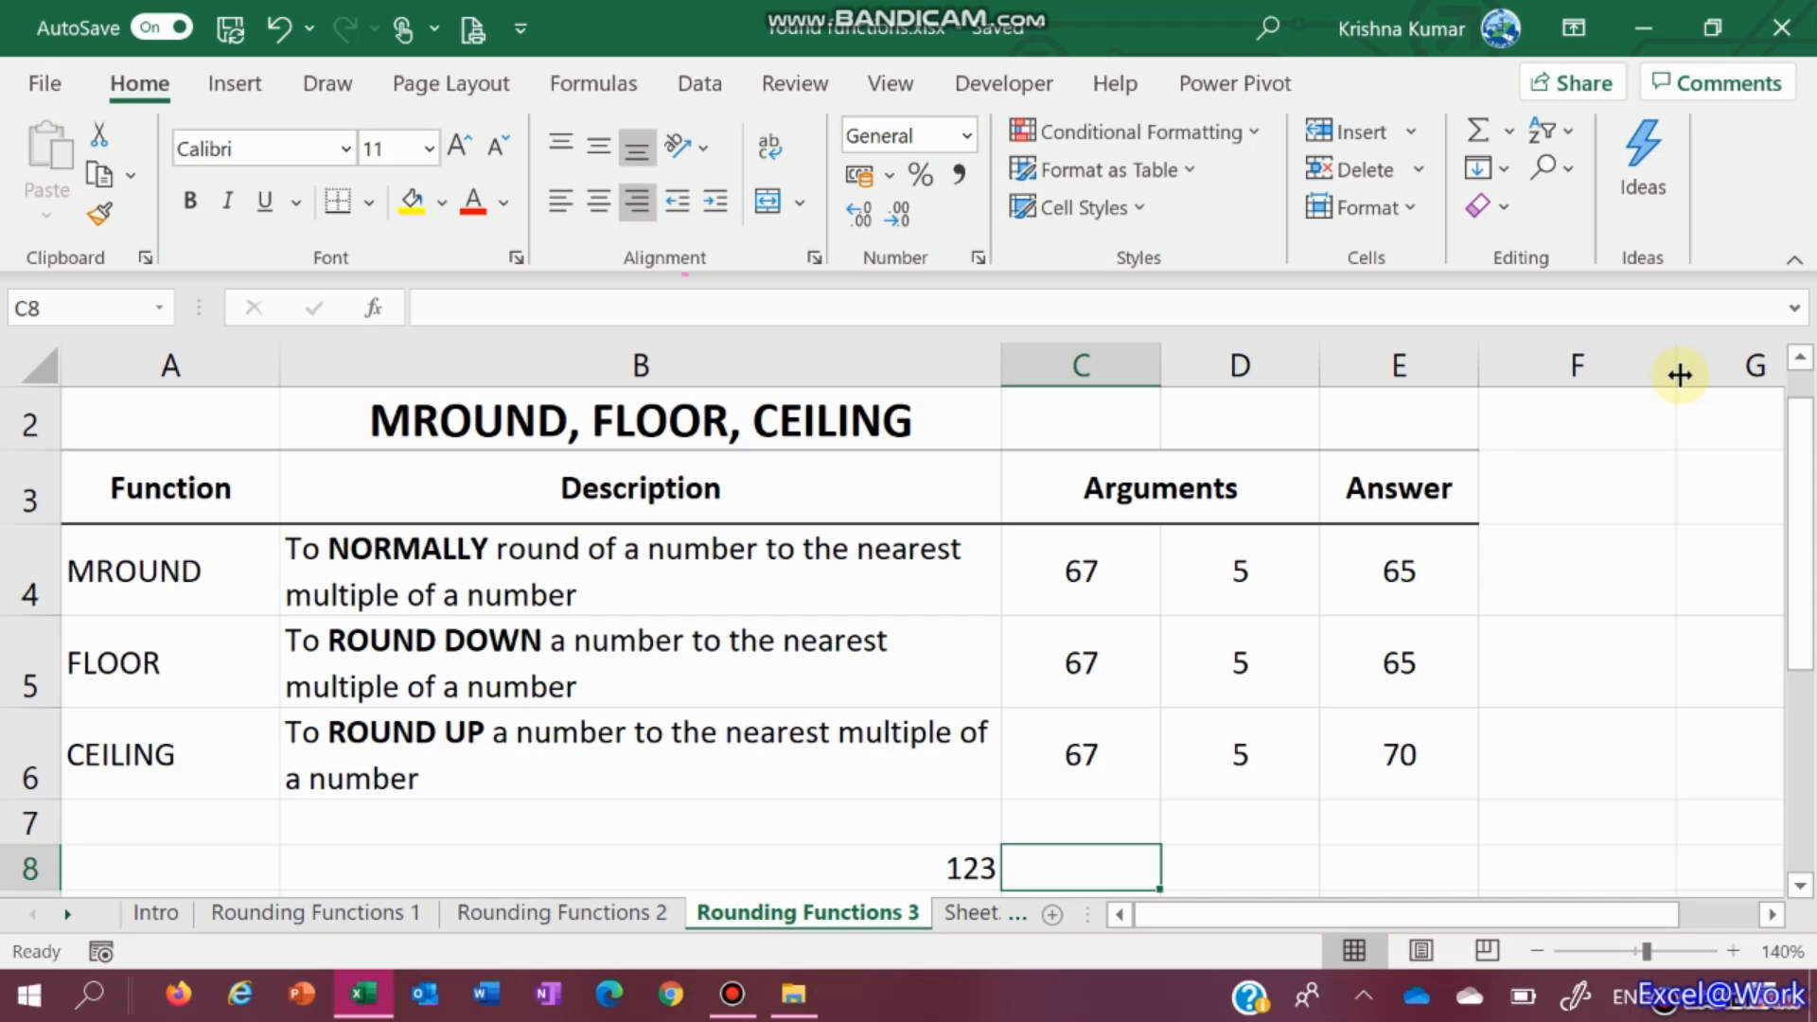
type("=")
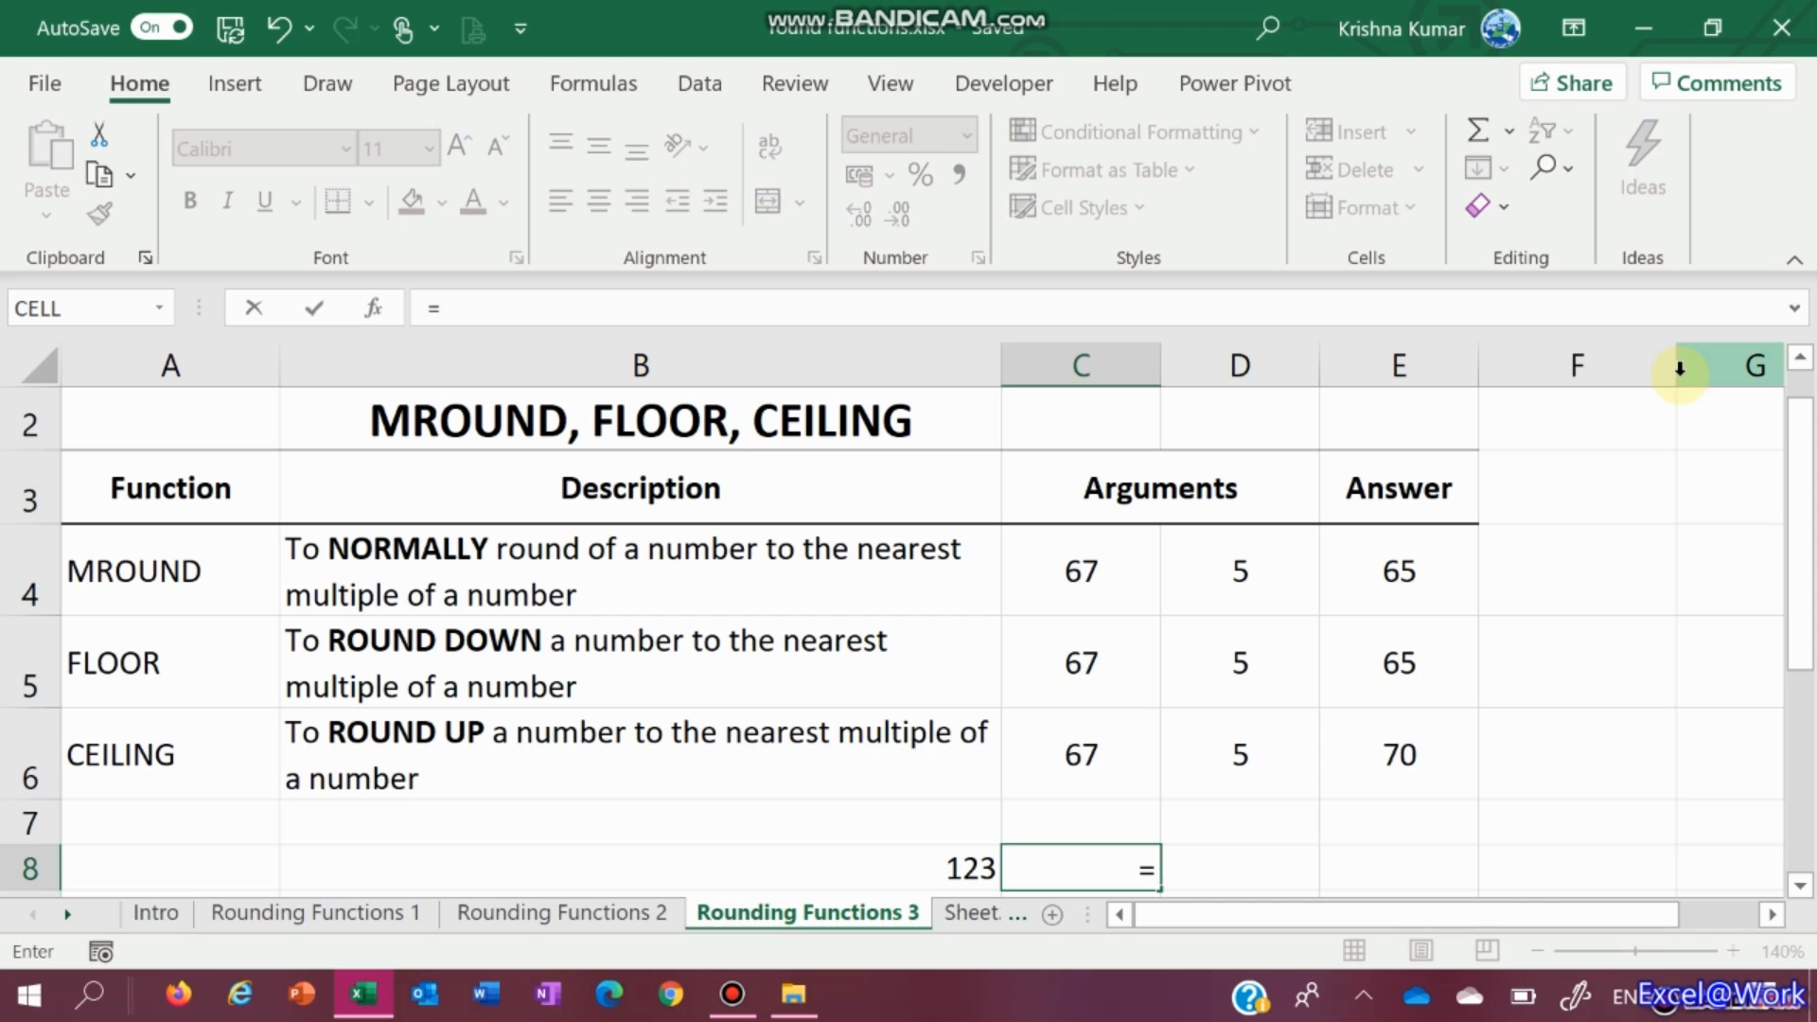
type("ceiling(B8,10)")
scroll(1679, 369, "down", 1)
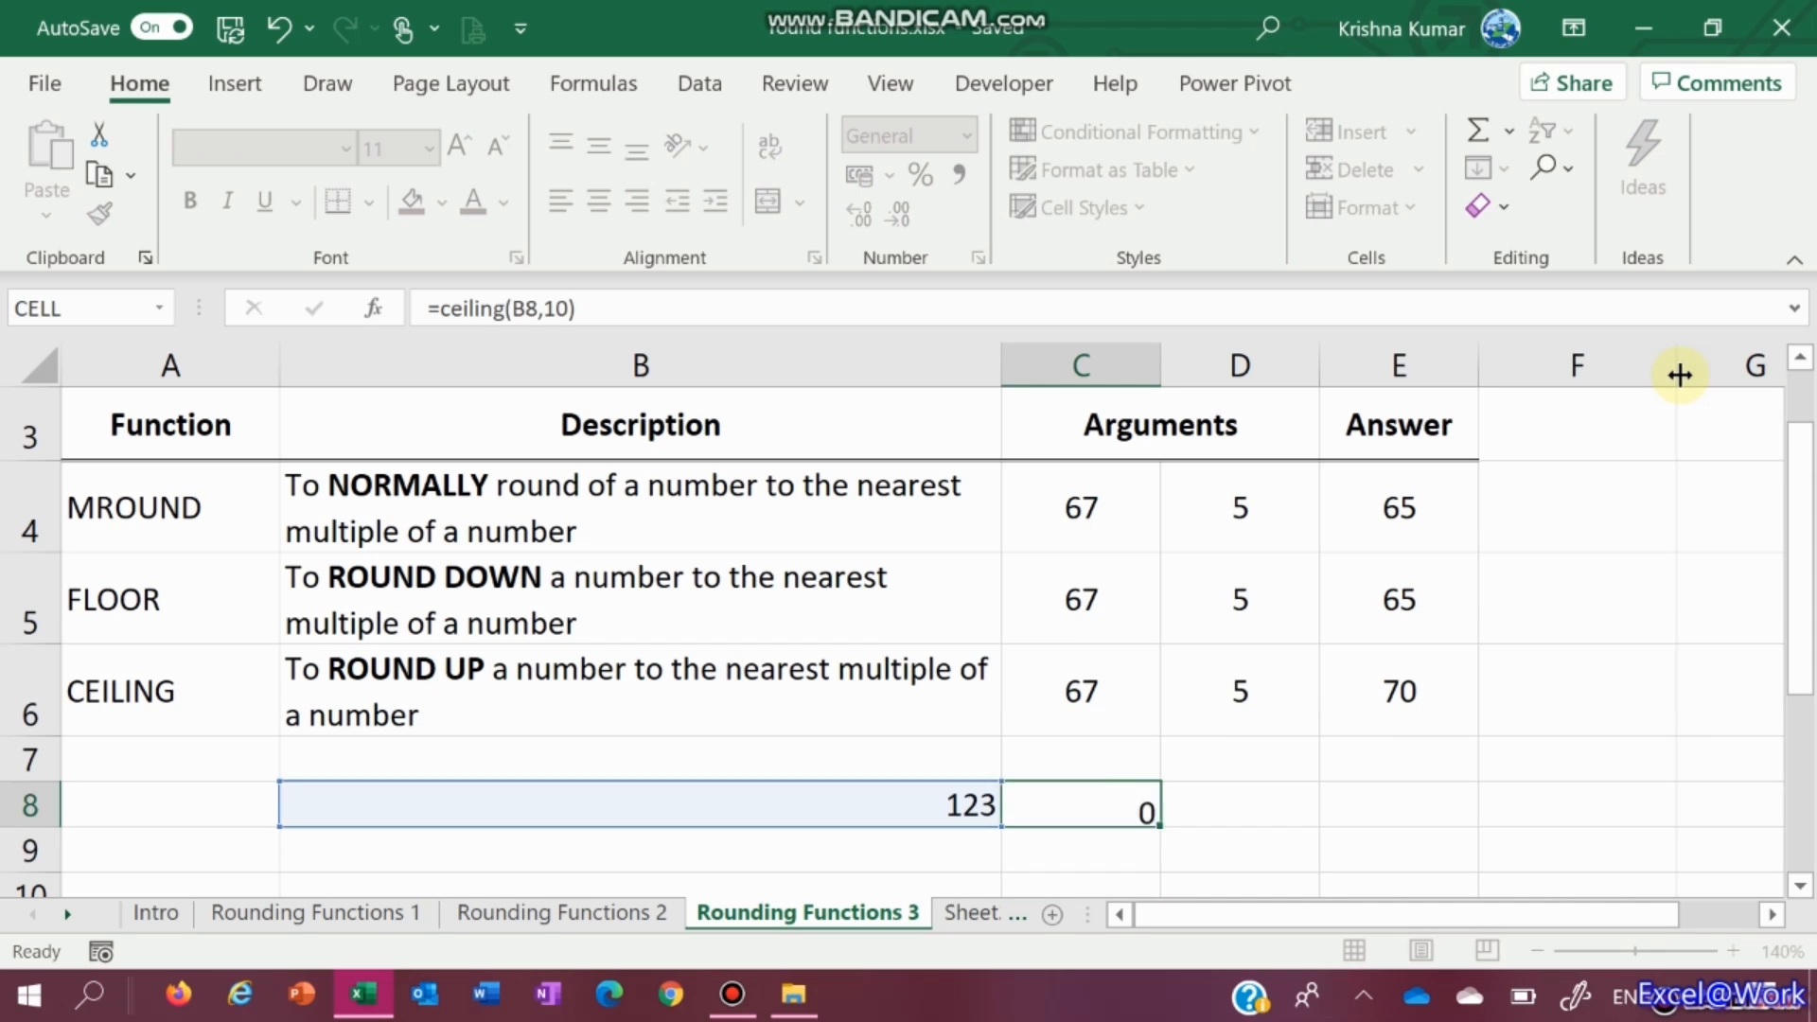
key("ctrl+Return")
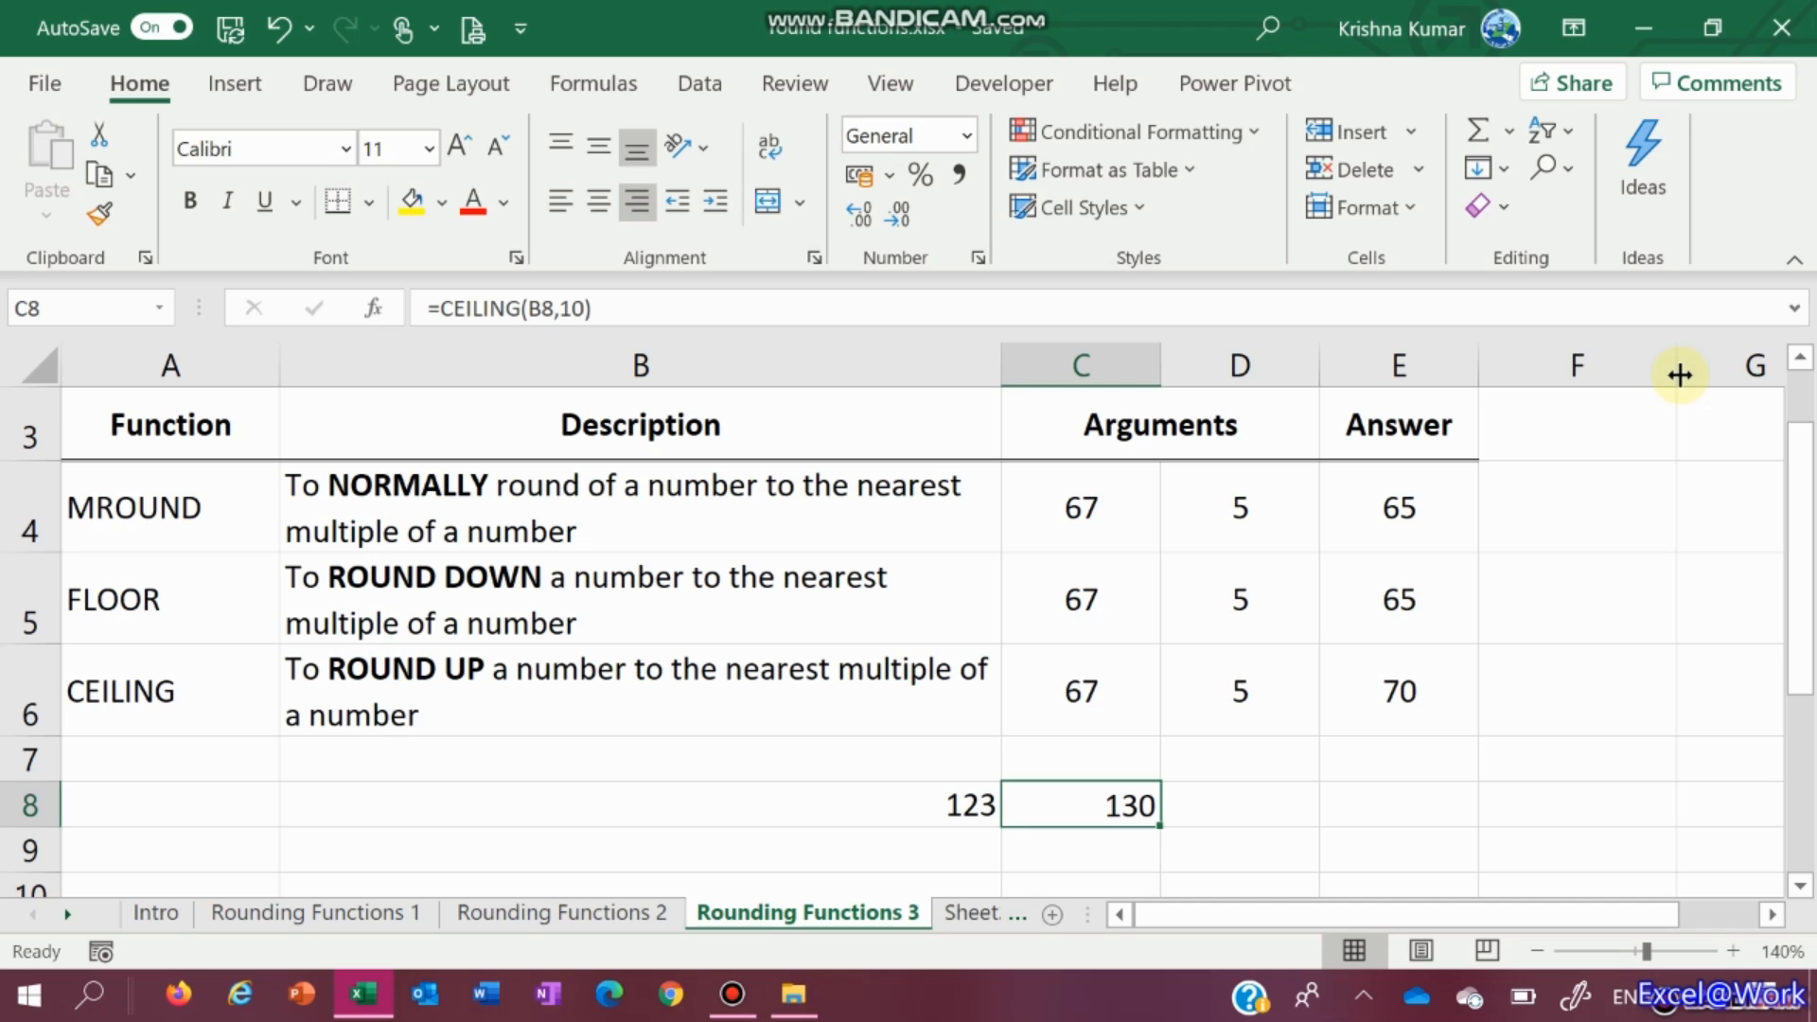
Edit C8 to subtract a small amount from the ceiling and accept Excel's correction
key("F2")
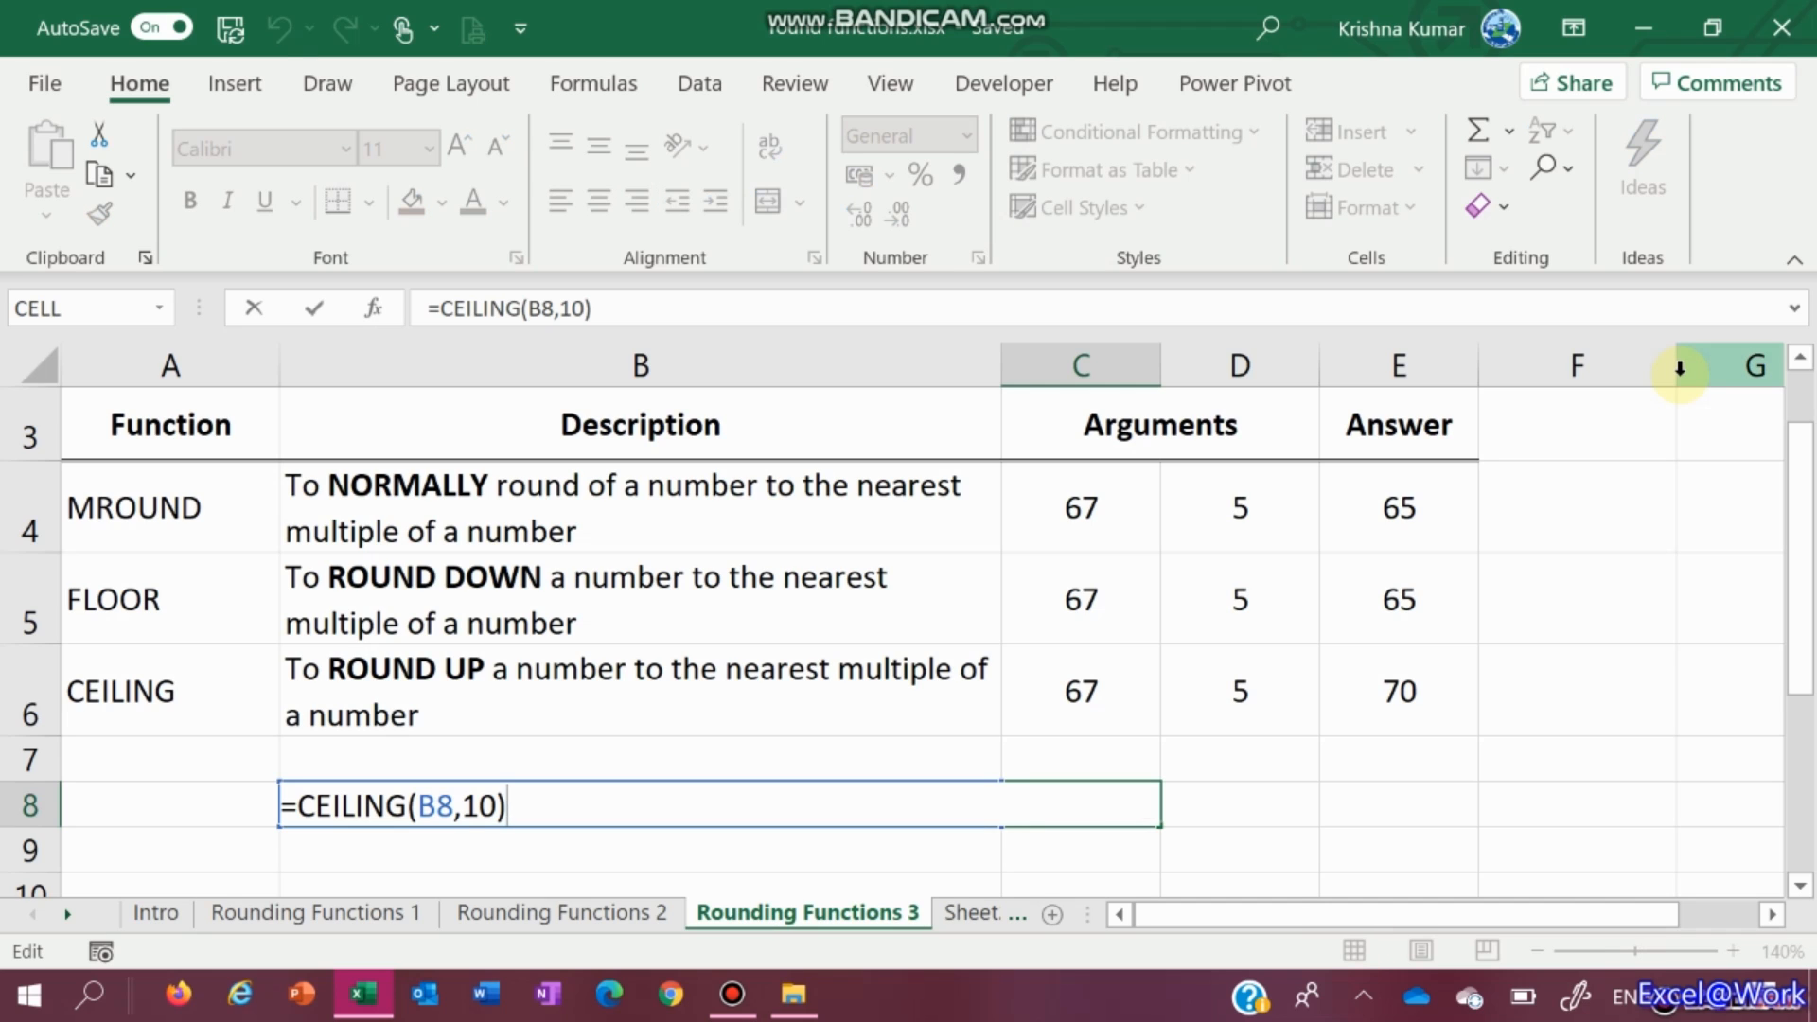
type(".")
key("BackSpace")
type("-.01")
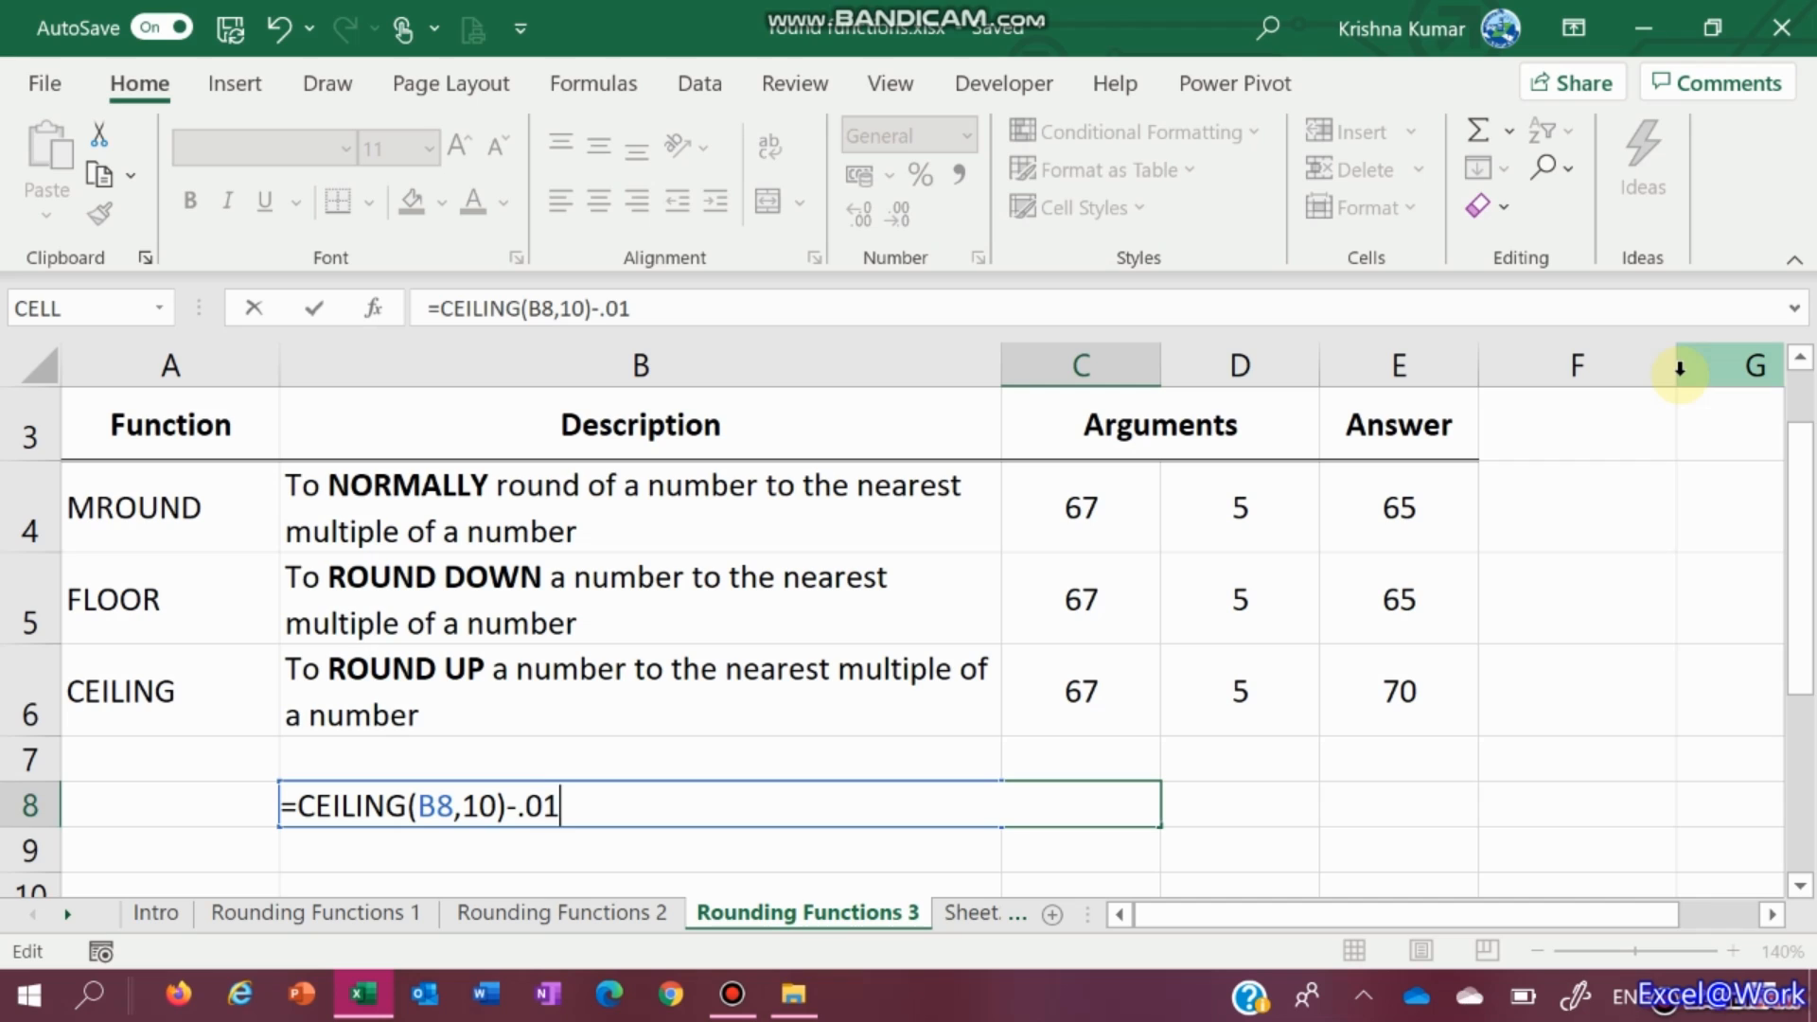
key("Left")
key("BackSpace")
type(")")
key("BackSpace")
key("BackSpace")
key("BackSpace")
type("1)")
key("Return")
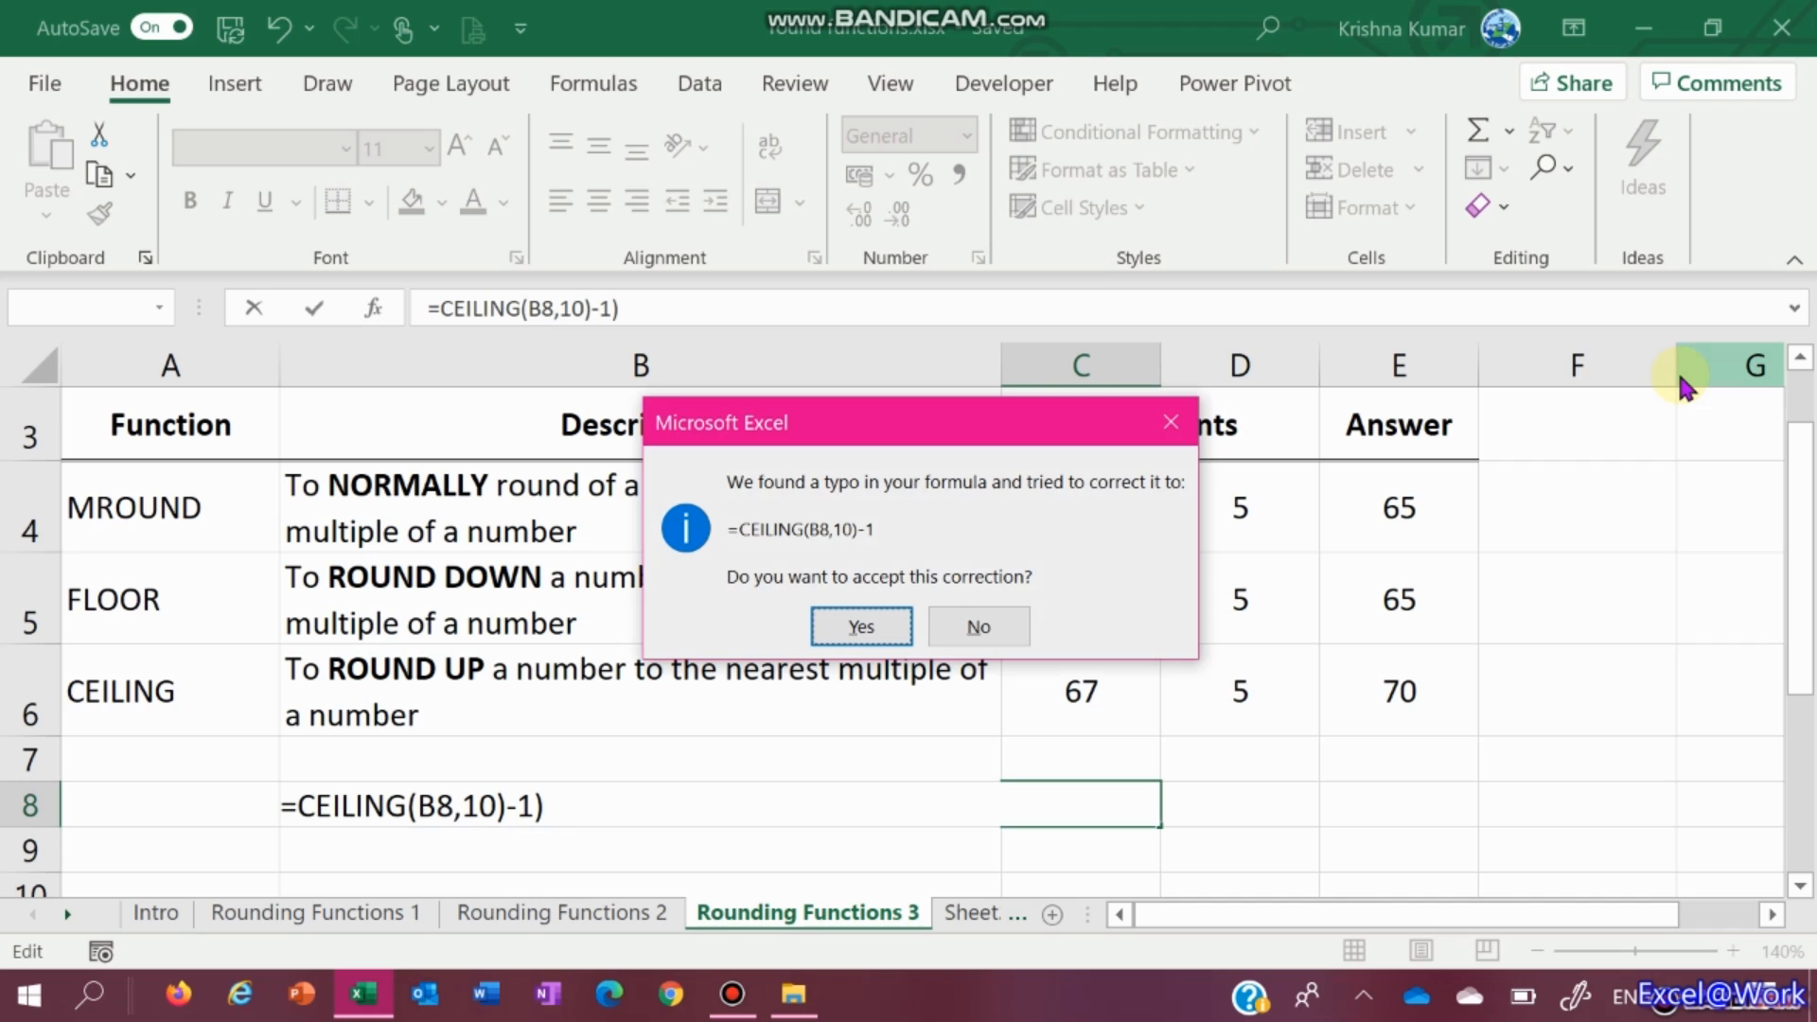
key("Return")
Fix C8 to =CEILING(B8,10)-0.01 so it shows 129.99
key("Up")
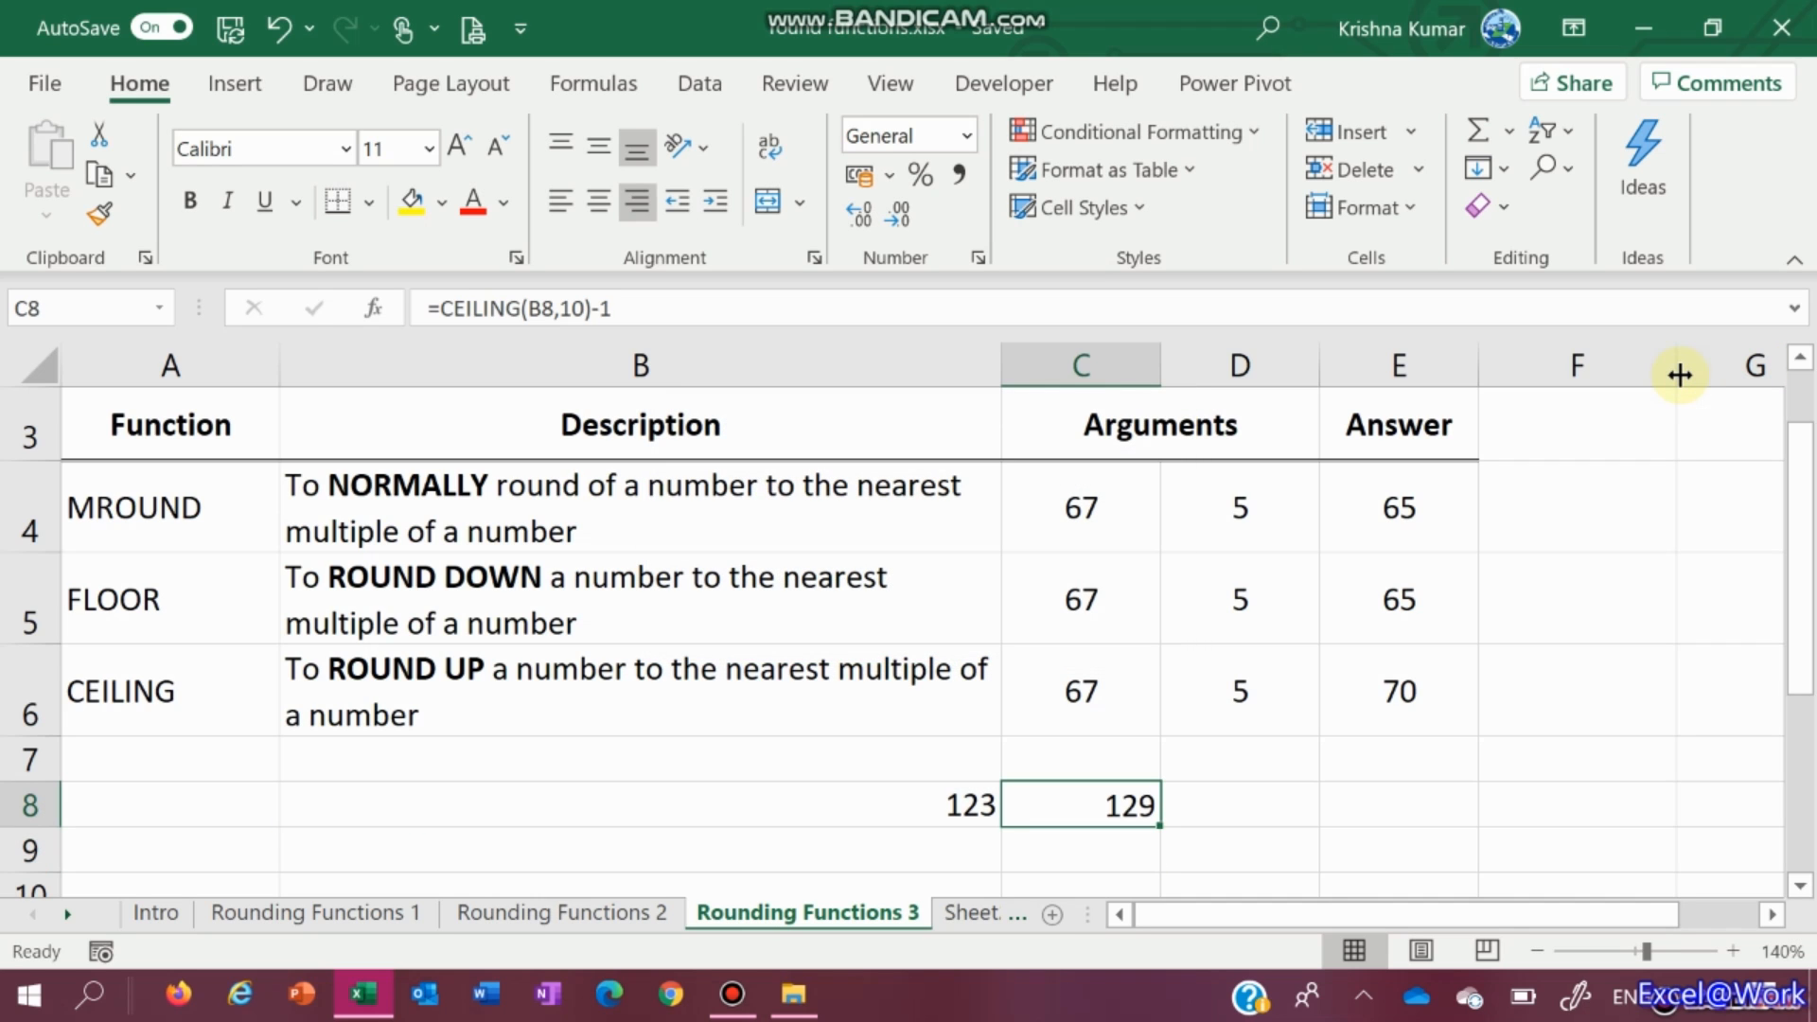
key("F2")
key("Left")
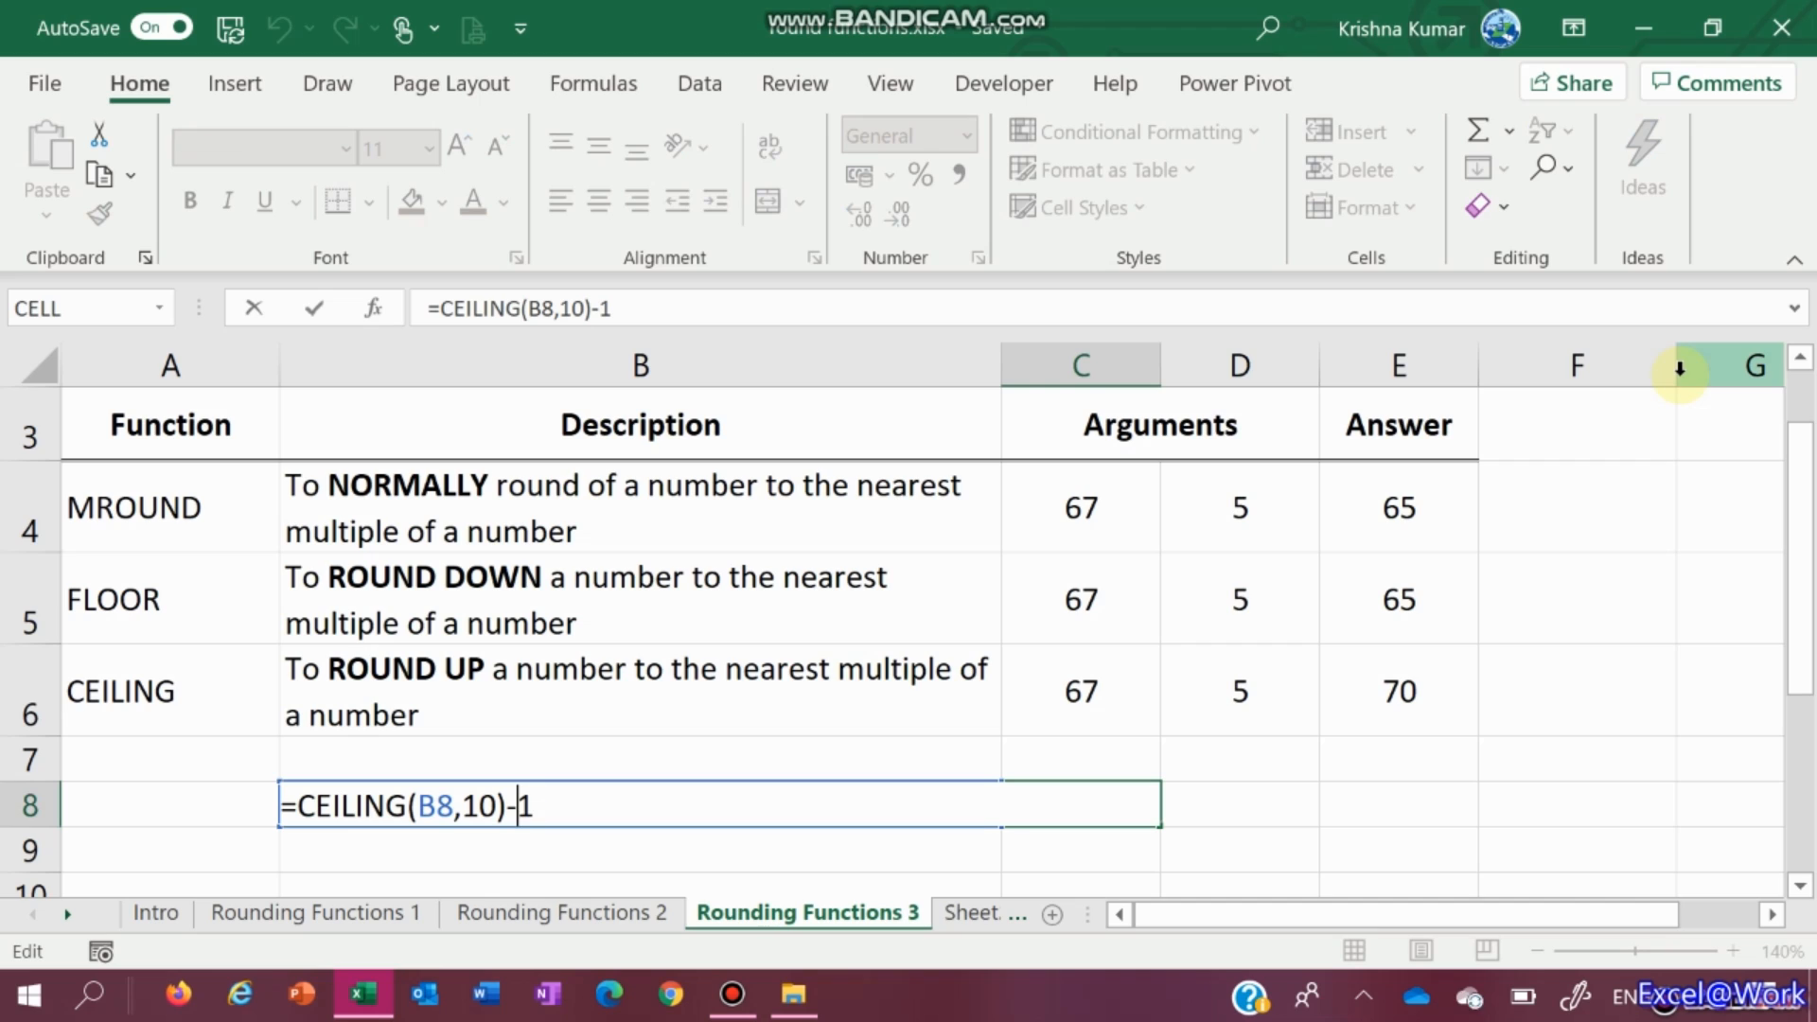
type(".0")
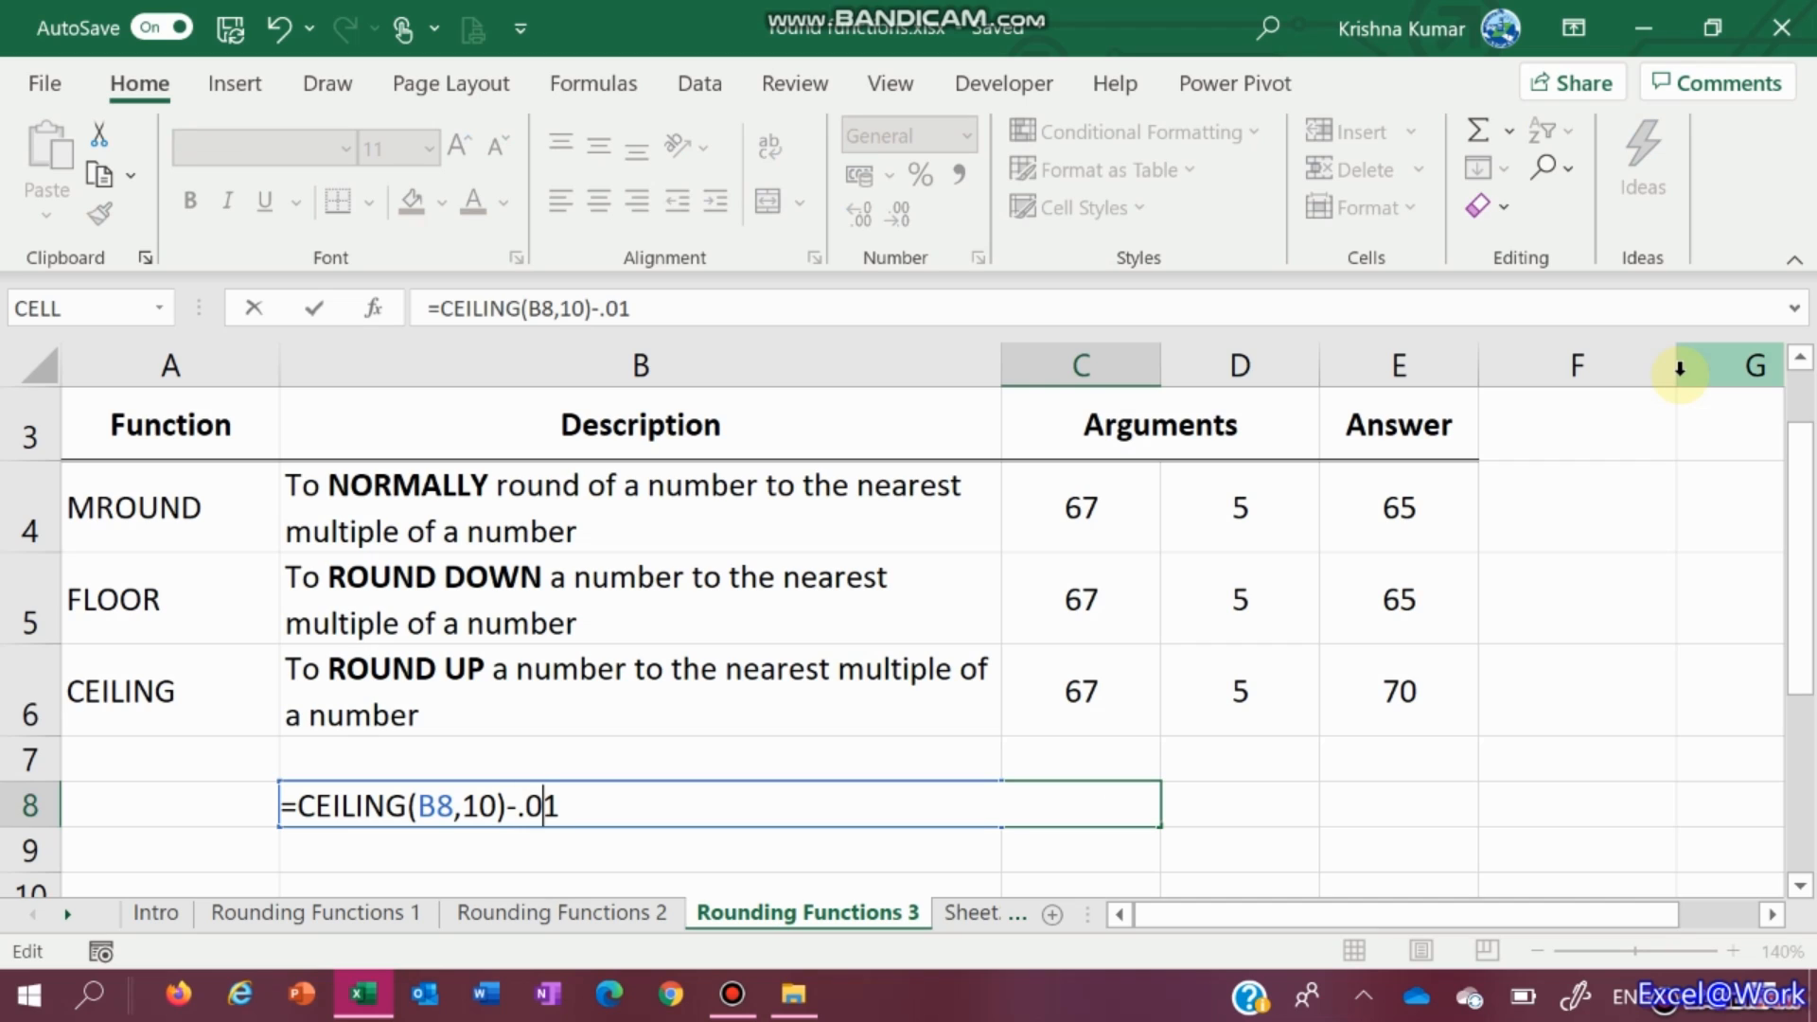
key("Return")
key("Up")
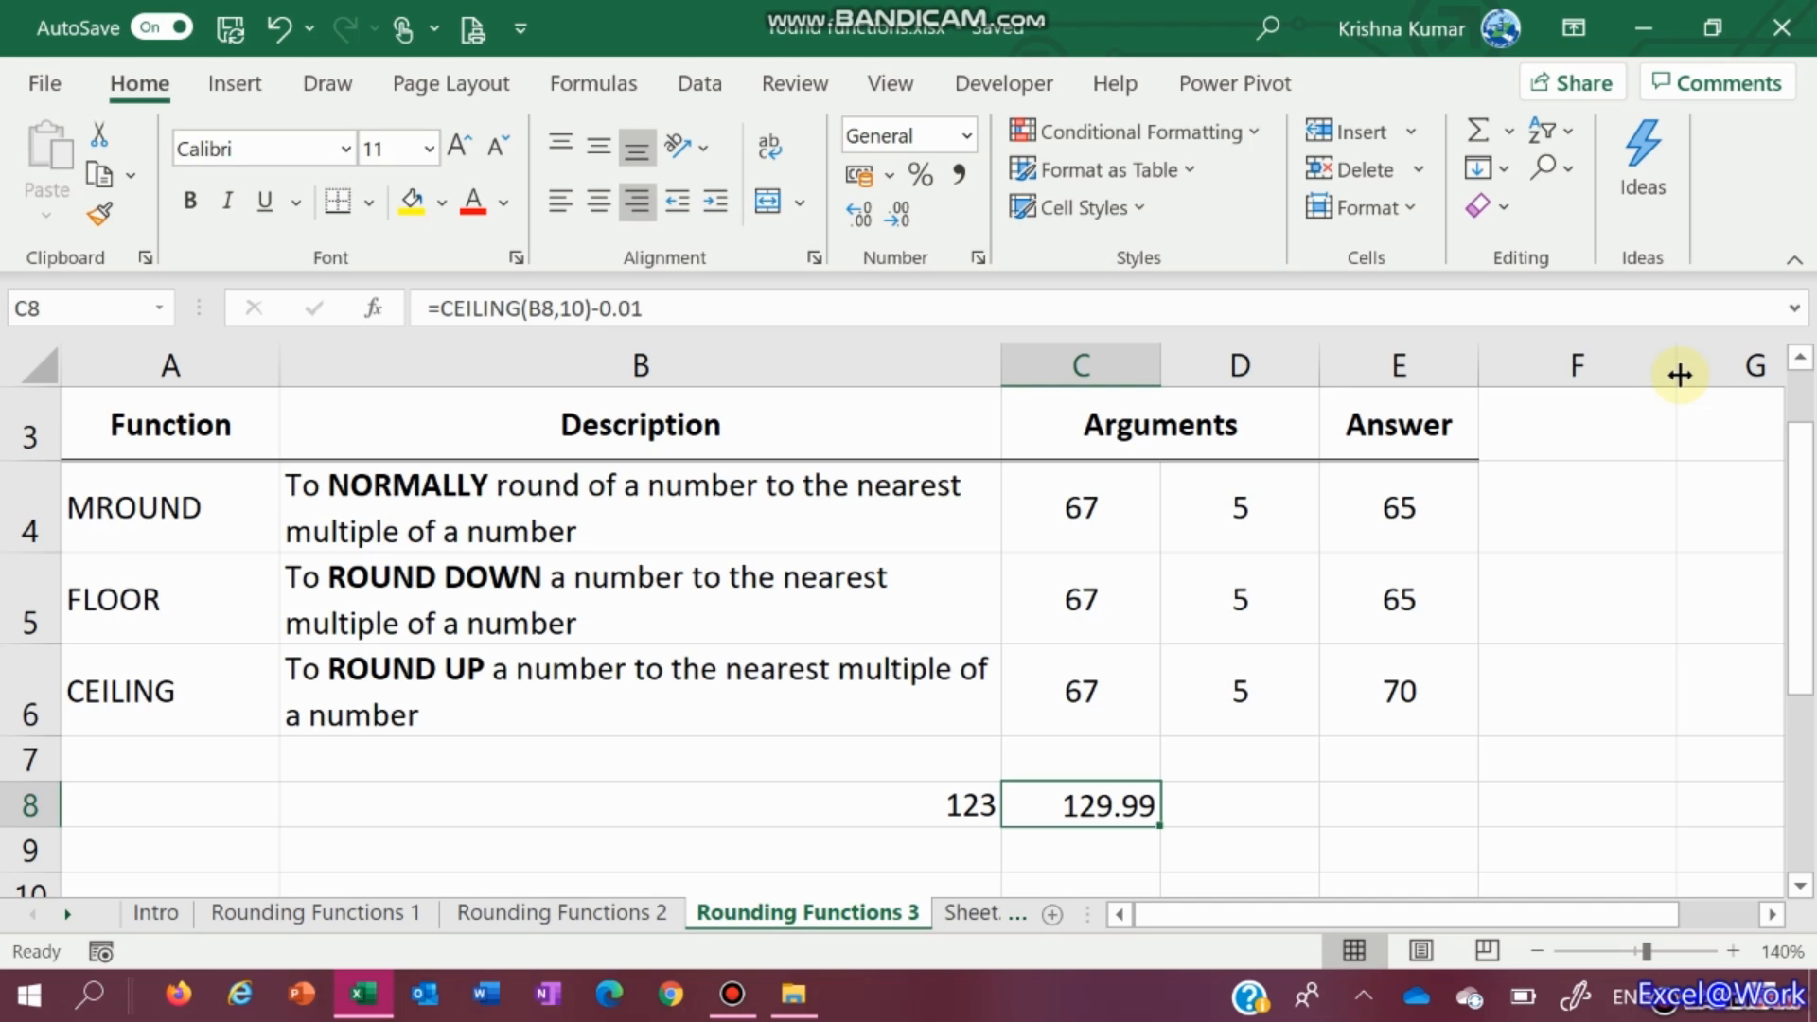
key("Left")
key("Right")
Test the price formula by entering 245, then 400, as the price in B8
key("Left")
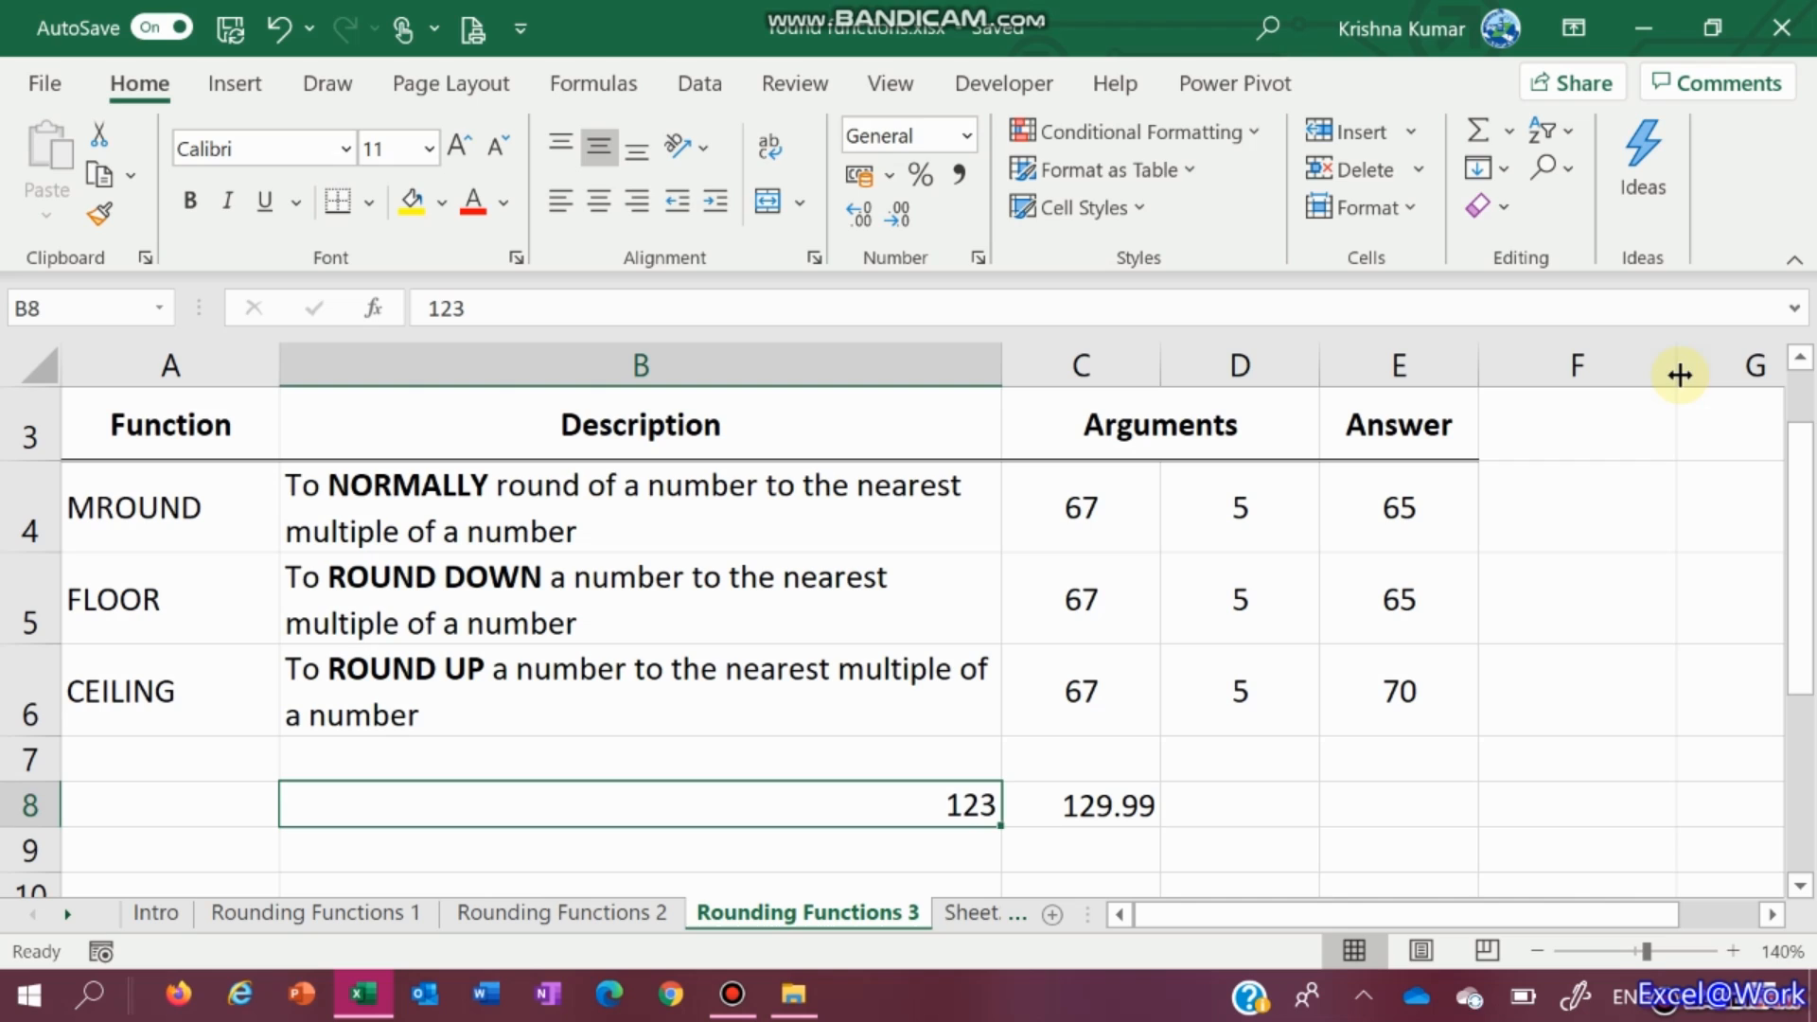
type("245")
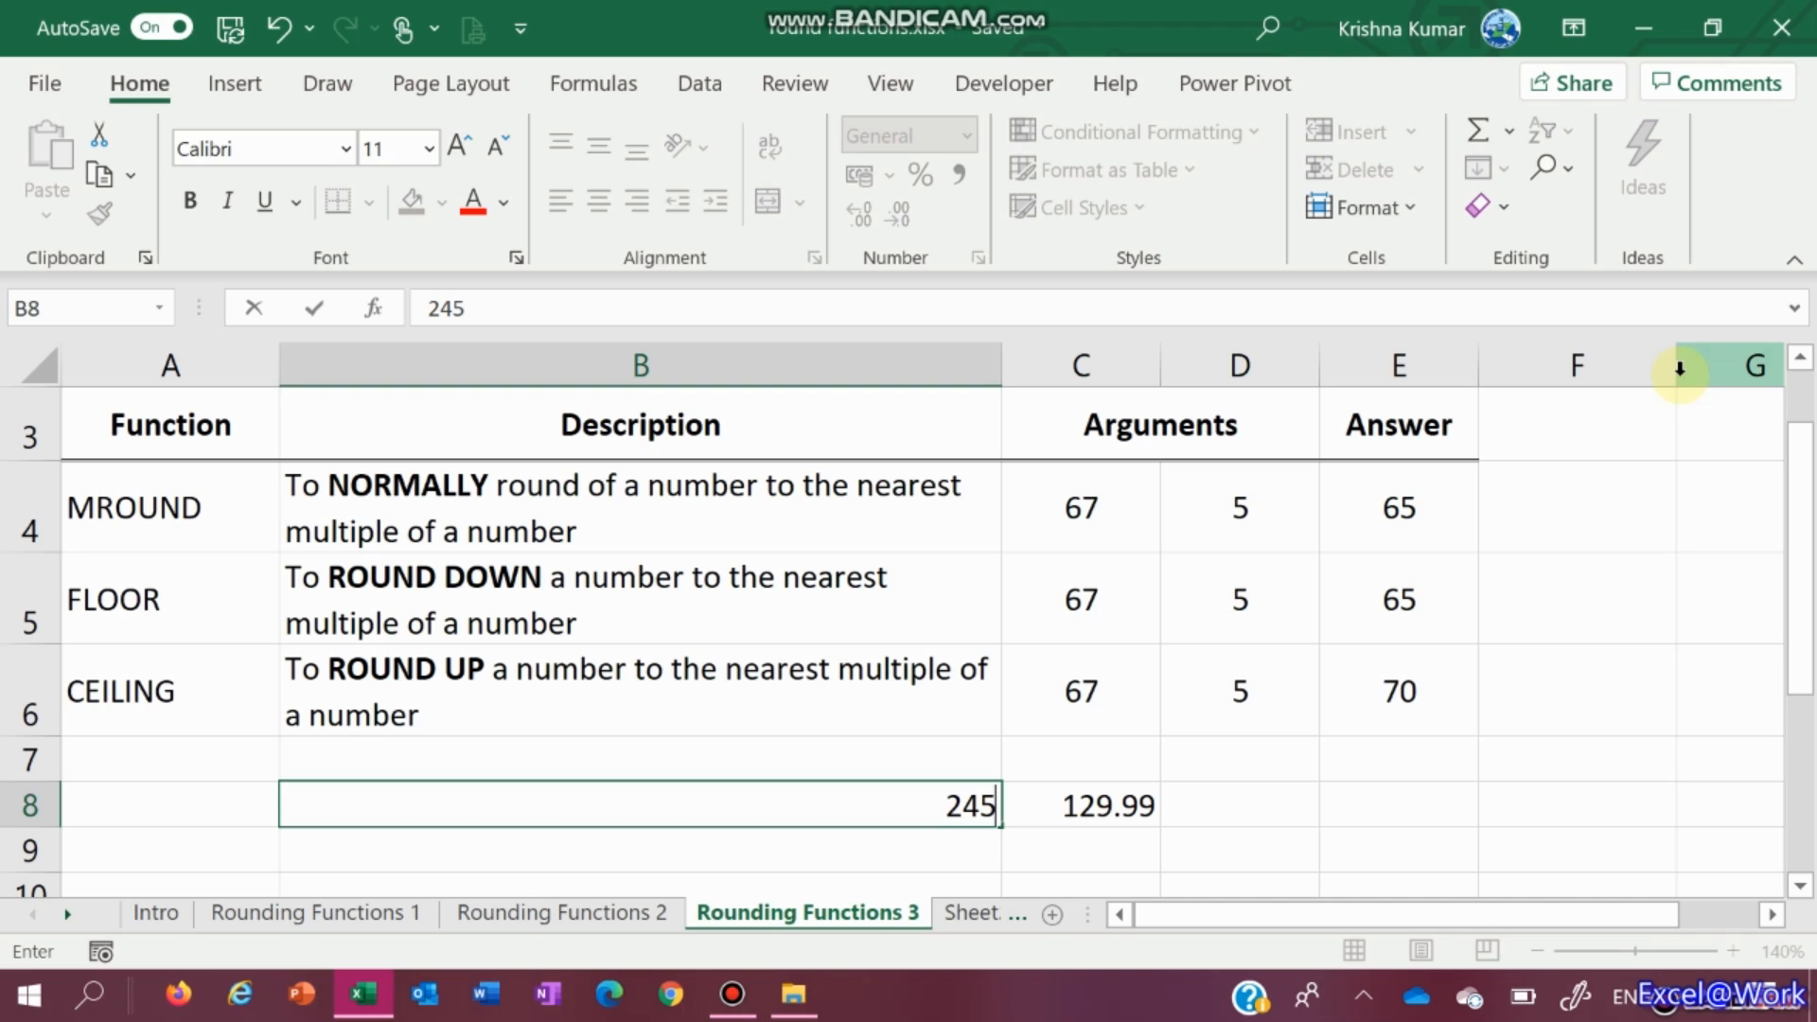
key("Tab")
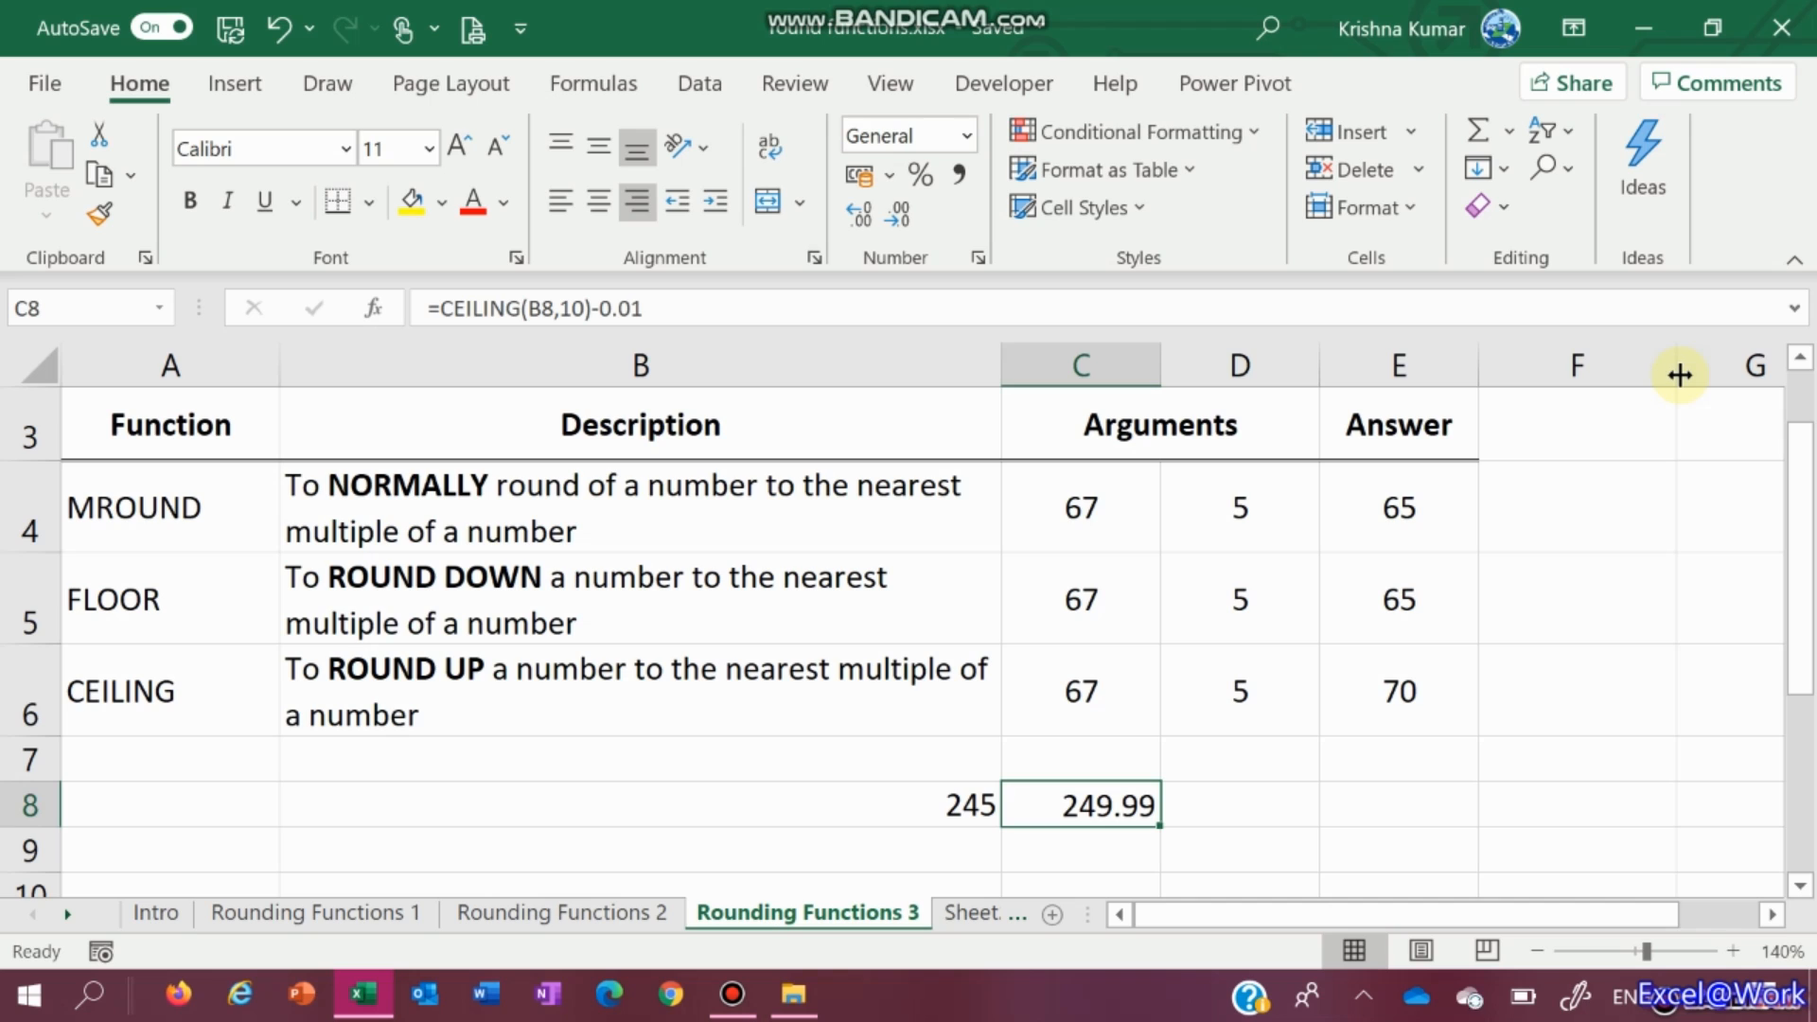
key("Left")
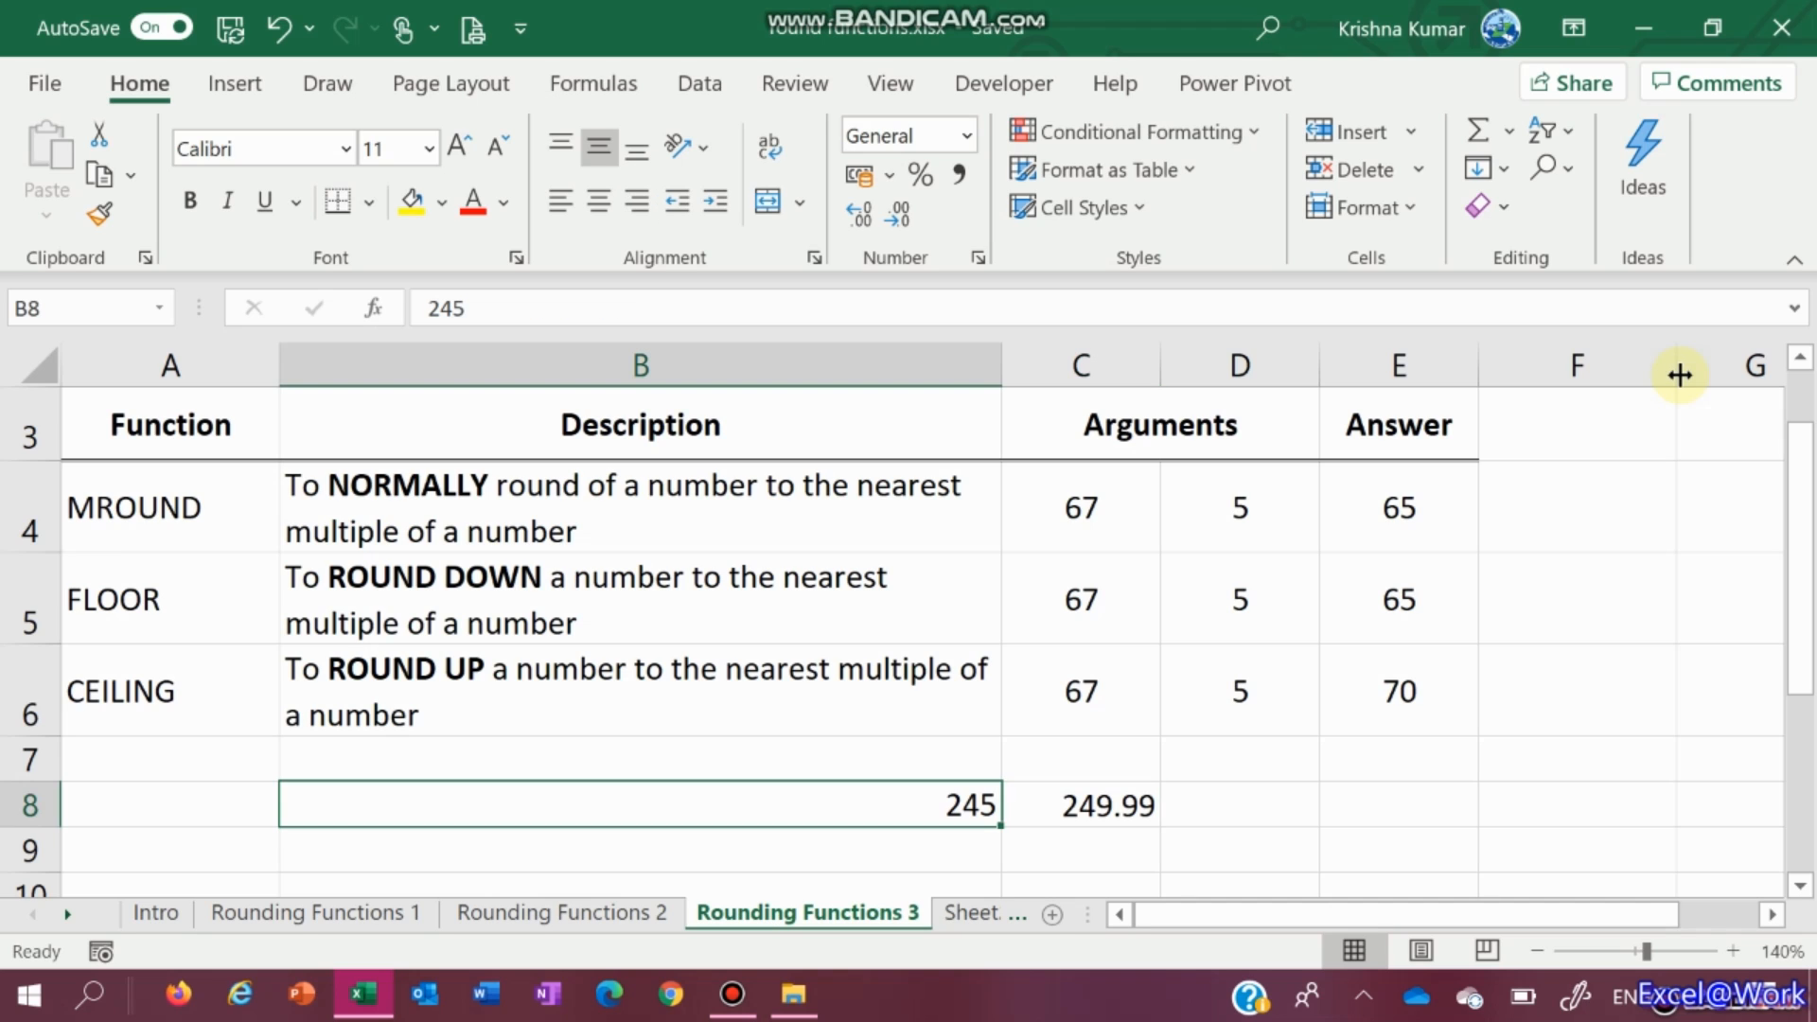
type("400")
key("Tab")
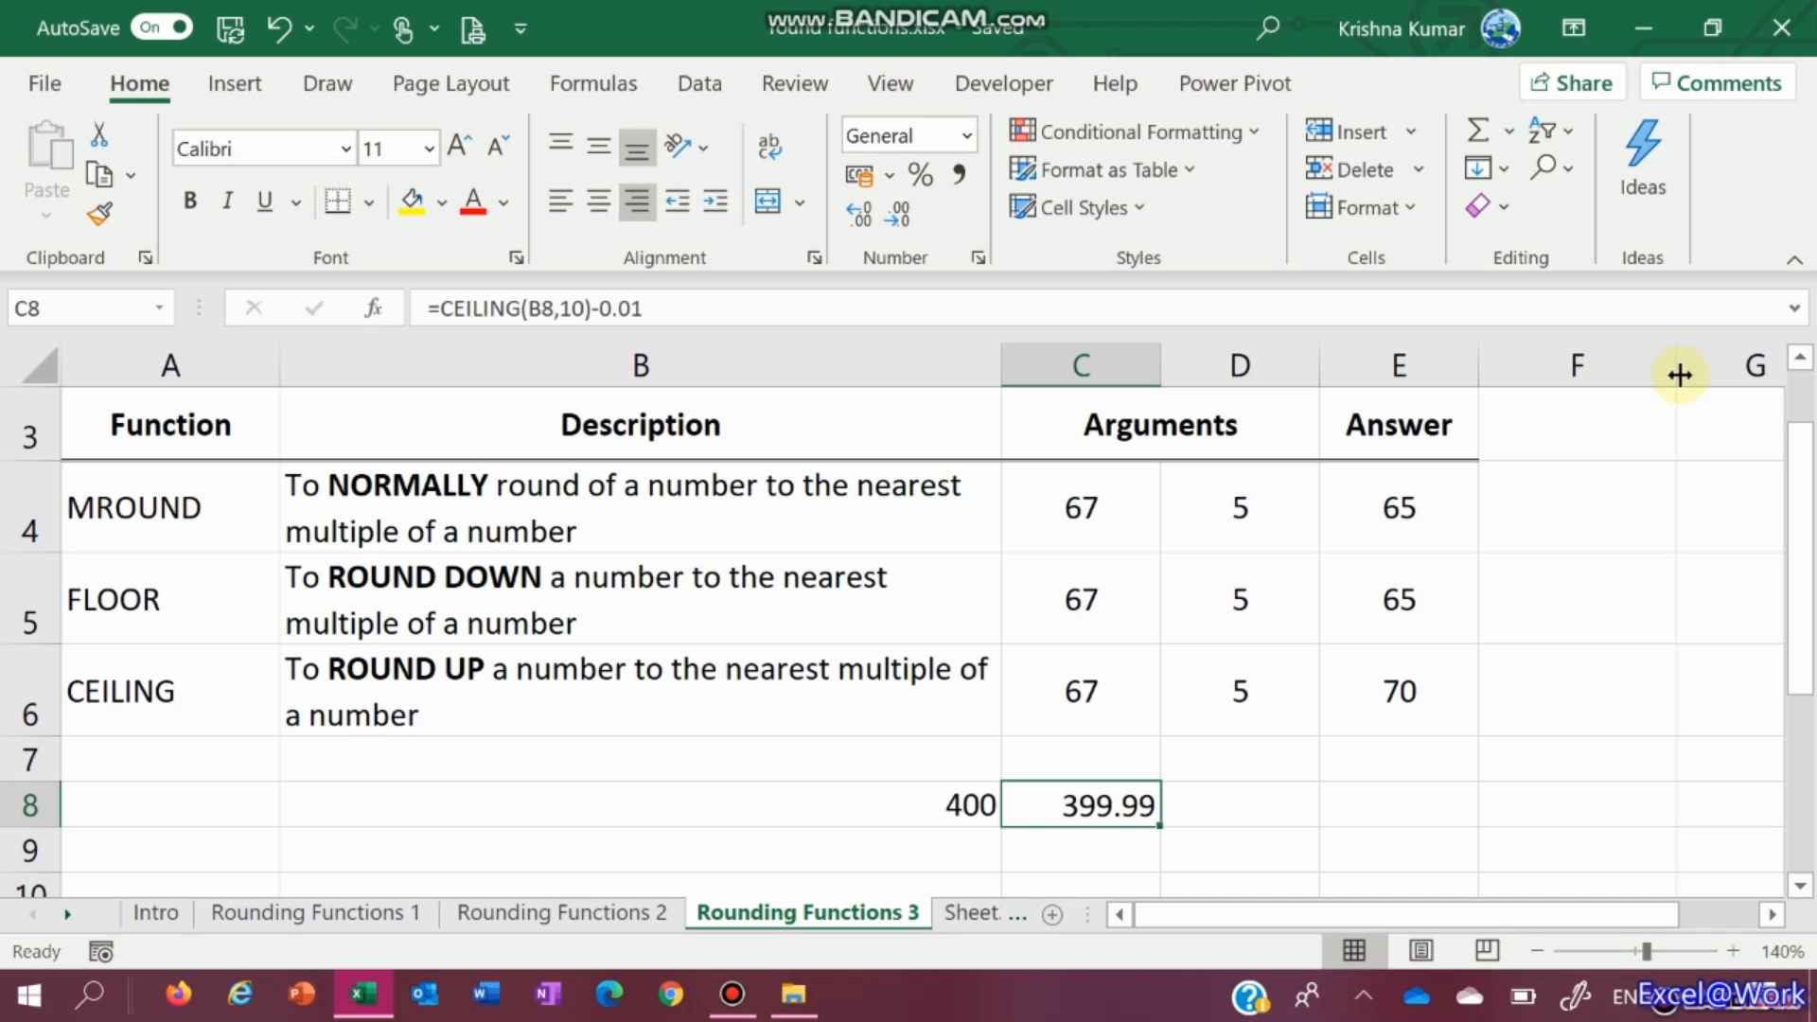
Change B8 to 1000 so C8 shows 999.99, then undo to clear the row 8 demo
key("Left")
key("F2")
key("BackSpace")
key("BackSpace")
key("BackSpace")
type("1000")
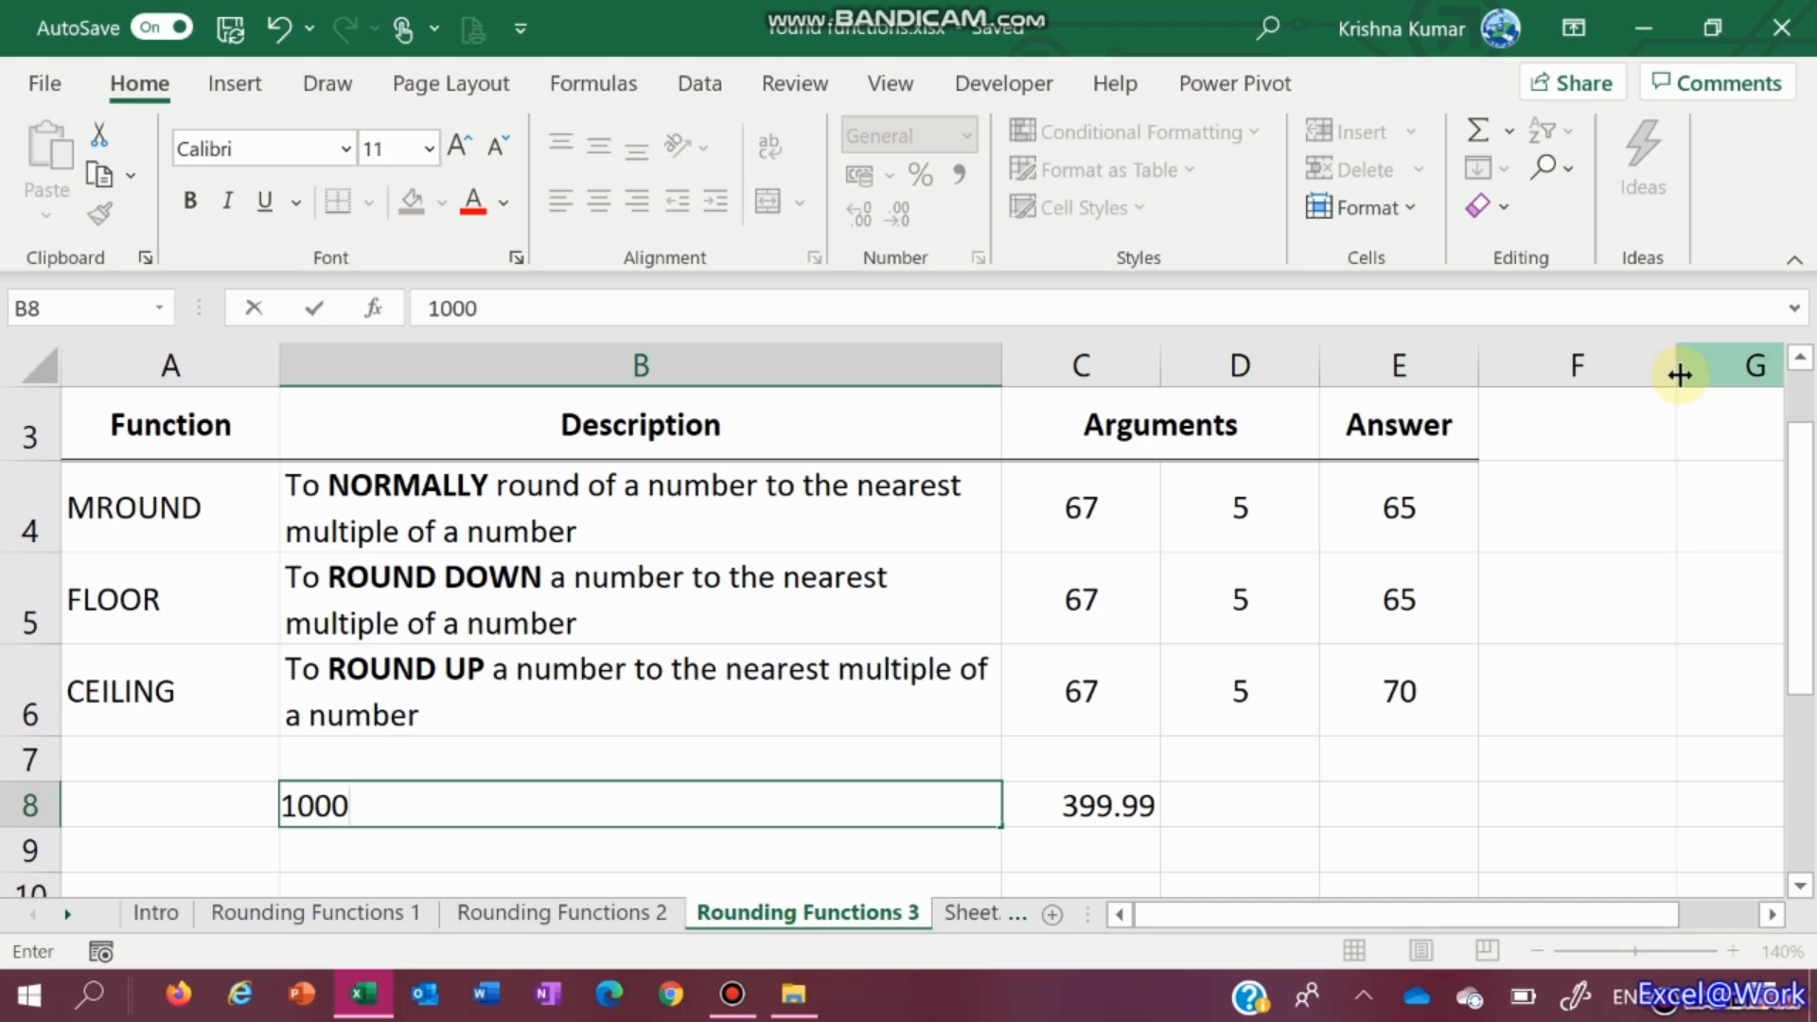
key("Tab")
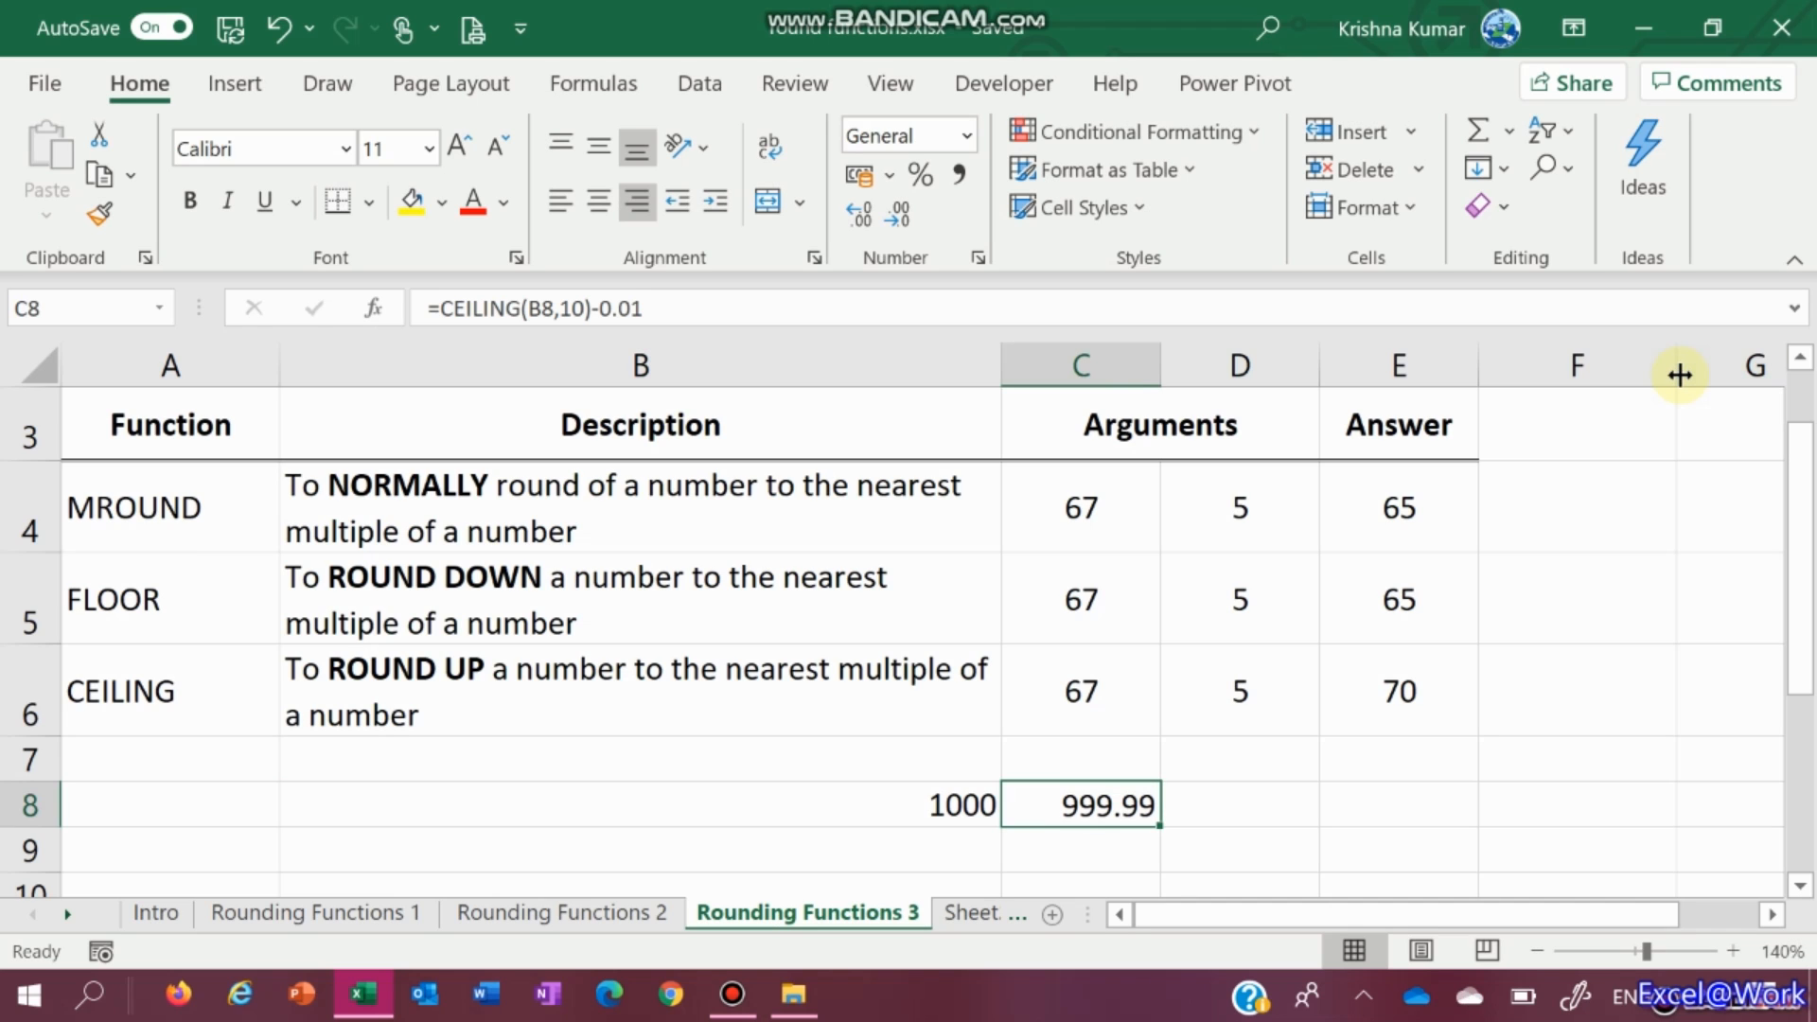
key("Left")
key("Right")
key("Left")
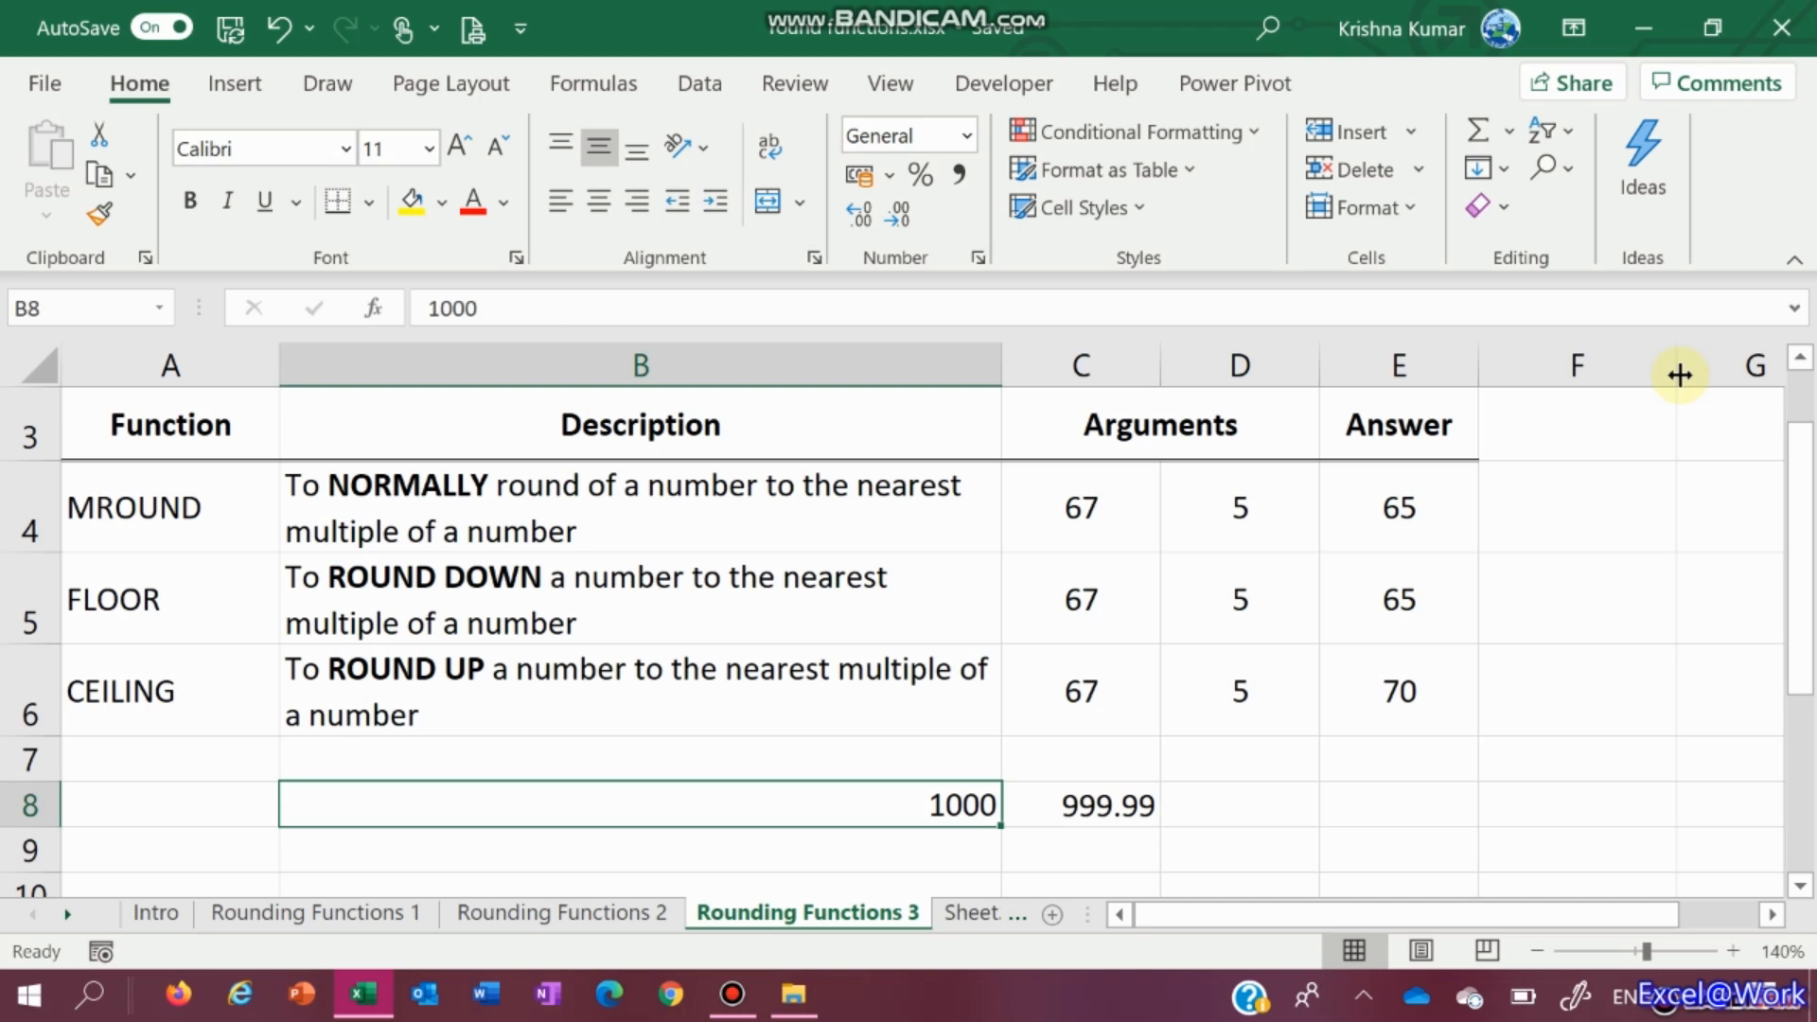
key("Right")
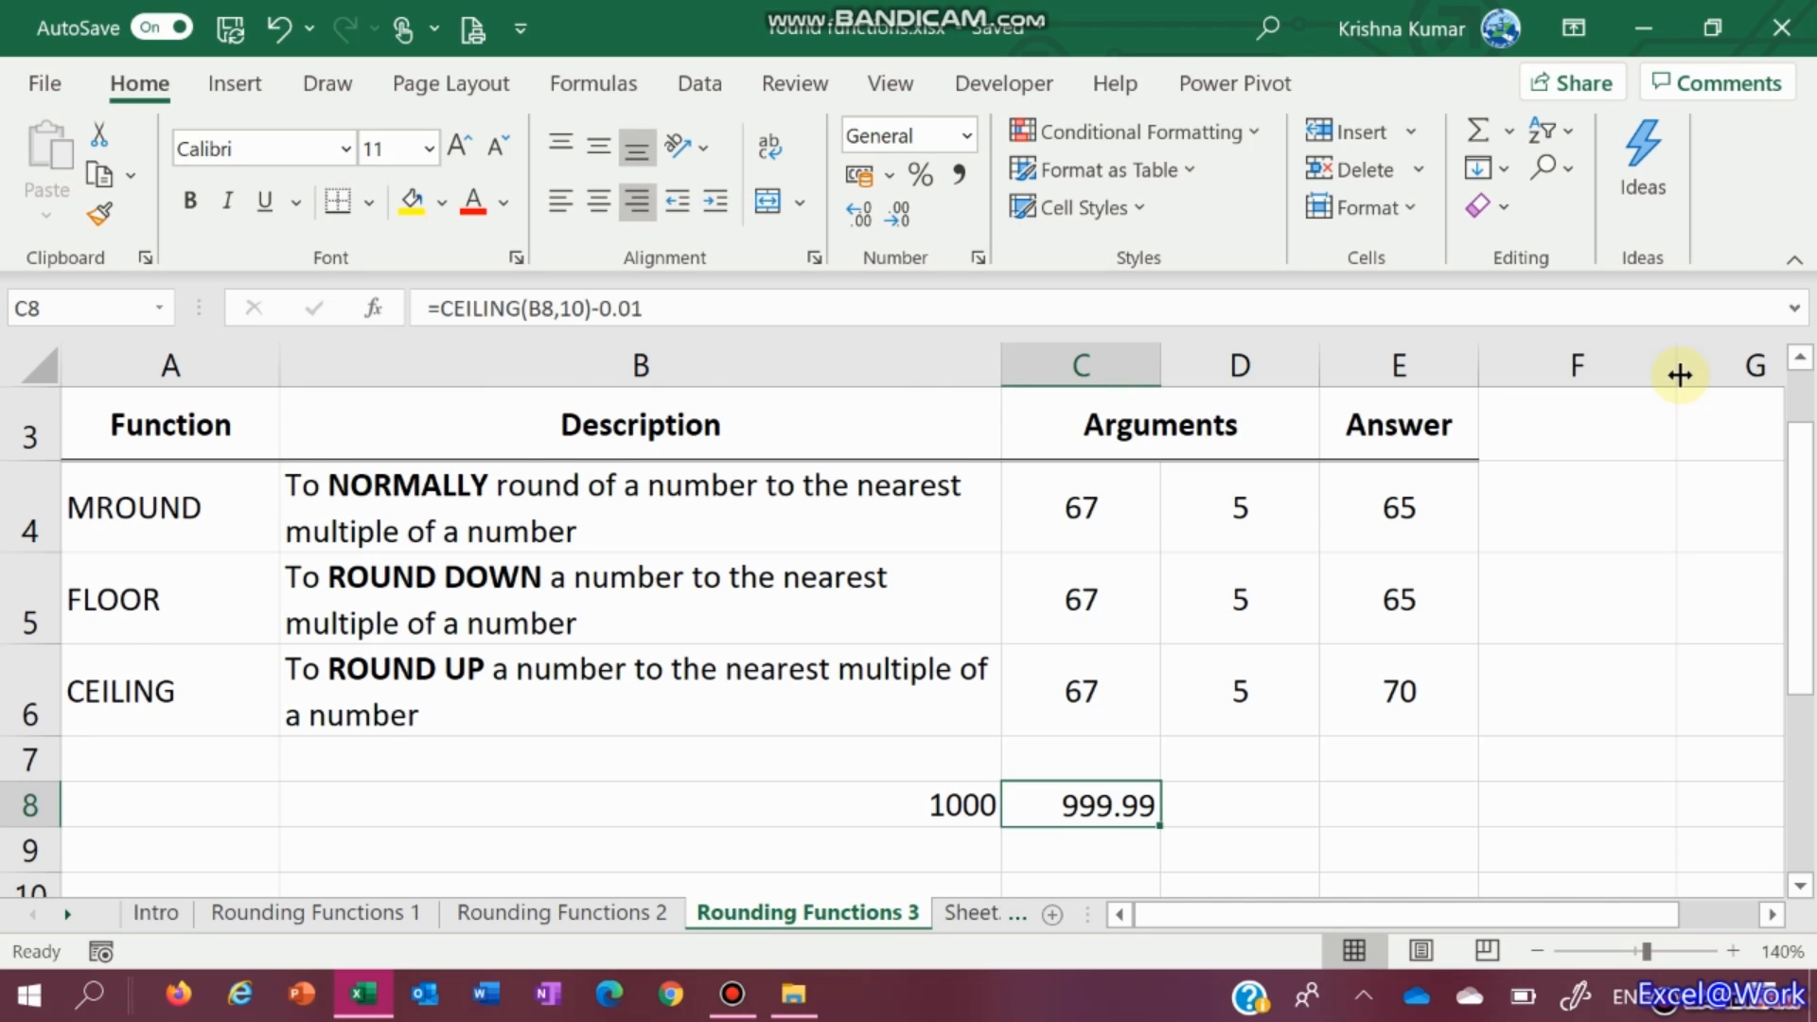
scroll(304, 549, "down", 1)
key("ctrl+z")
key("ctrl+z")
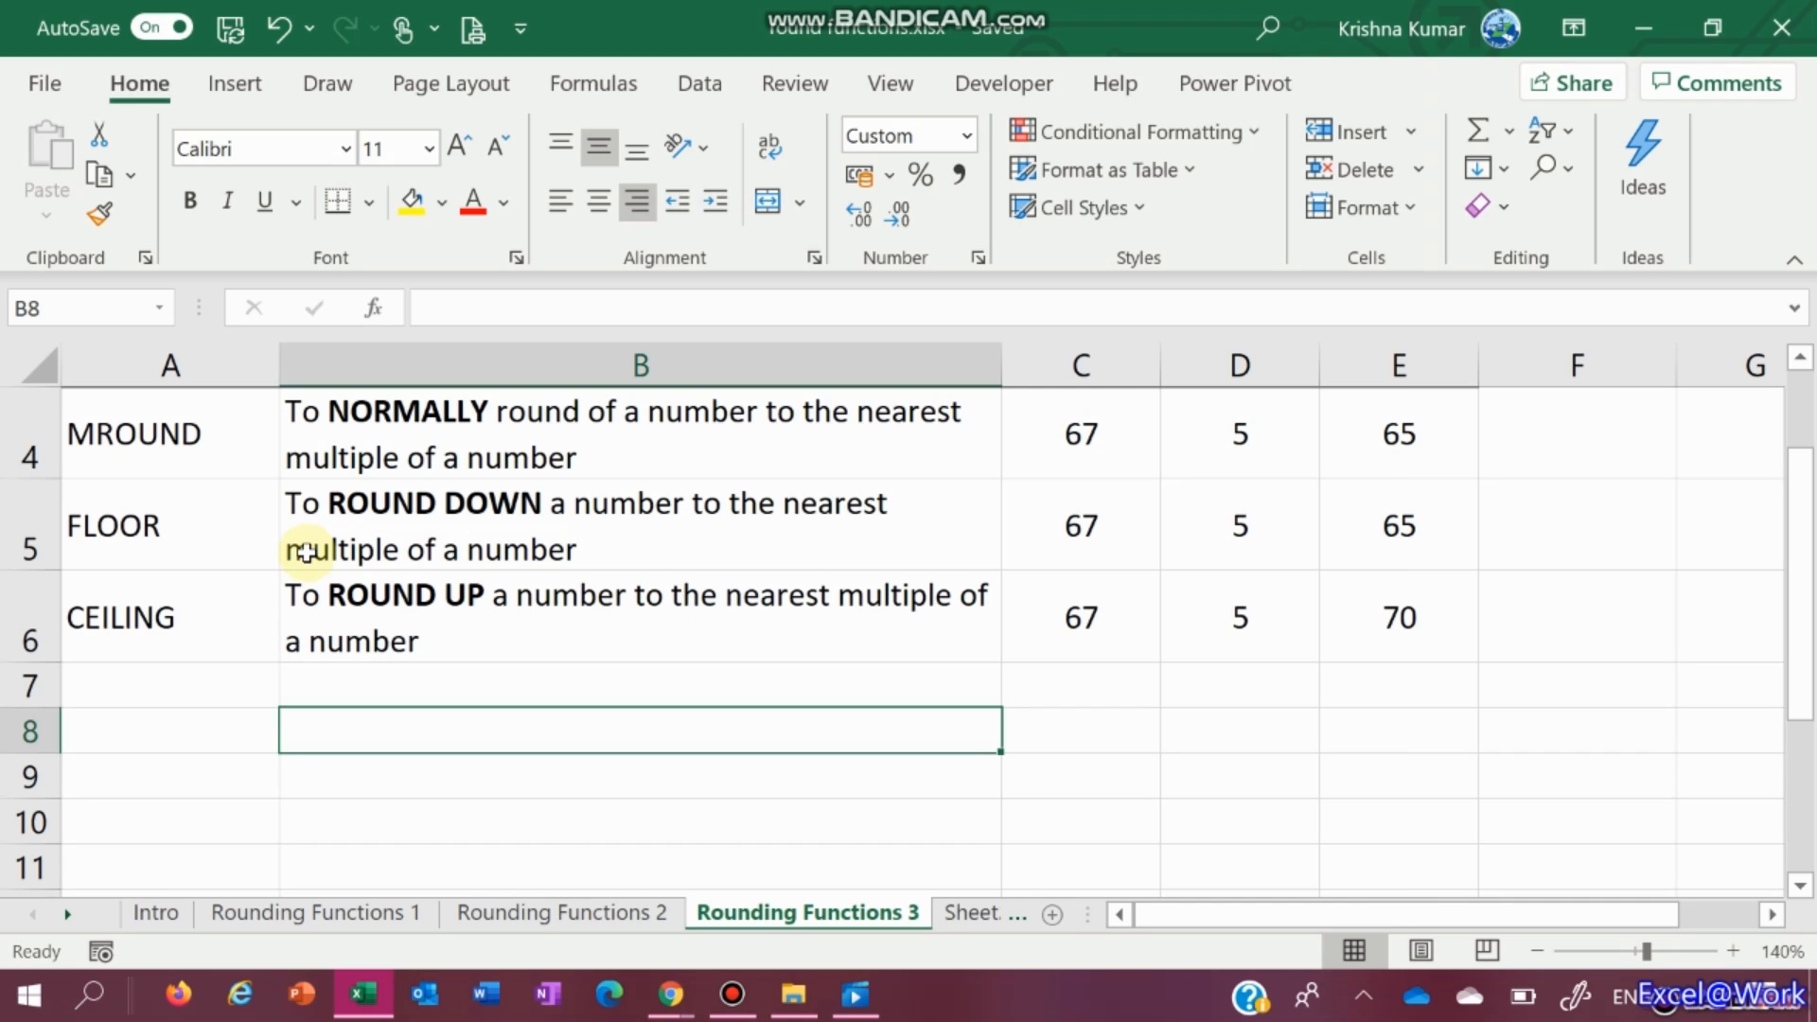
Enter the time 2:34 in B8
type("=")
key("BackSpace")
type("2")
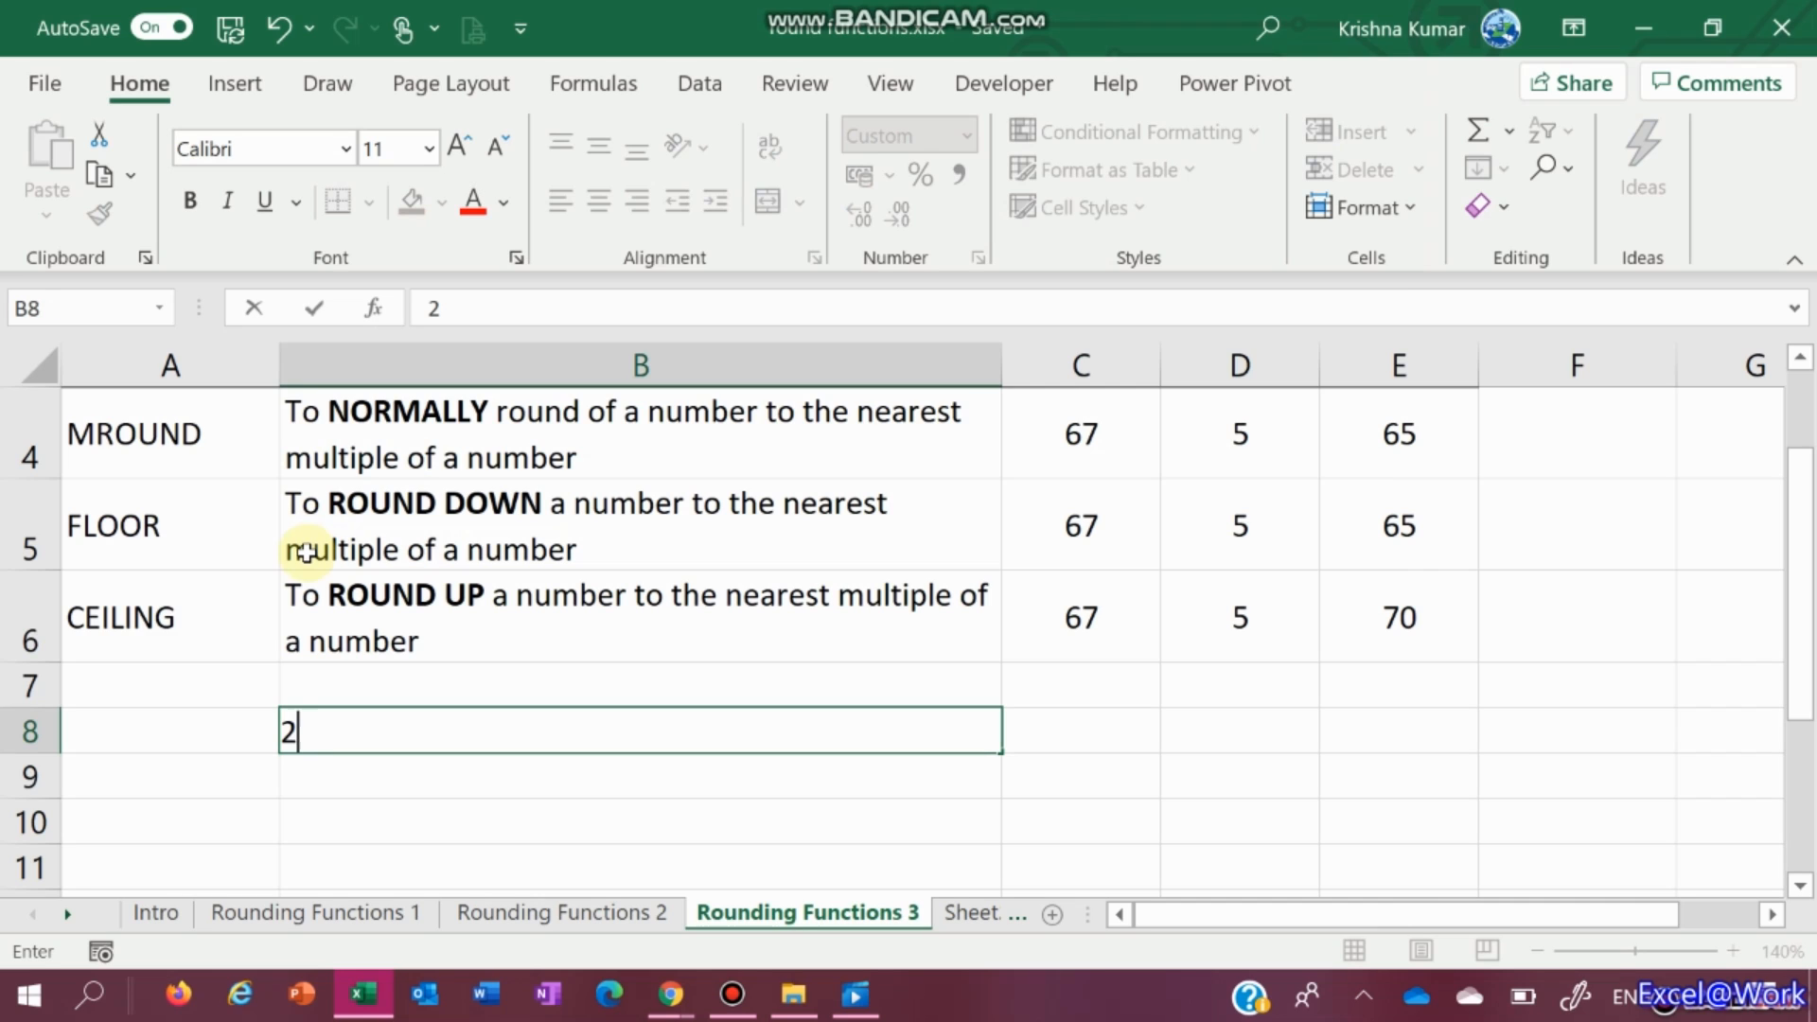
type(":")
type("34")
key("Tab")
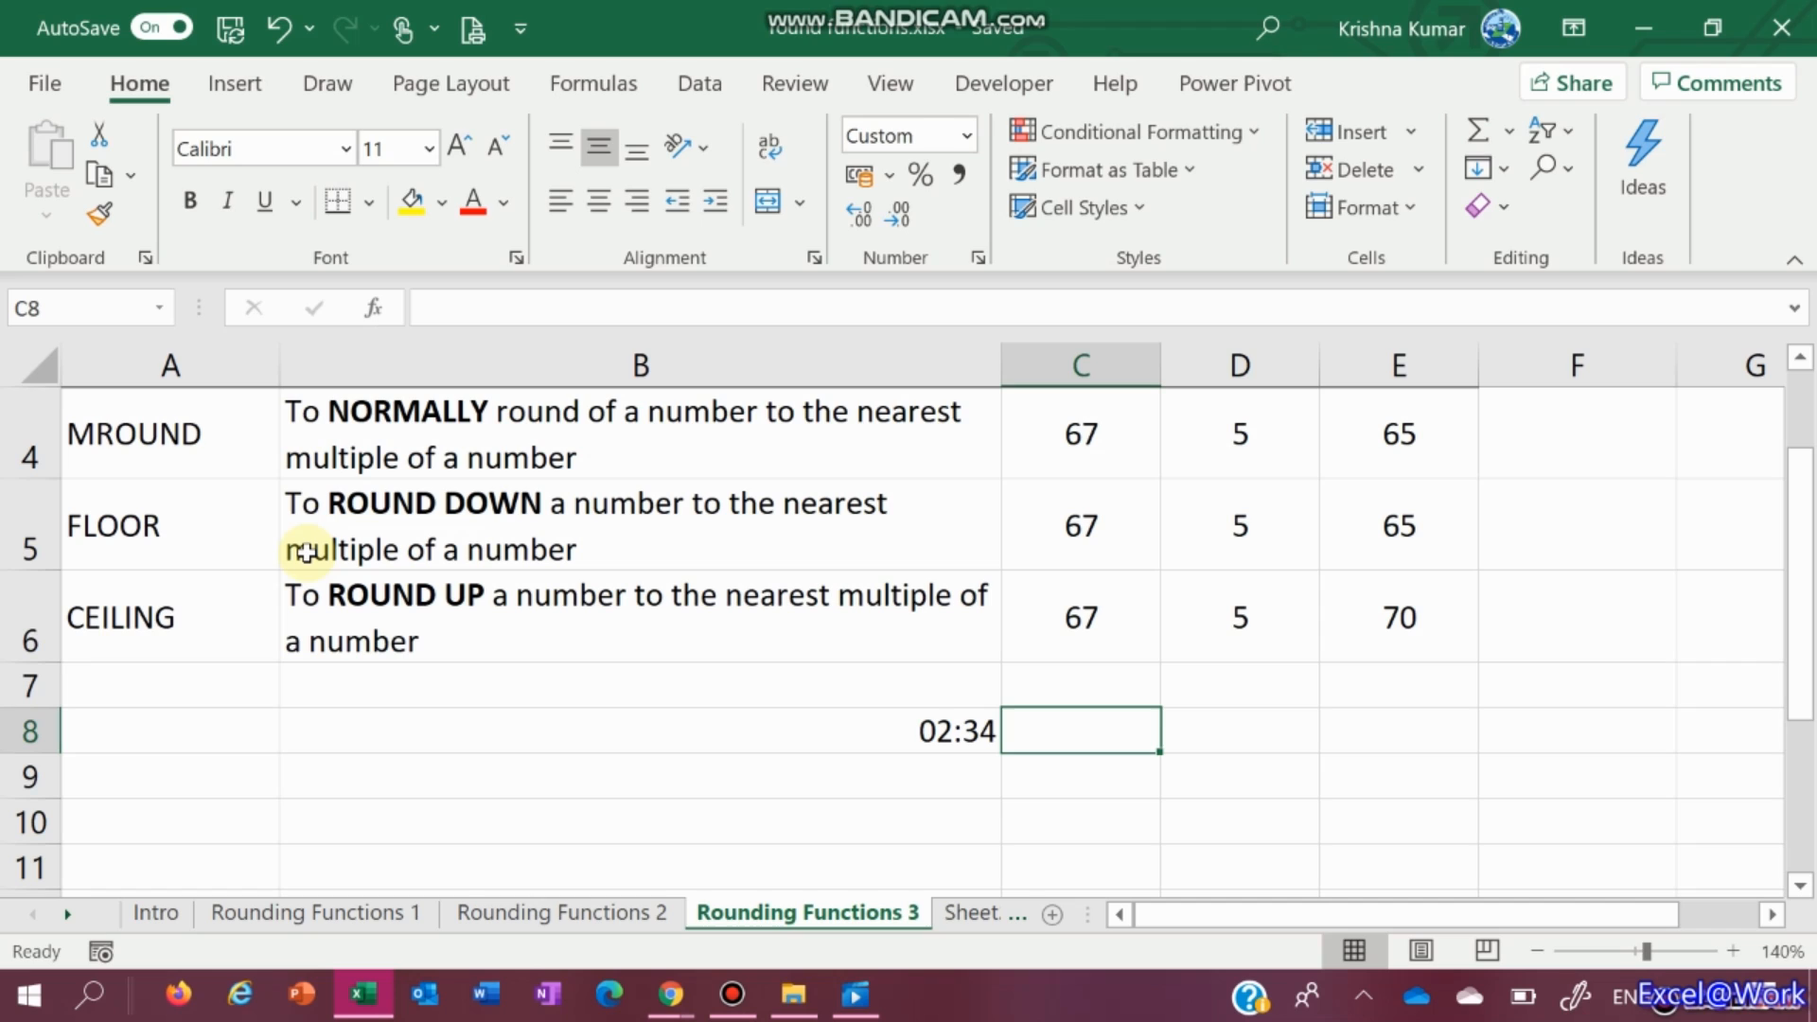
Enter =FLOOR(B8,"0:15") in C8 to round the time down to 02:30
type("=")
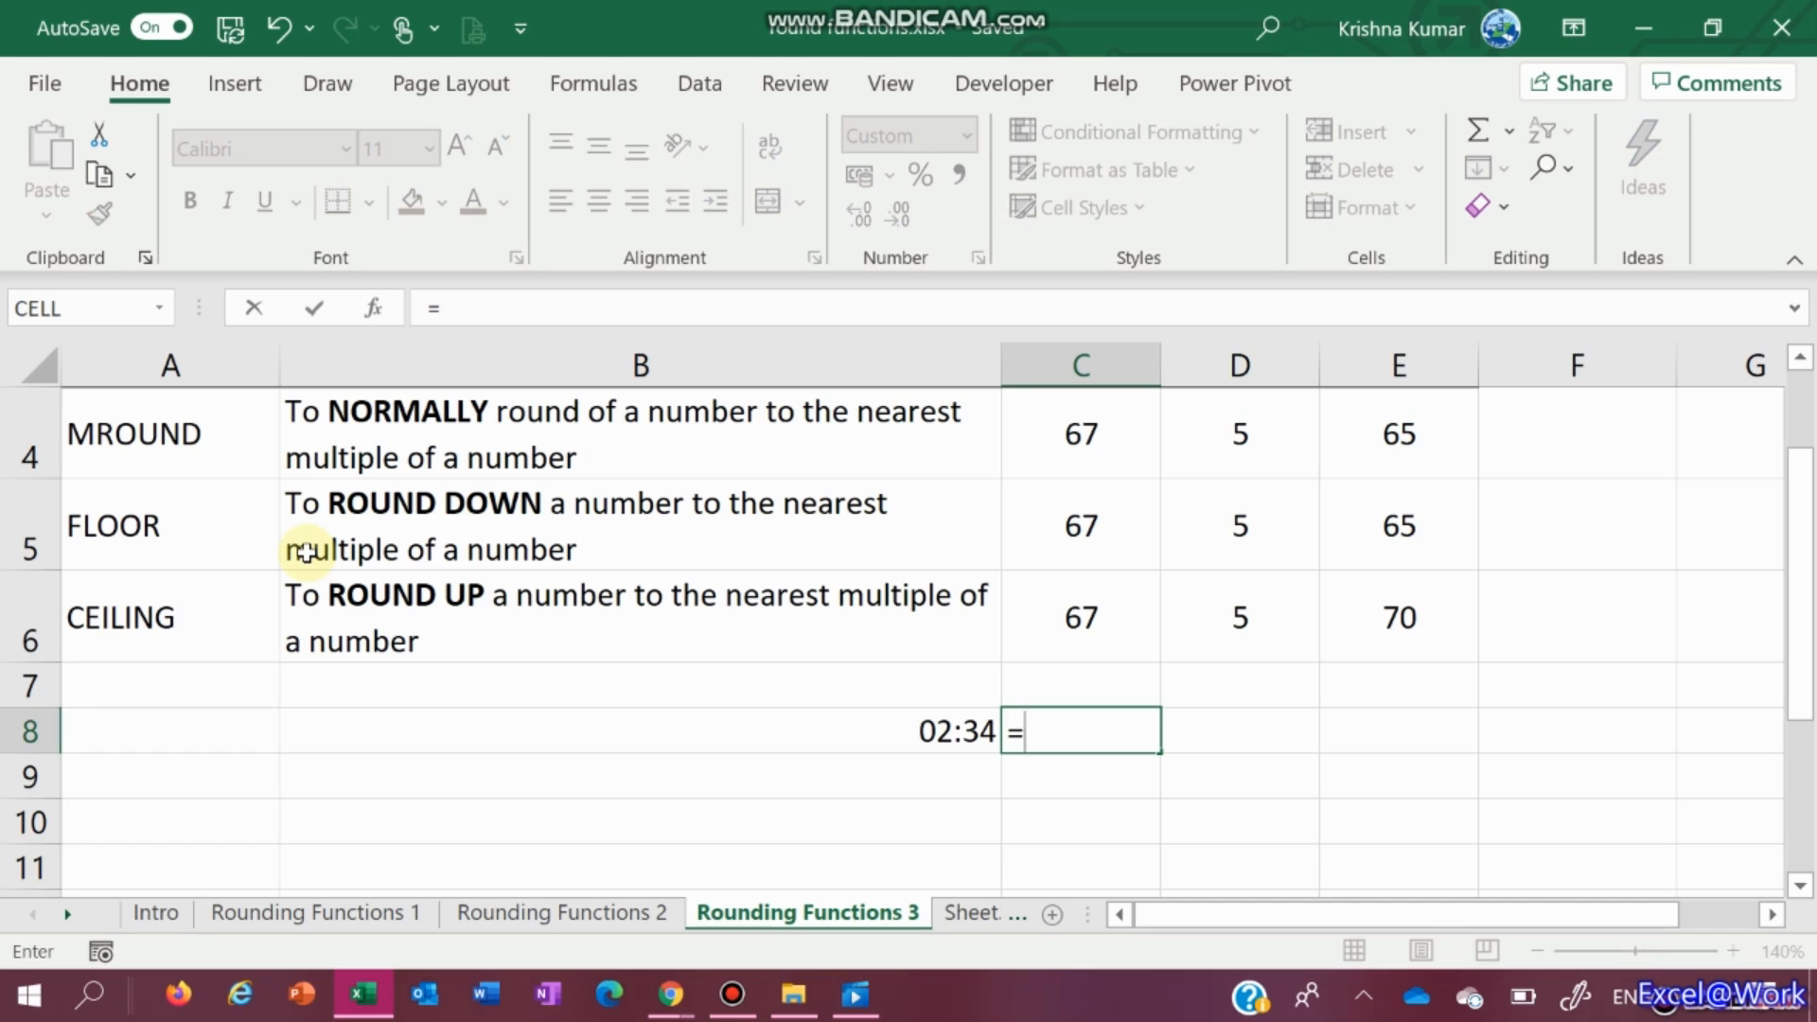
type("floor ")
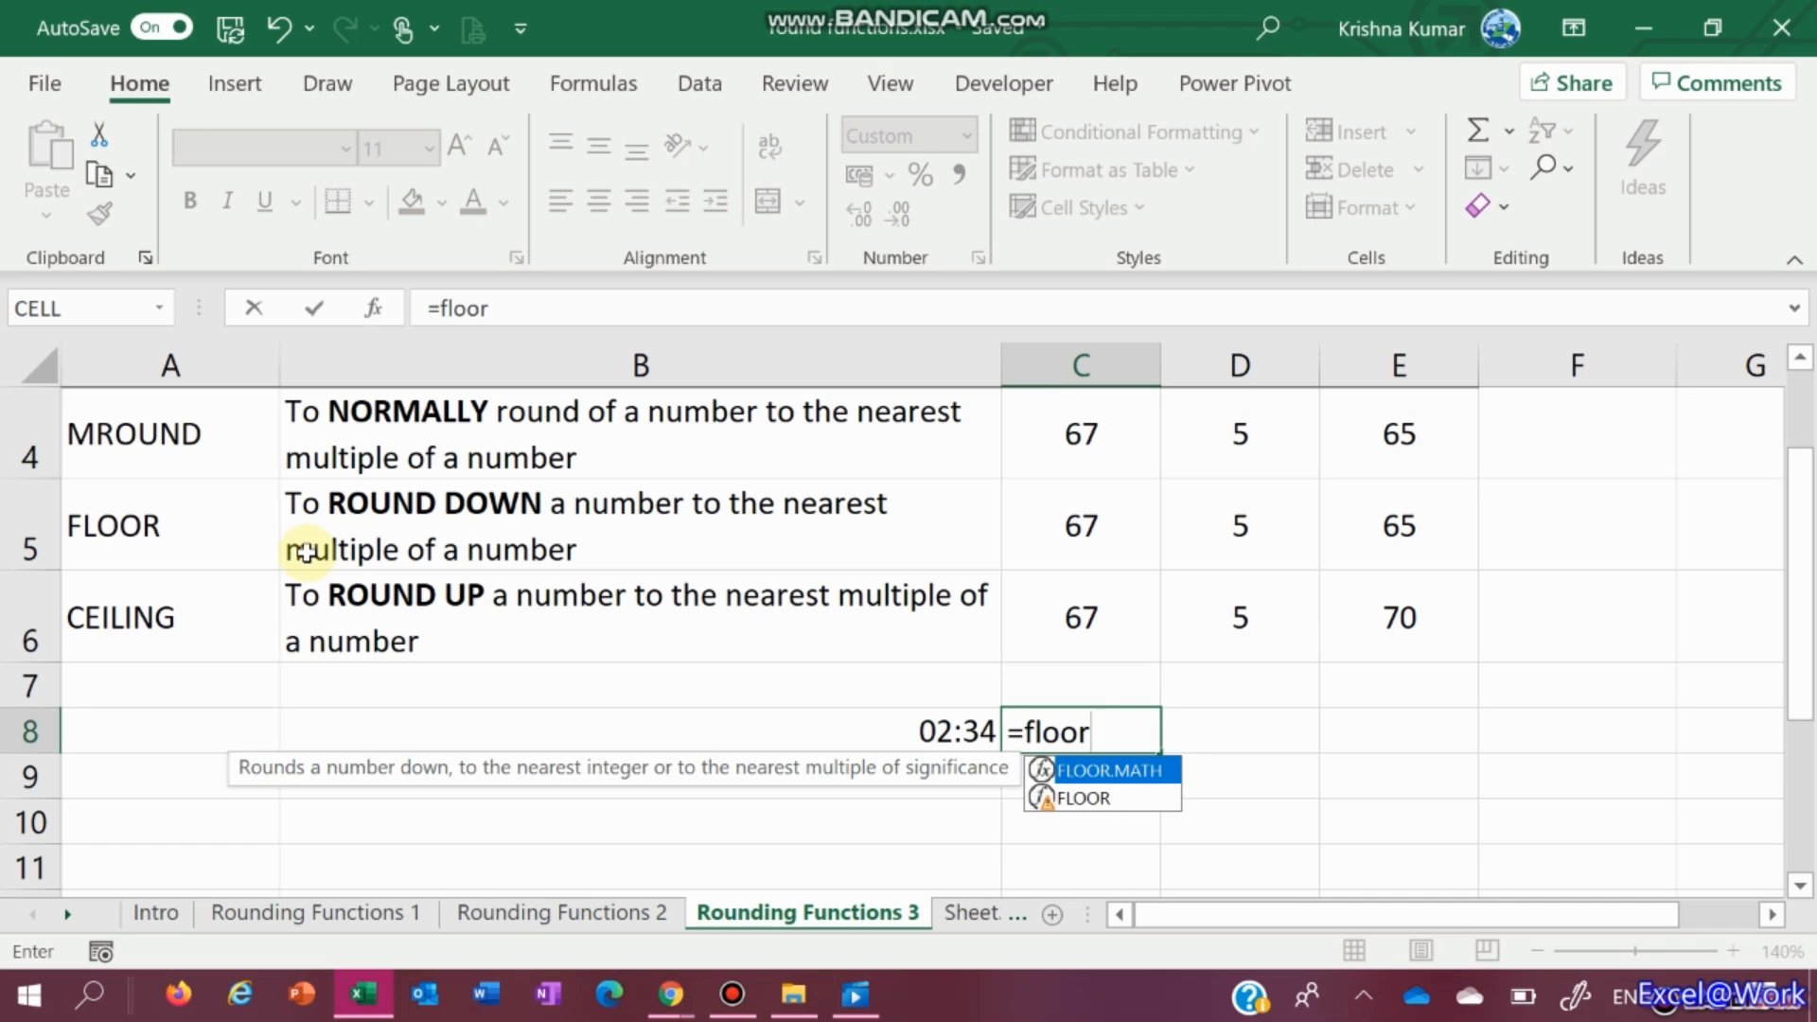
type("(")
key("Left")
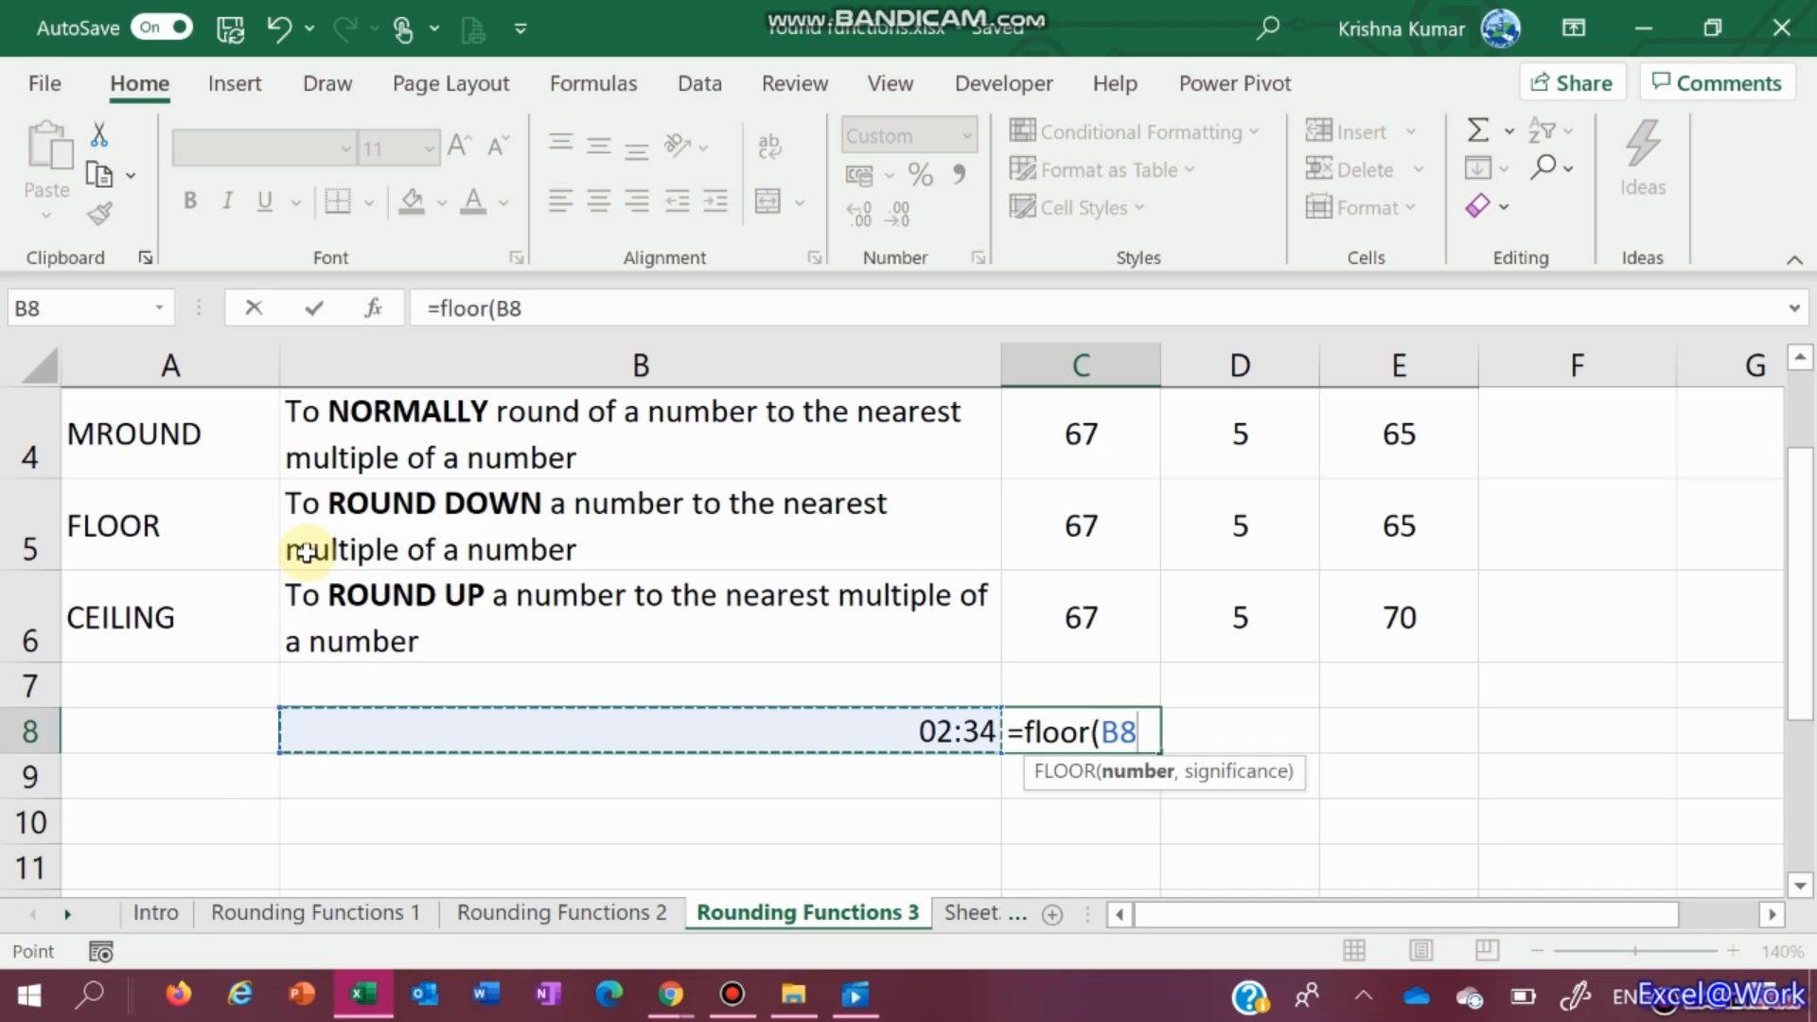
type(",\"")
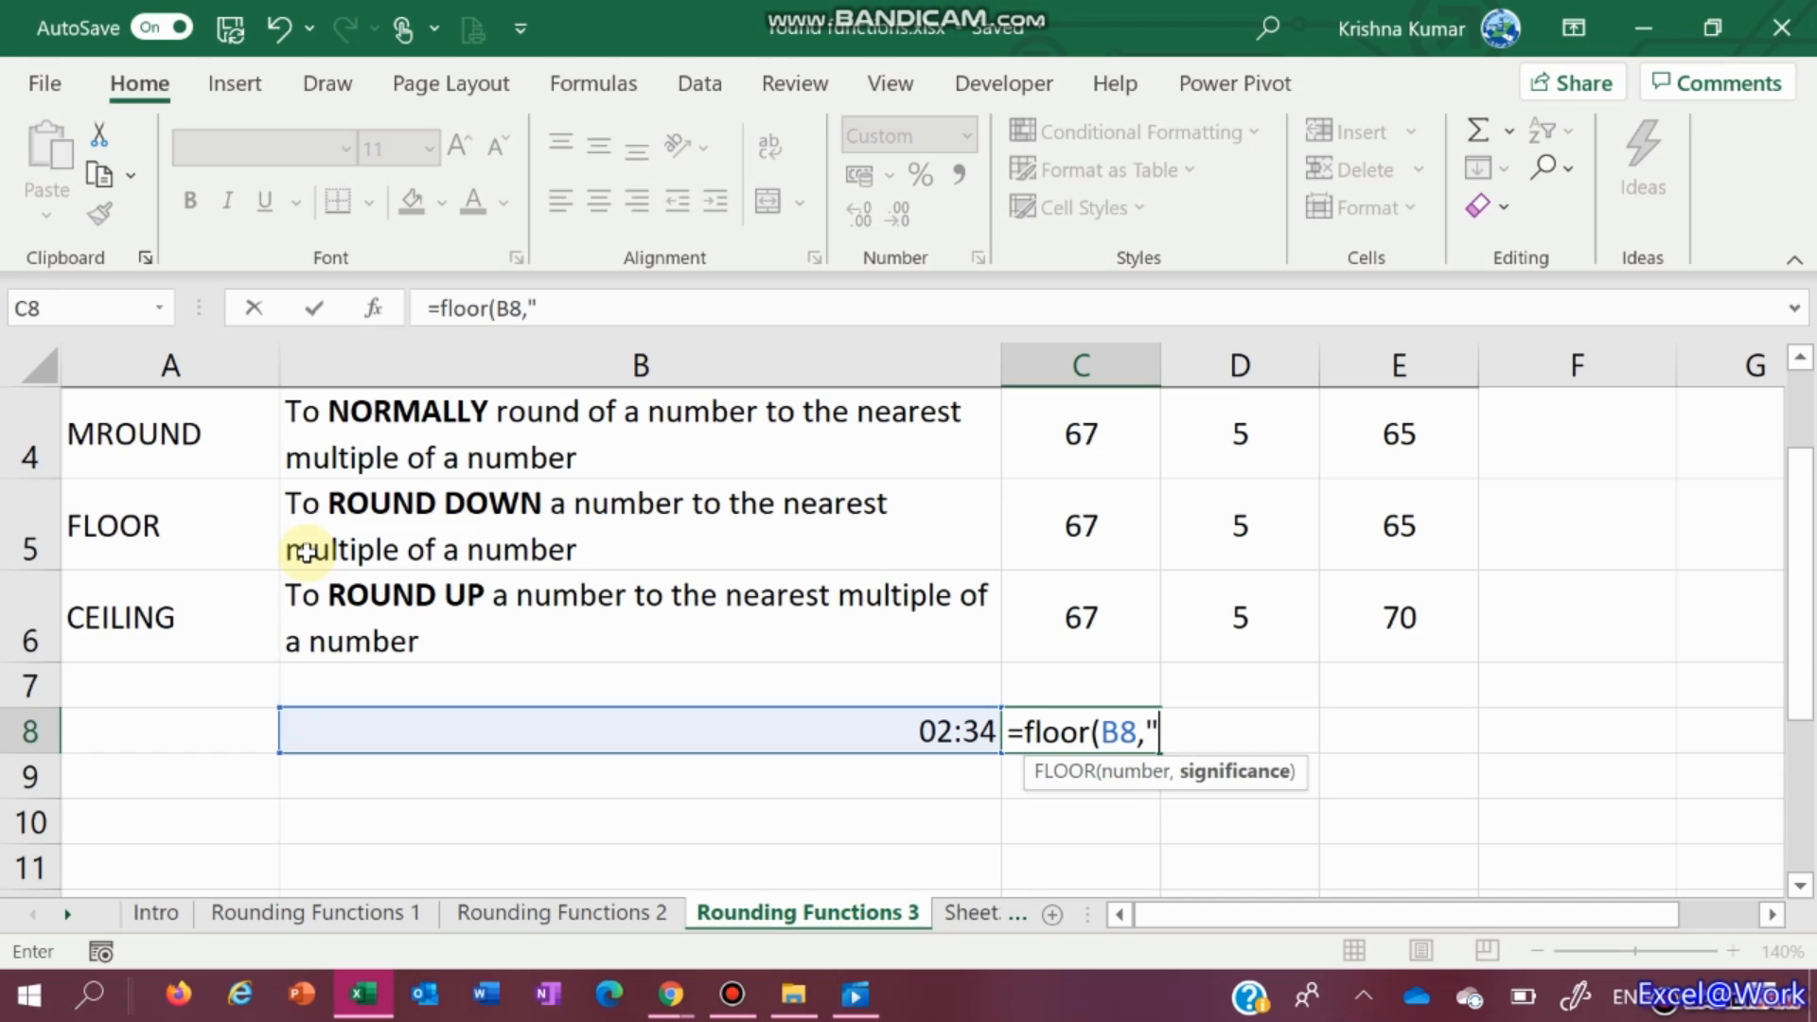
type("0:15")
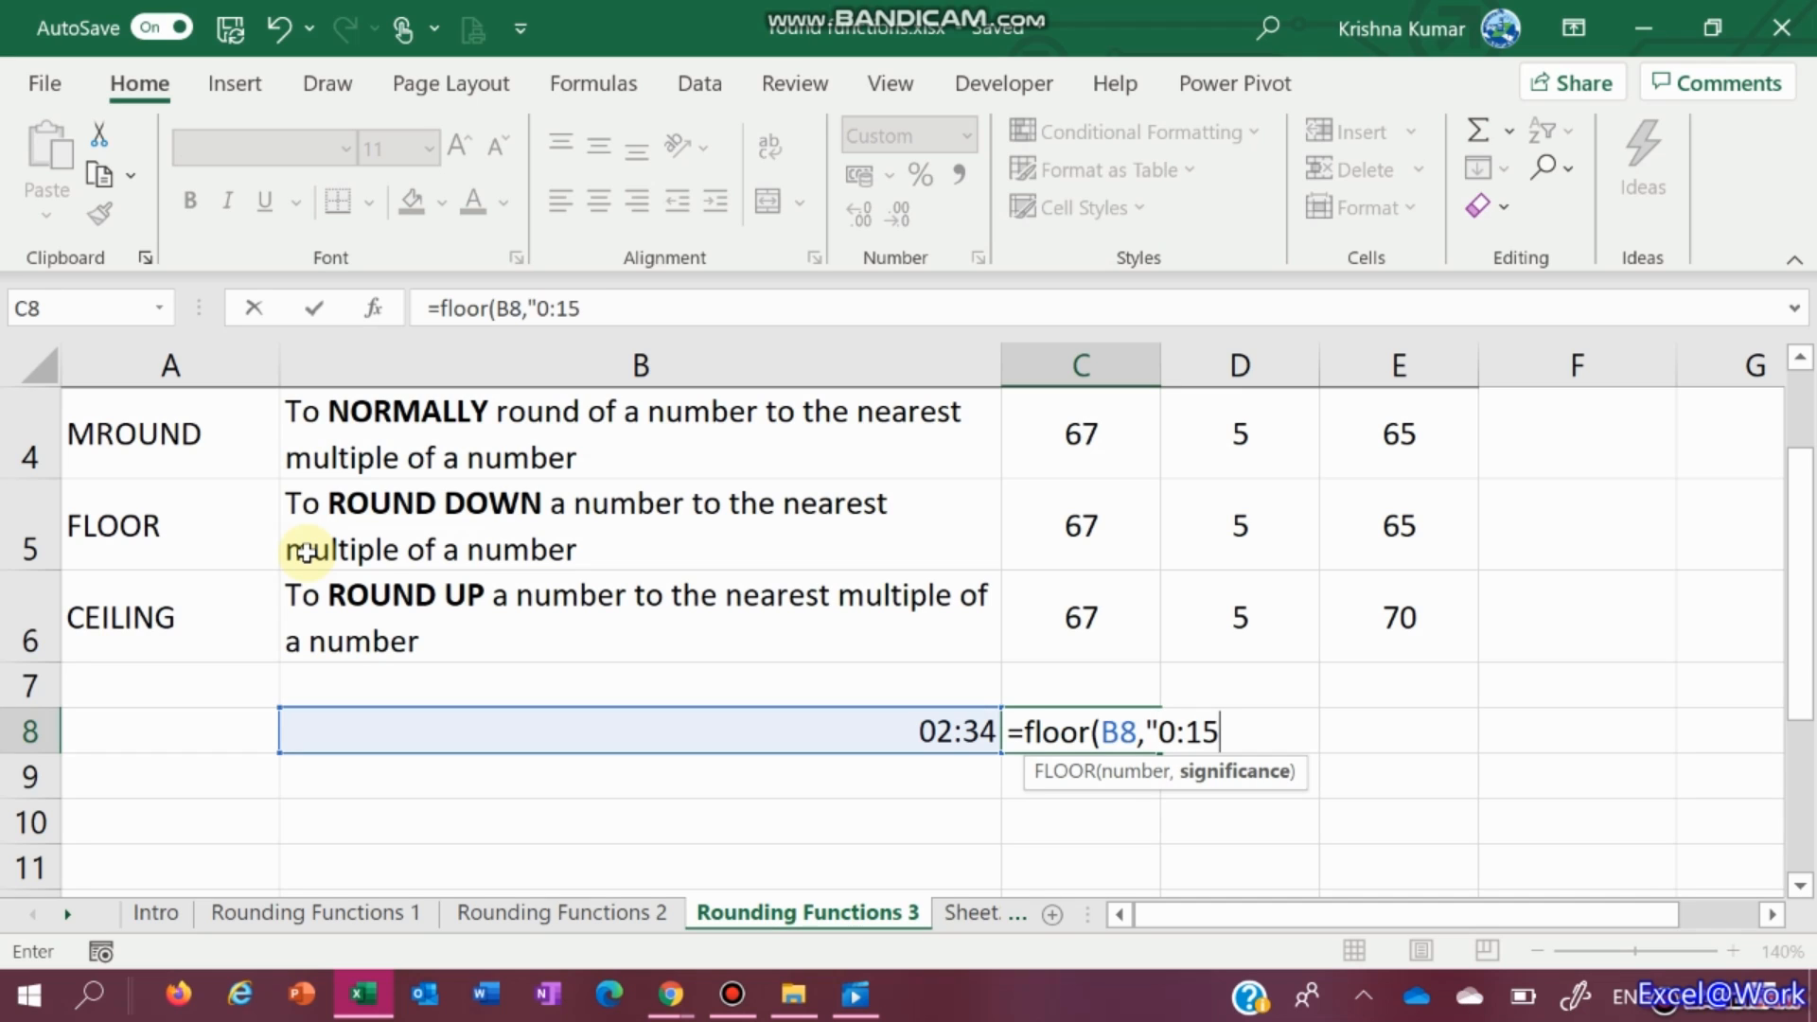
type("\")")
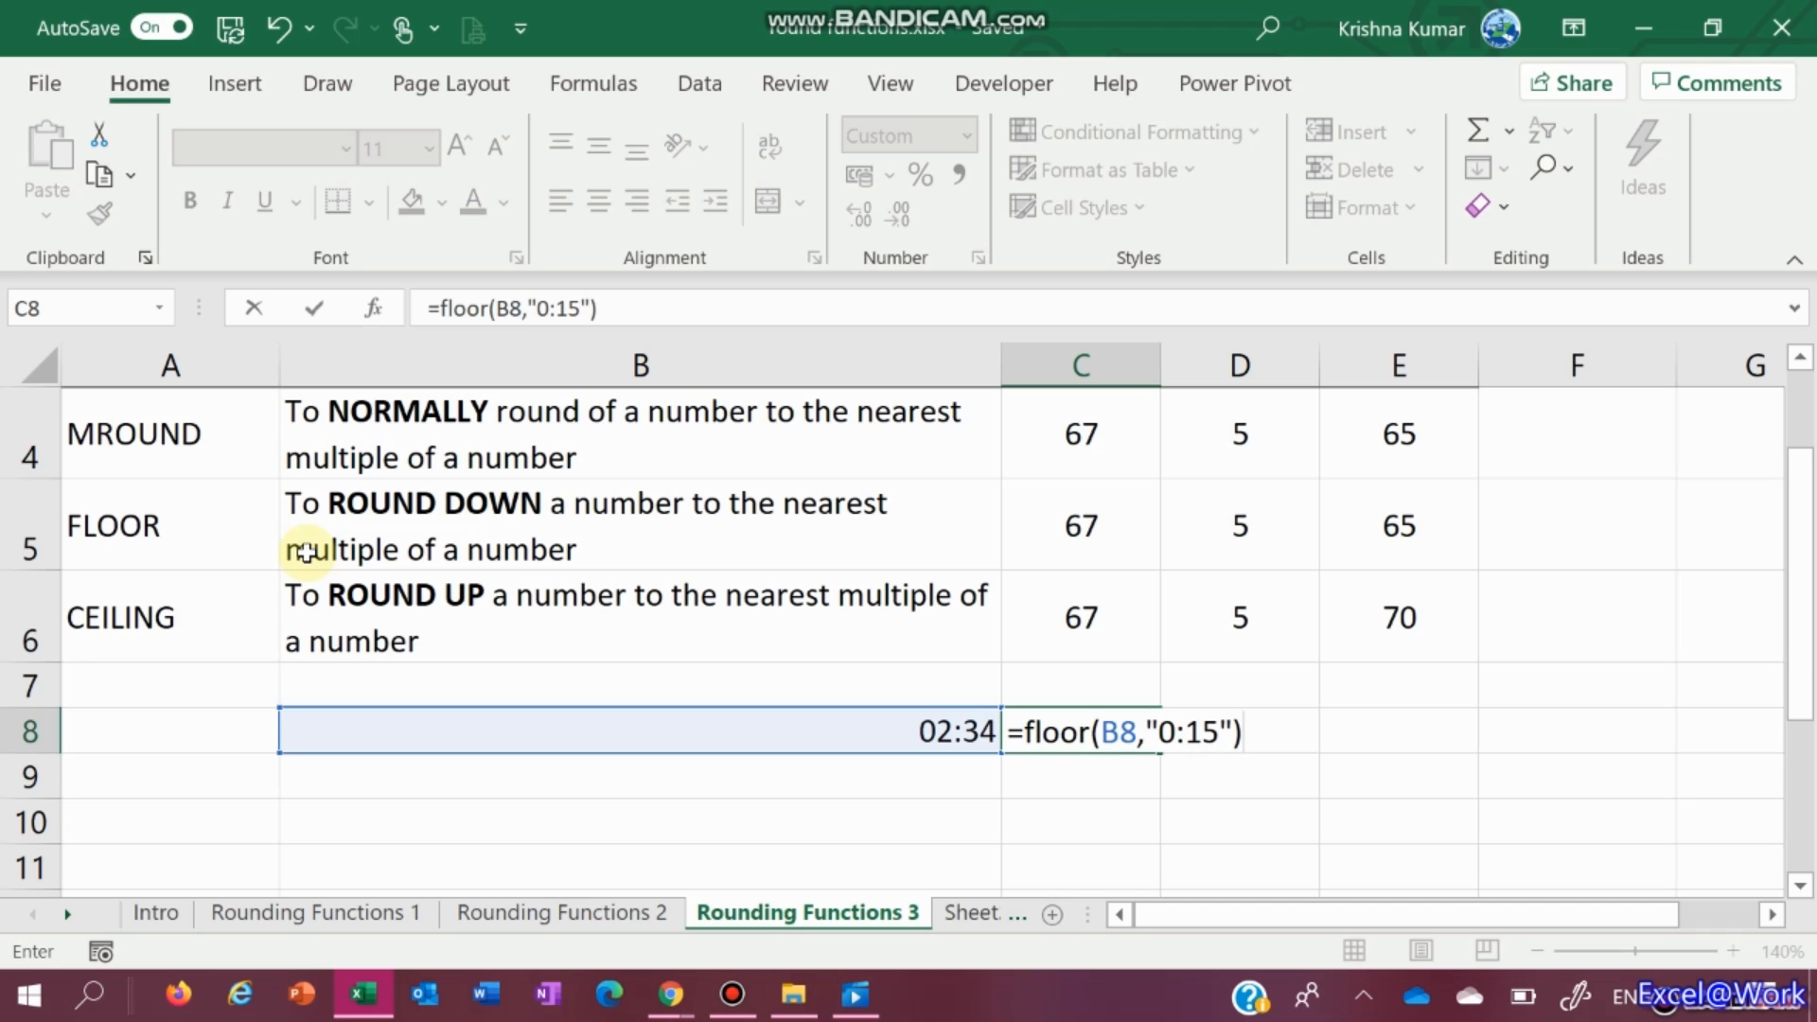
key("Return")
key("Up")
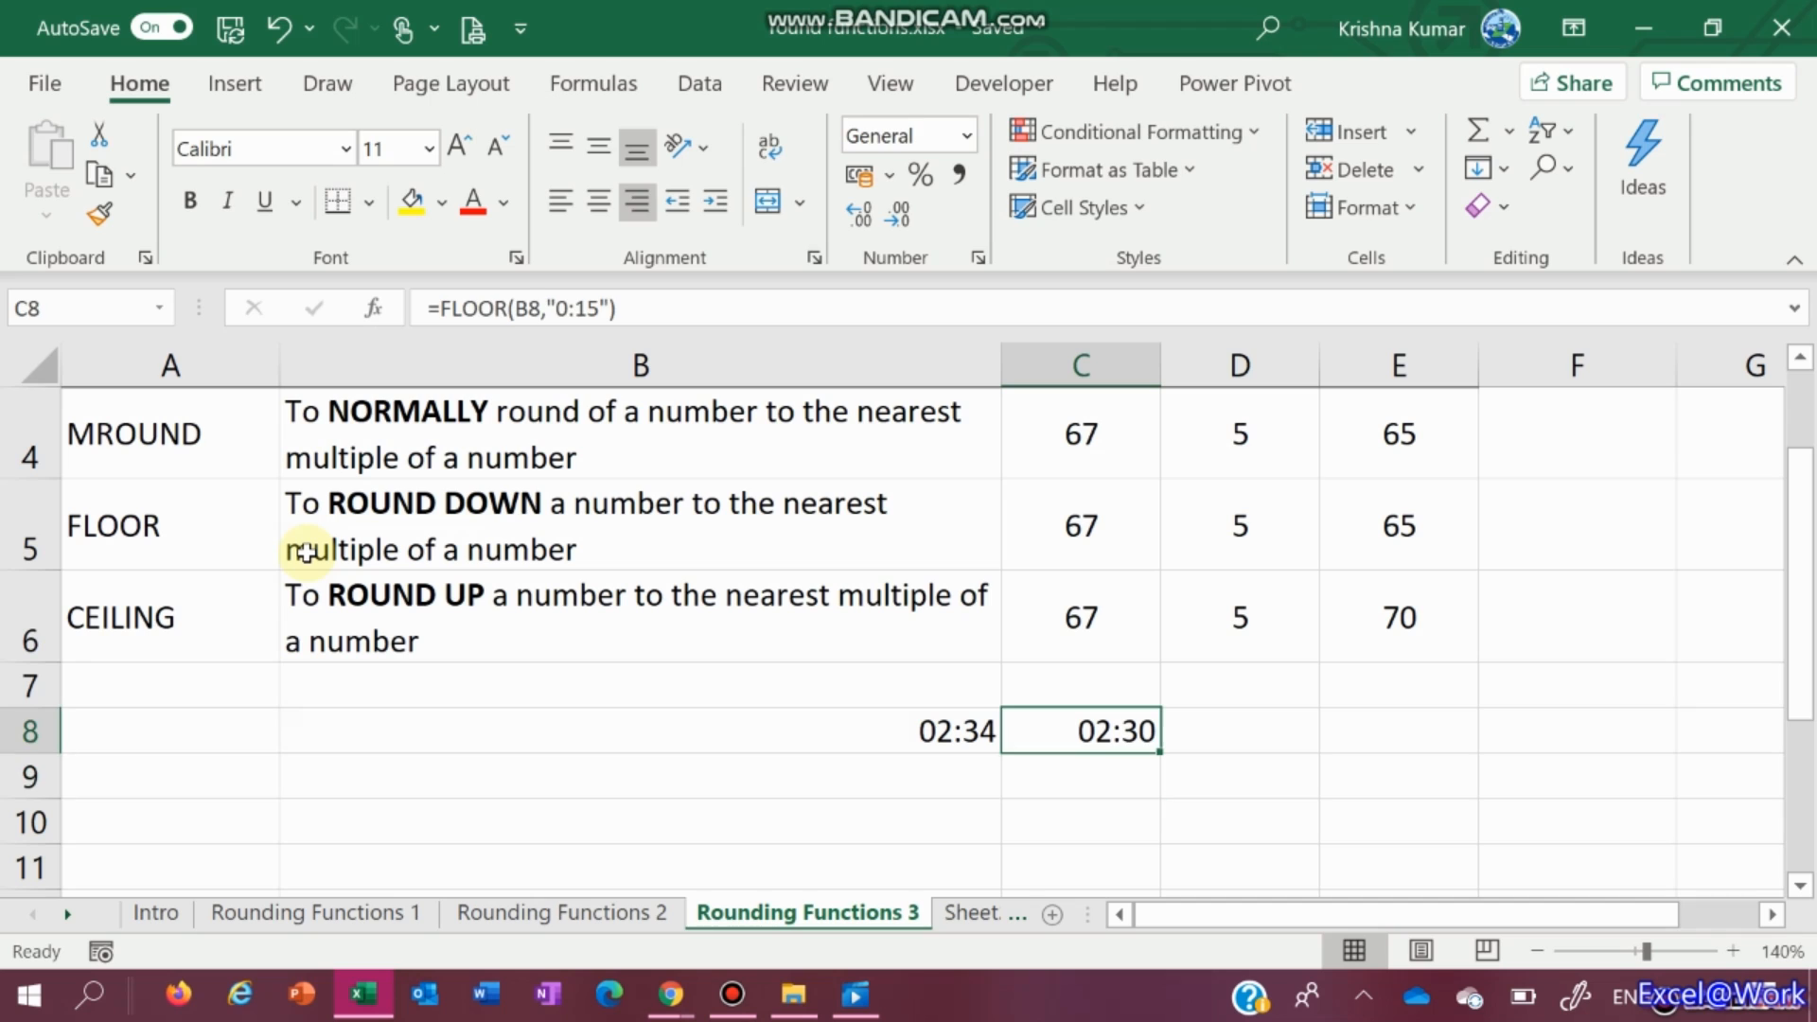
key("Left")
Try times 2:45, 2:59 and 3:00 in B8, with C8 giving 02:45, 02:45 and 03:00
key("Right")
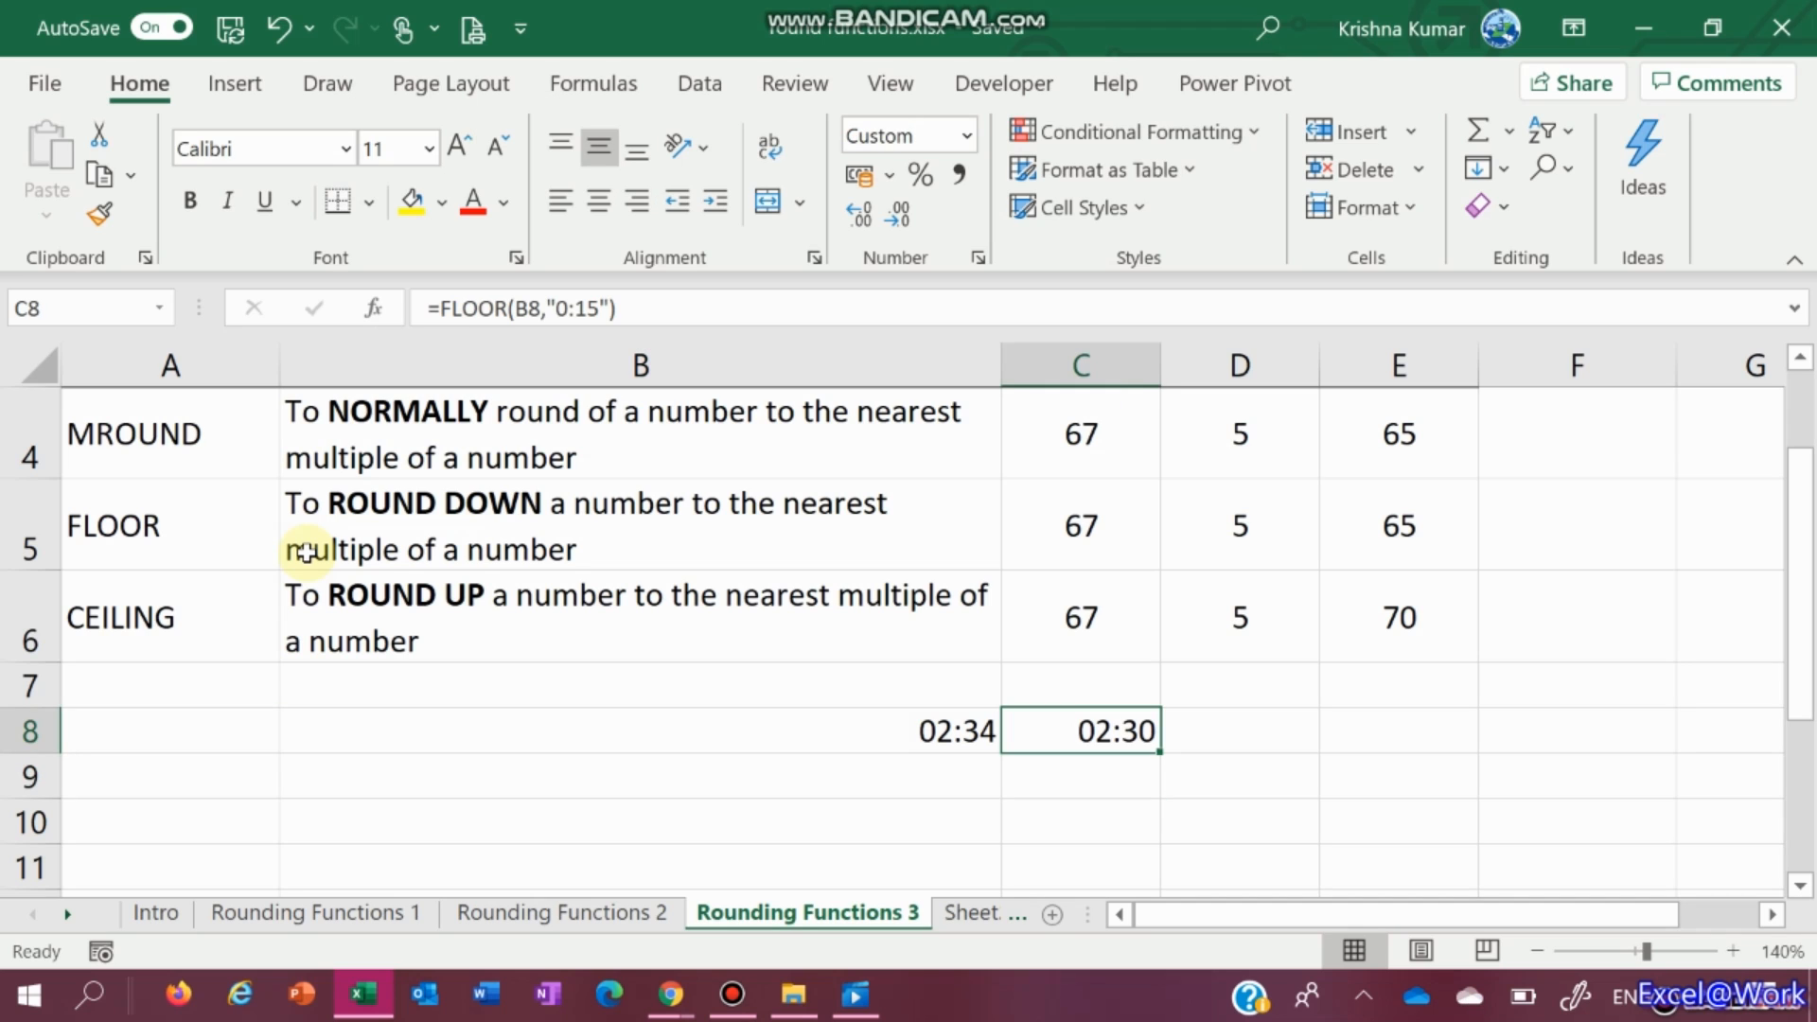
key("Left")
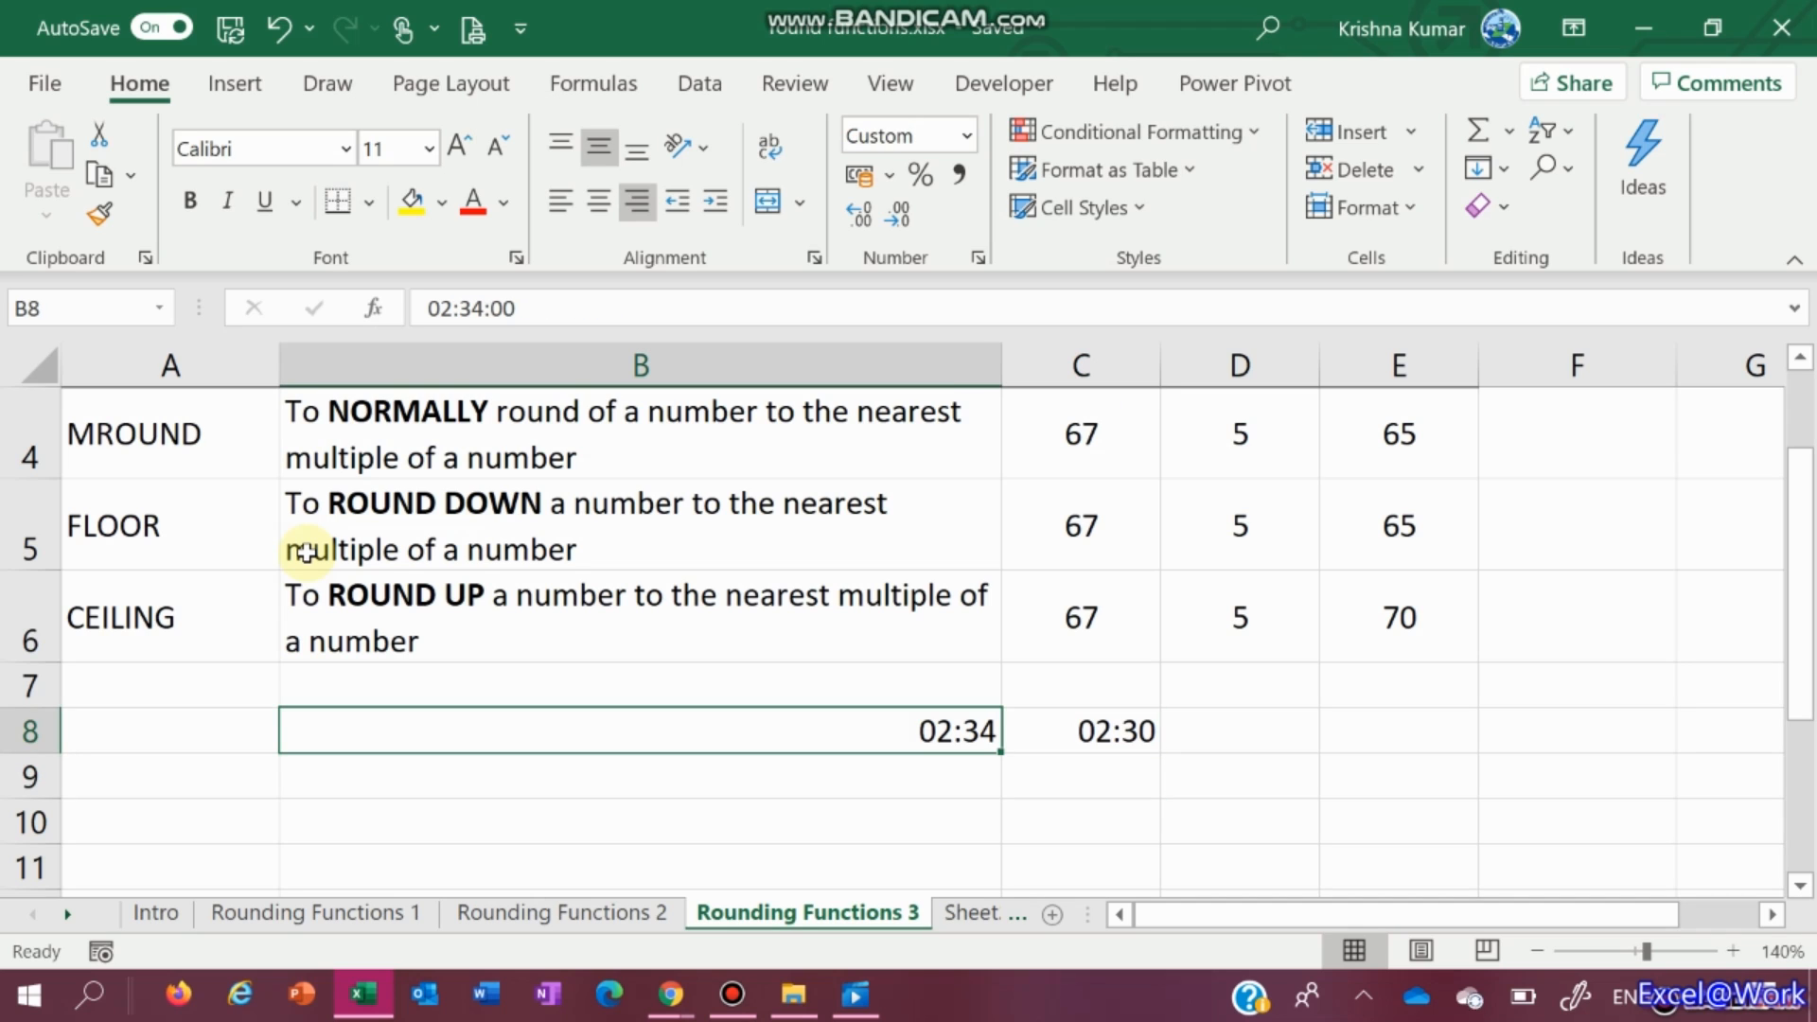
type("2:45")
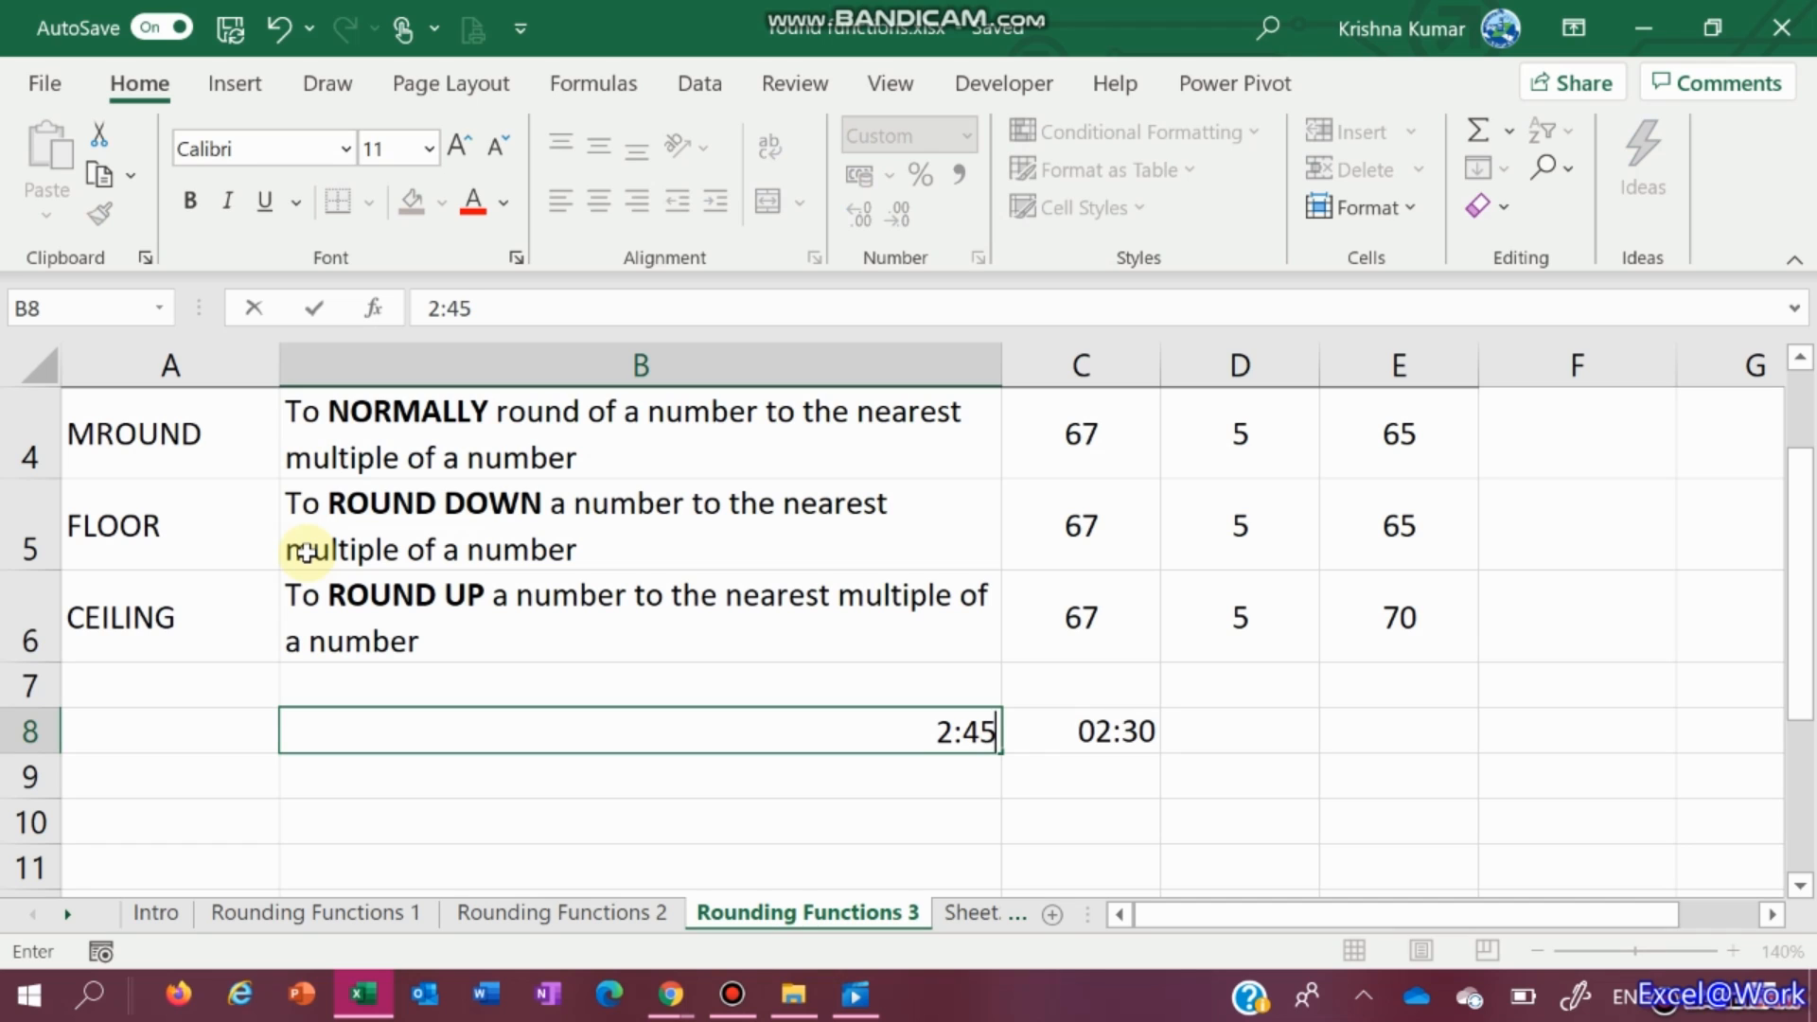
key("Right")
key("Left")
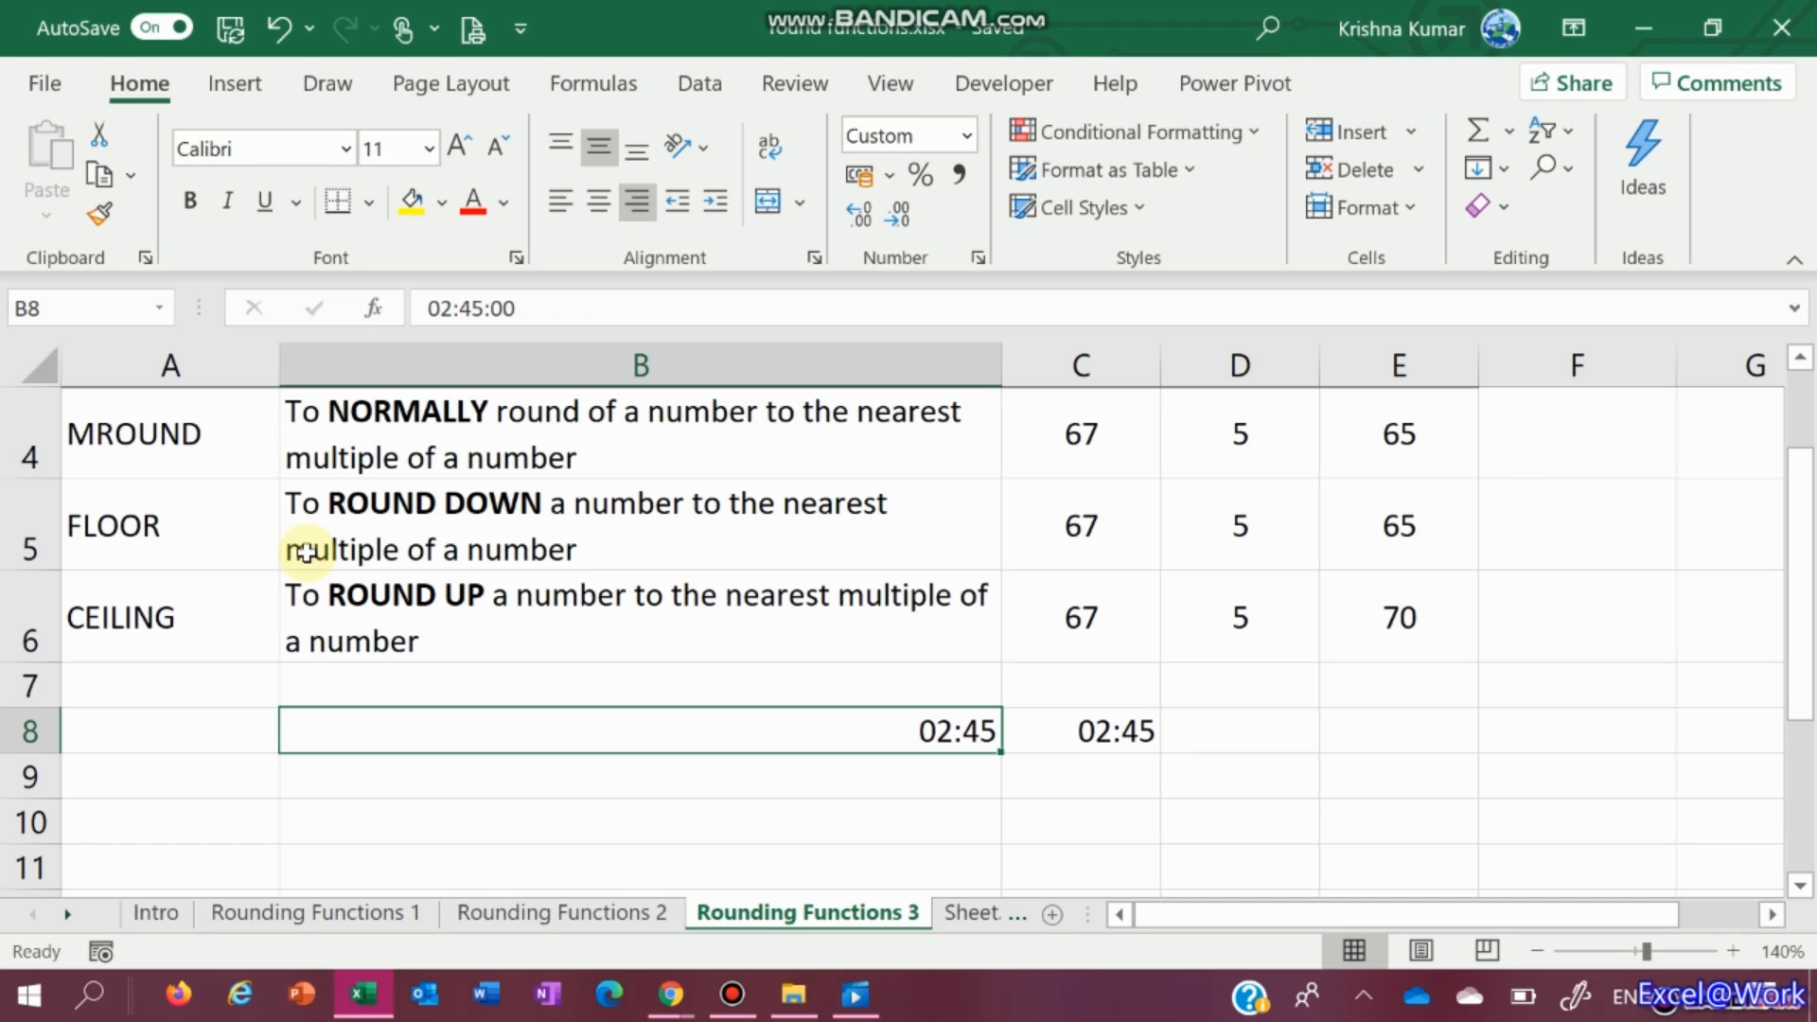
type("2:59")
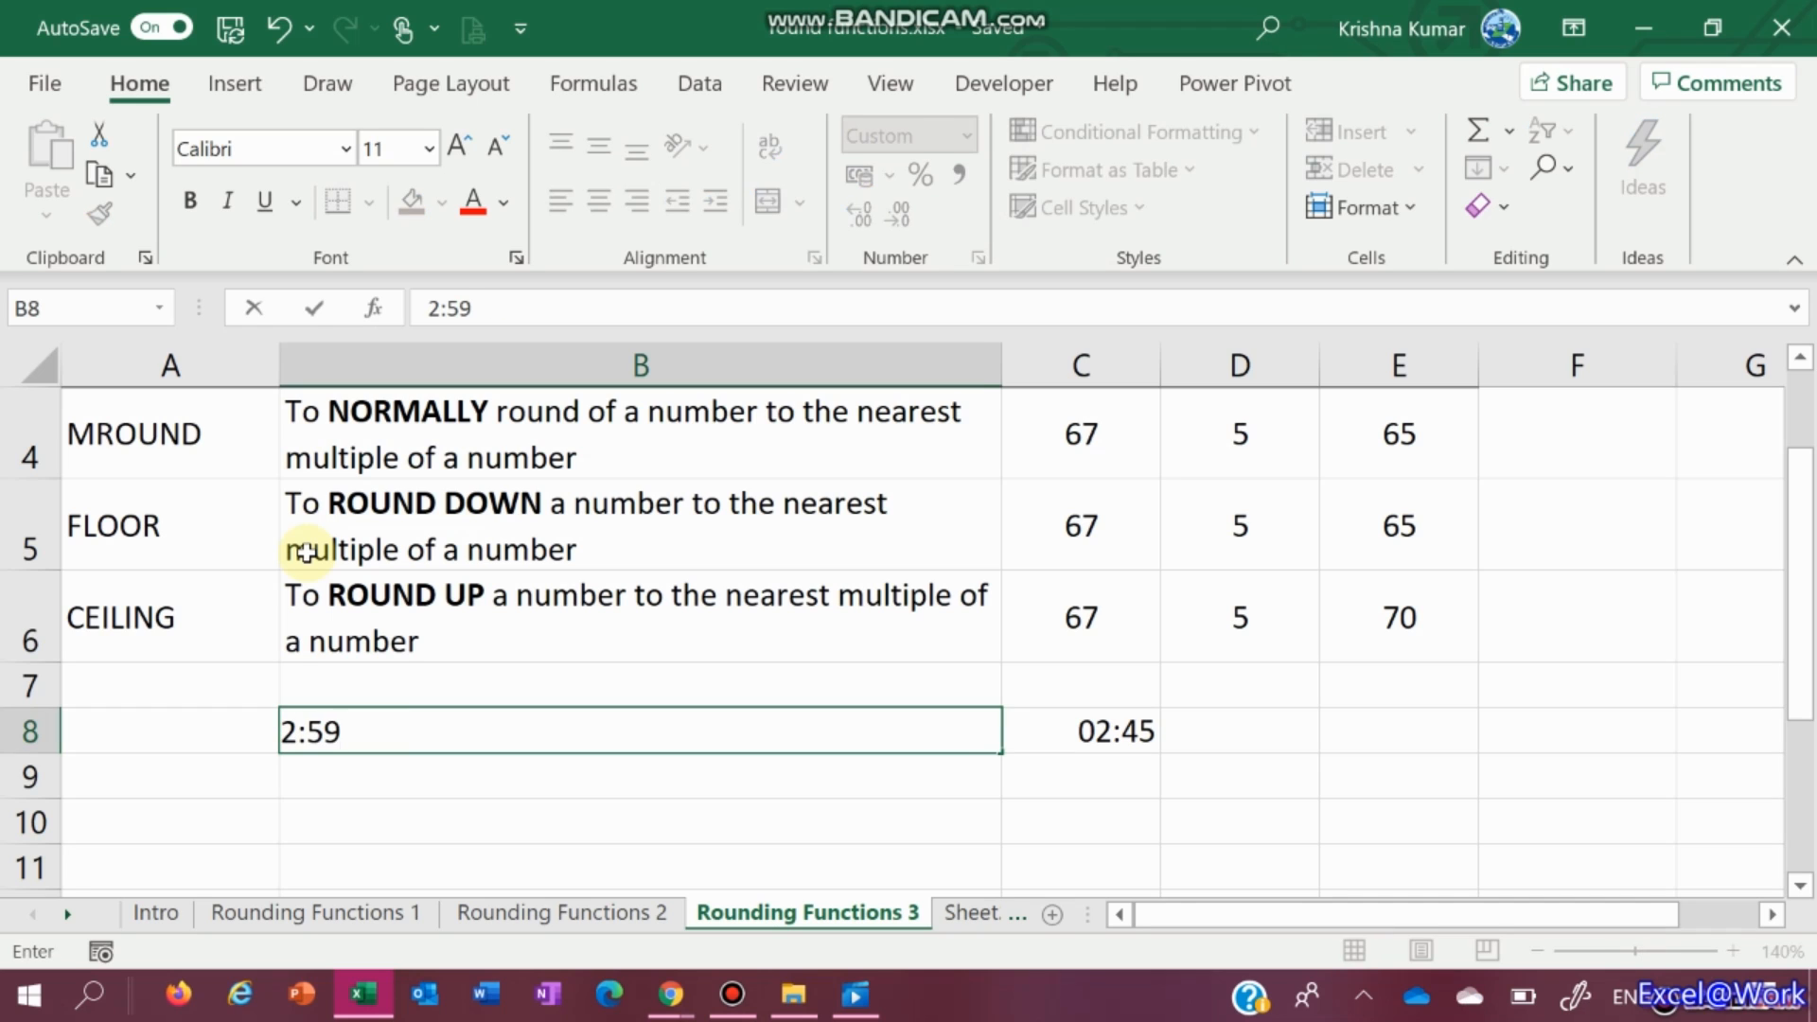
key("Right")
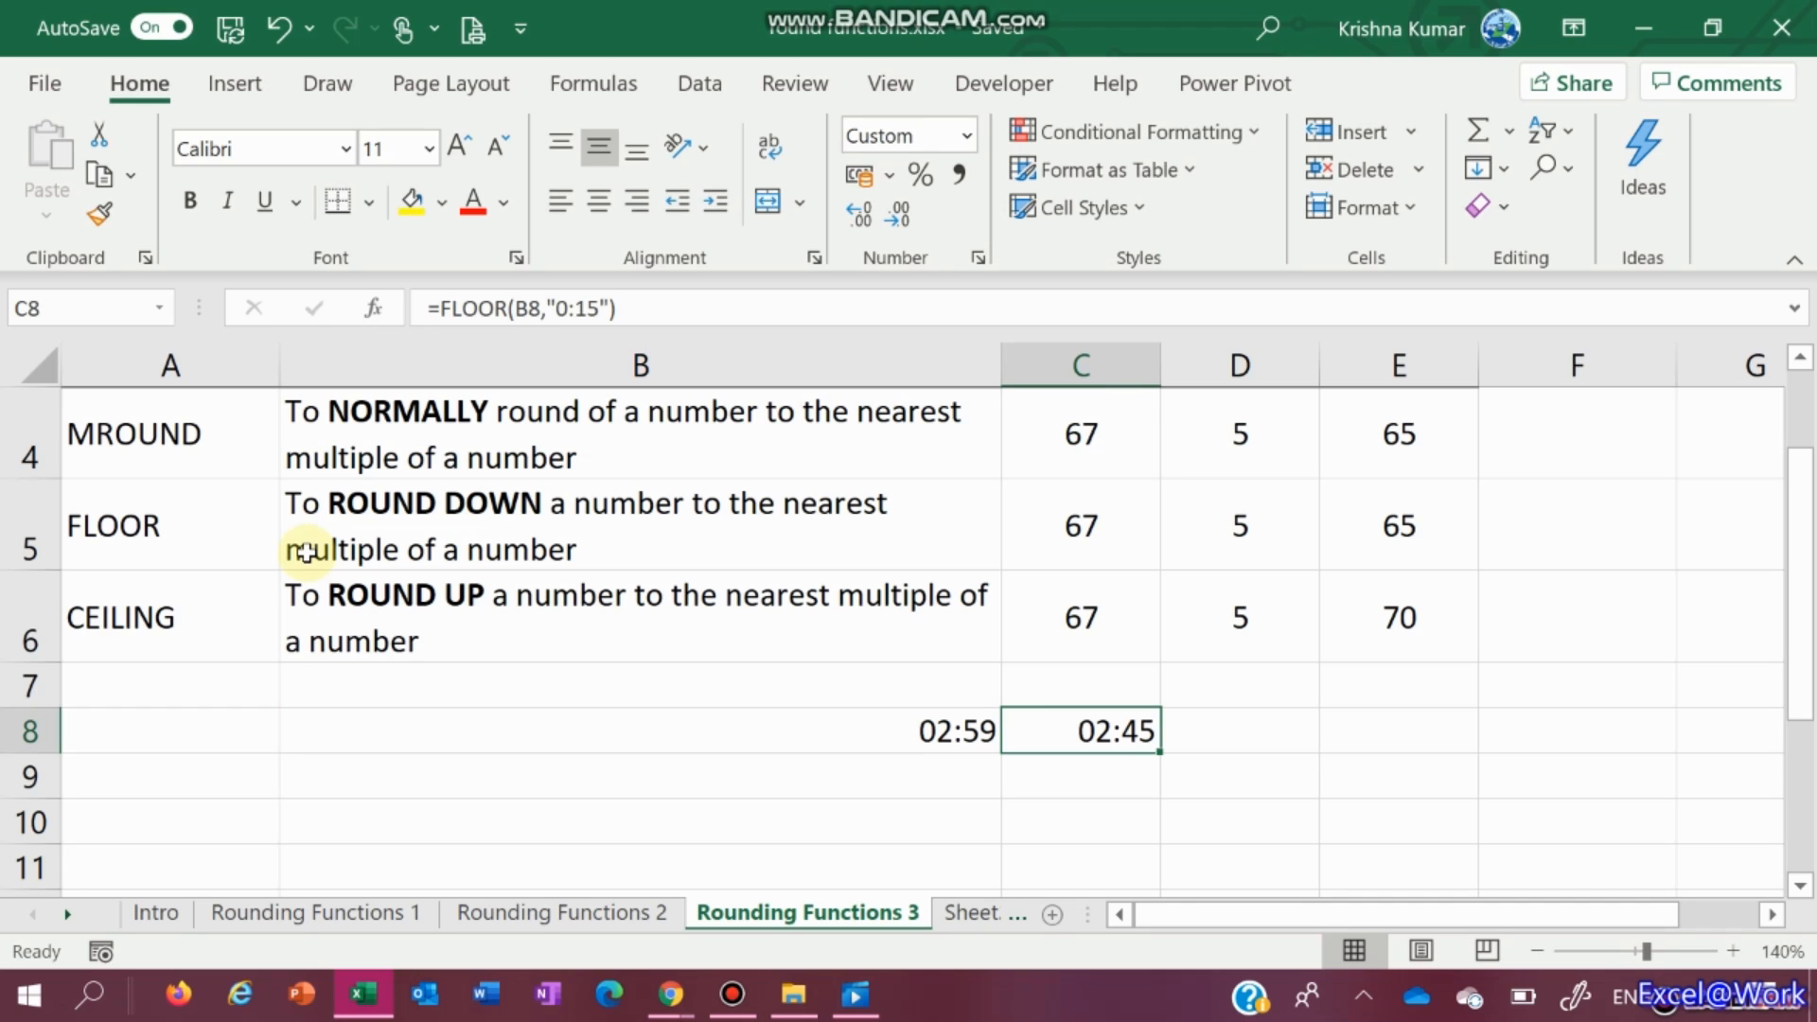
key("Left")
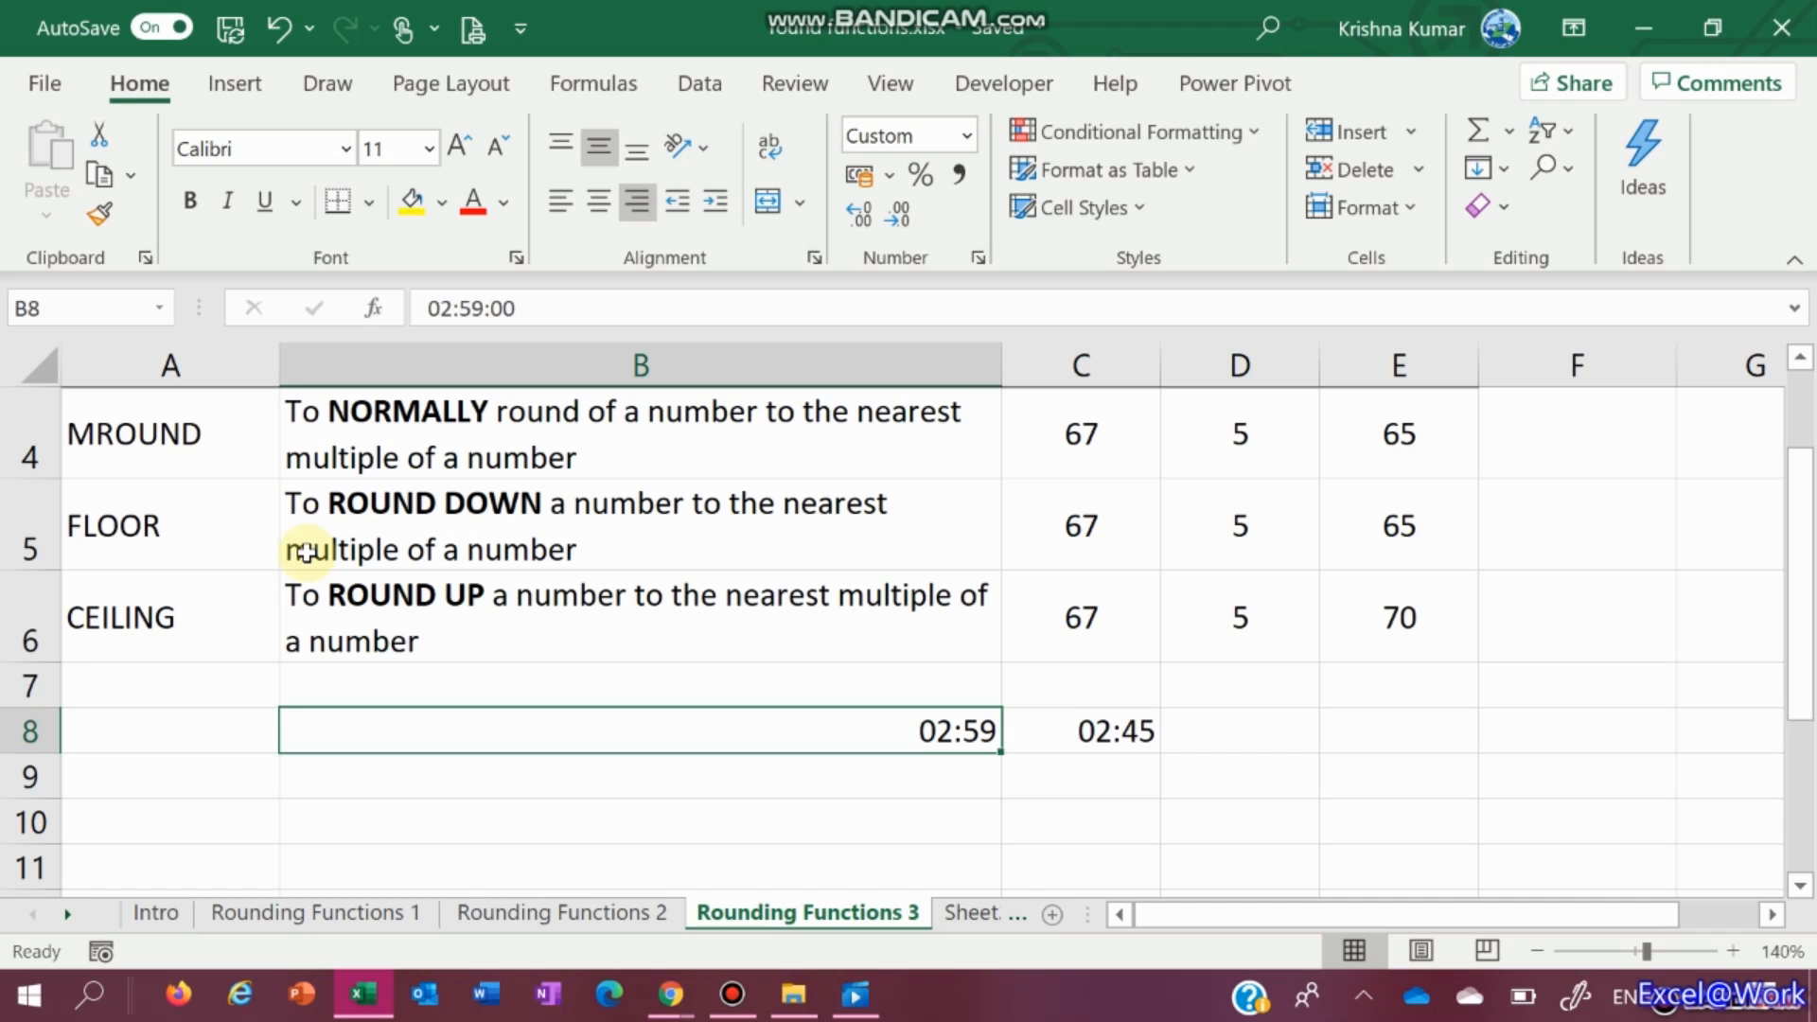
type("3:")
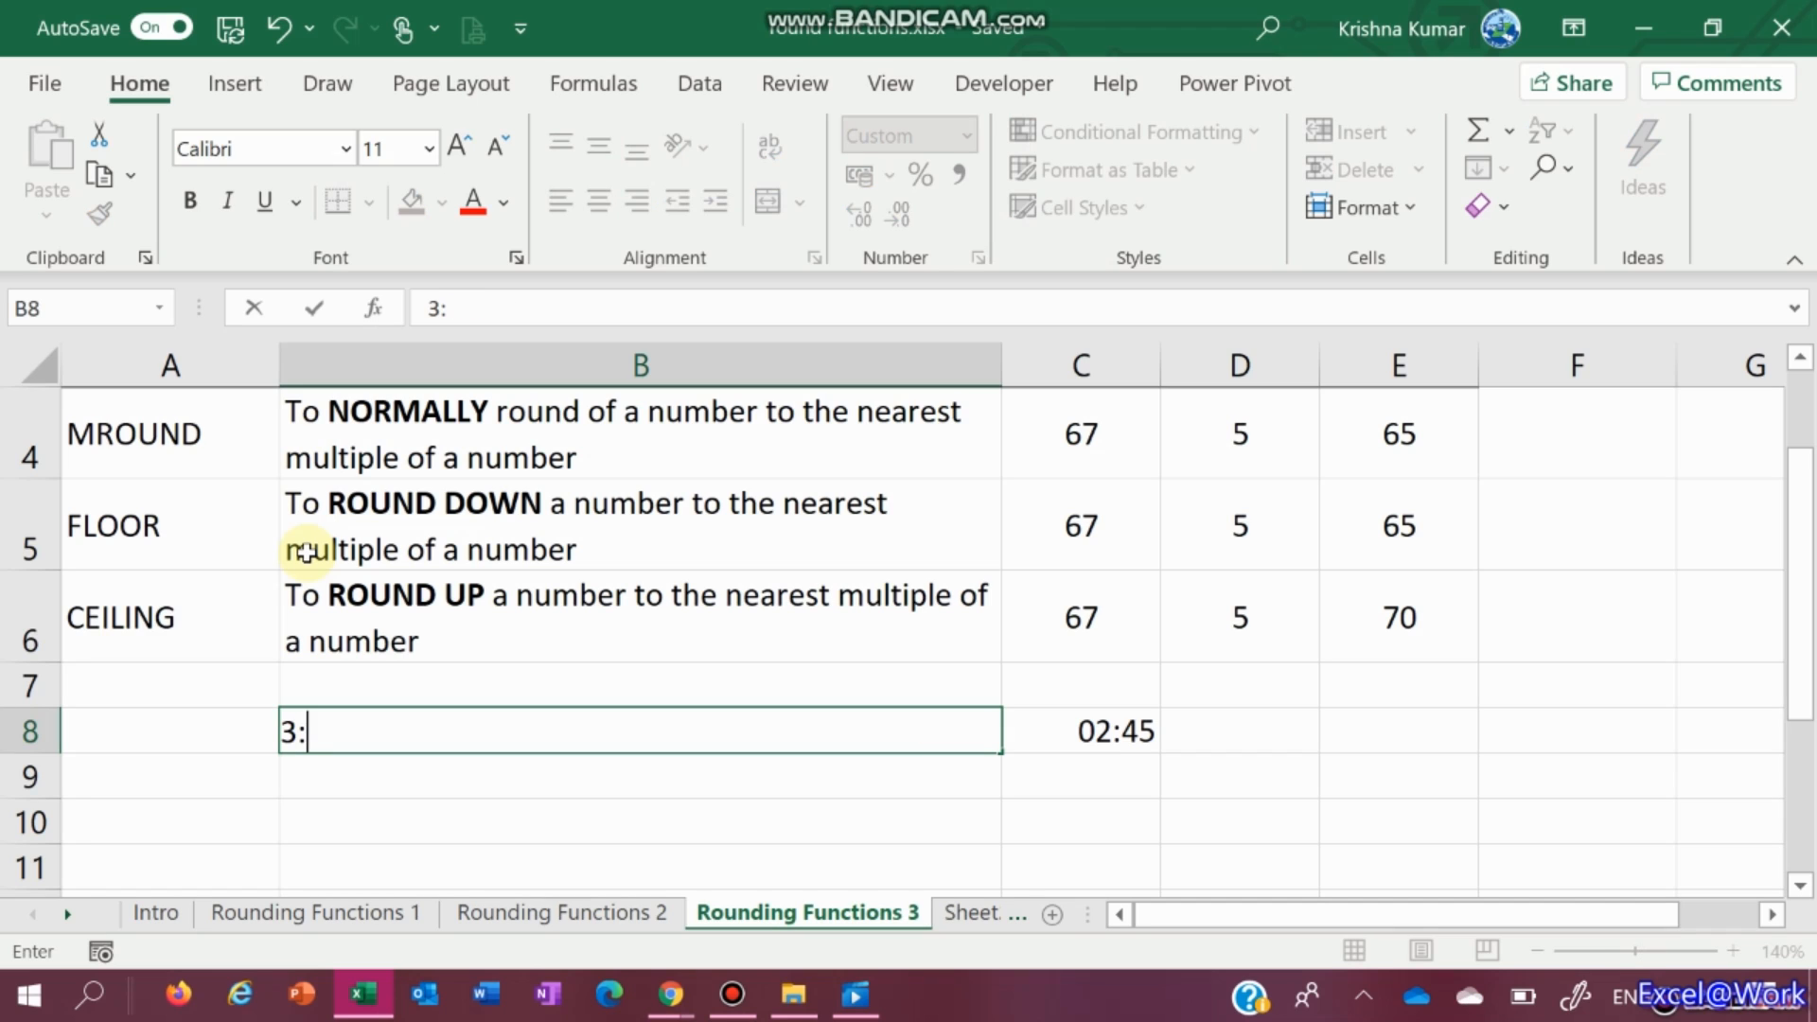
type("00")
key("ctrl+Return")
key("Right")
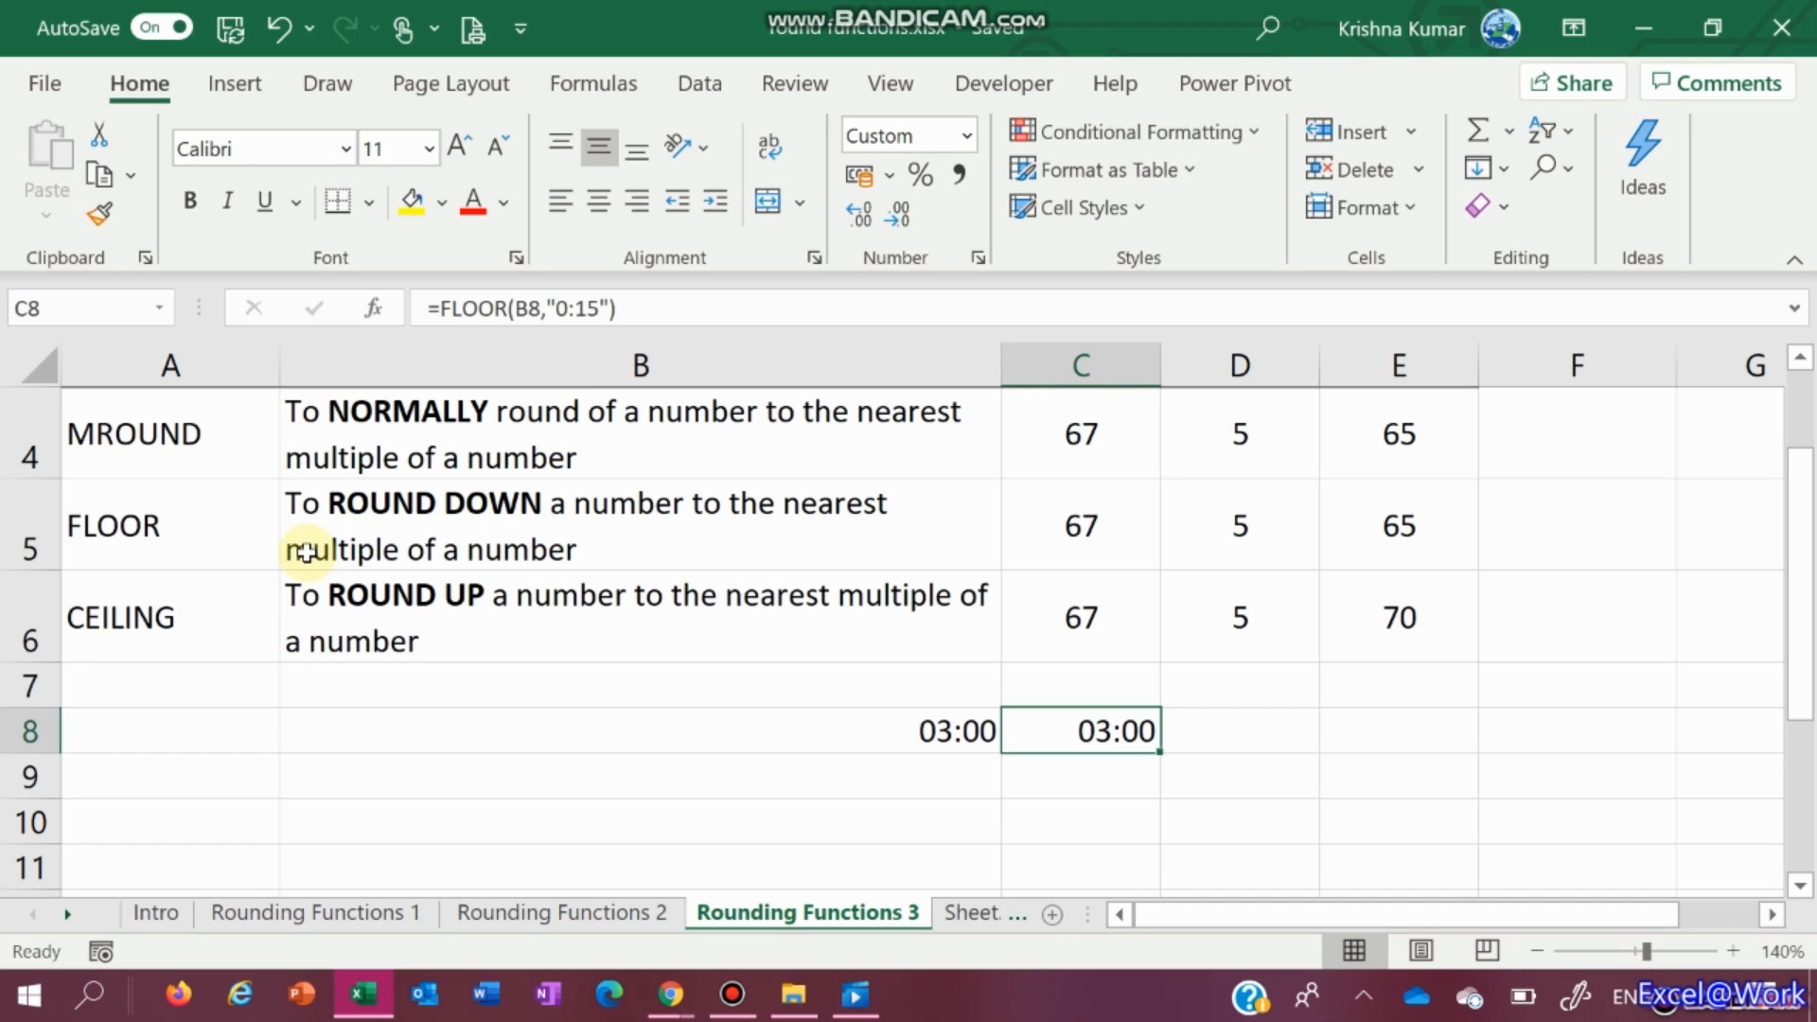
key("Left")
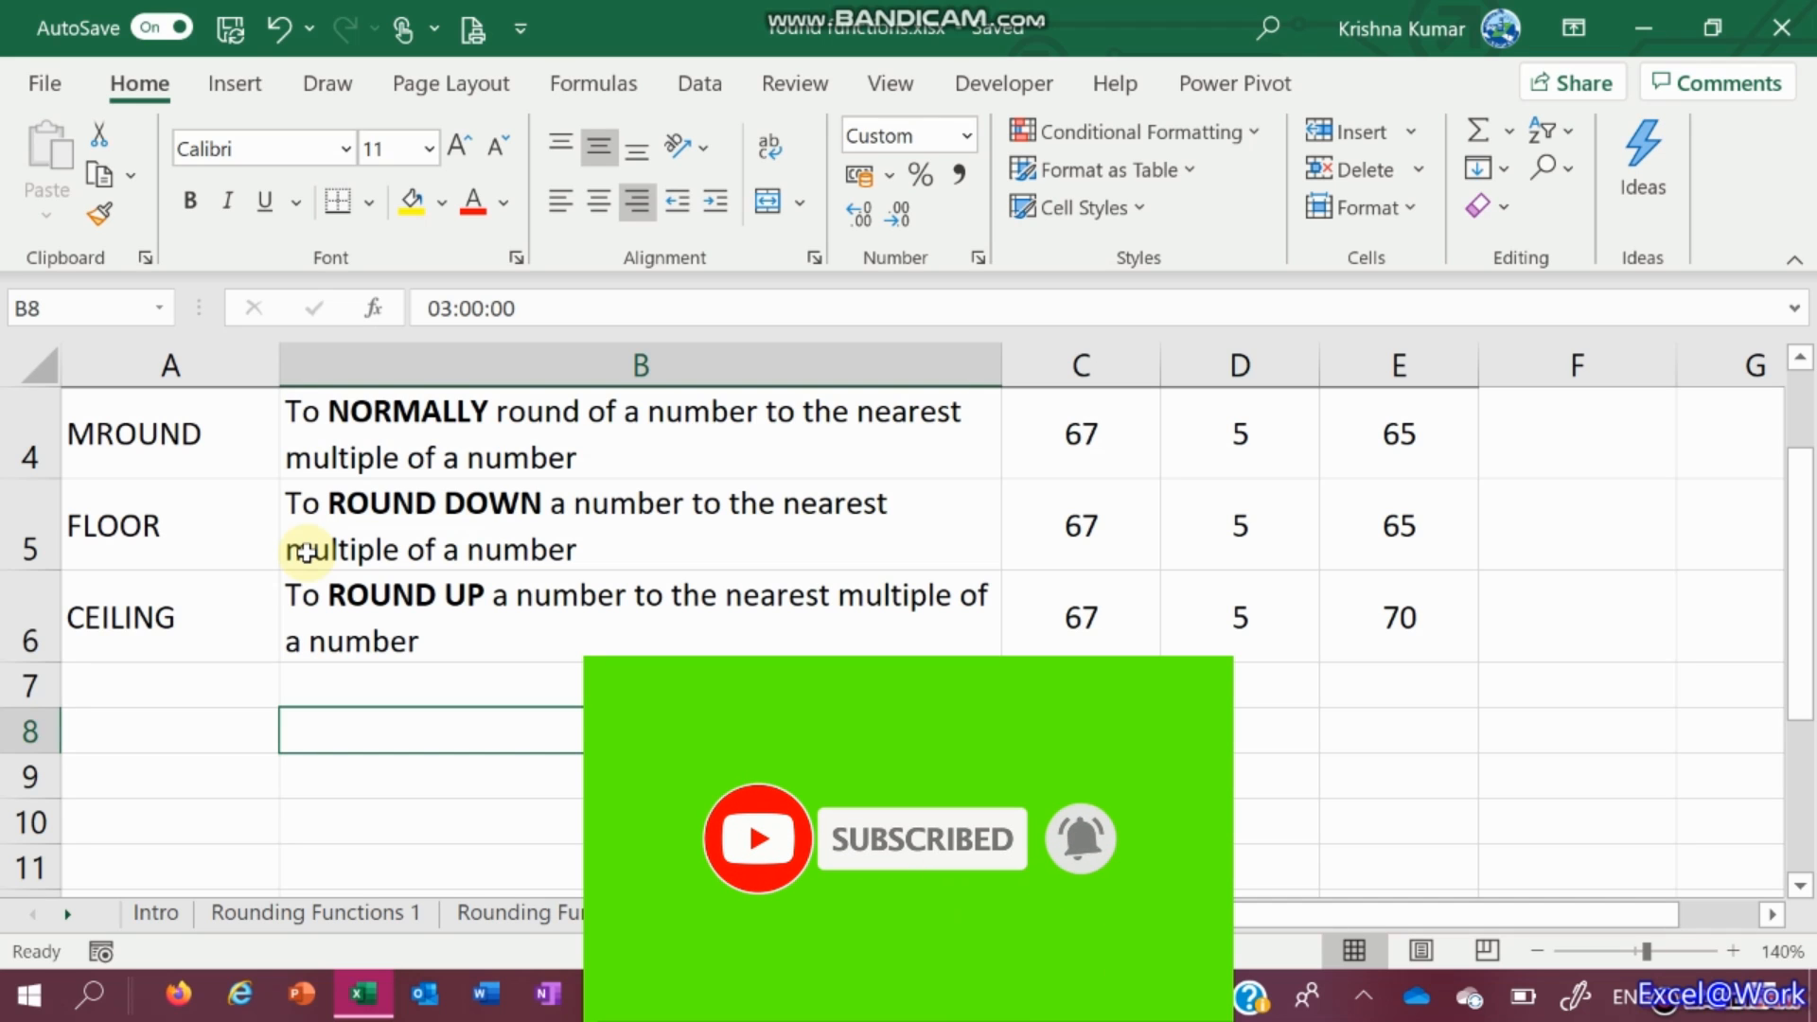
key("Up")
key("Up")
key("Up")
key("Up")
key("Up")
key("Up")
key("Up")
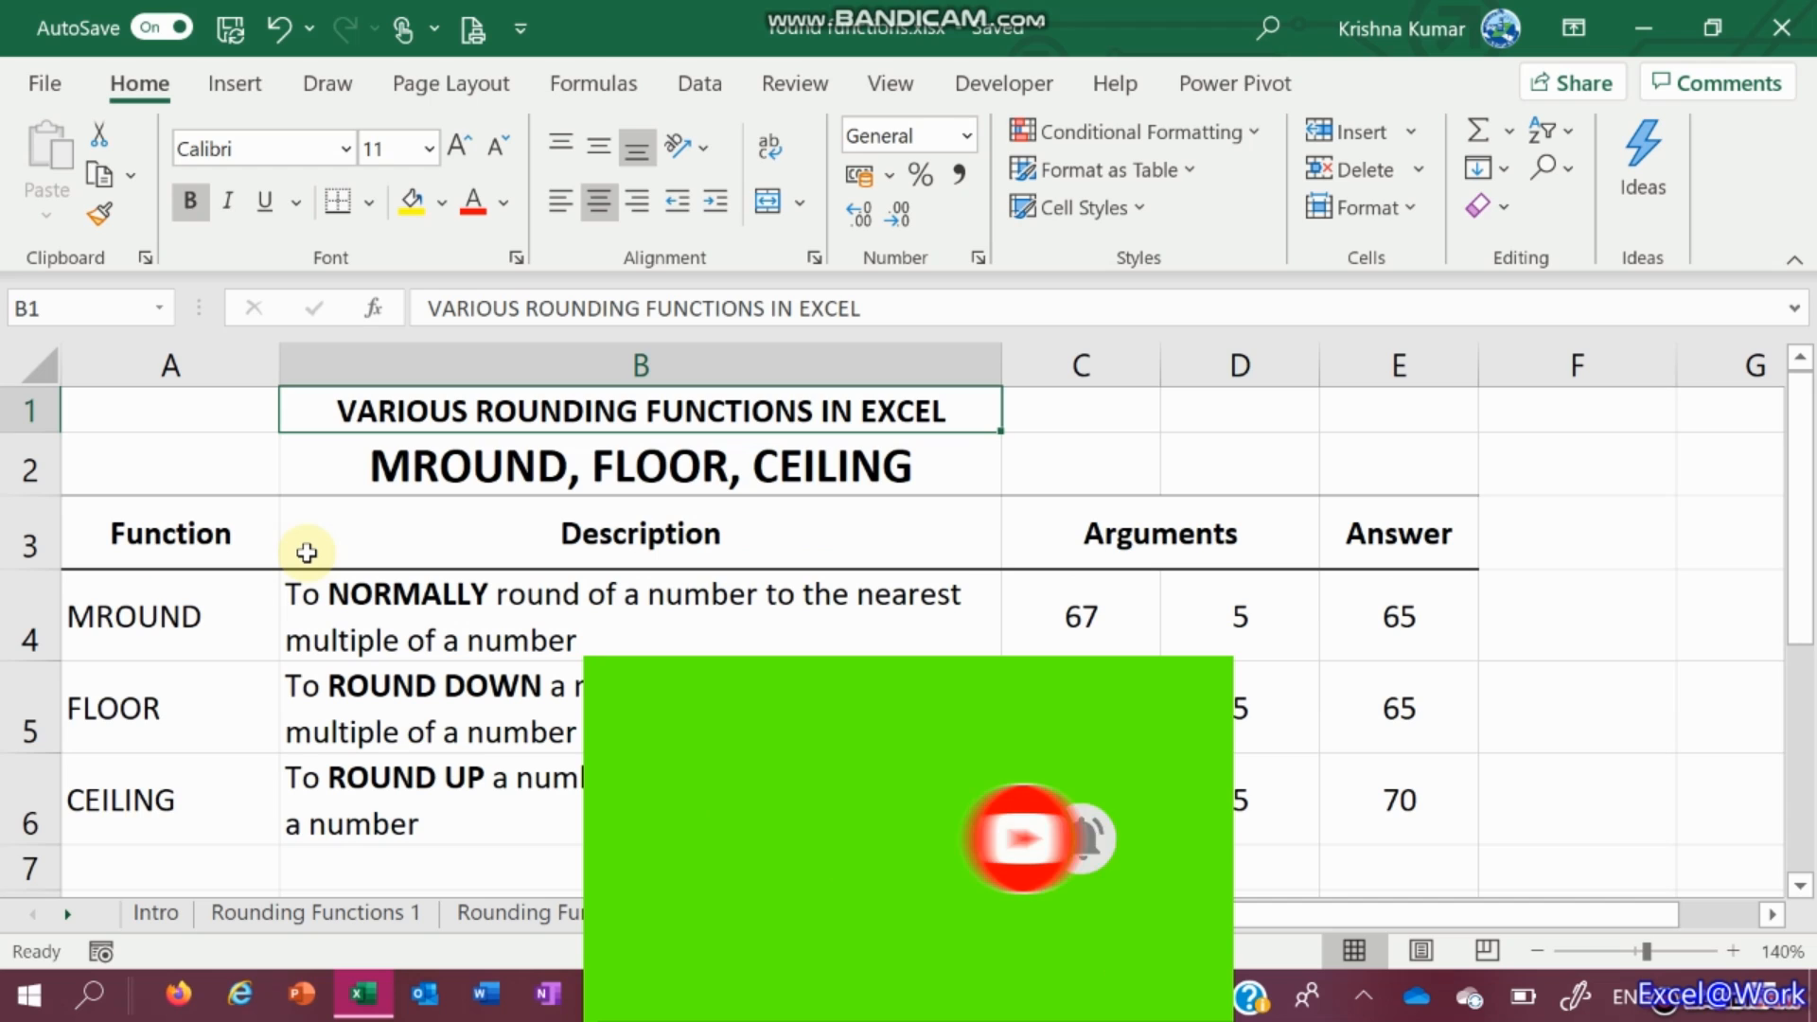